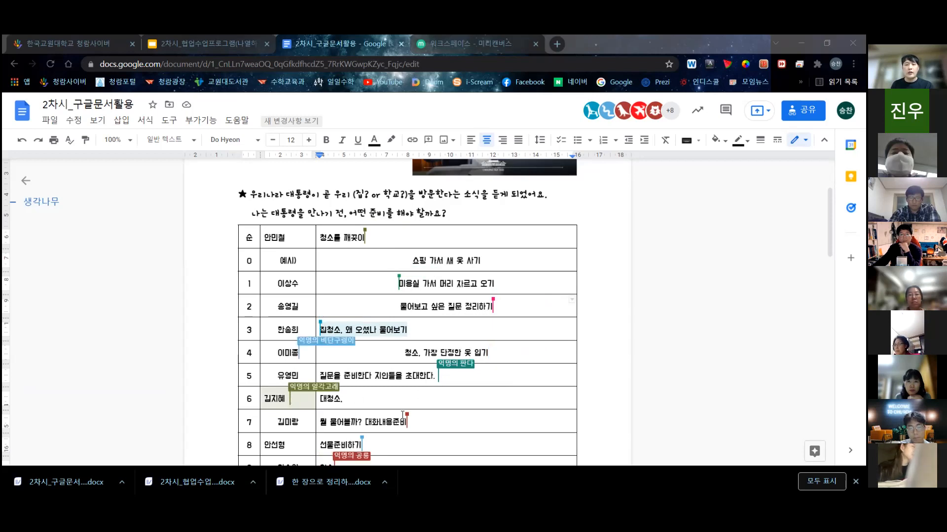
- Scroll through the worksheet and place the cursor at the end of the question line
scroll(408, 375, "down", 1)
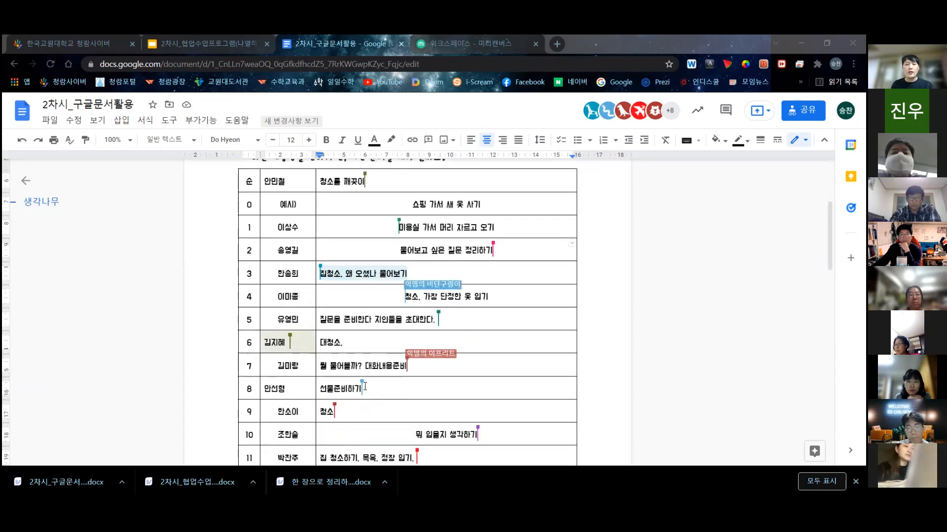
scroll(407, 418, "down", 2)
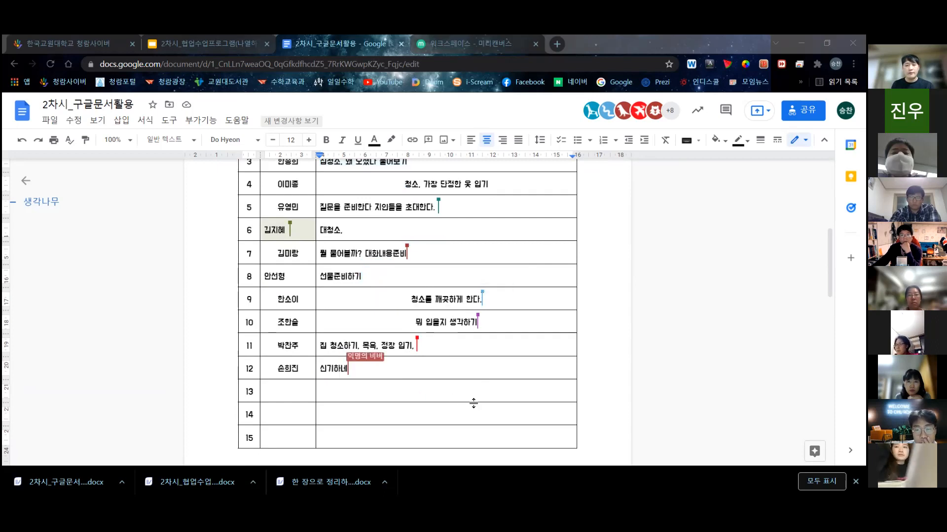
scroll(473, 403, "up", 1)
scroll(473, 403, "up", 1)
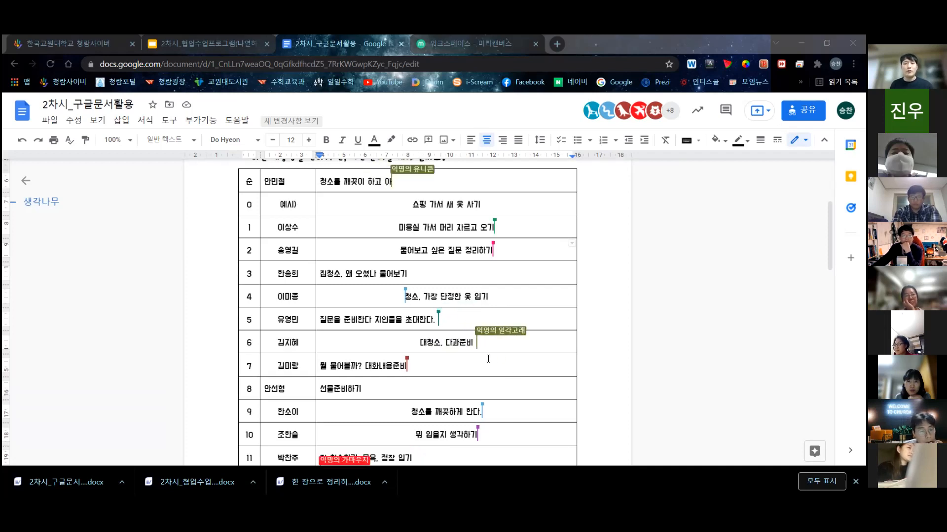
scroll(482, 358, "down", 1)
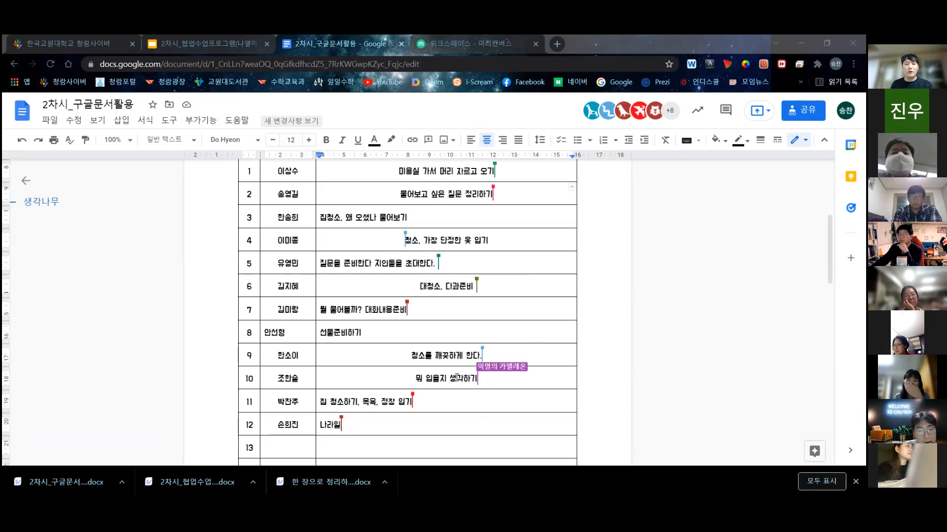
scroll(475, 382, "down", 1)
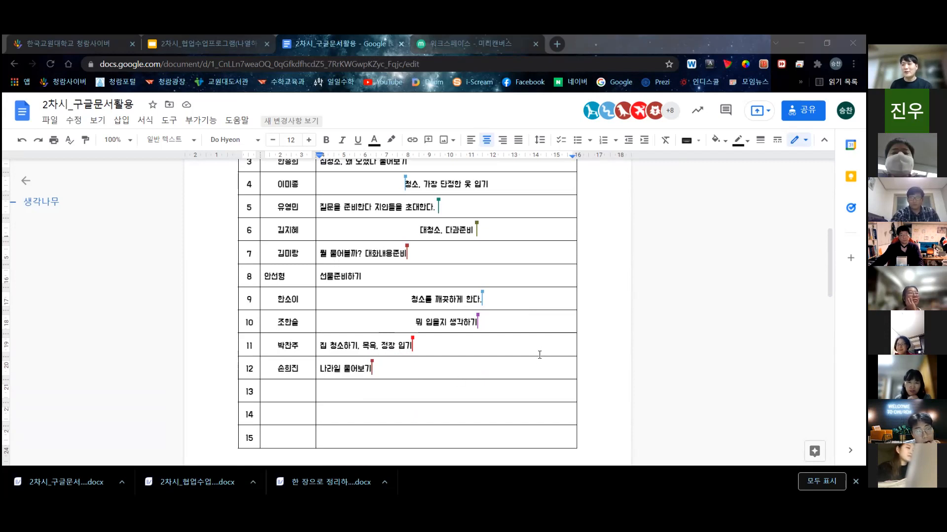
scroll(556, 367, "up", 1)
scroll(555, 367, "up", 4)
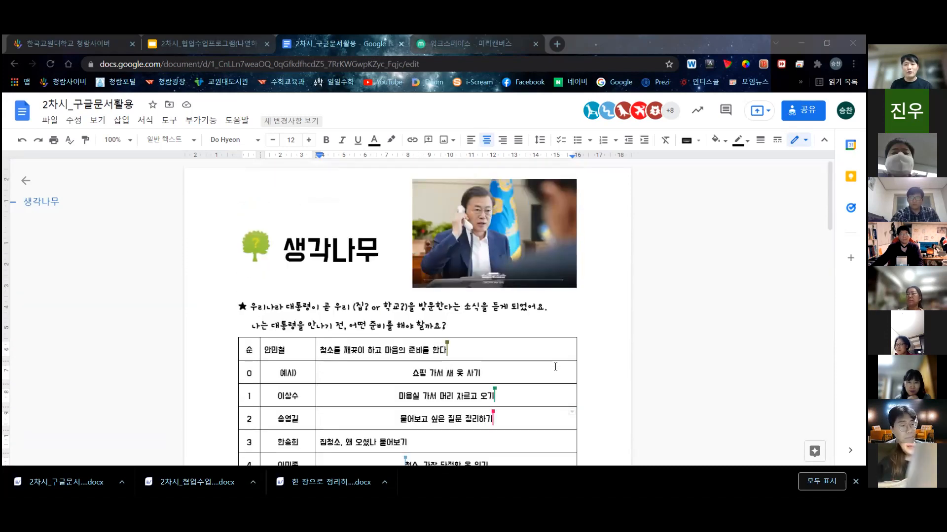
scroll(555, 367, "down", 3)
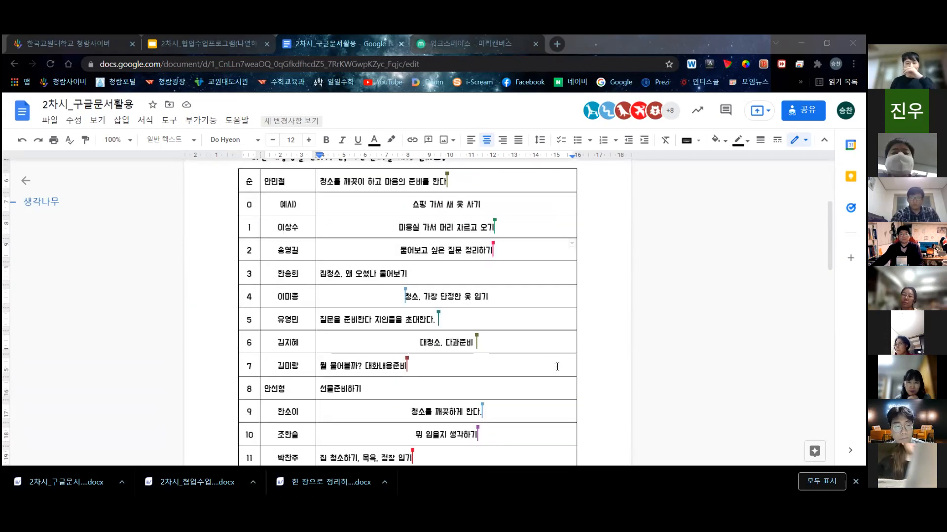
scroll(577, 356, "down", 1)
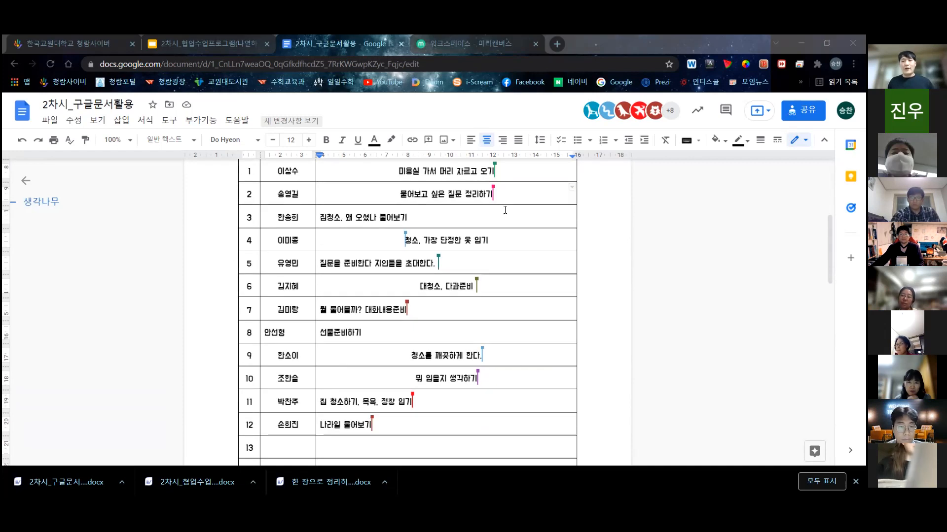
scroll(503, 266, "up", 4)
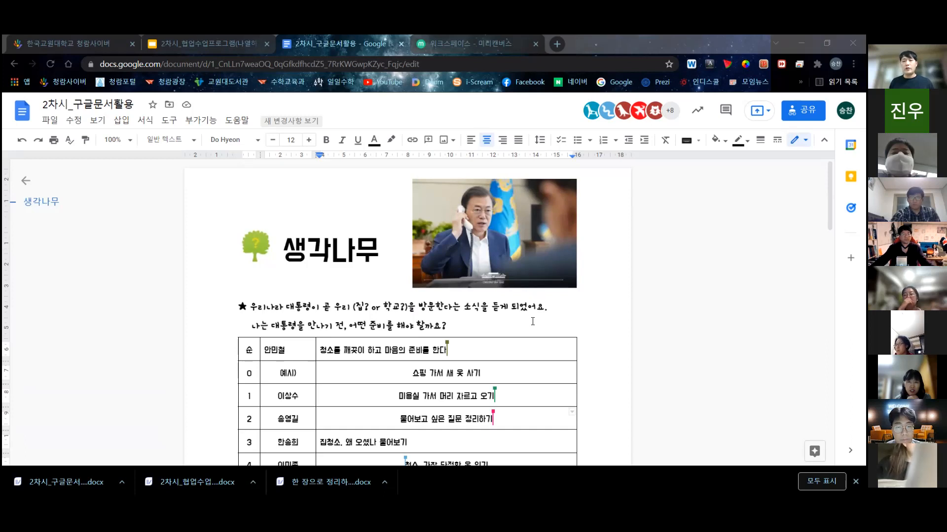
left_click(475, 325)
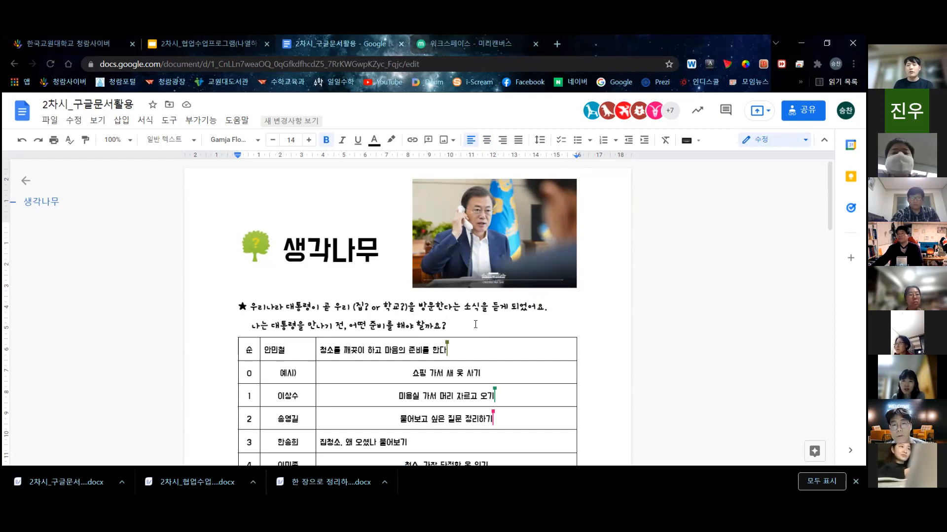
scroll(481, 329, "down", 1)
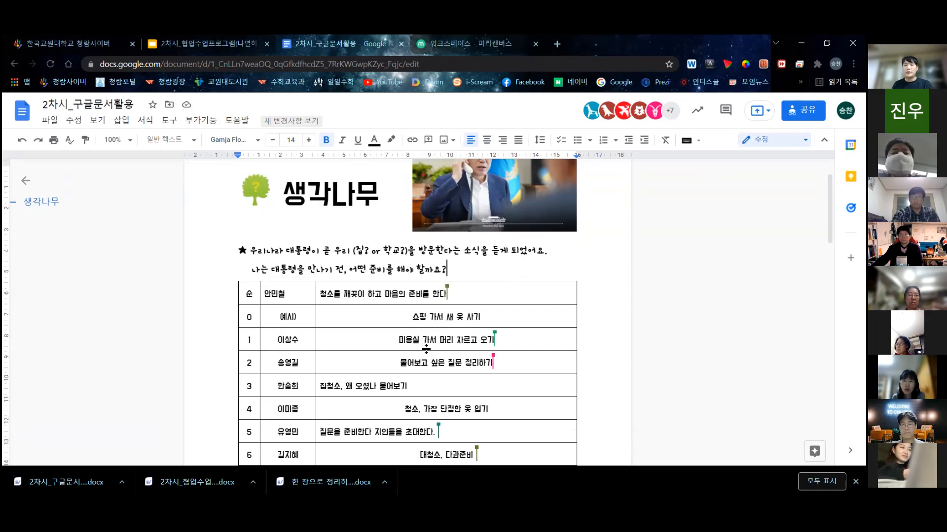
scroll(419, 351, "down", 1)
scroll(303, 321, "down", 1)
left_click(291, 399)
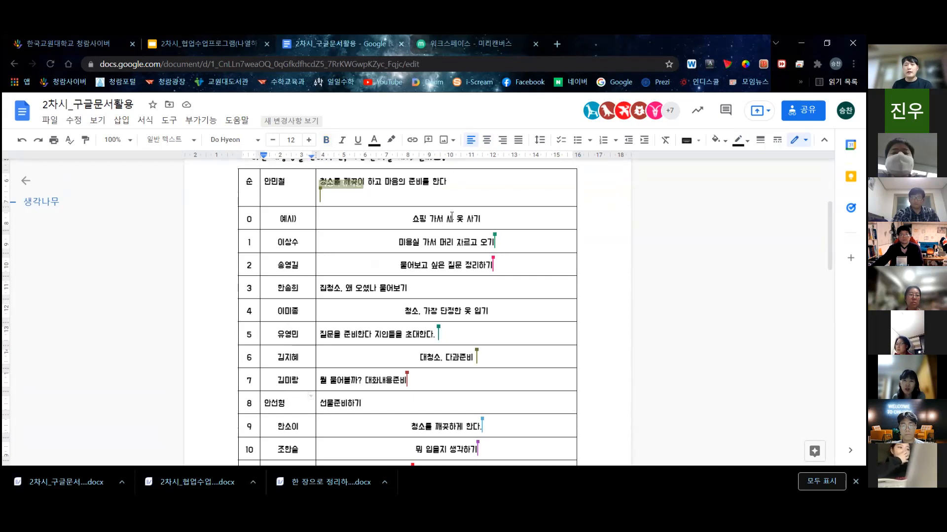
key("ctrl+shift+e")
scroll(515, 340, "down", 2)
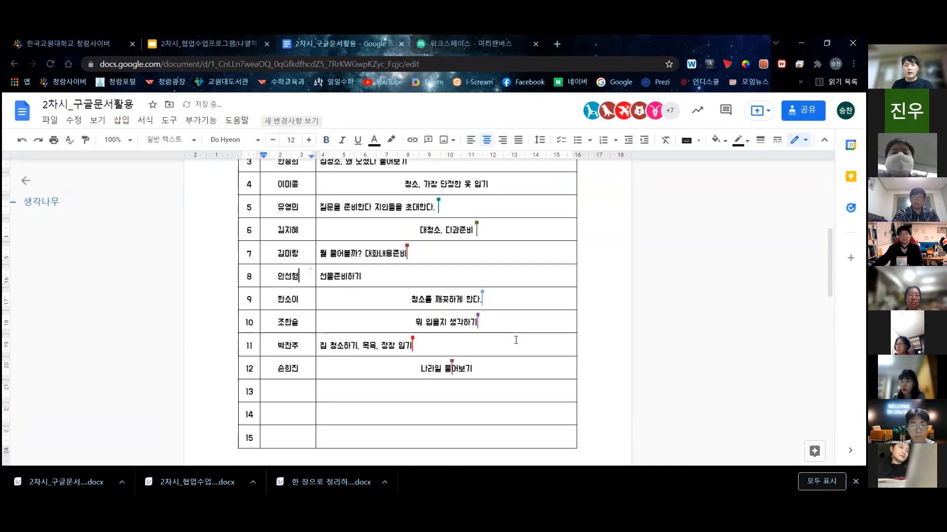
scroll(514, 371, "up", 2)
- Check the answers in row 3 and row 12 of the worksheet table
left_click(424, 275)
scroll(424, 276, "up", 3)
scroll(370, 385, "down", 2)
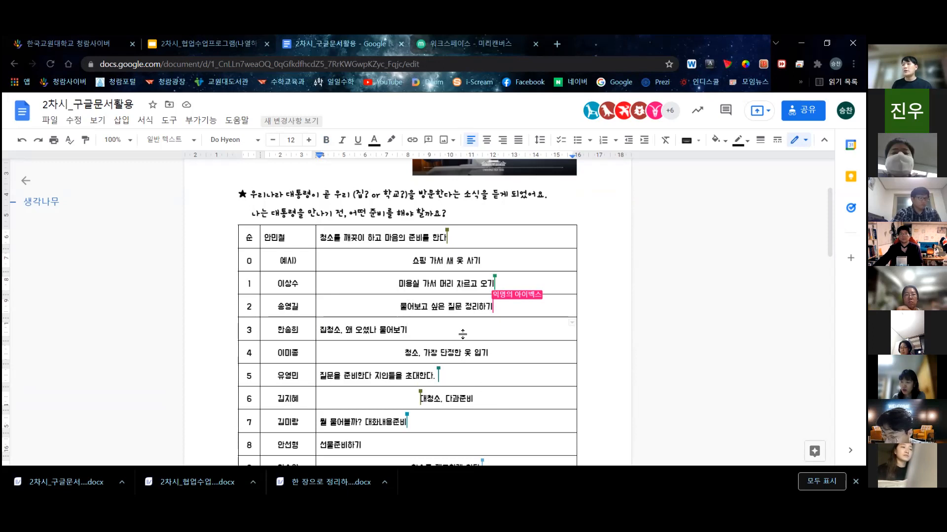
scroll(478, 355, "down", 1)
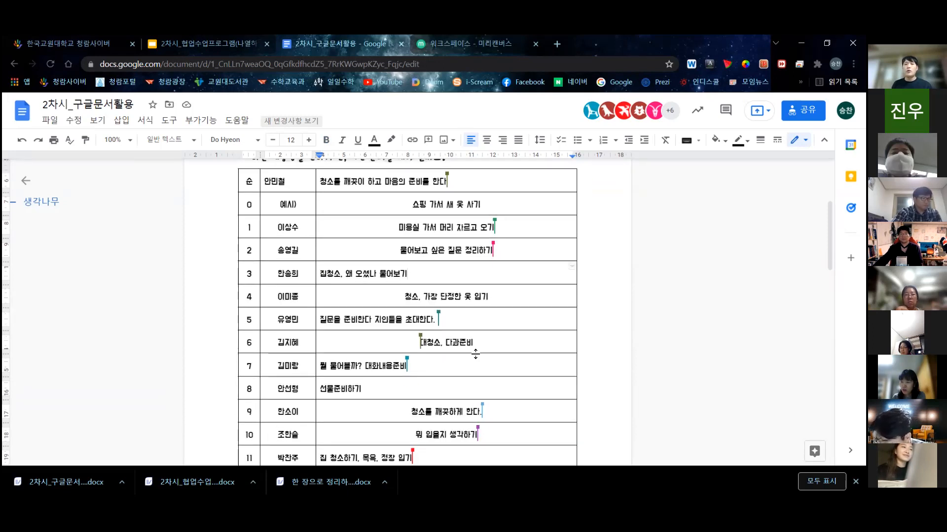
scroll(476, 354, "down", 1)
left_click(484, 429)
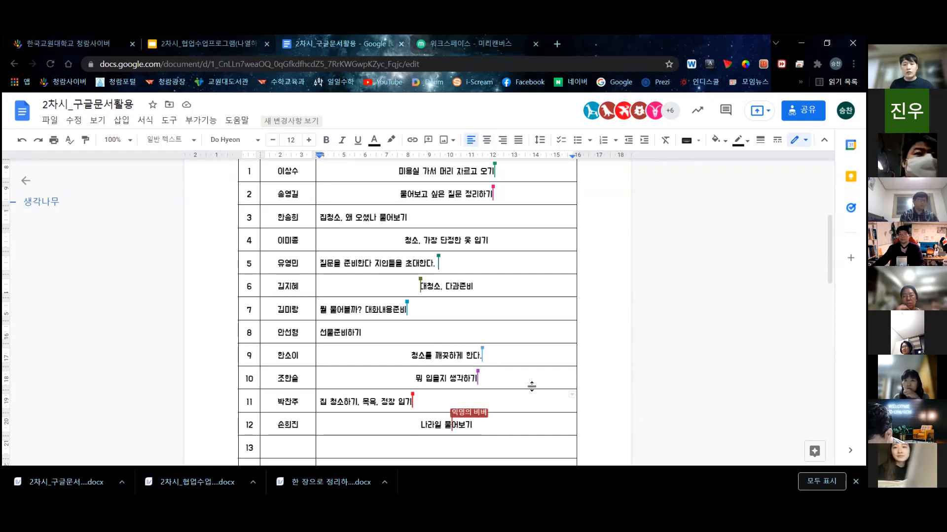
scroll(479, 391, "up", 5)
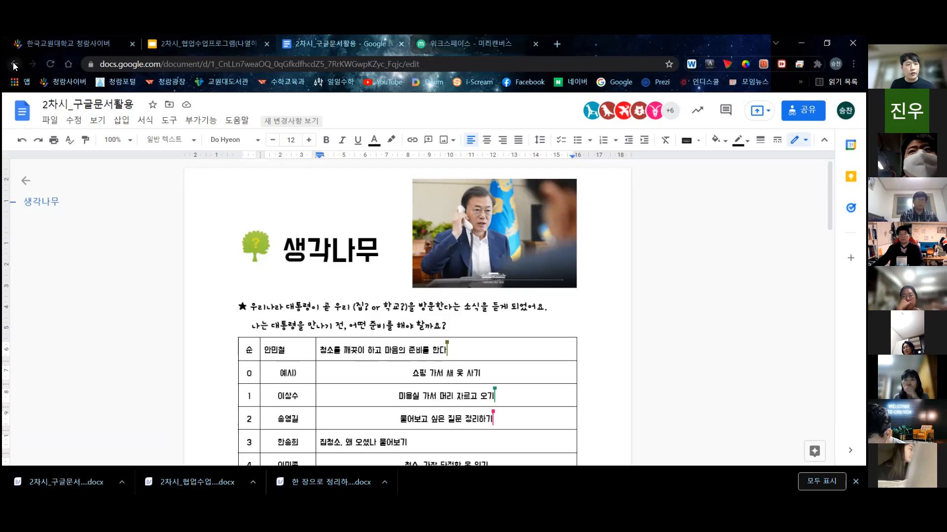
- Go back to the Docs home page and open the 4.17금 5,6교시 음악 - 도롱뇽 lesson document
left_click(22, 111)
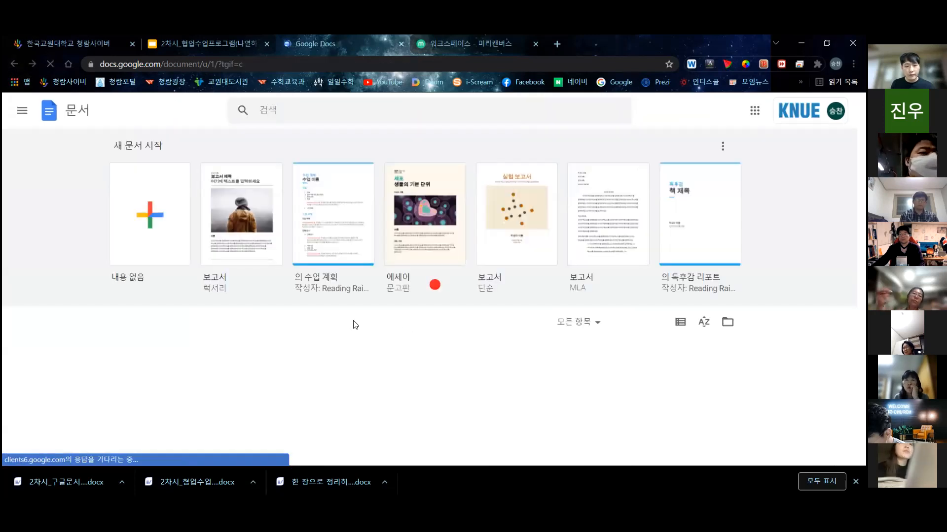
scroll(375, 318, "down", 2)
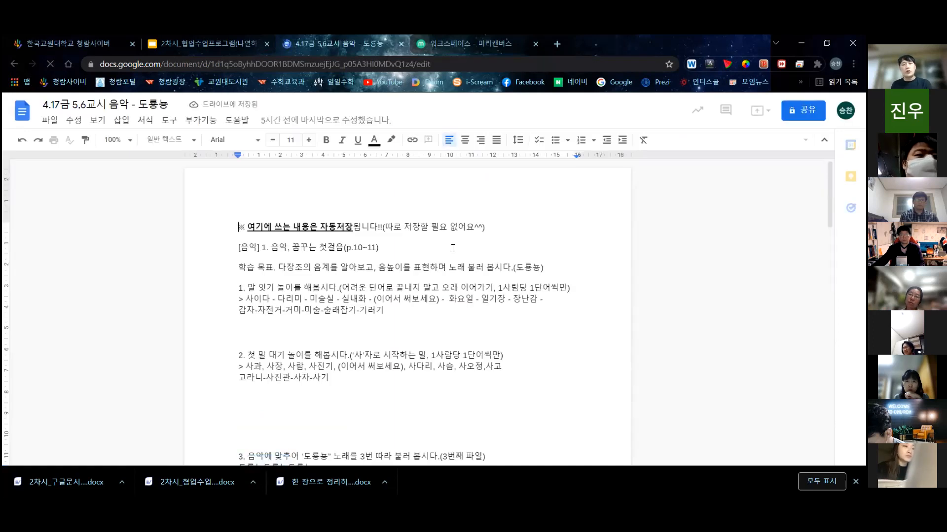
left_click(497, 226)
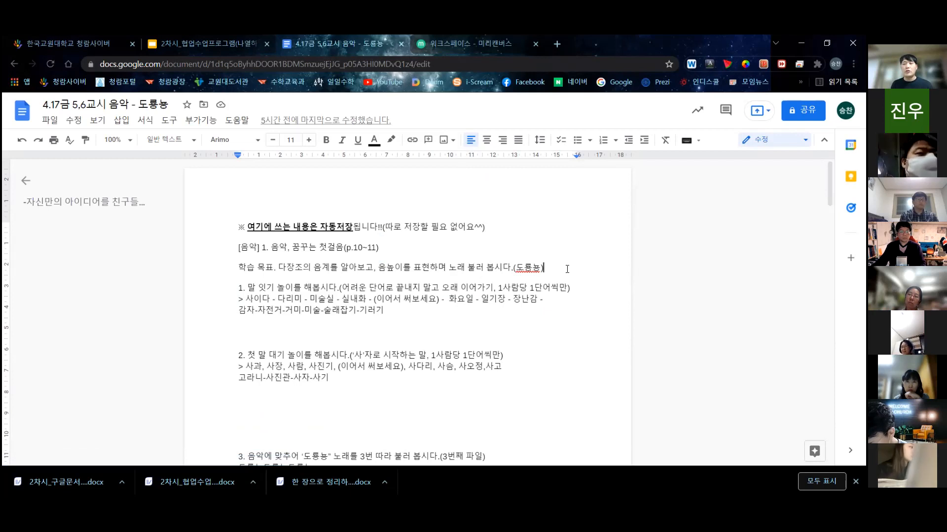
left_click(545, 270)
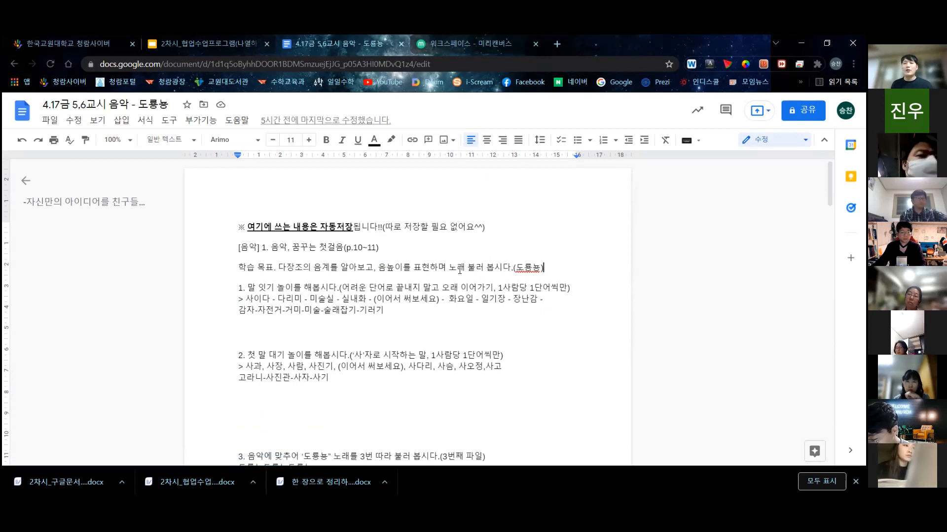
scroll(432, 256, "down", 1)
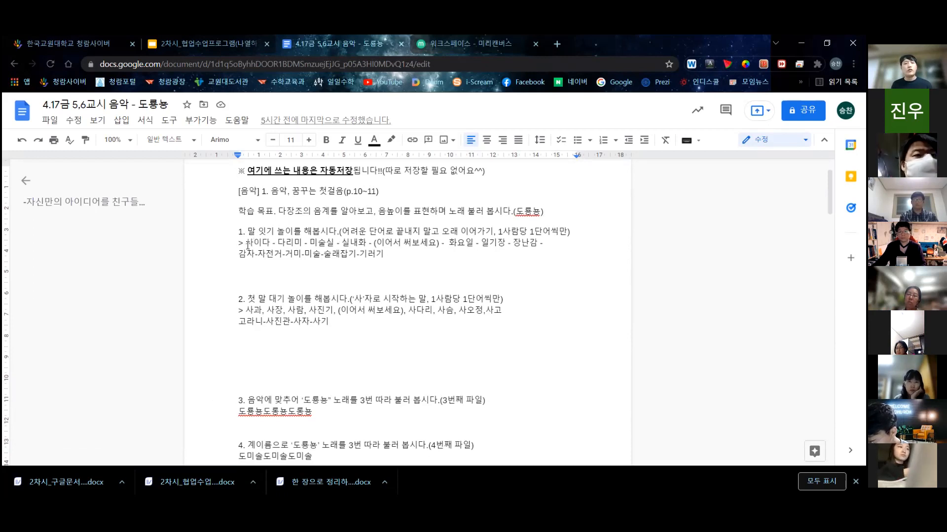
left_click_drag(248, 245, 289, 243)
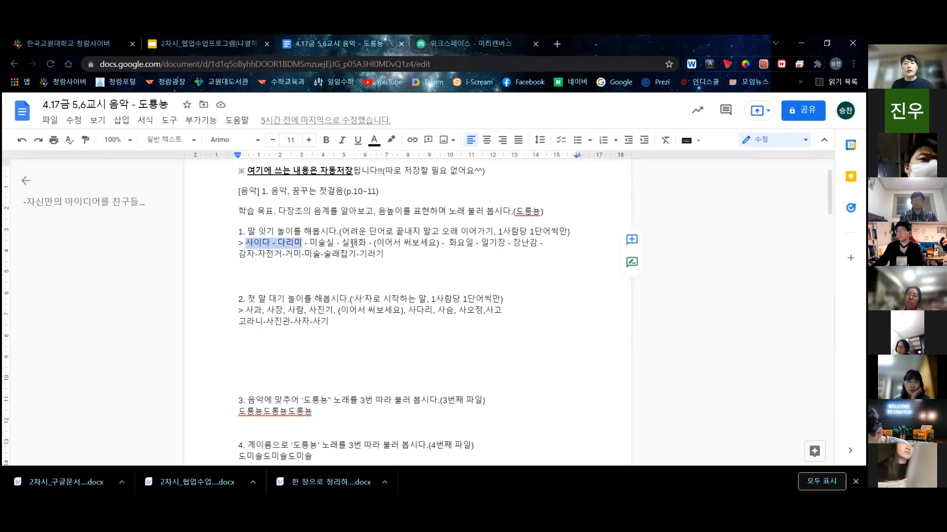
left_click_drag(366, 243, 253, 244)
left_click(287, 245)
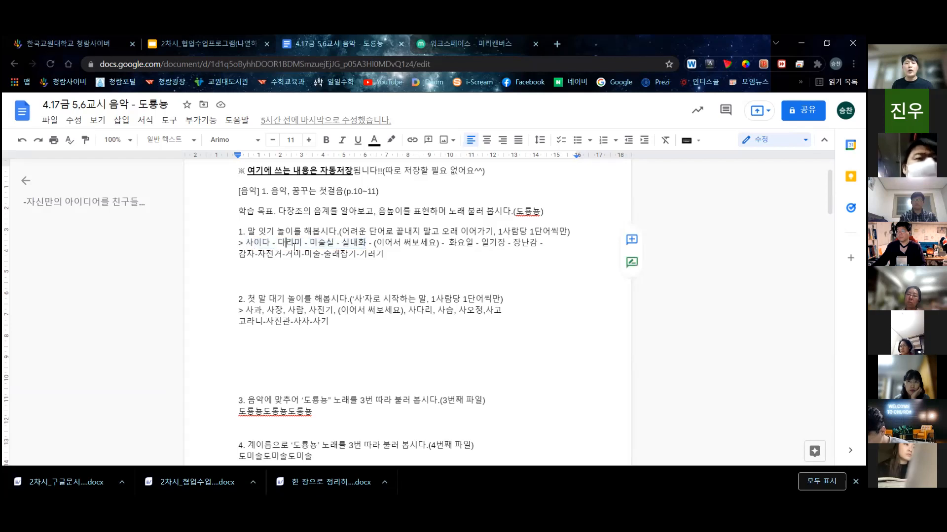
left_click_drag(450, 242, 507, 243)
left_click_drag(512, 243, 522, 244)
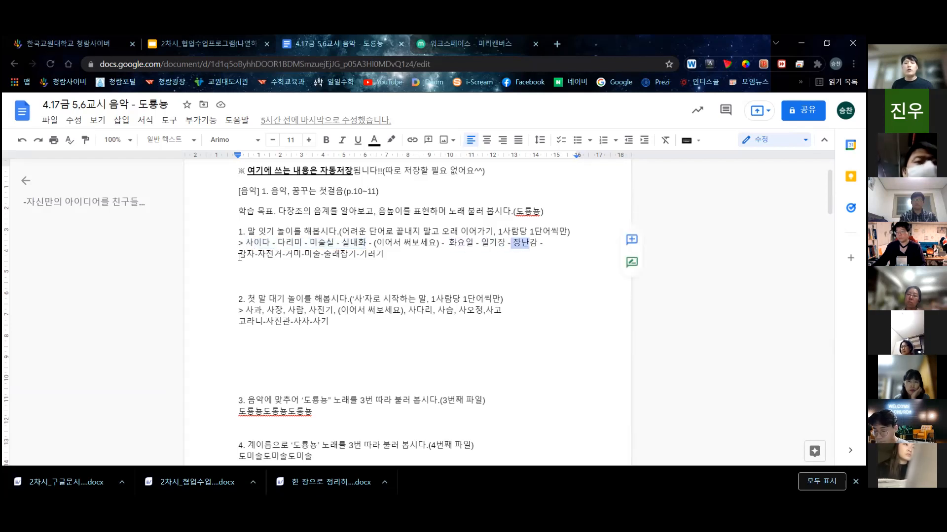
left_click_drag(240, 258, 341, 257)
left_click(399, 257)
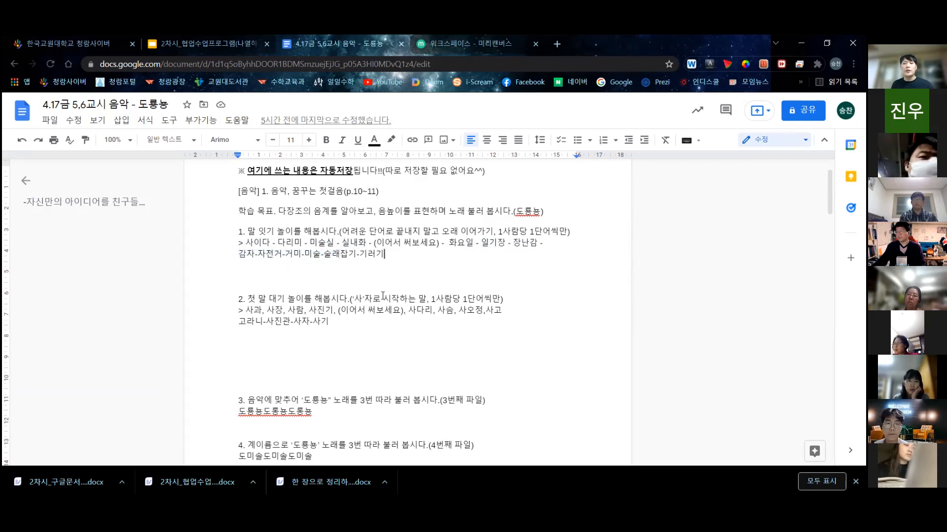
scroll(303, 330, "down", 2)
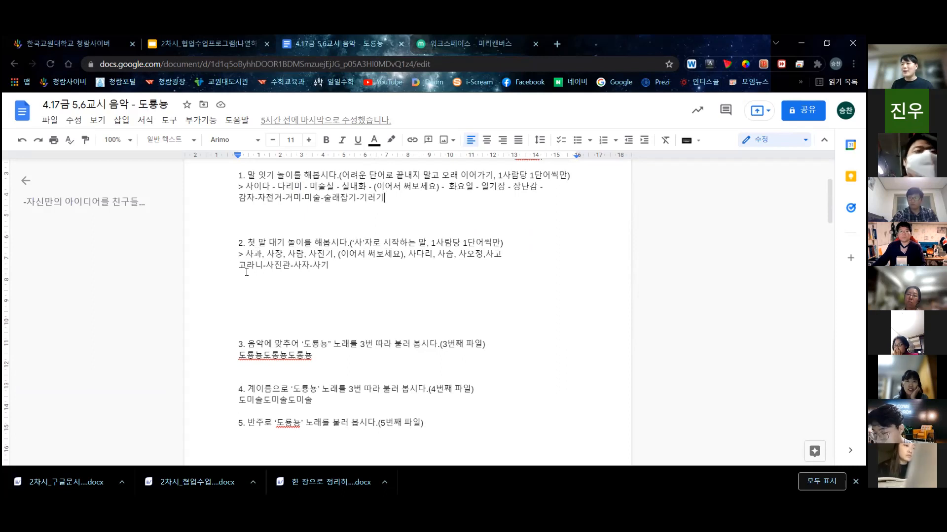
scroll(284, 274, "down", 3)
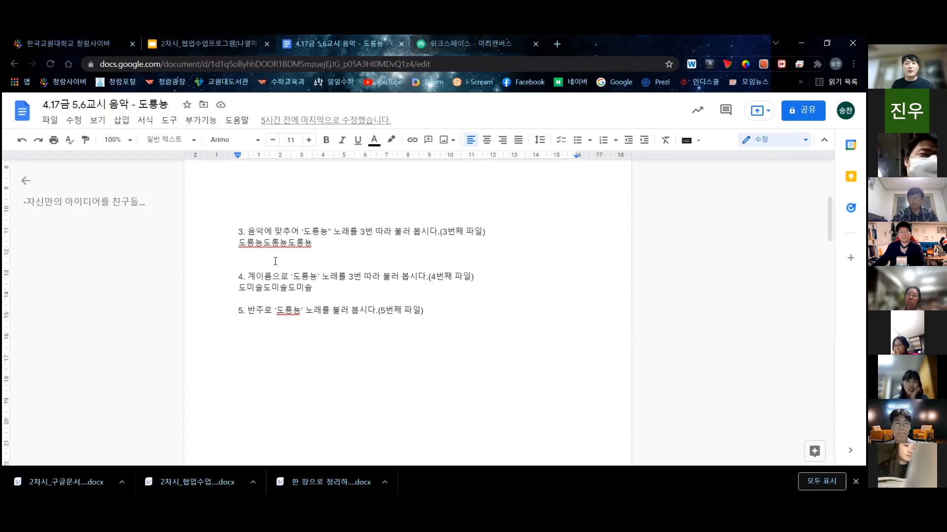
scroll(289, 324, "down", 10)
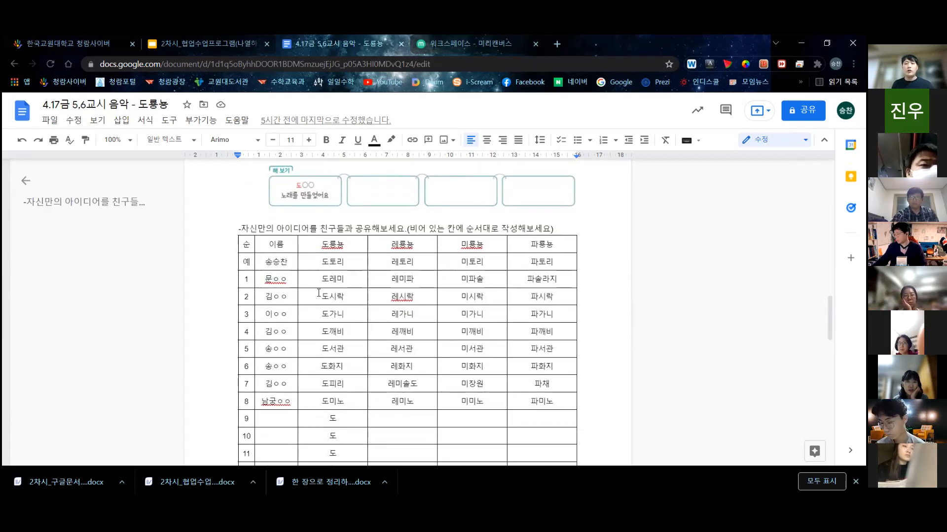
scroll(316, 288, "up", 1)
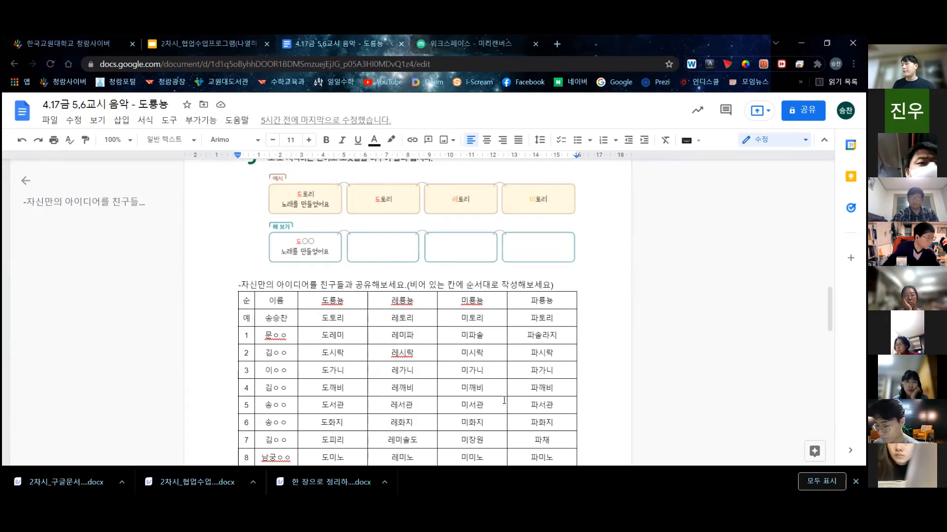
scroll(419, 379, "down", 3)
scroll(492, 376, "down", 5)
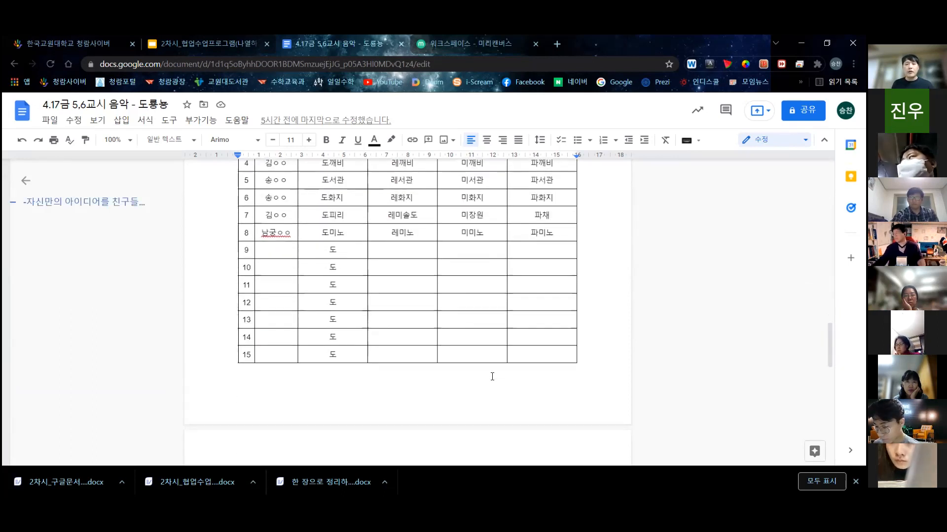
scroll(492, 377, "down", 2)
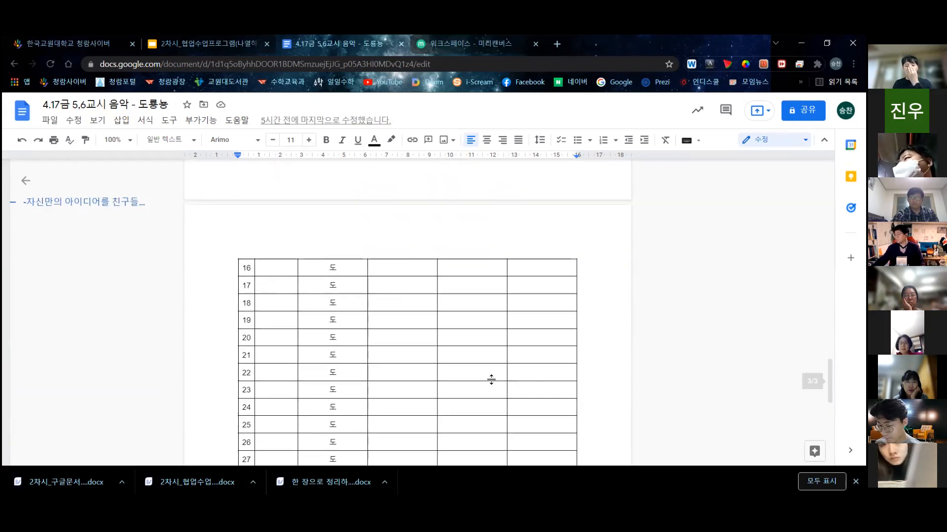
scroll(493, 378, "up", 3)
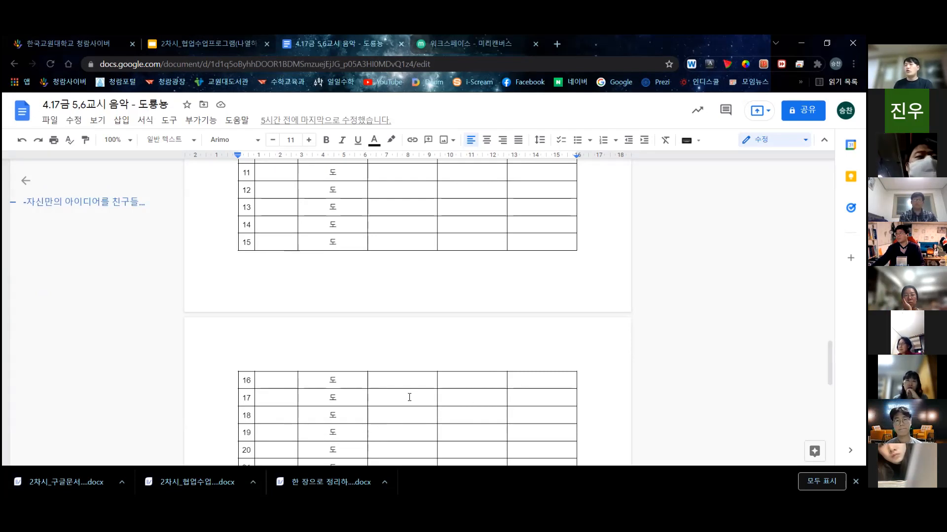
scroll(412, 388, "up", 3)
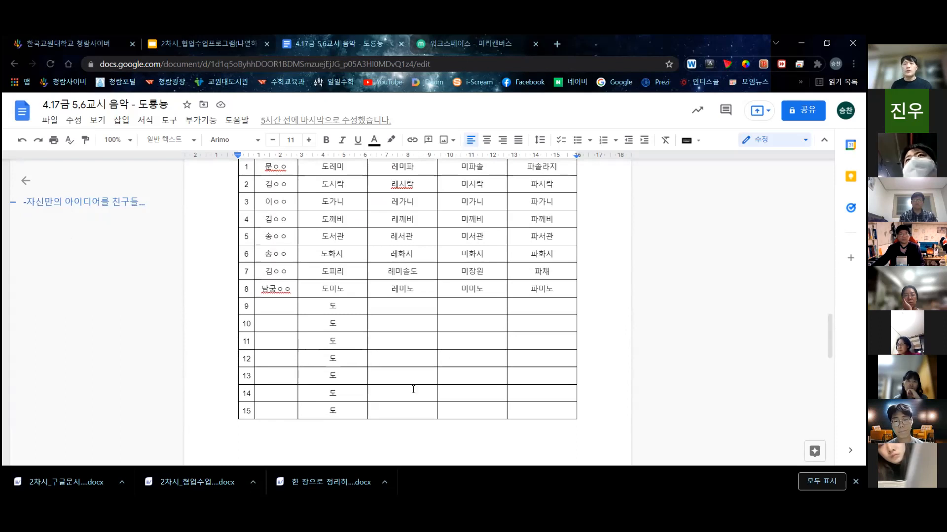
scroll(414, 388, "up", 1)
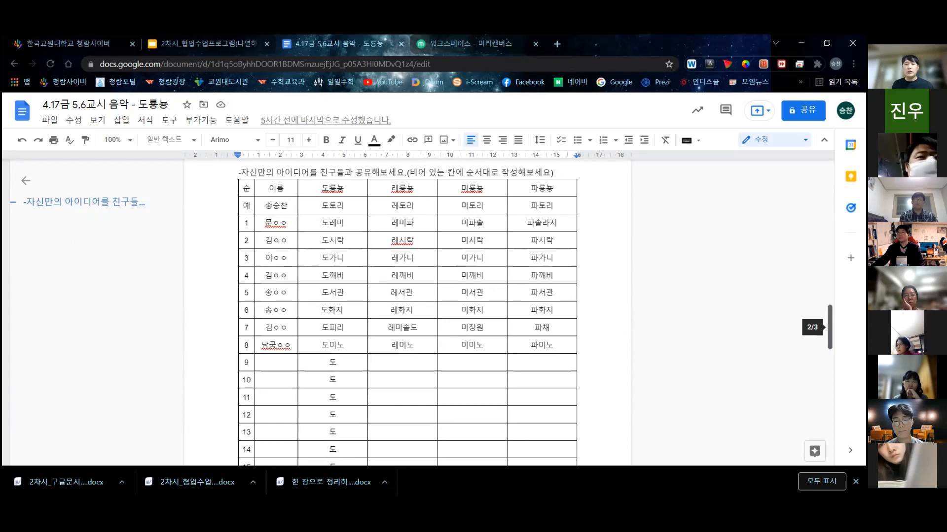
scroll(365, 282, "up", 4)
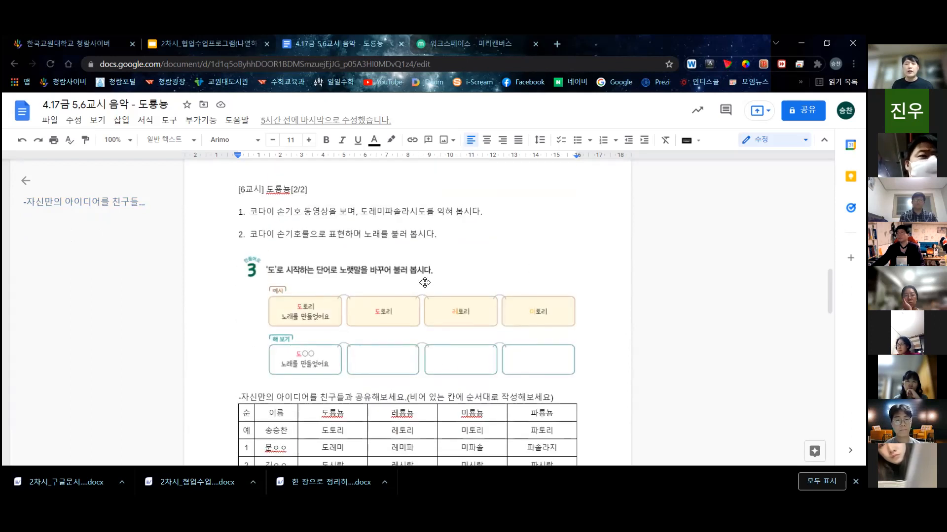
scroll(422, 311, "up", 5)
scroll(421, 315, "down", 6)
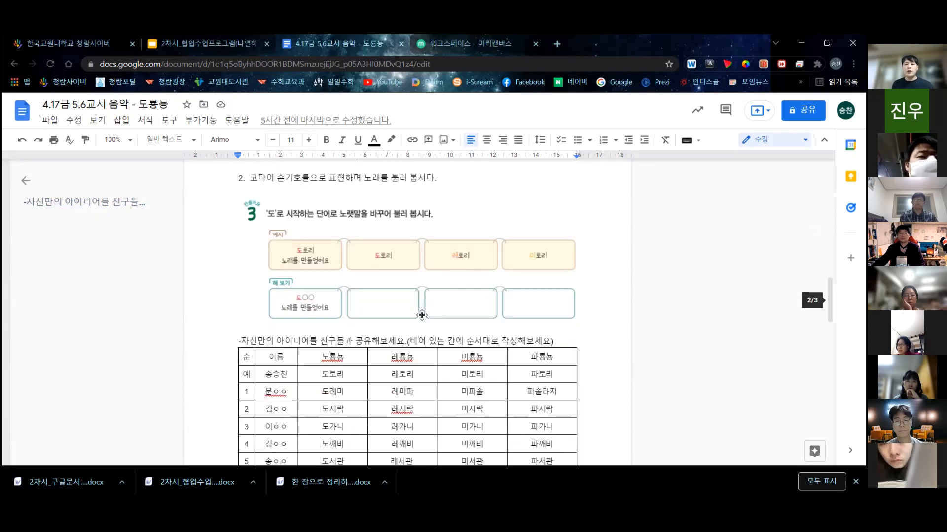
scroll(419, 315, "down", 3)
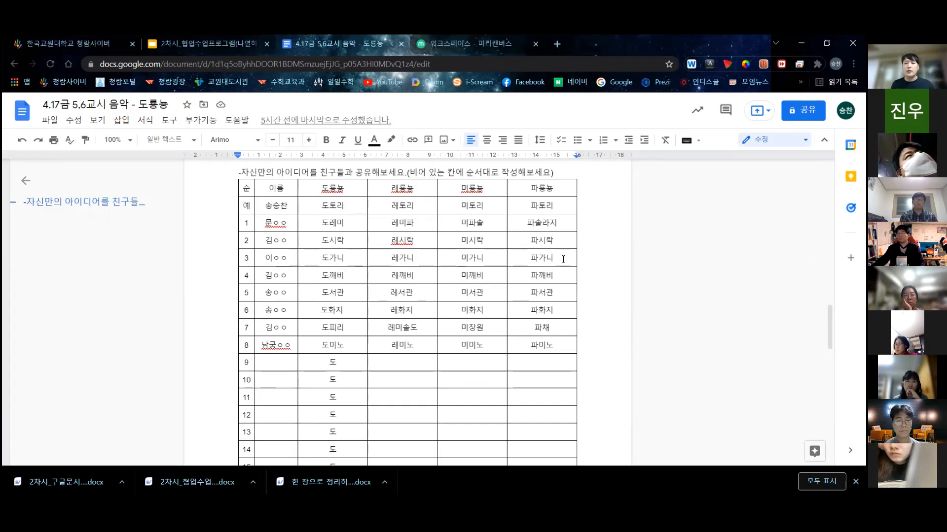
left_click(563, 259)
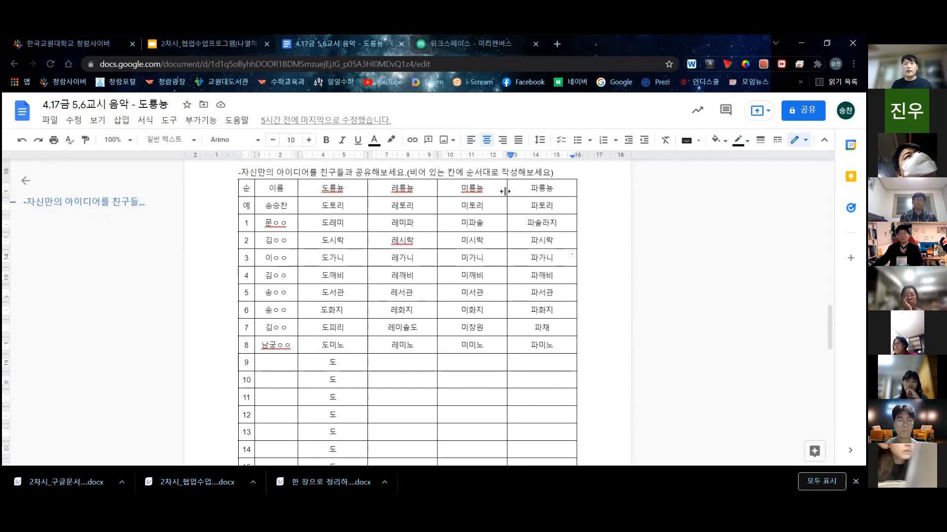
scroll(422, 308, "up", 2)
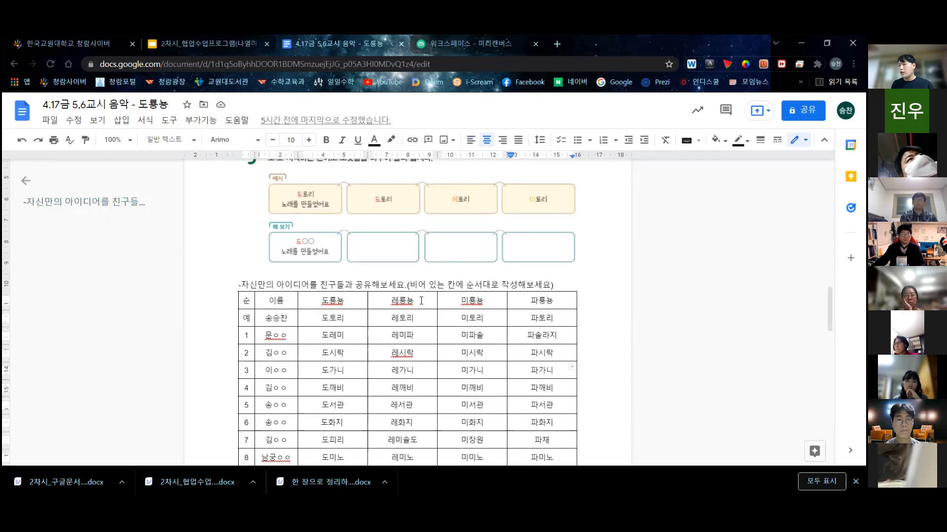
scroll(438, 309, "up", 4)
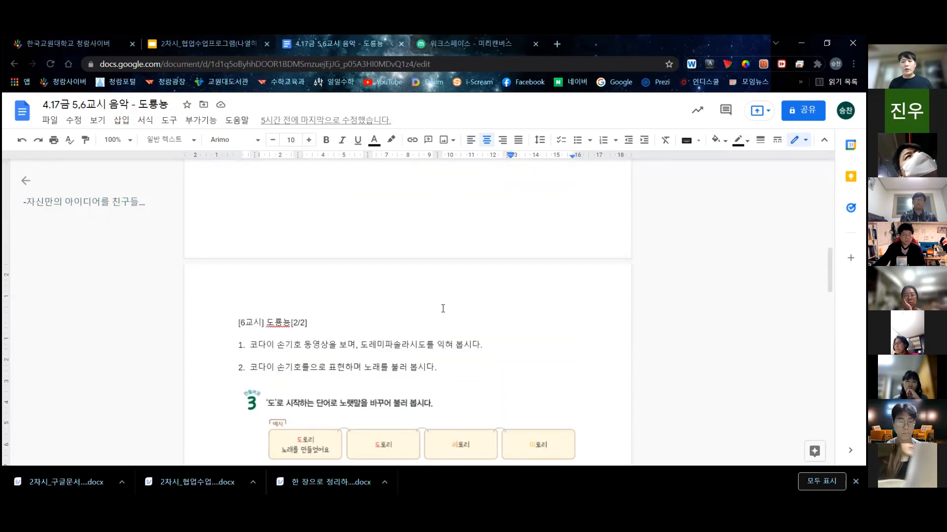
scroll(442, 306, "up", 3)
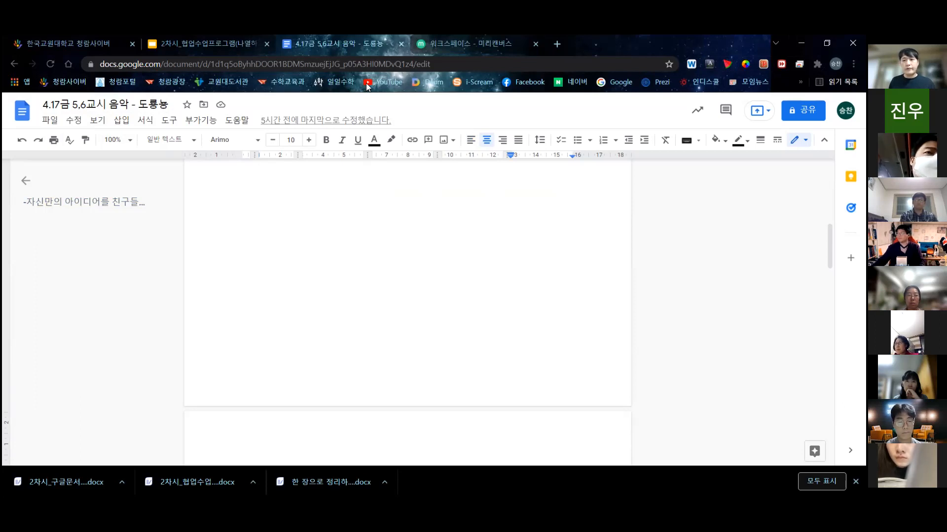
- Open two Google tabs in the background, then restore and re-maximize the Chrome window
middle_click(630, 88)
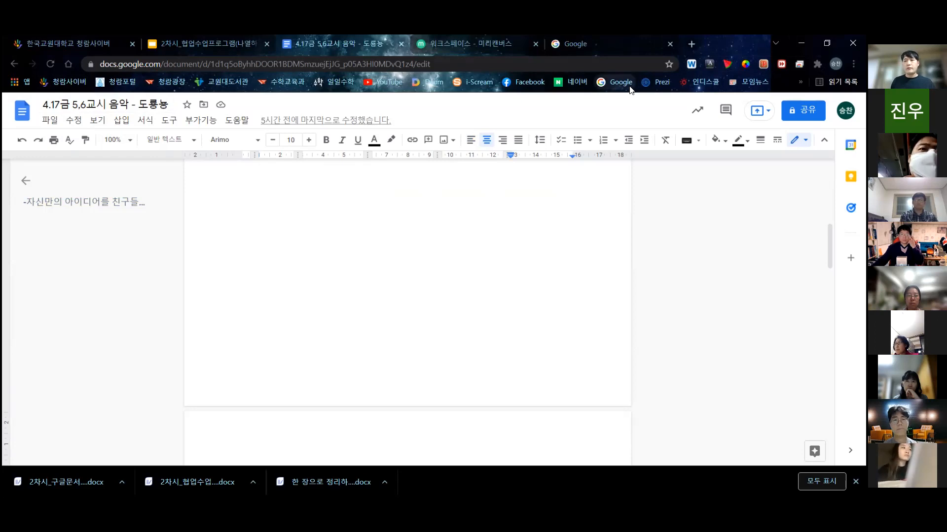
middle_click(630, 89)
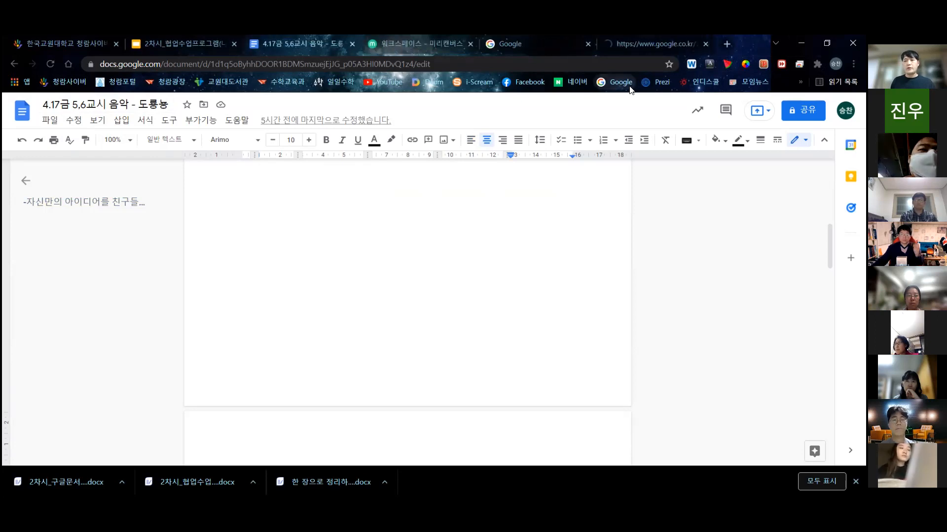
double_click(748, 40)
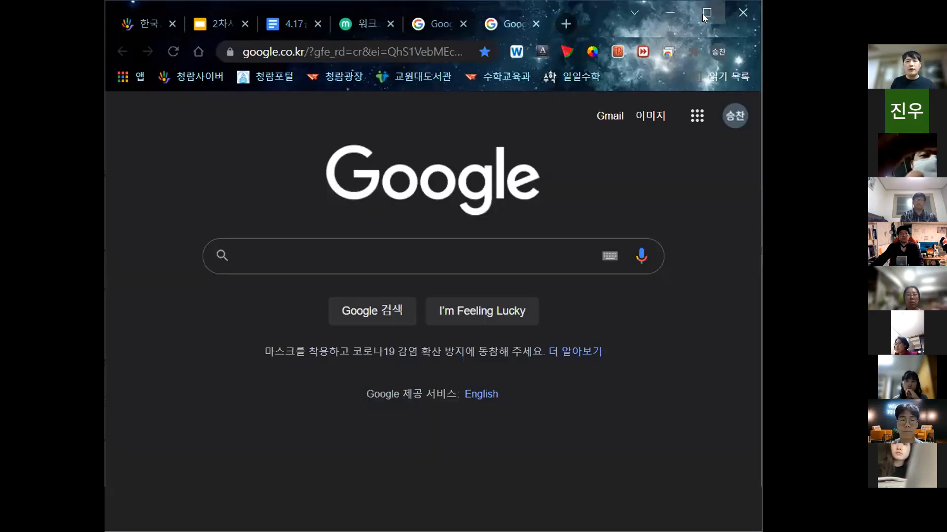
left_click(705, 15)
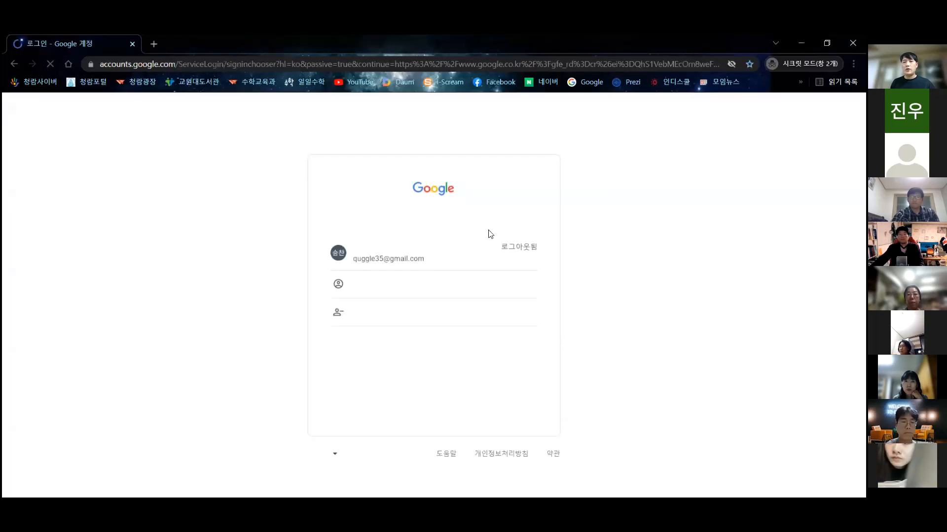
- Sign in with a different Google account using the school e-mail address and its password
left_click(388, 292)
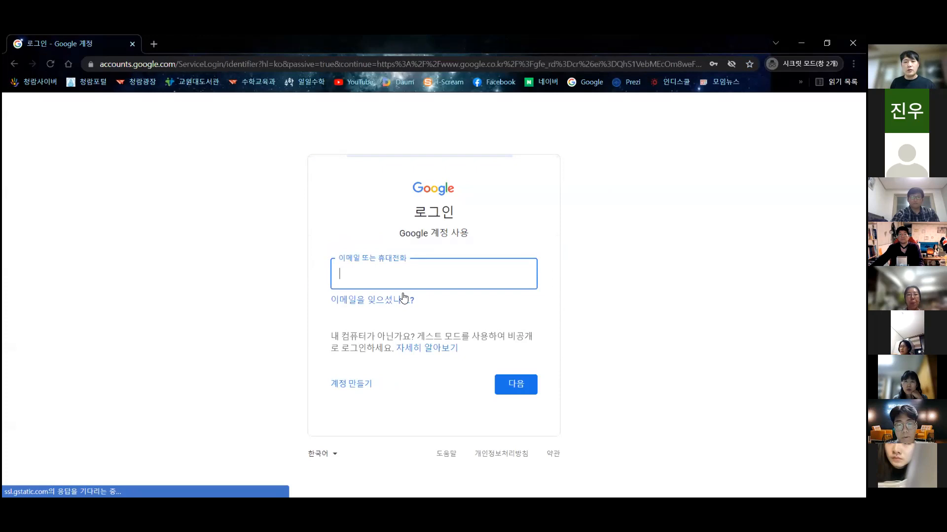
left_click(406, 281)
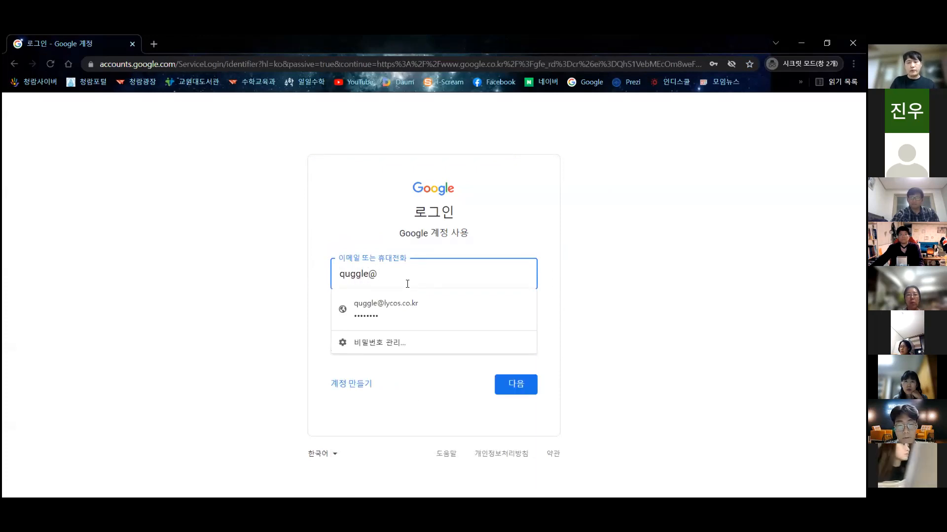
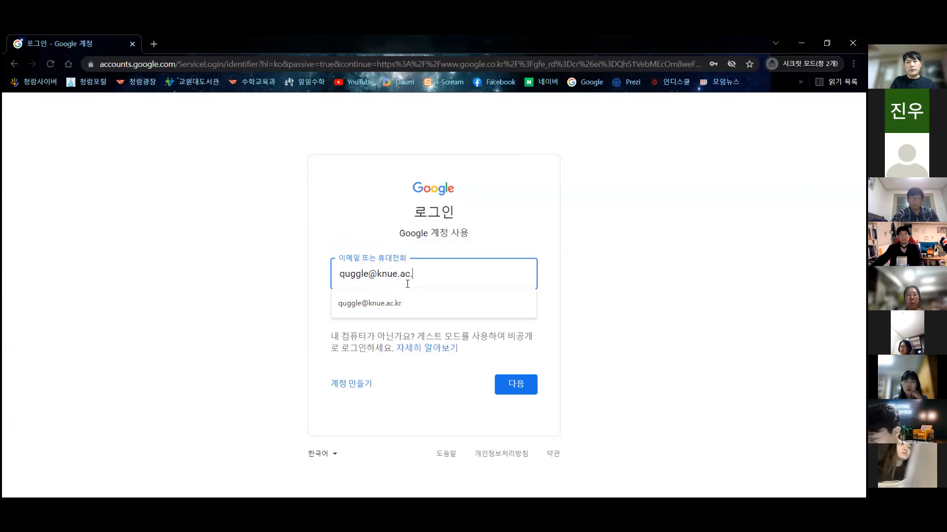
key("Return")
type("***********")
key("Return")
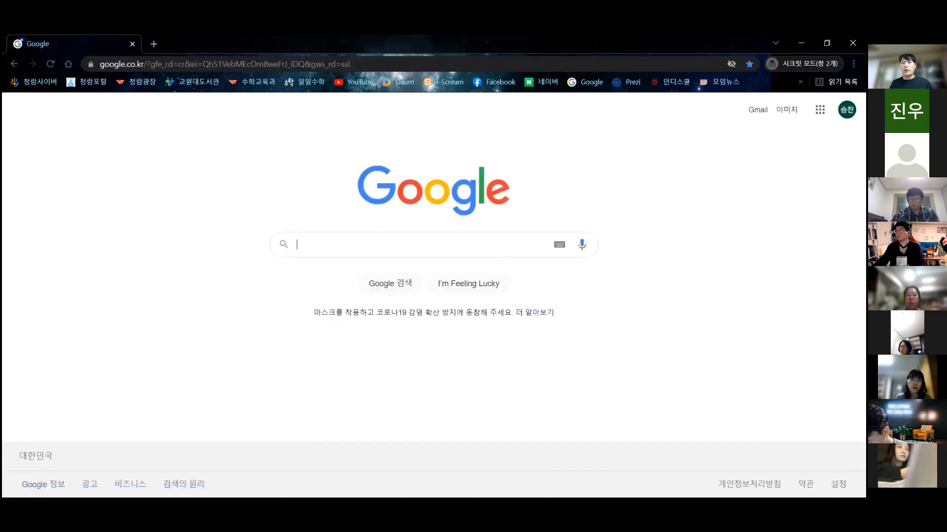
- Check which account is signed in, then open Google Docs from the Google apps grid
left_click(846, 110)
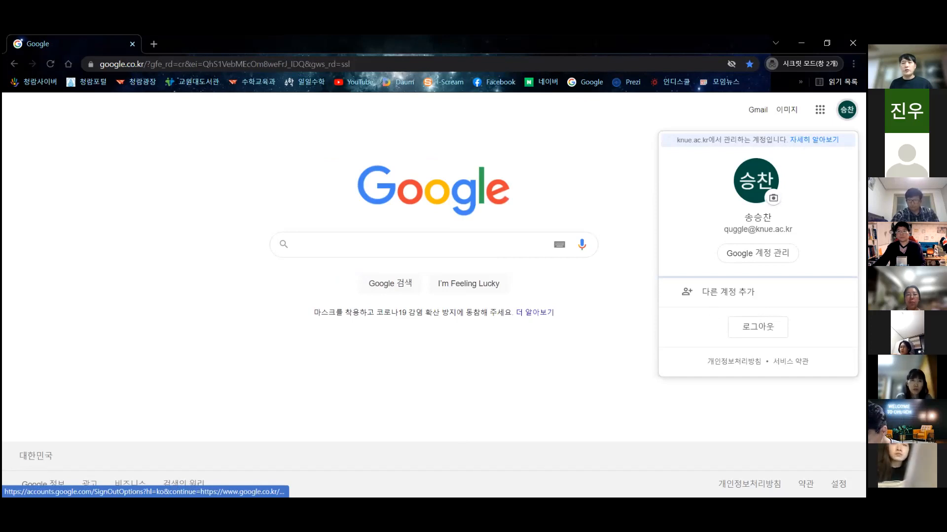
left_click(639, 183)
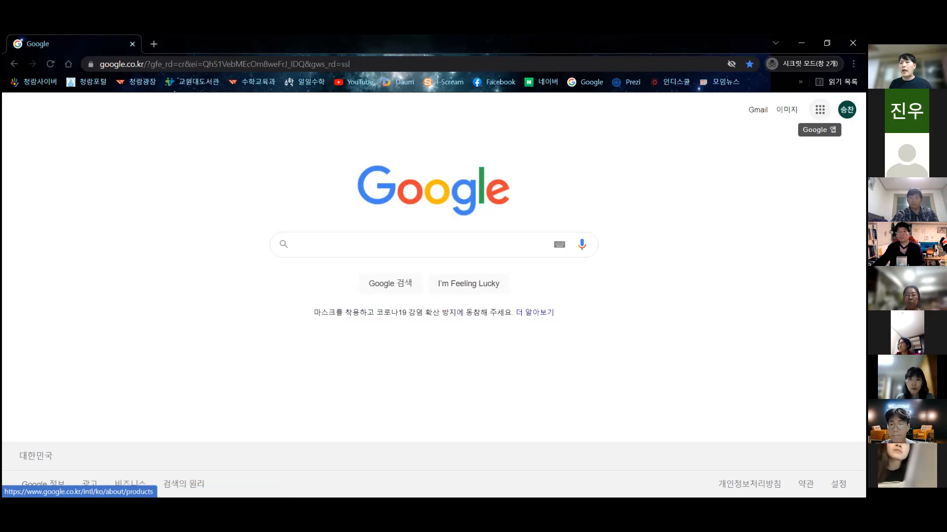
left_click(819, 109)
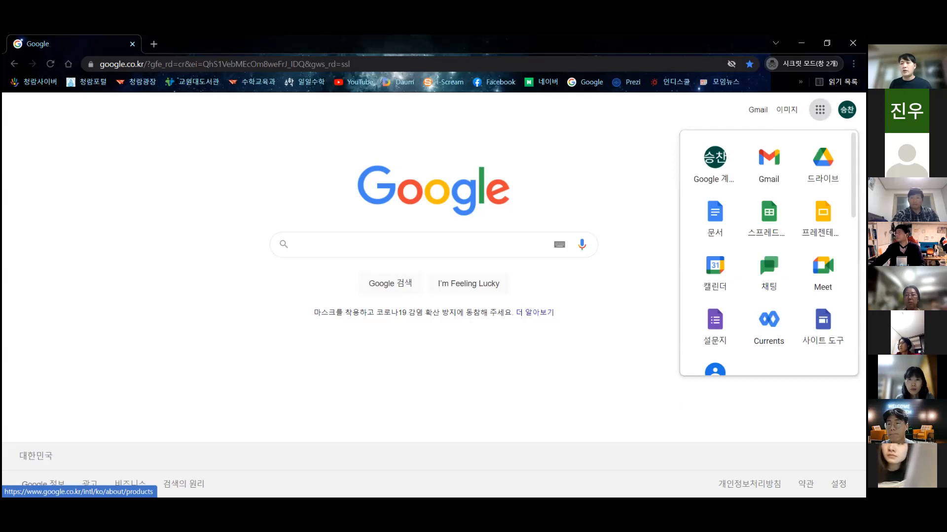
scroll(768, 252, "down", 3)
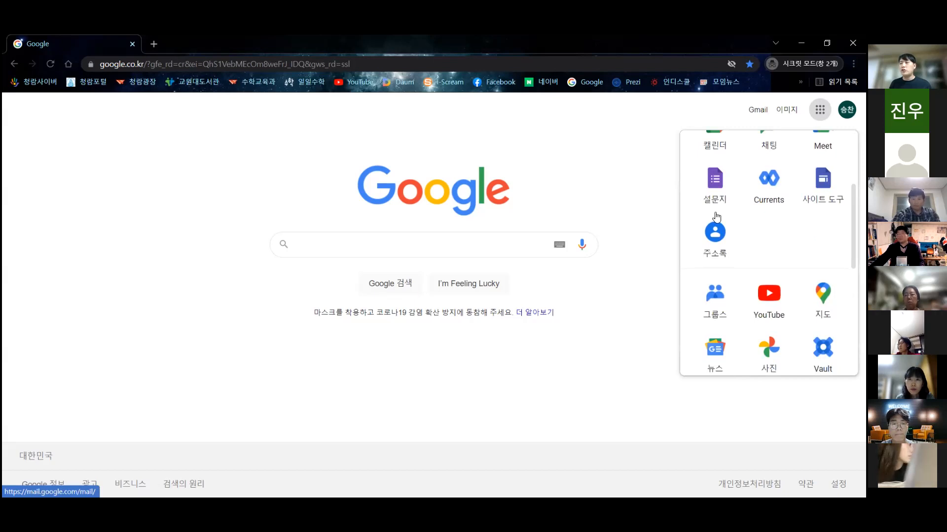
scroll(713, 222, "up", 3)
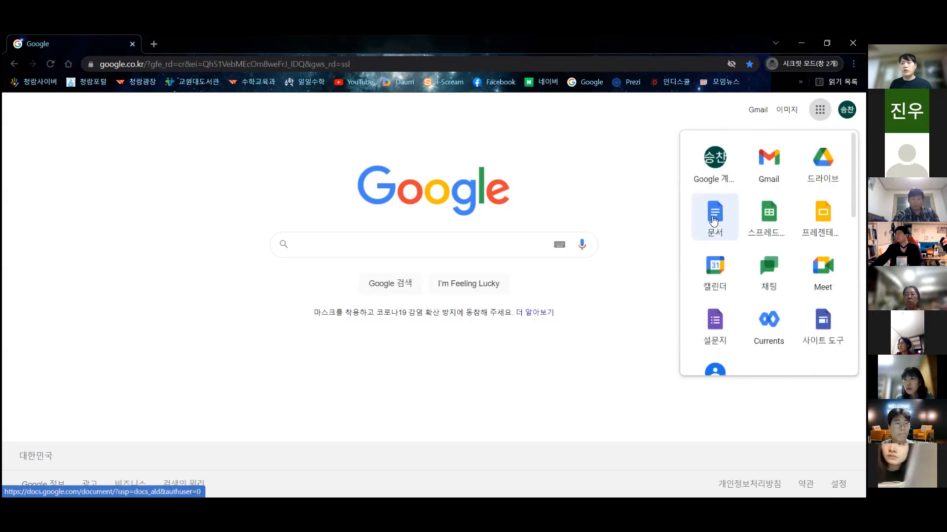
left_click(713, 222)
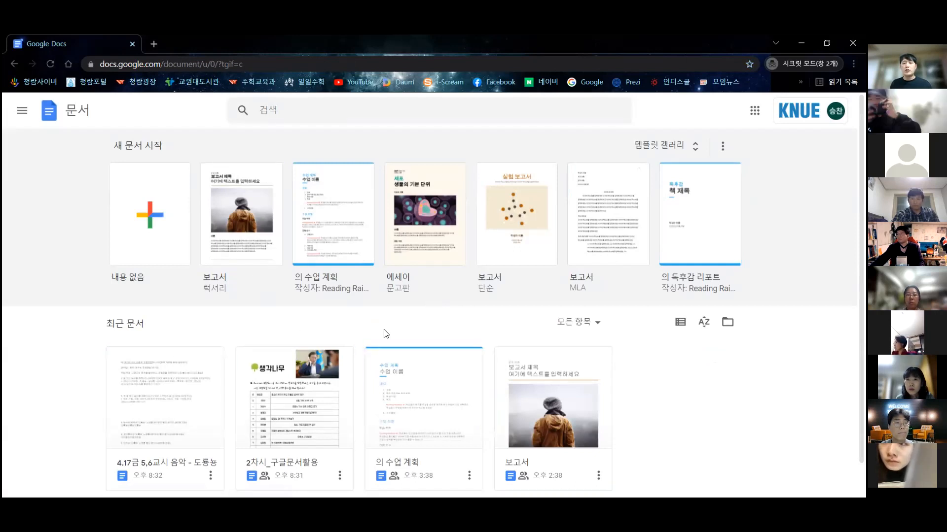
- Start a new document from the Blank (내용 없음) template on the Docs home page
scroll(413, 385, "down", 1)
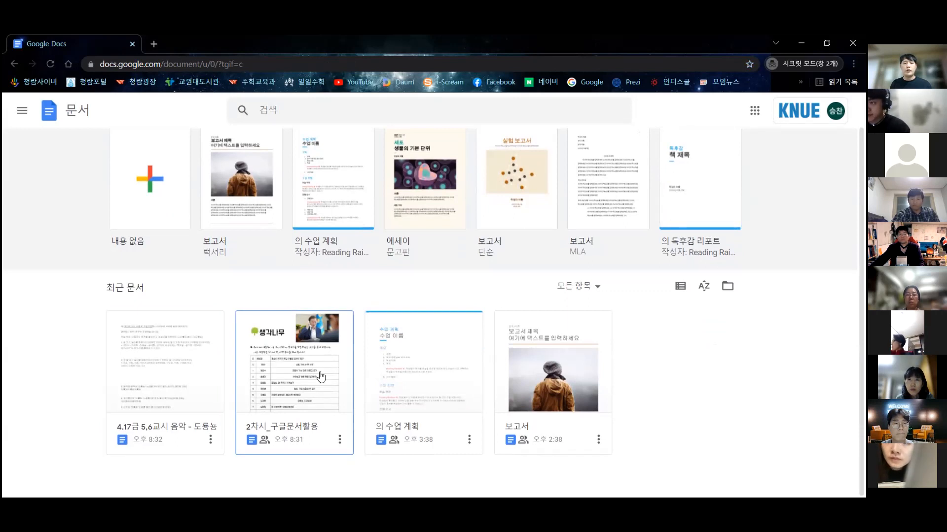
scroll(274, 358, "up", 1)
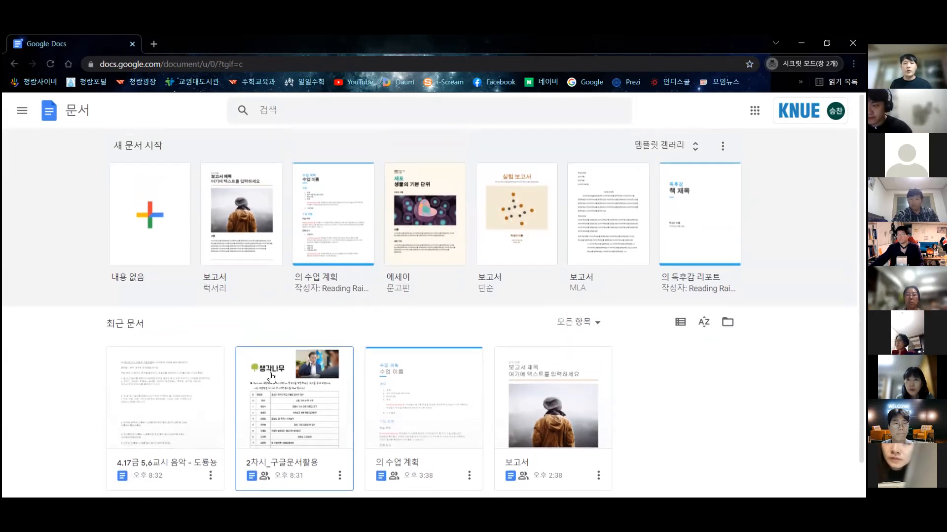
left_click(150, 201)
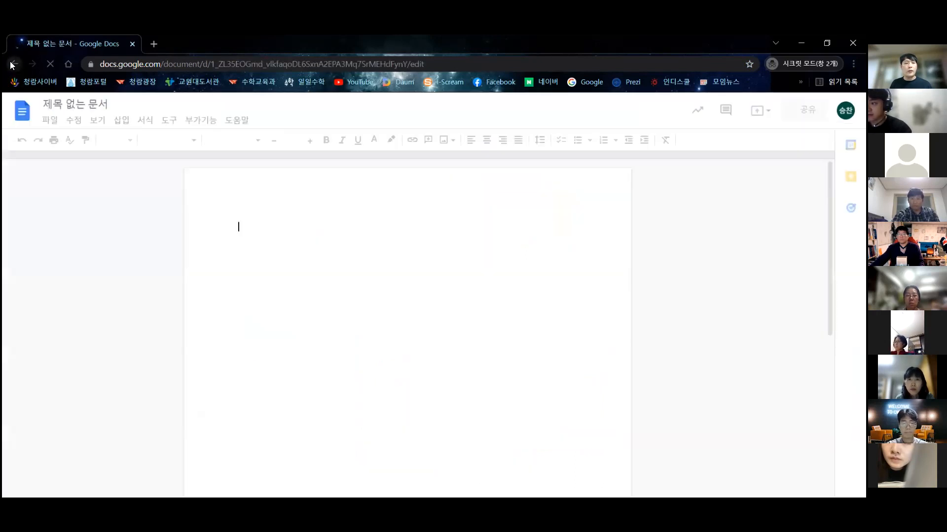
left_click(13, 64)
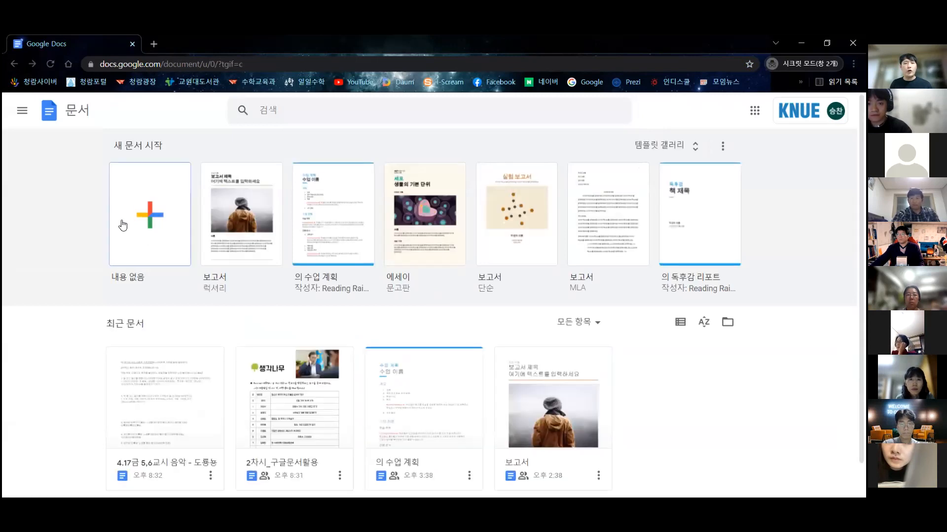
left_click(153, 216)
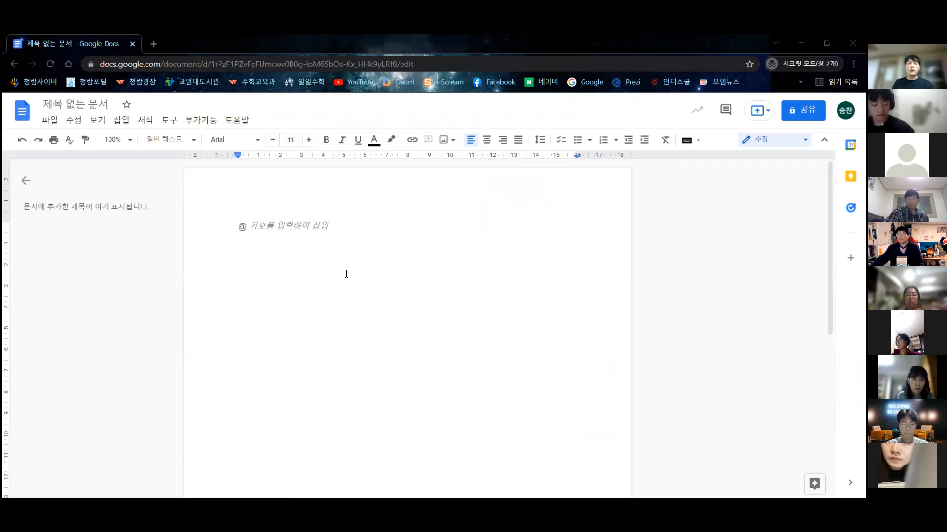
- Type the heading 생각나무 and the question about preparing before meeting the visiting president
type("생그각나무")
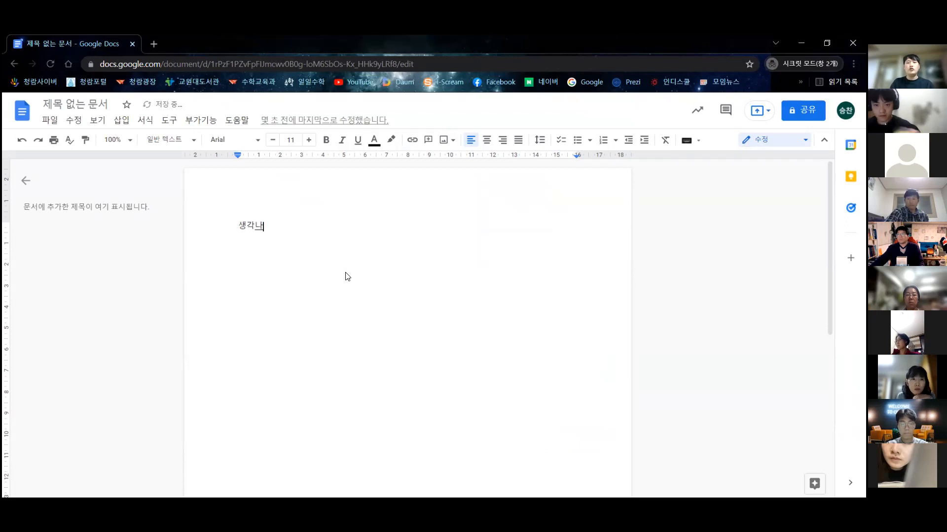
key("Return")
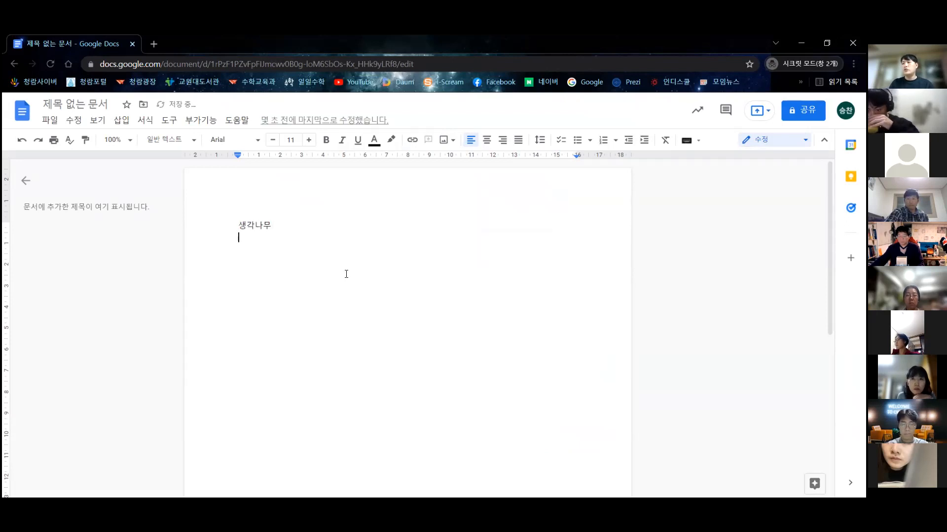
type("우리나라")
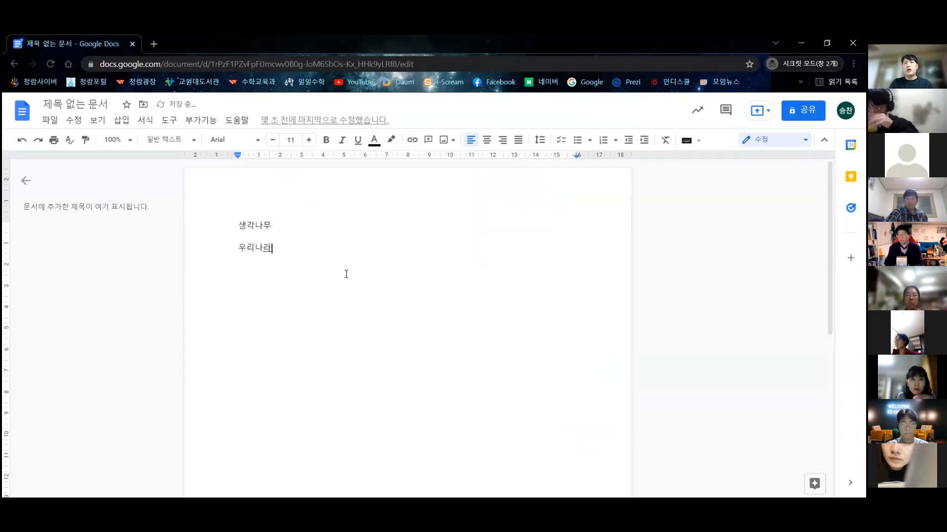
type(" 대통령이 곧 우리(집?")
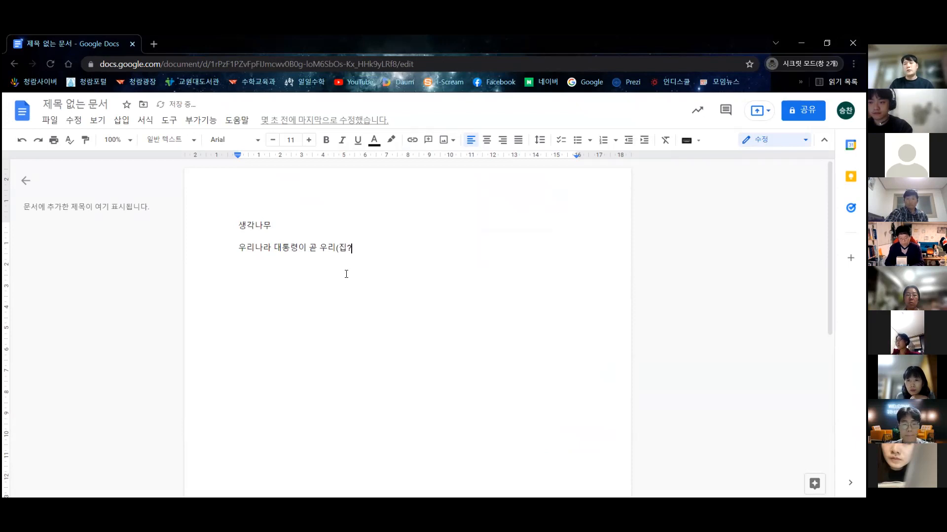
type(" 집에")
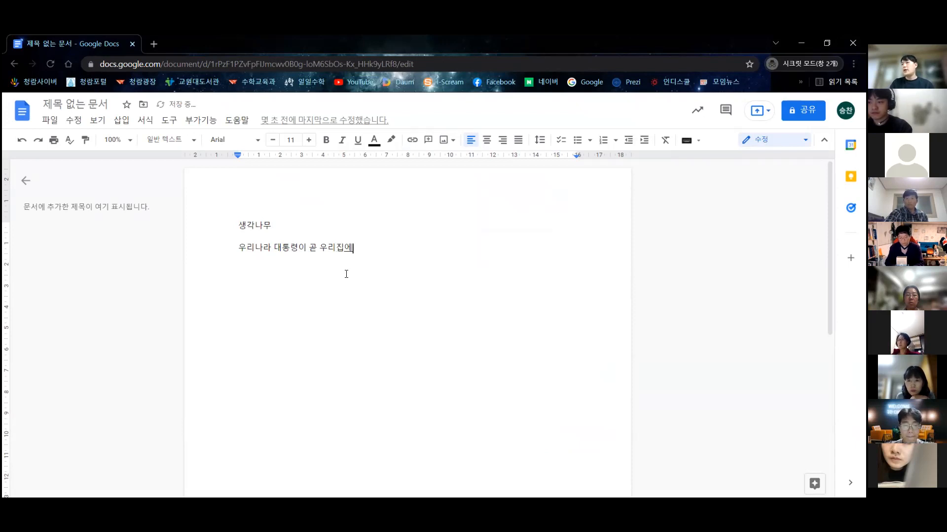
type("을 방문한다는 소식을")
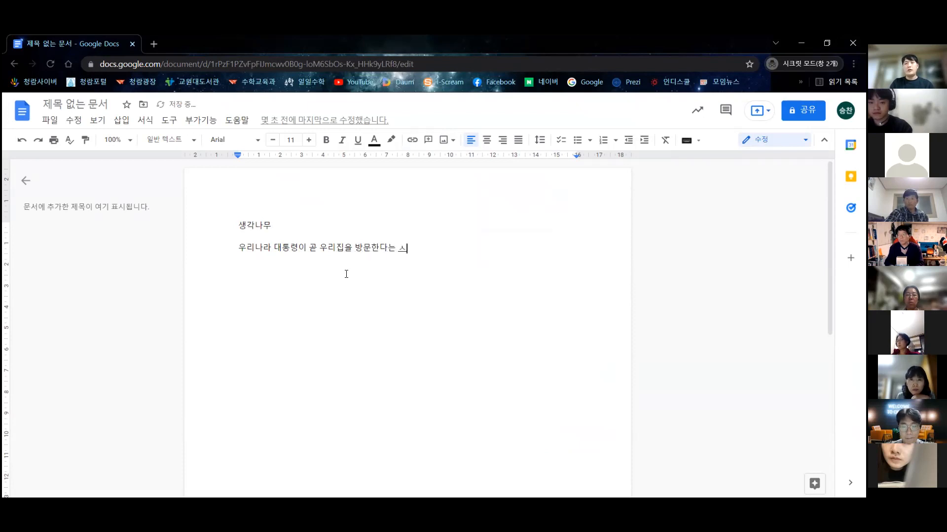
type(" 듣게 되었어요. 나는")
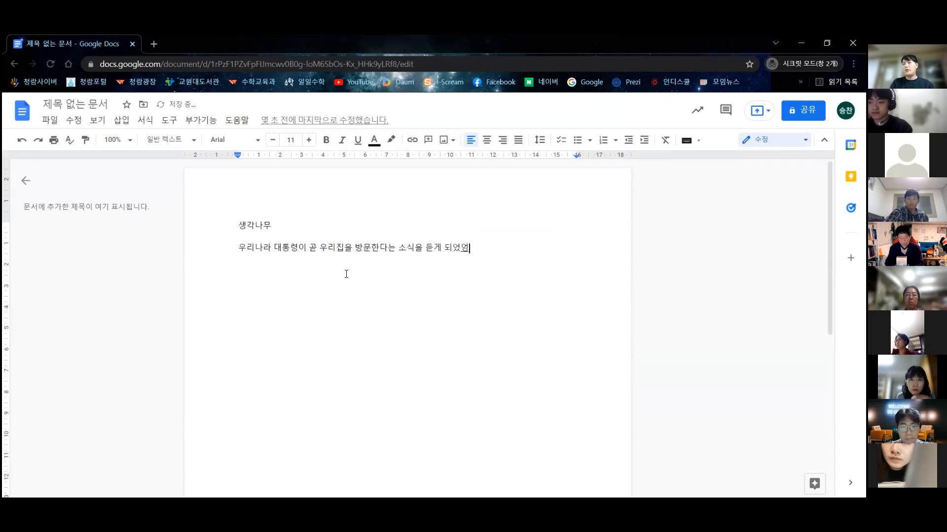
type(" 대통령으을 만나기 저ㄴ, 어떤 준비를 해야 할까")
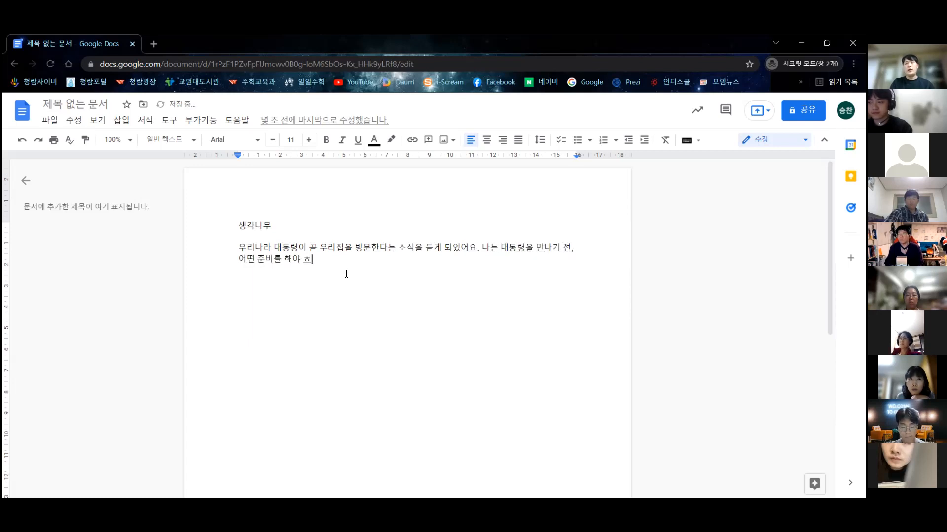
type("요?")
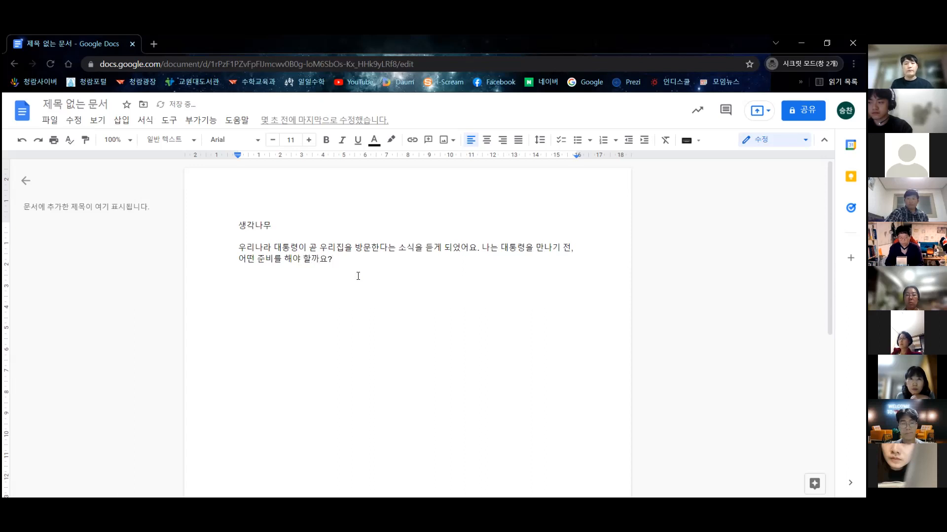
key("Return")
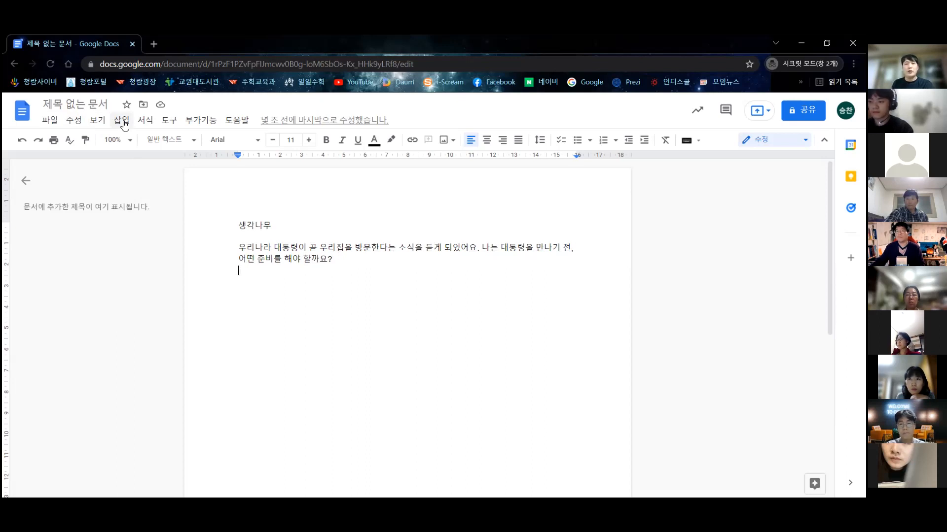
- Insert a 3 x 11 table below the question
left_click(122, 120)
mouse_move(155, 159)
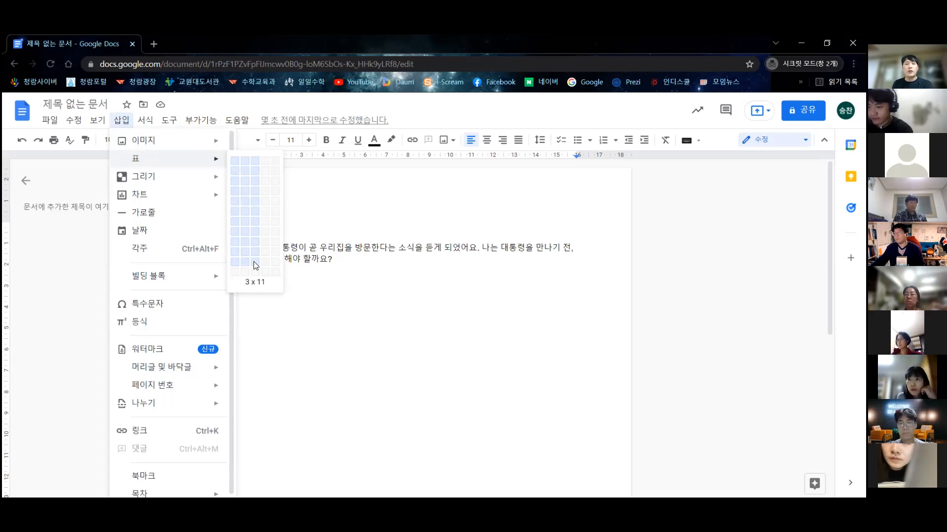
left_click(256, 262)
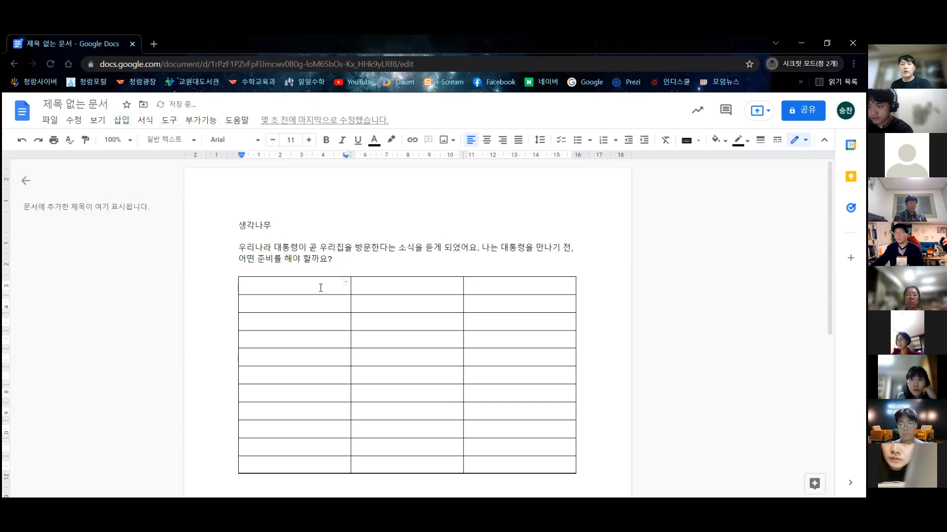
- Fill the header row with 순, 이름 and 내가 해야할 일
type("순")
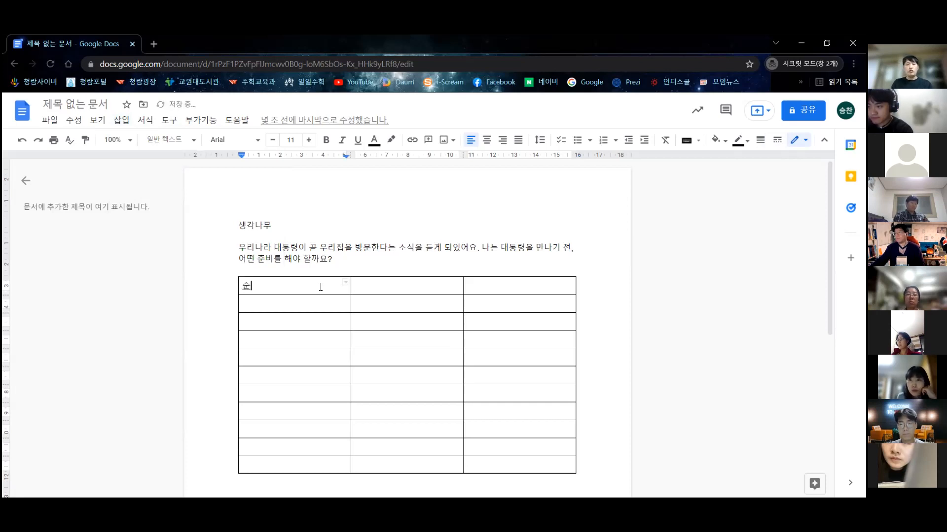
key("Tab")
type("이름")
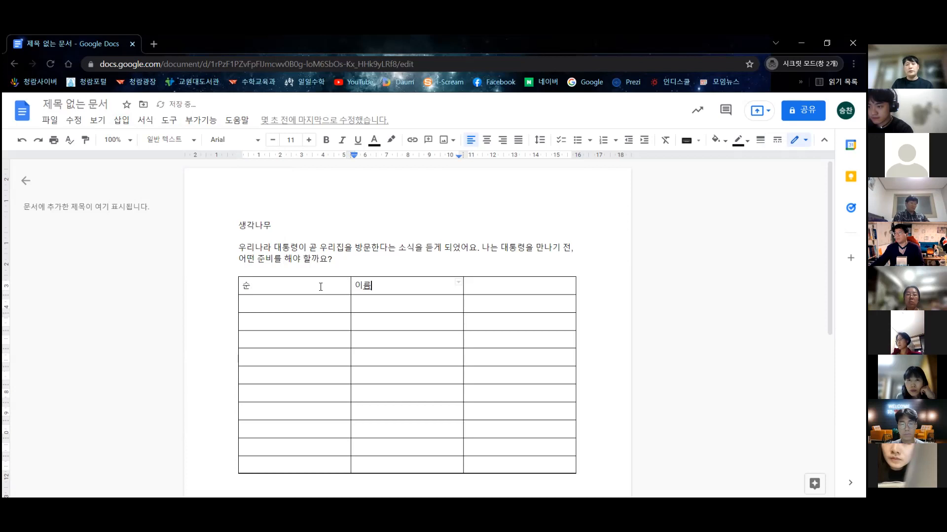
key("Tab")
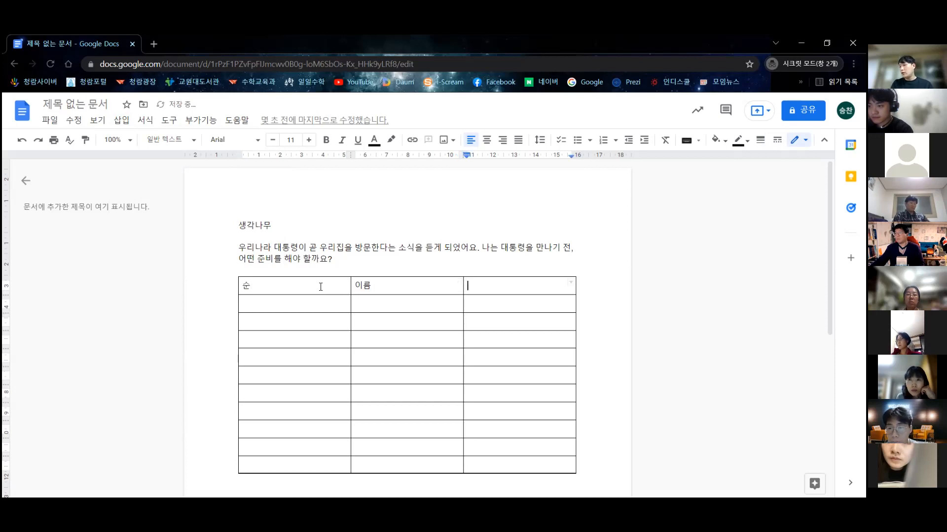
type("내")
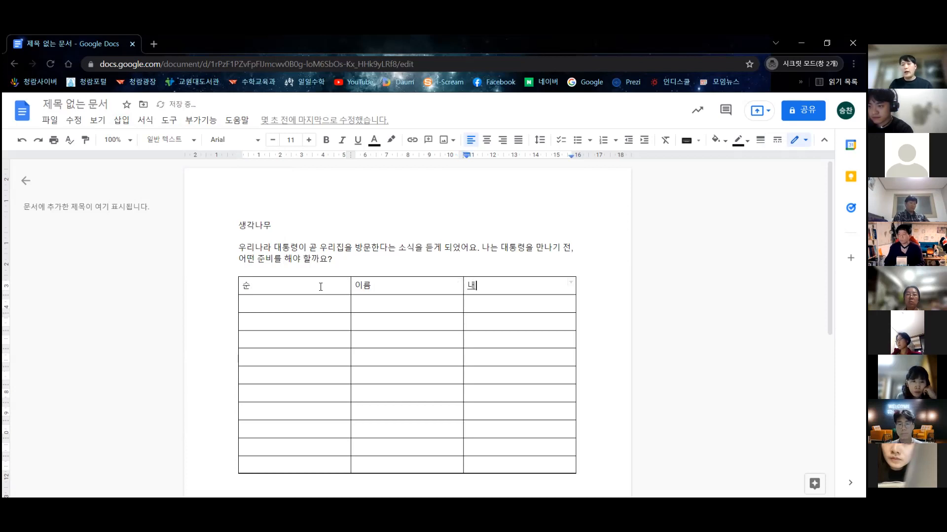
type("가 해야할 일")
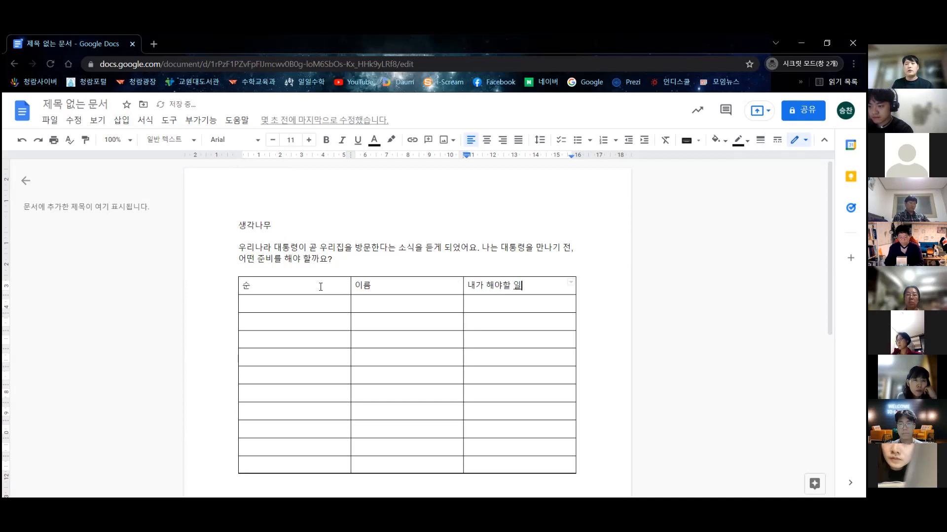
left_click(334, 286)
scroll(333, 276, "down", 1)
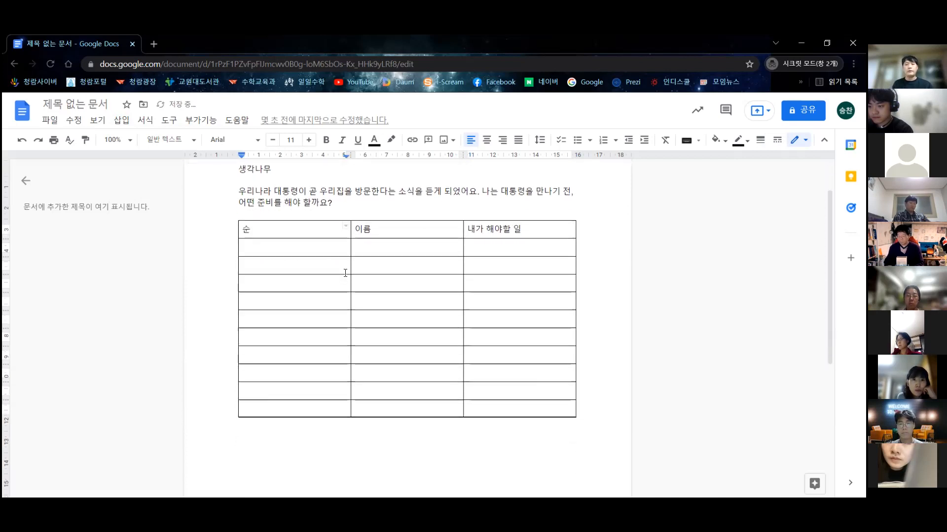
scroll(318, 258, "up", 1)
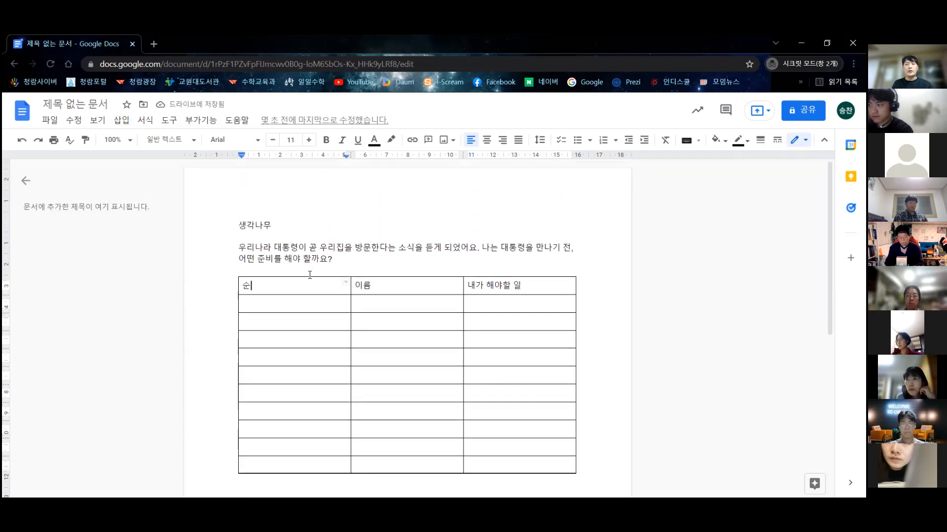
- Centre-align the text of the table's header row
left_click_drag(305, 286, 453, 286)
left_click(409, 320)
left_click_drag(315, 284, 484, 281)
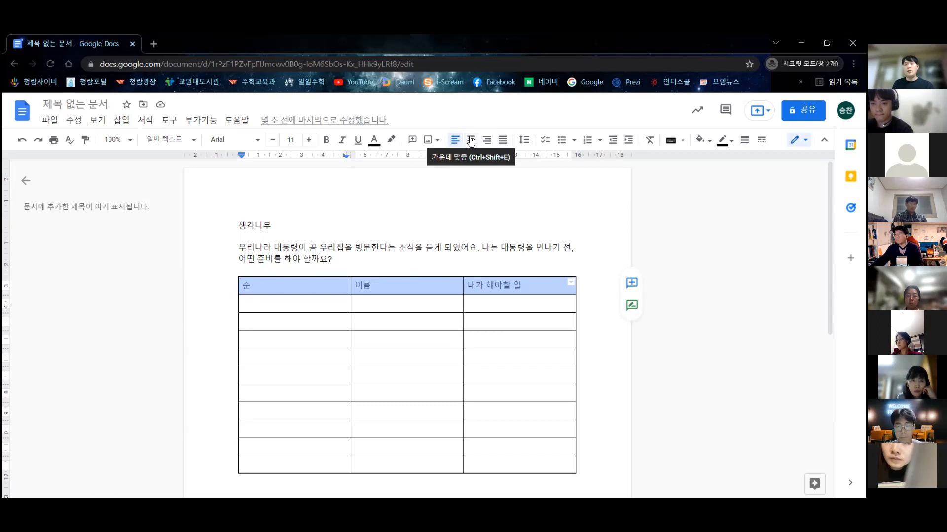
left_click(471, 140)
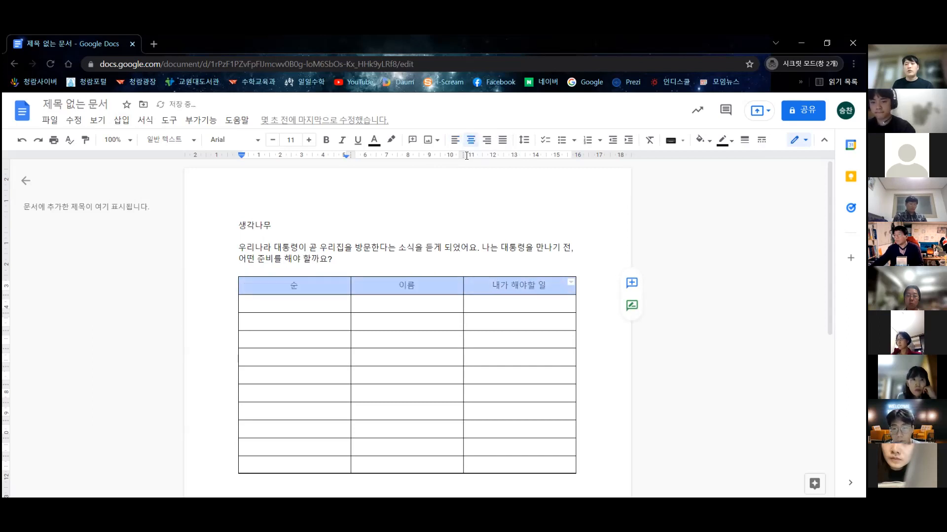
left_click(438, 259)
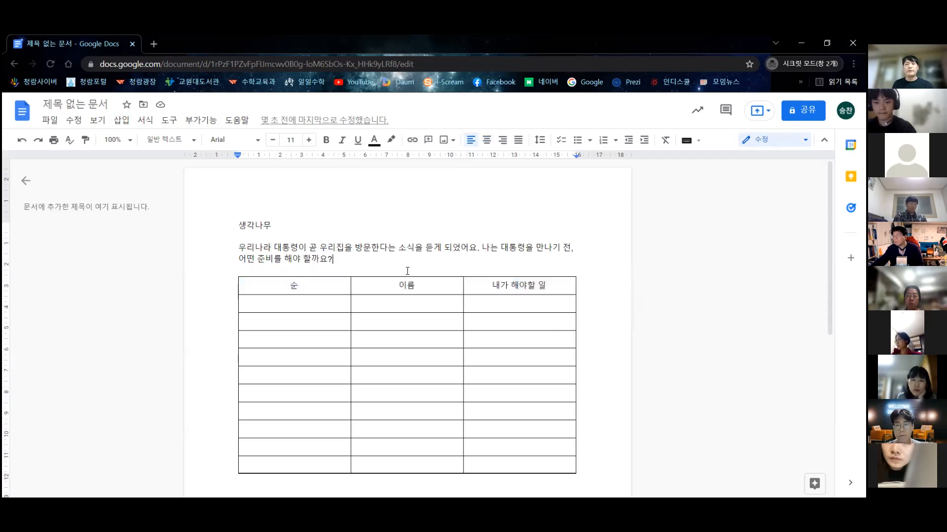
- Number the first column's rows 1 through 10, correcting the duplicate 8 to 9
left_click(337, 303)
type("1")
key("Down")
type("4")
key("Down")
type("5")
key("Down")
type("6")
key("Down")
type("7")
key("Down")
type("8")
key("Down")
type("8")
key("Down")
key("Up")
key("BackSpace")
type("9")
key("Down")
type("10")
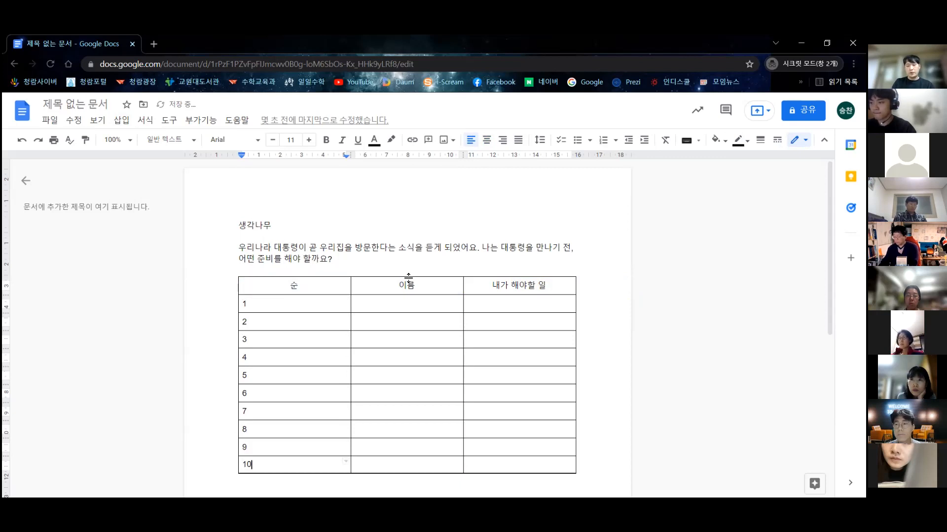
scroll(375, 284, "down", 3)
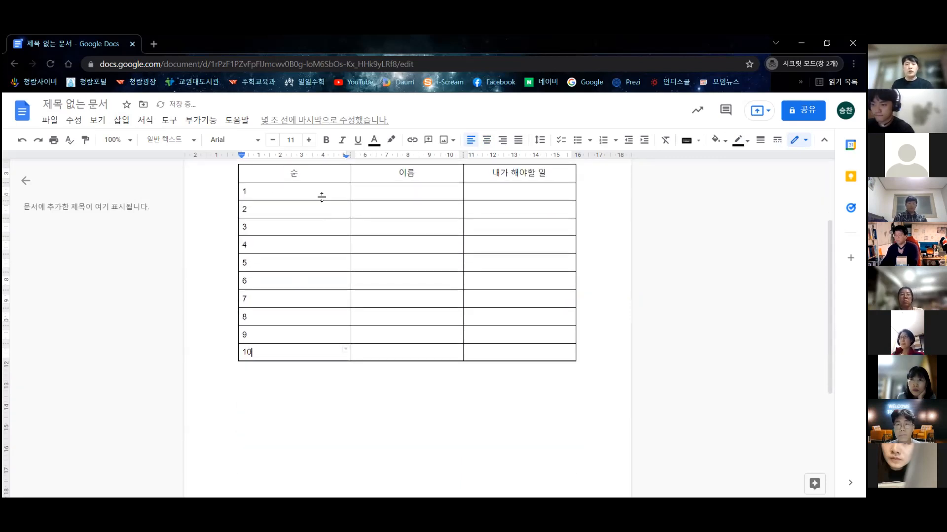
scroll(322, 197, "up", 2)
left_click_drag(317, 234, 297, 399)
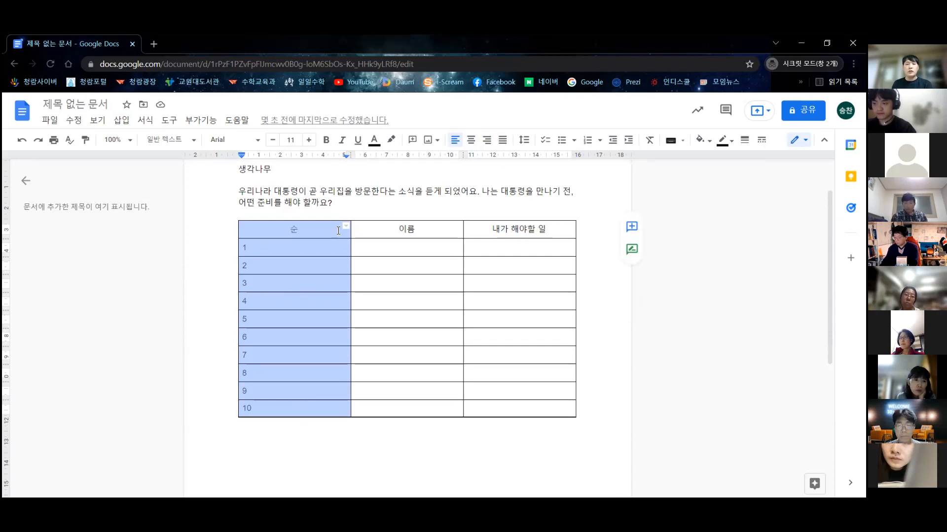
left_click(314, 232)
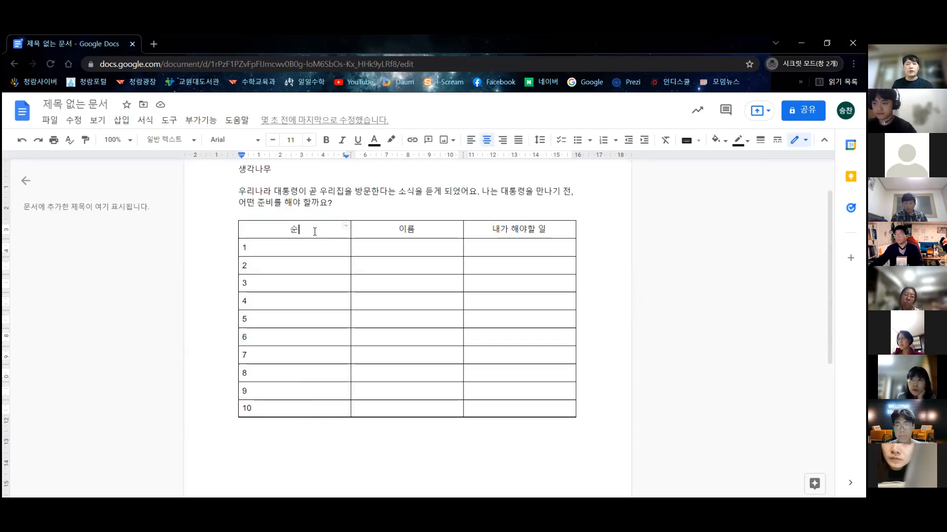
left_click_drag(341, 293, 408, 402)
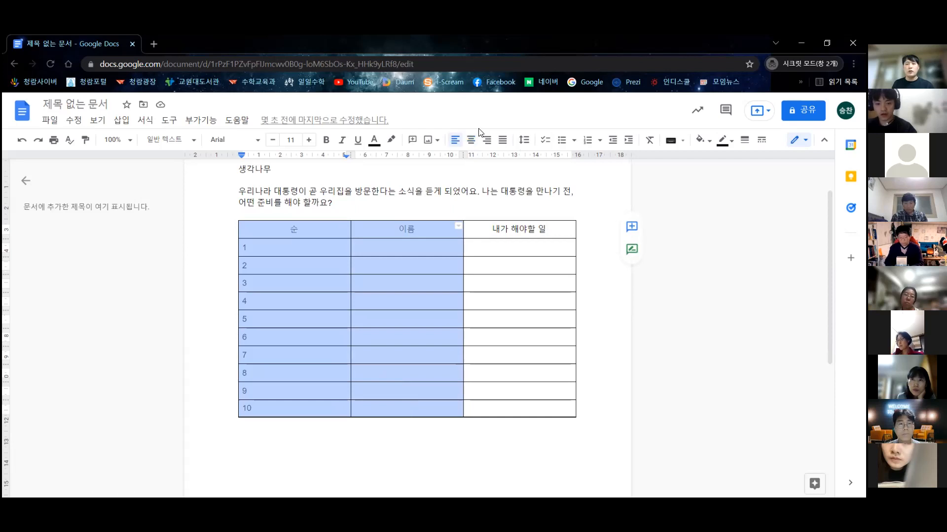
left_click_drag(311, 230, 408, 258)
left_click_drag(332, 233, 566, 429)
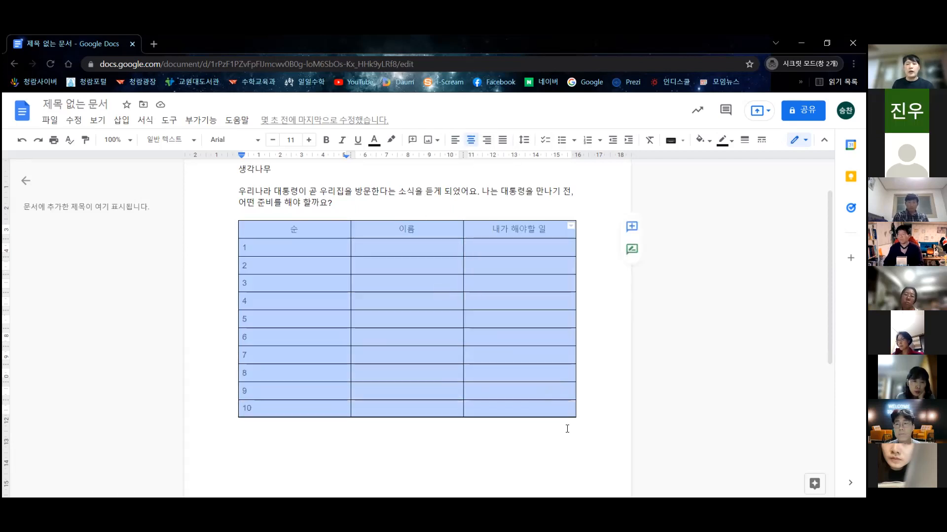
left_click(488, 141)
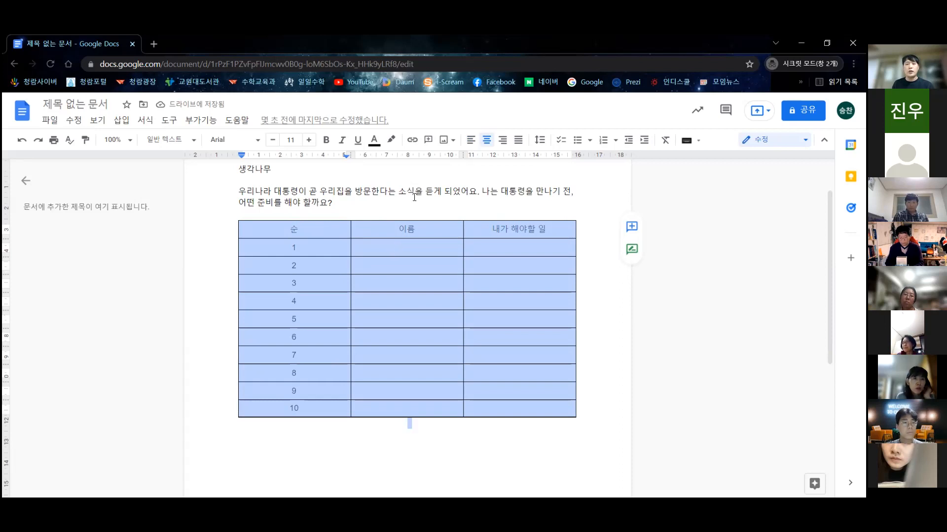
left_click(402, 240)
left_click(403, 242)
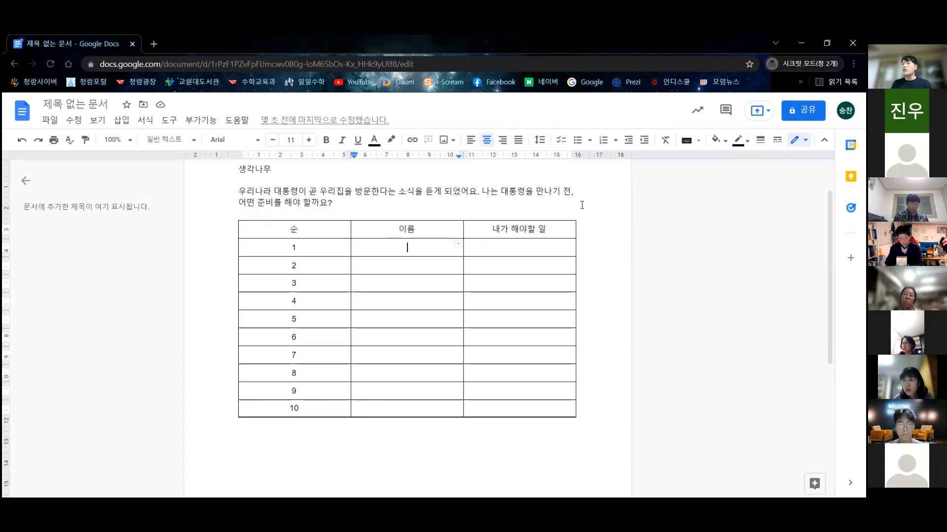
- Enter 베드로, 안드레, 야고보, 요한, 마태, 바돌로매 and 도마 in the 이름 column, rows 1–7
type("베드로 ")
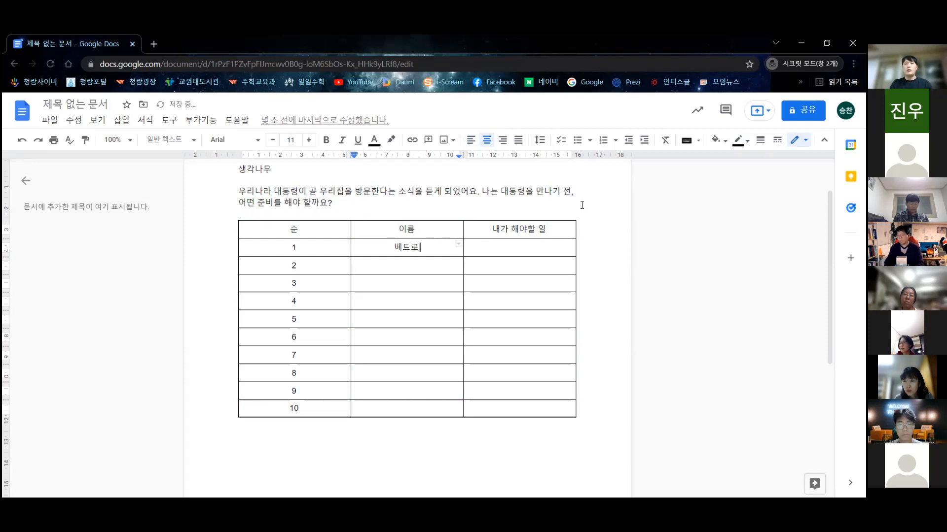
type("안드레")
key("Down")
type("야고")
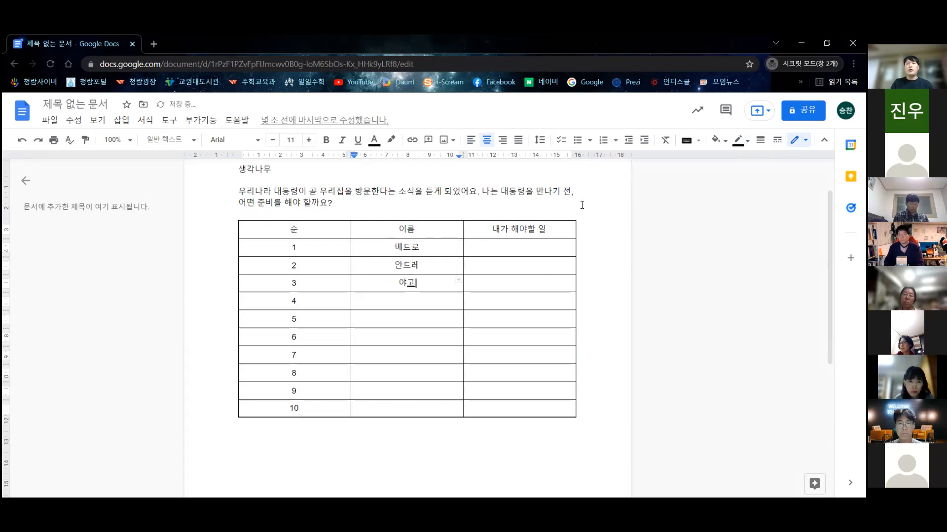
key("Down")
type("요한")
key("Down")
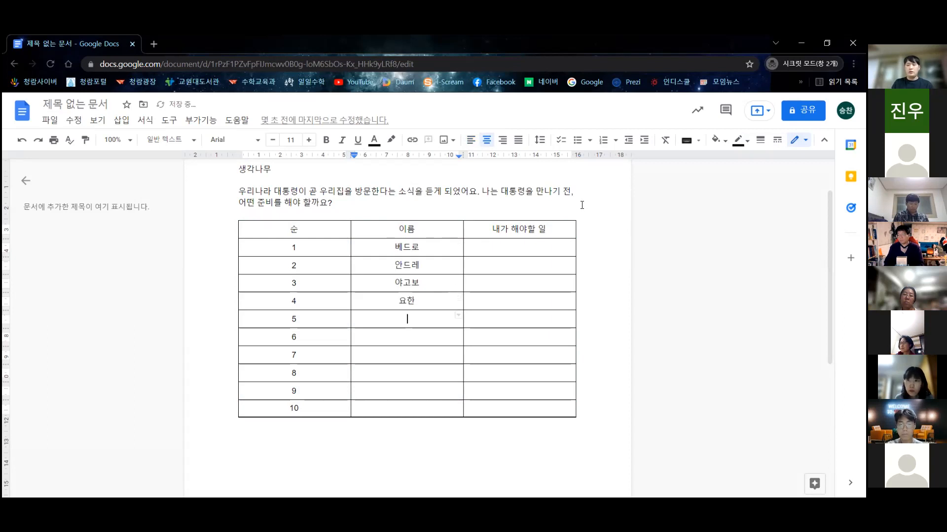
type("마태")
key("Down")
type("바돌로매")
key("Down")
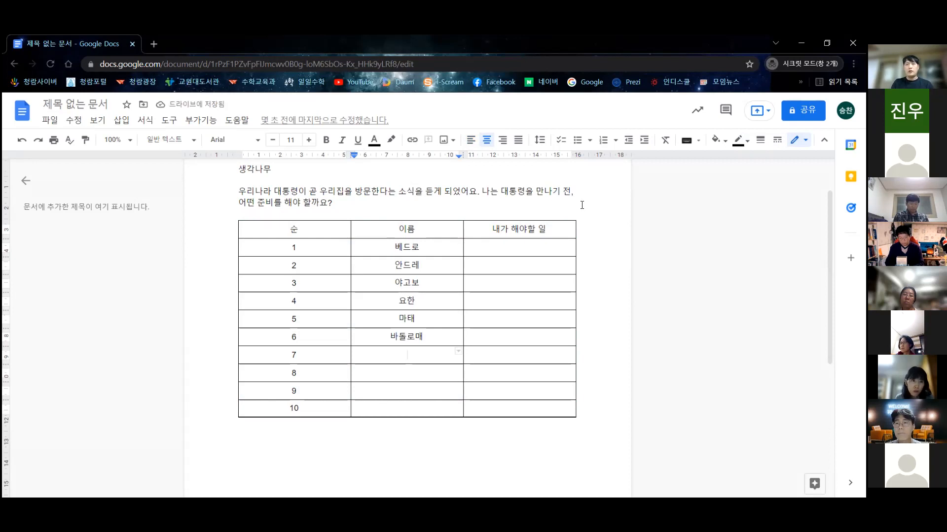
type("도마")
key("Down")
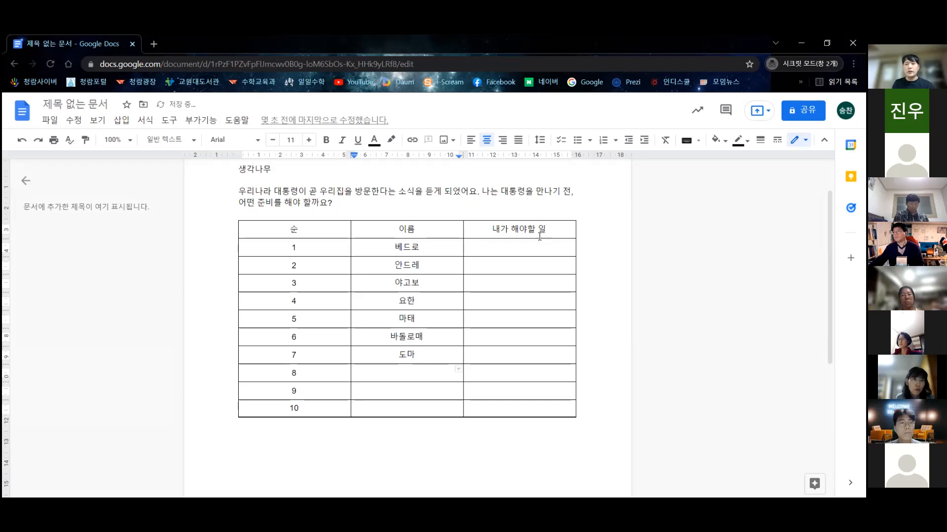
left_click(534, 247)
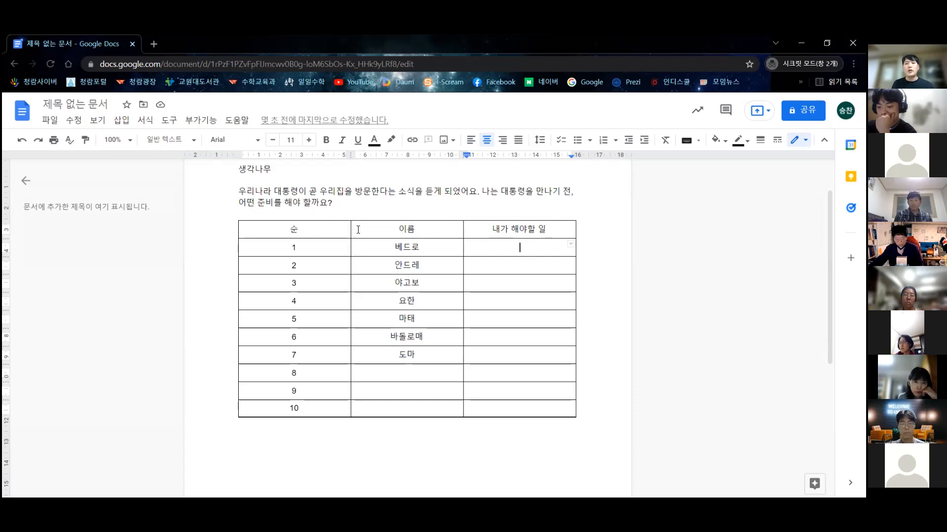
- Narrow the 순 and 이름 columns so 내가 해야할 일 fills the table, then select the 생각나무 title
left_click_drag(351, 229, 264, 230)
left_click_drag(461, 228, 325, 232)
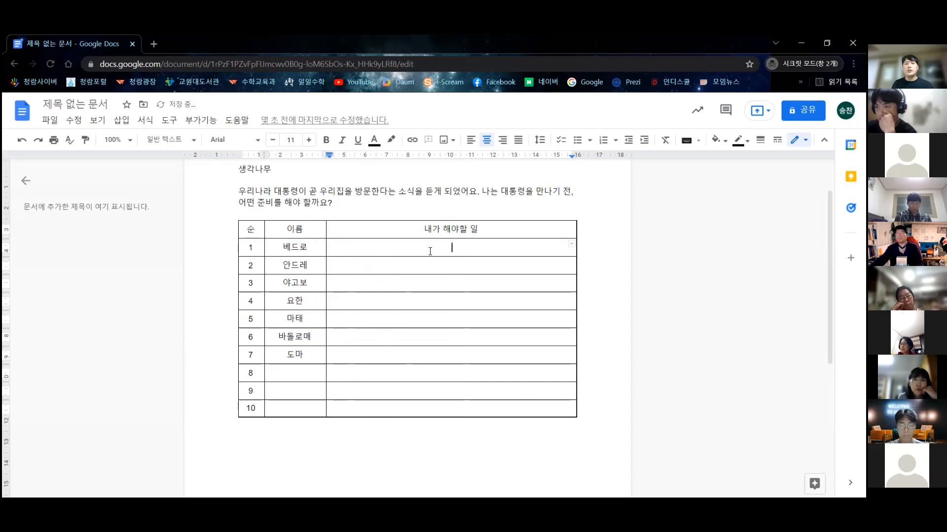
scroll(446, 296, "up", 1)
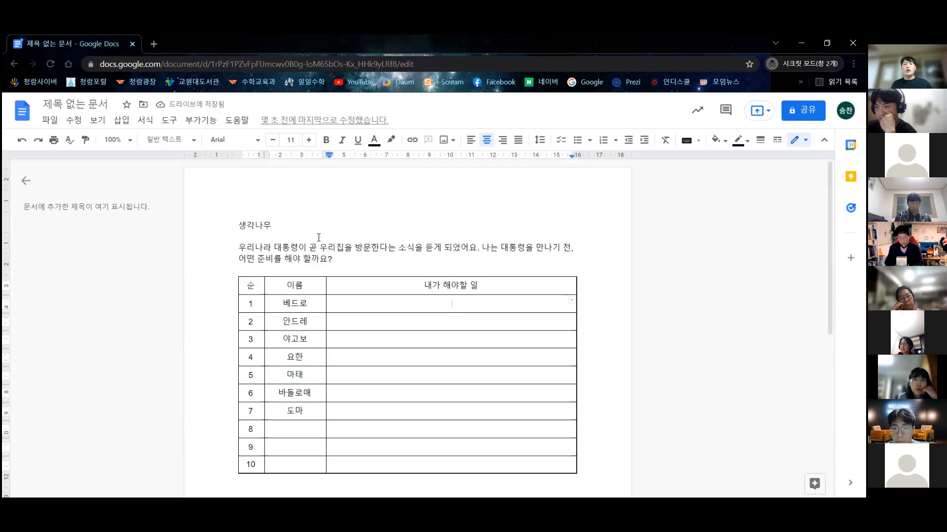
left_click_drag(295, 219, 238, 225)
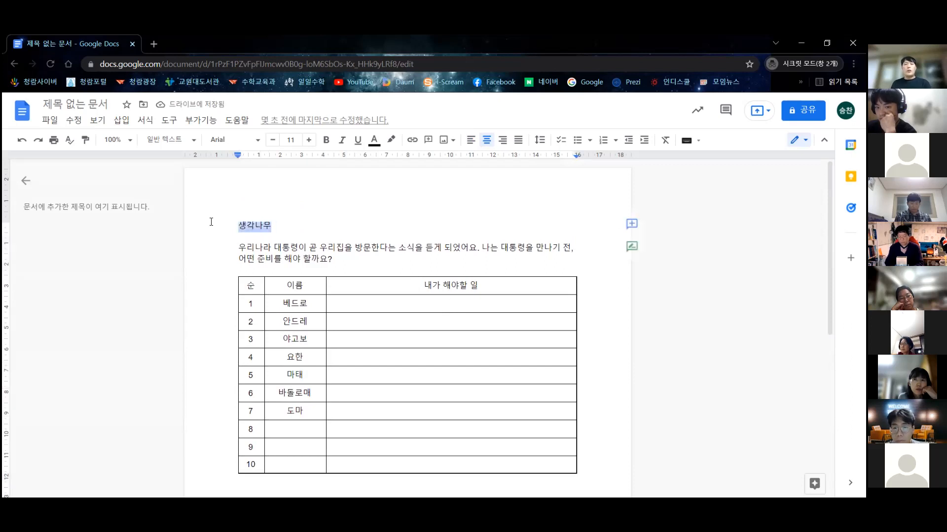
- Enlarge the 생각나무 title's font size to 19
left_click(310, 140)
left_click(309, 140)
left_click(311, 141)
left_click(311, 141)
left_click(311, 141)
left_click(310, 141)
left_click(311, 141)
left_click(311, 141)
key("Left")
left_click(231, 255)
- Split the question after 되었어요. onto two lines and set both lines to size 13
left_click_drag(232, 256, 363, 275)
left_click(482, 255)
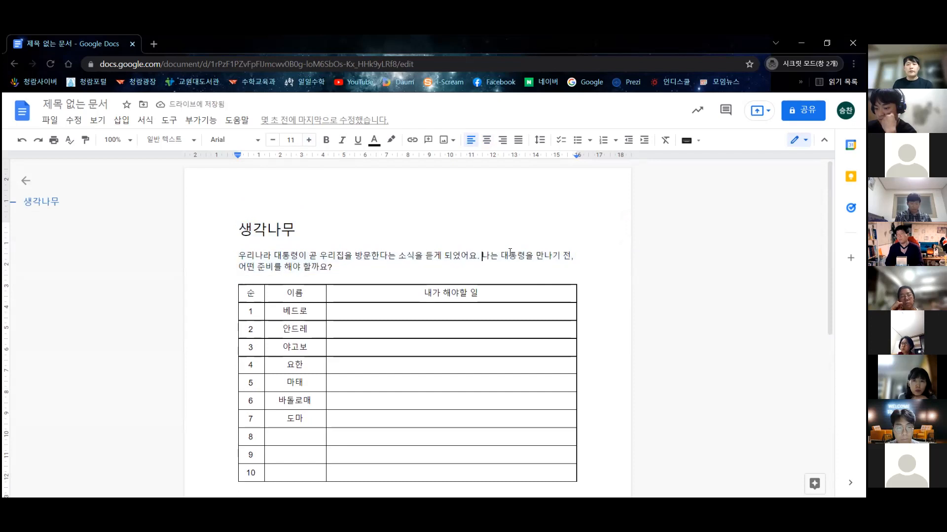
key("Return")
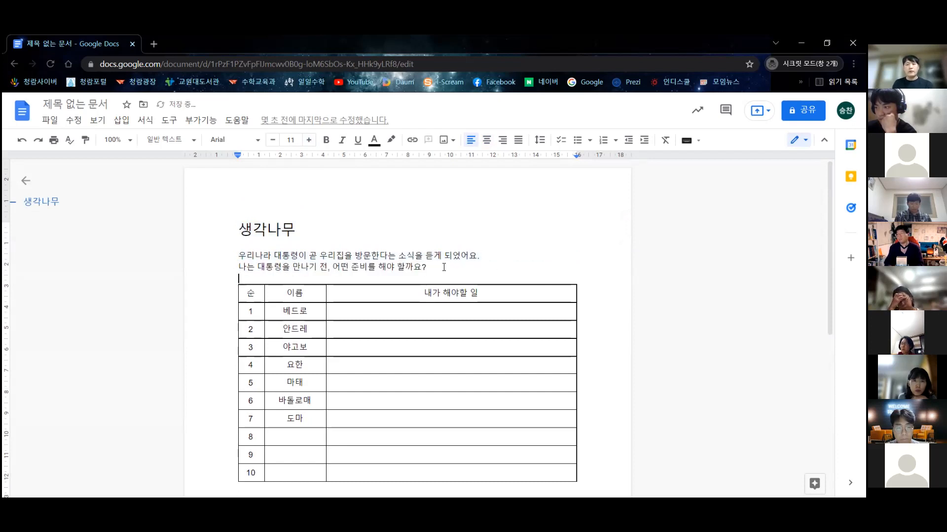
left_click_drag(236, 255, 437, 270)
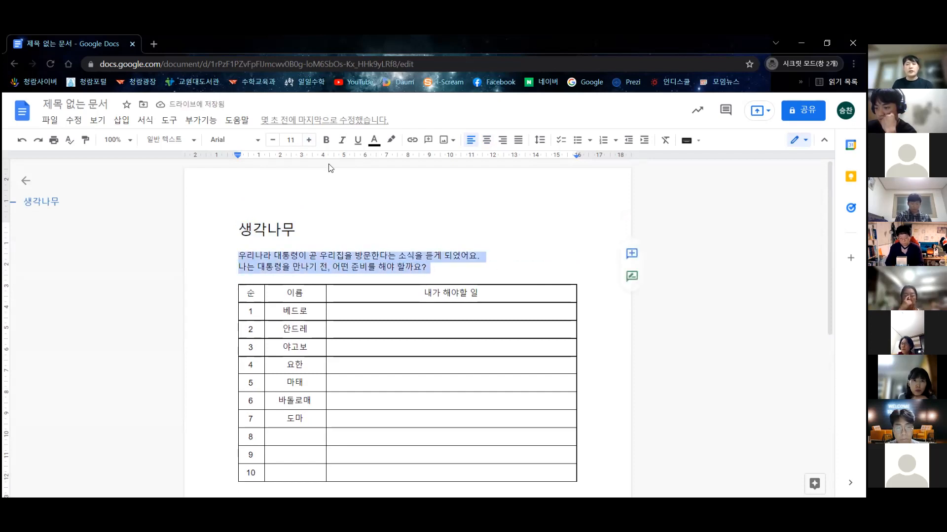
left_click(308, 141)
left_click(308, 140)
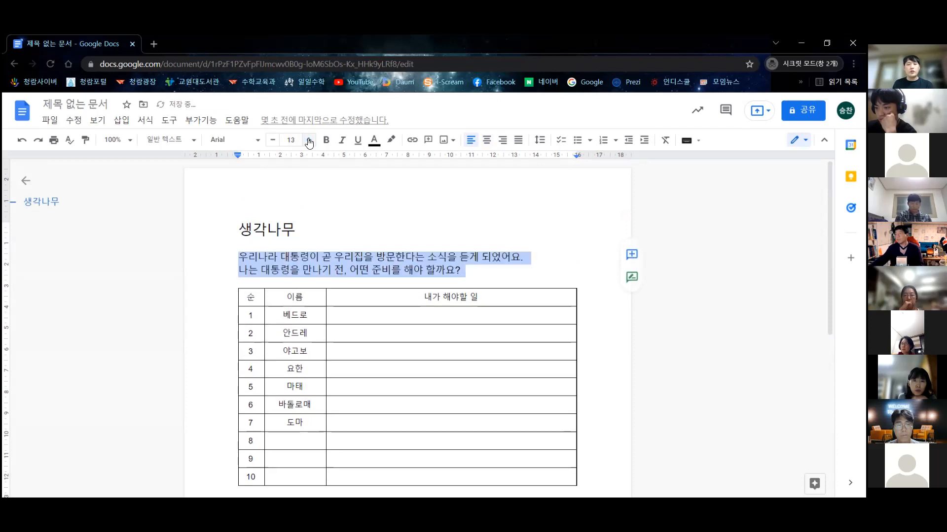
left_click(477, 265)
left_click(326, 230)
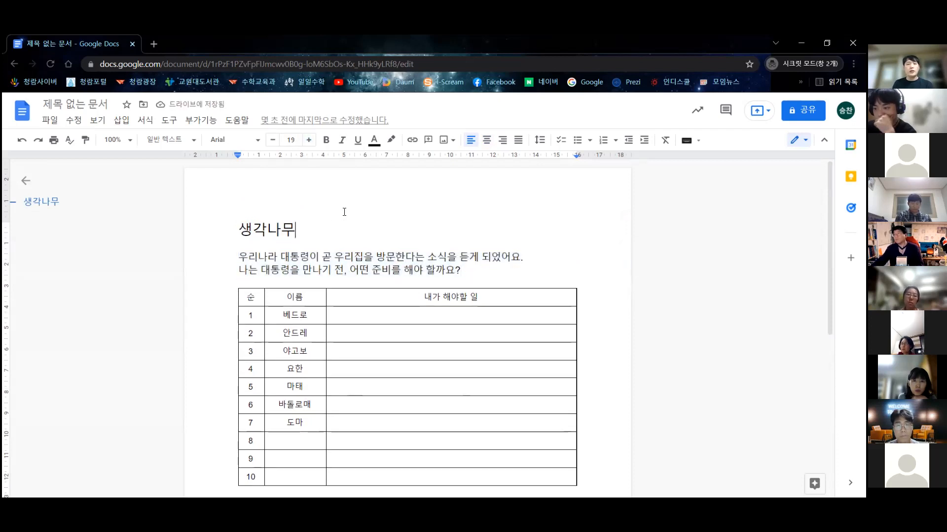
- Open the Insert > Image > Search the web panel beside the worksheet
left_click(122, 122)
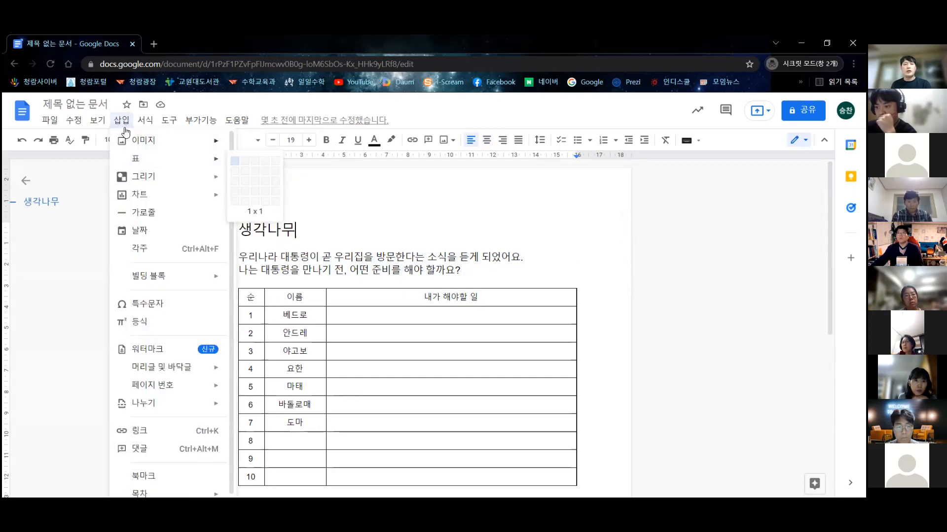
mouse_move(138, 143)
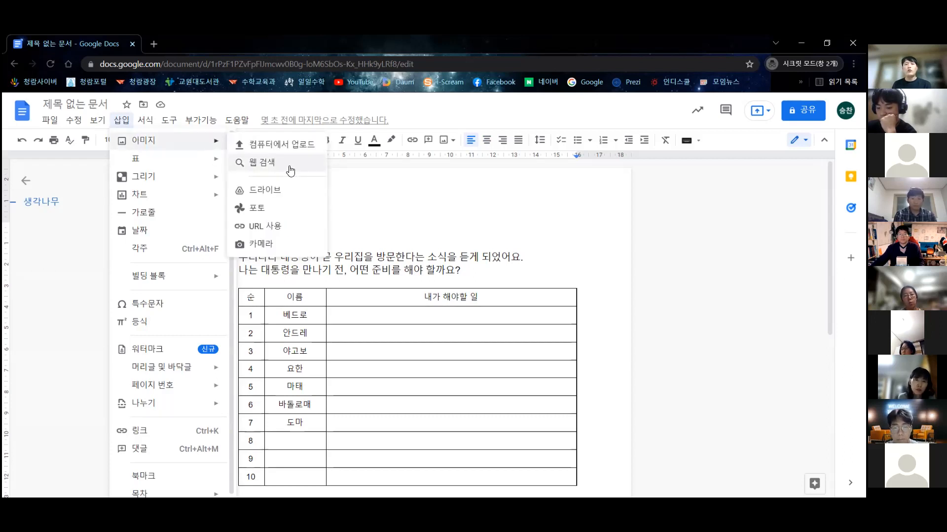
left_click(288, 164)
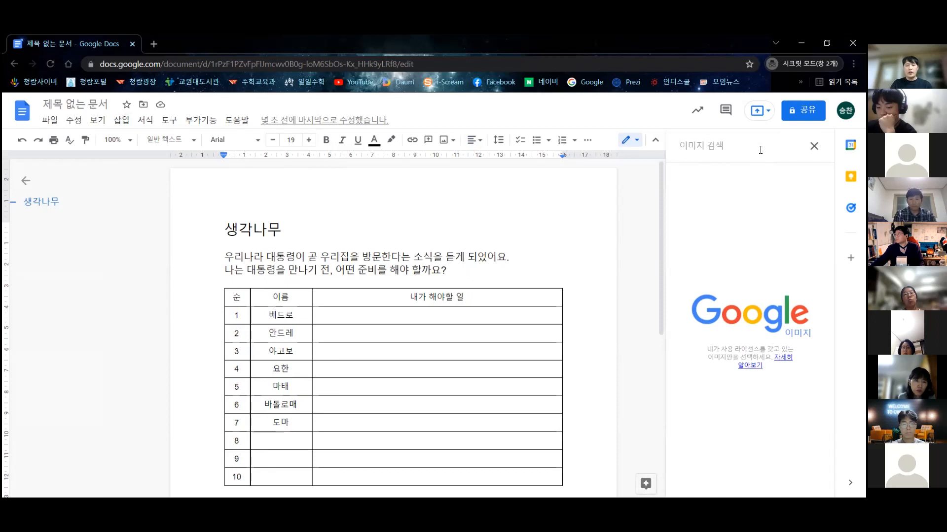
- Search the web for the president's photo and insert the one showing him at a podium
type("문재인 대통")
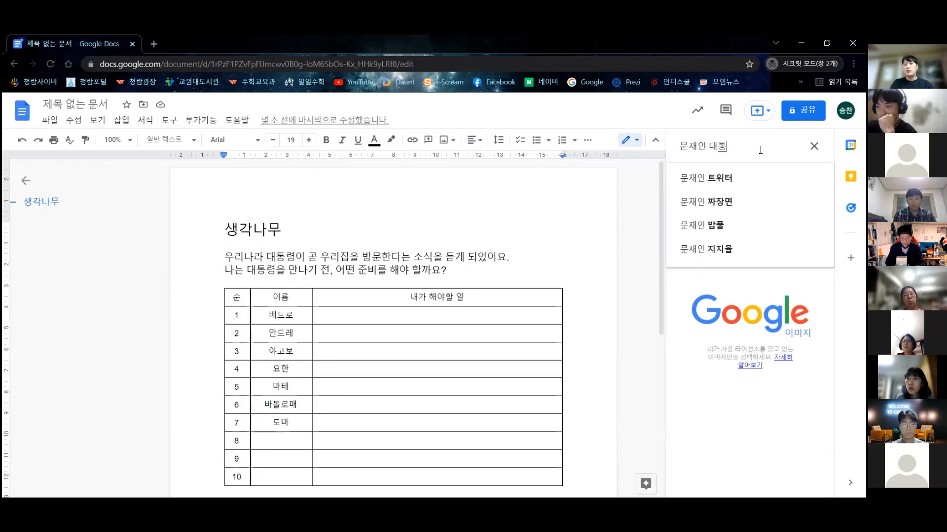
type("령")
key("Return")
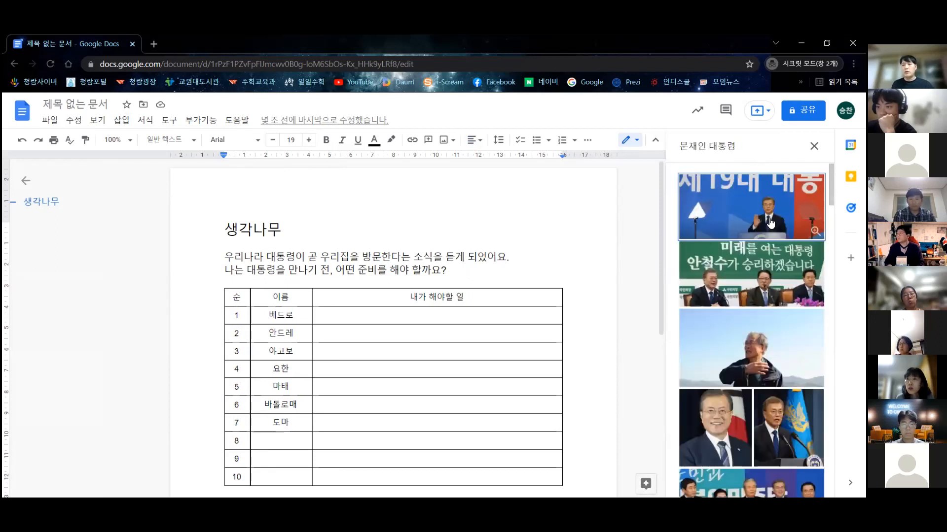
scroll(772, 239, "down", 2)
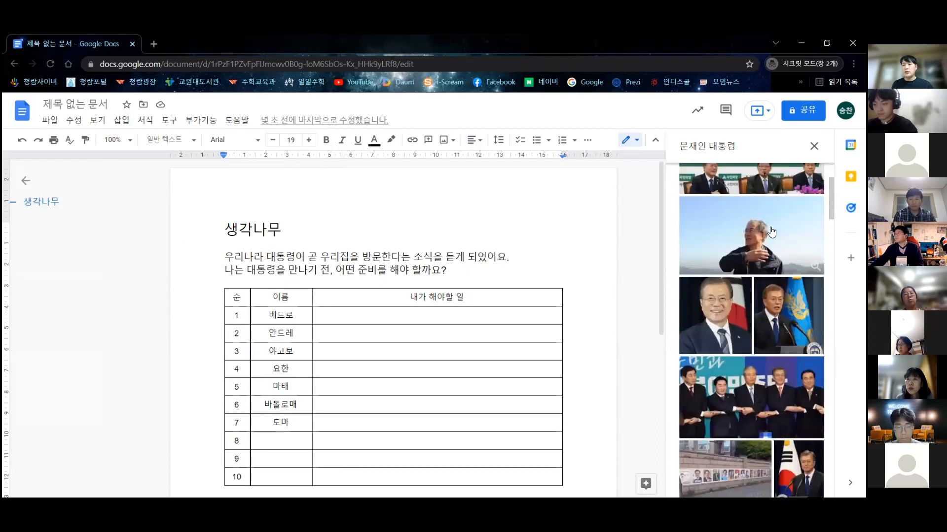
scroll(775, 260, "down", 7)
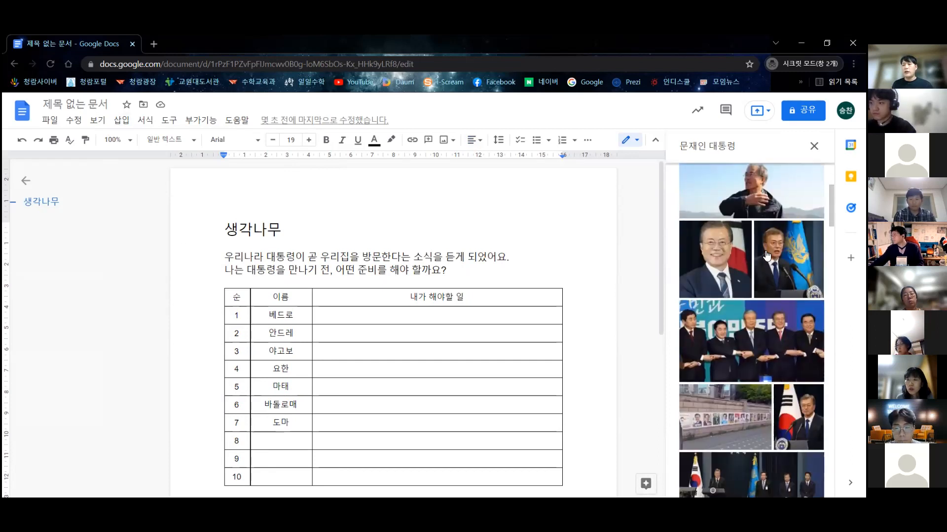
scroll(764, 270, "down", 15)
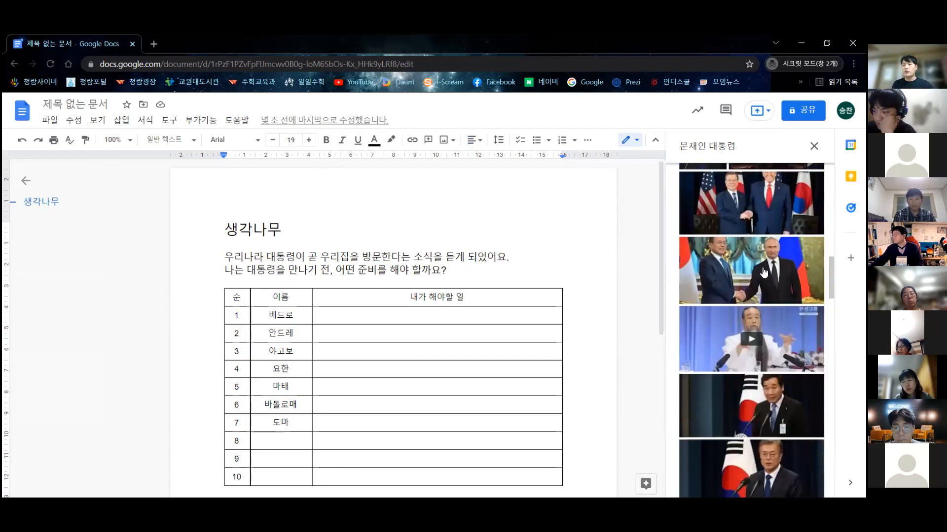
scroll(764, 279, "up", 10)
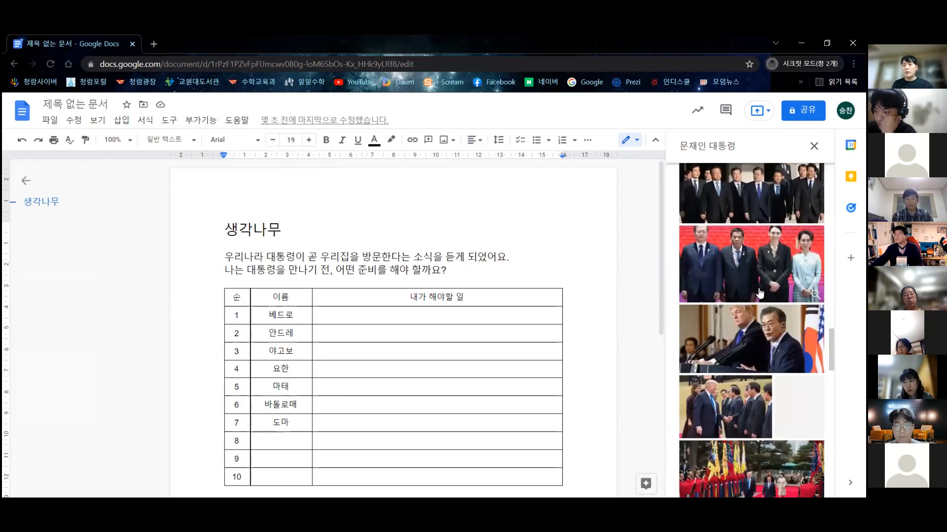
scroll(771, 347, "down", 3)
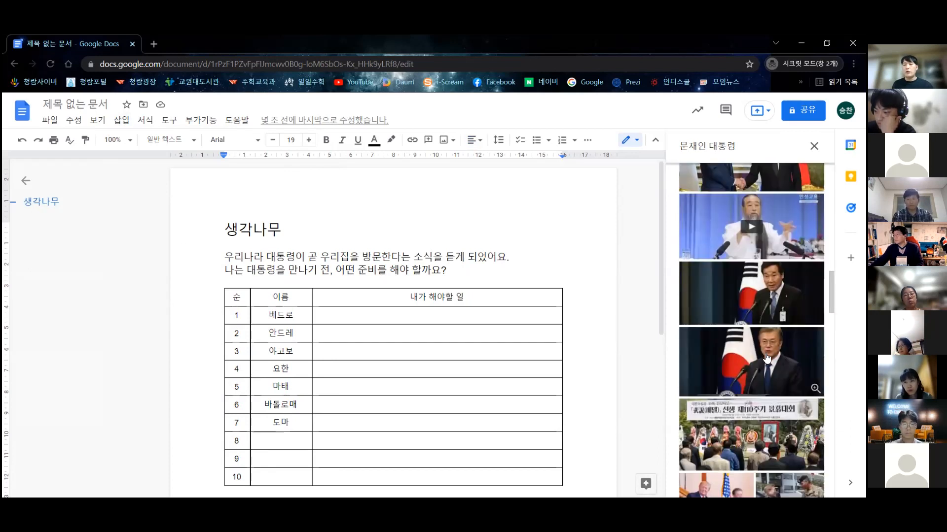
left_click(767, 359)
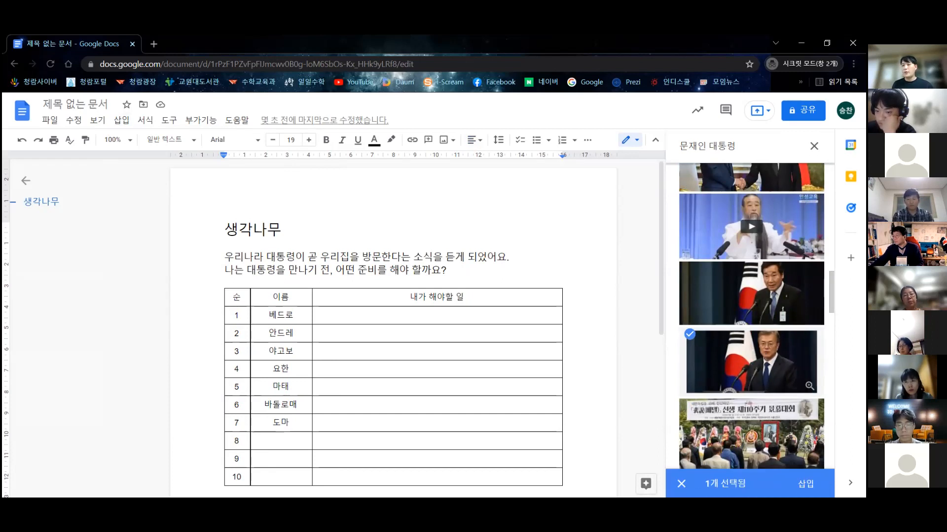
left_click(806, 484)
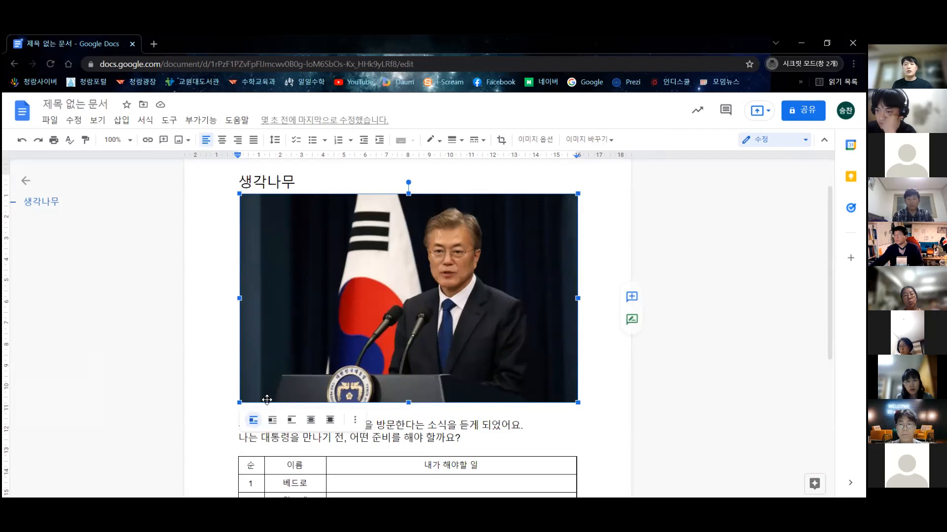
left_click_drag(236, 404, 473, 260)
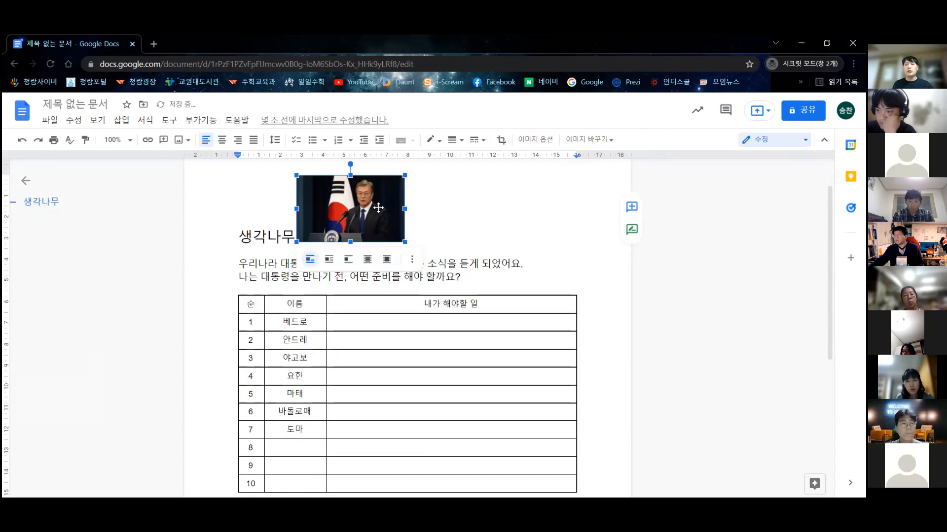
left_click(296, 236)
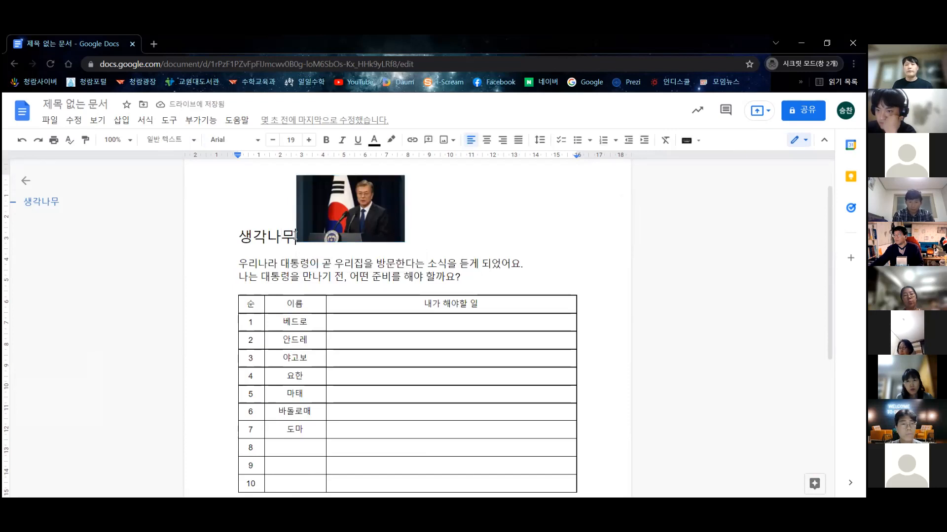
key("Return")
left_click(324, 243)
left_click(380, 233)
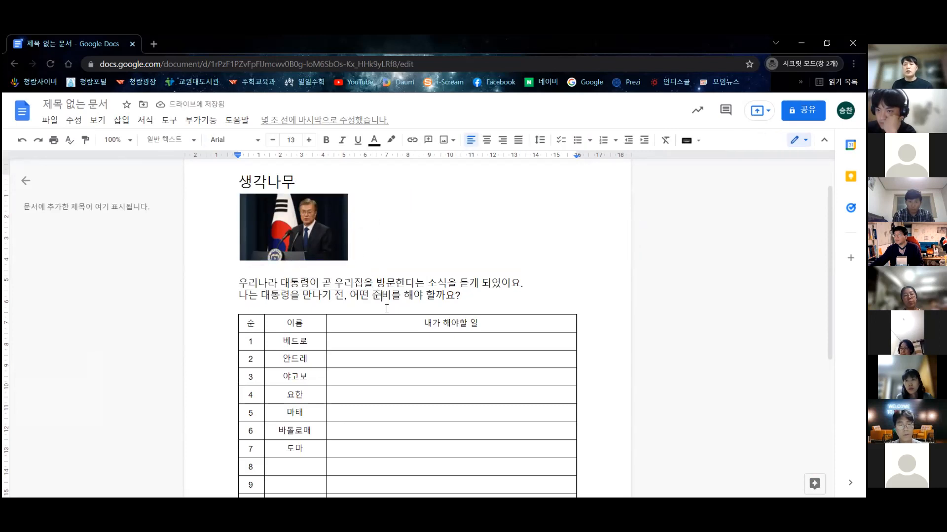
scroll(387, 309, "down", 1)
left_click_drag(375, 268, 490, 441)
left_click(510, 236)
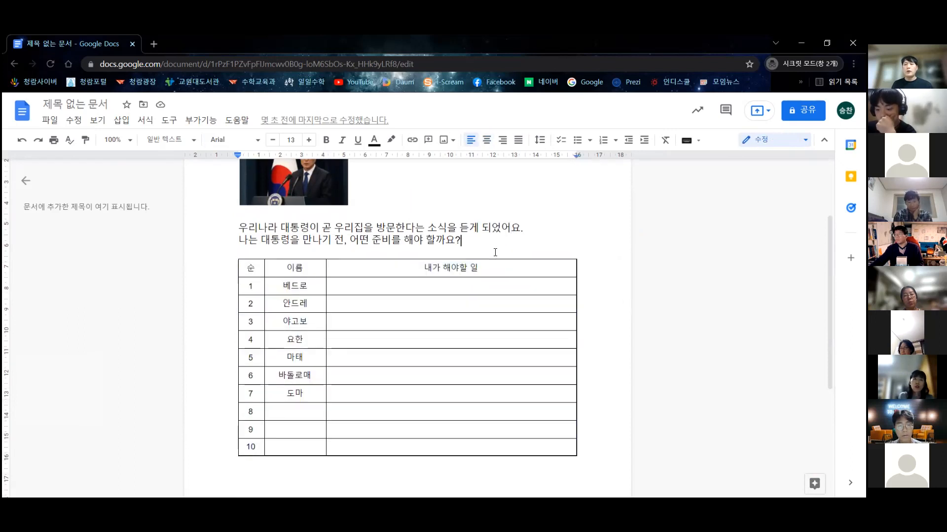
scroll(495, 253, "up", 2)
left_click(314, 239)
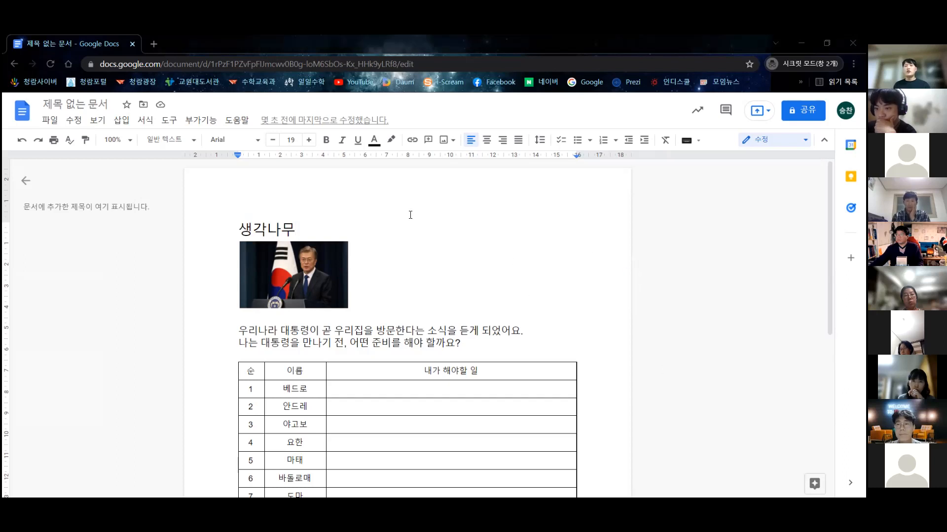
left_click(425, 295)
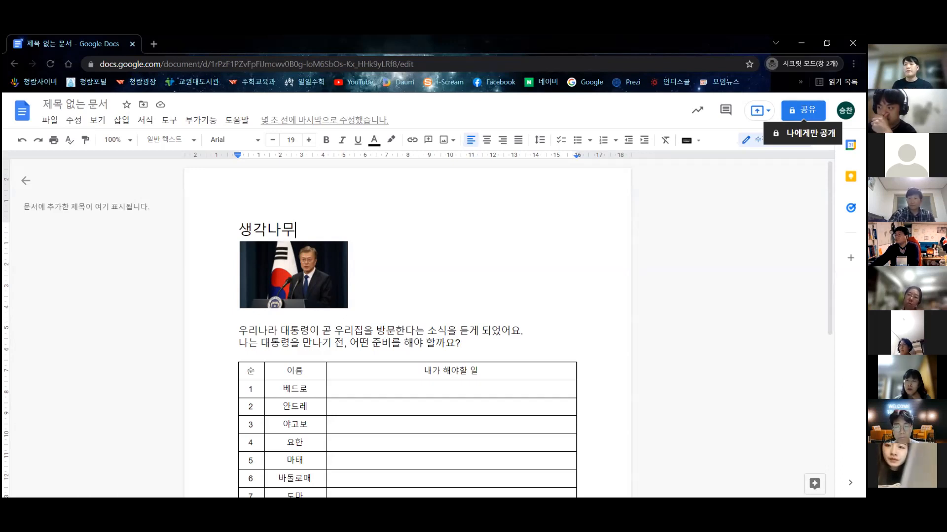
- Start sharing and save the document under the name 생각나무
left_click(802, 111)
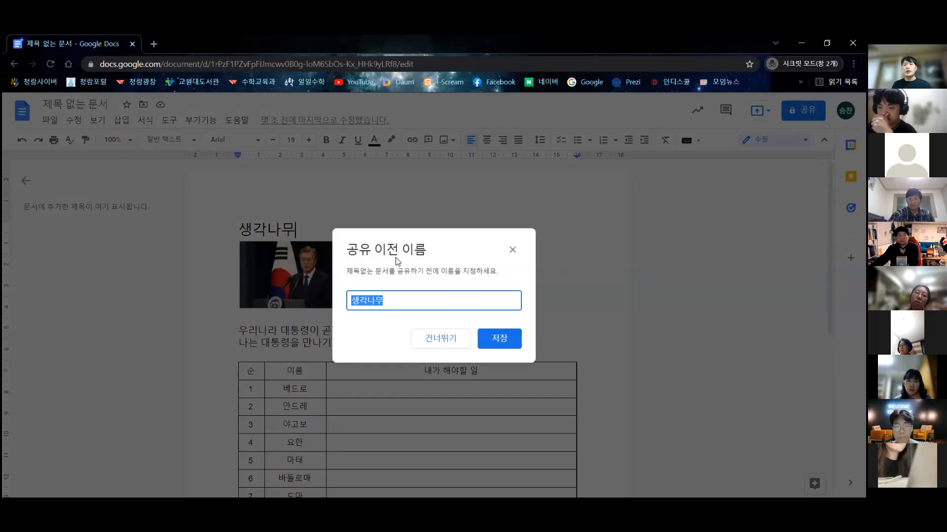
left_click(427, 300)
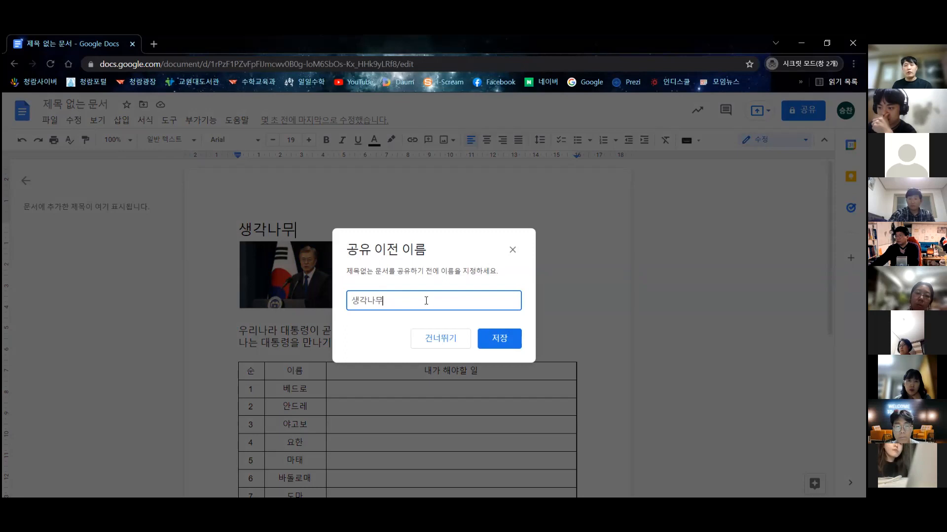
left_click(508, 338)
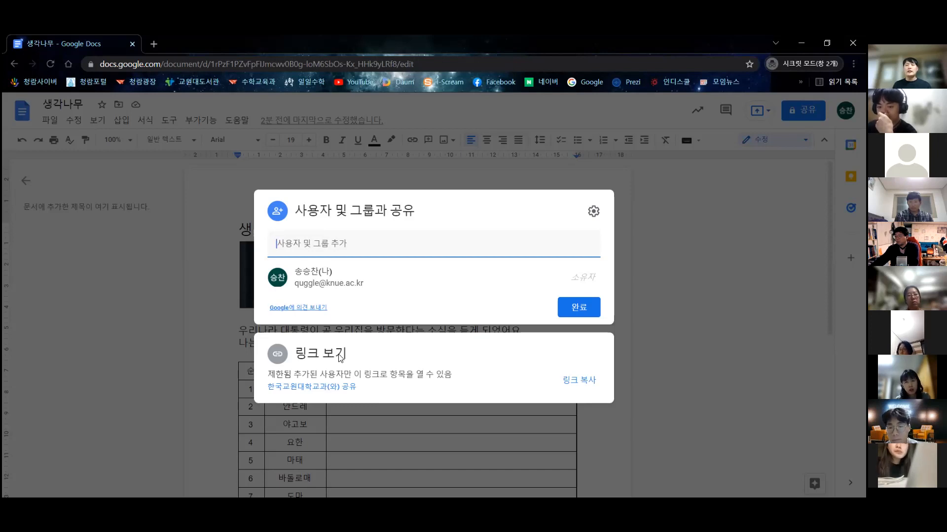
- Change link access from 제한됨 to 링크가 있는 모든 사용자에게 공개 with viewer permission
left_click(341, 356)
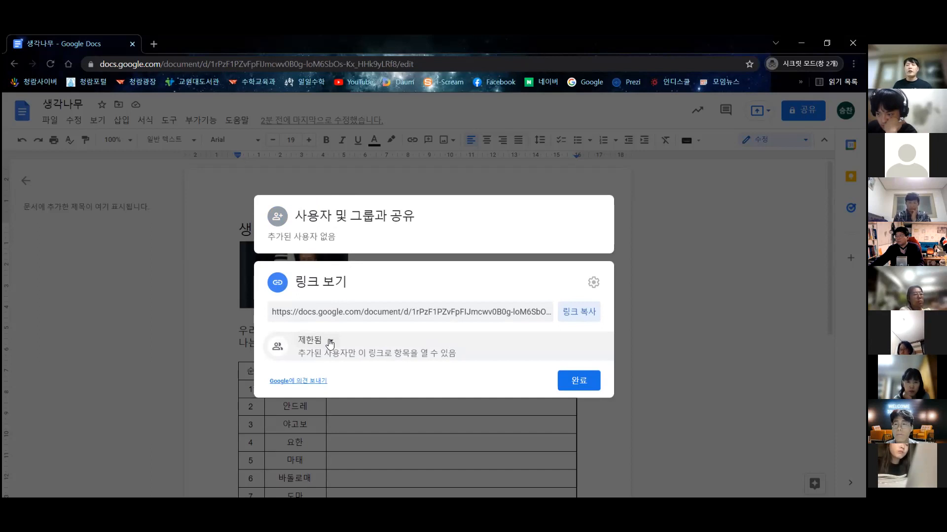
left_click(332, 342)
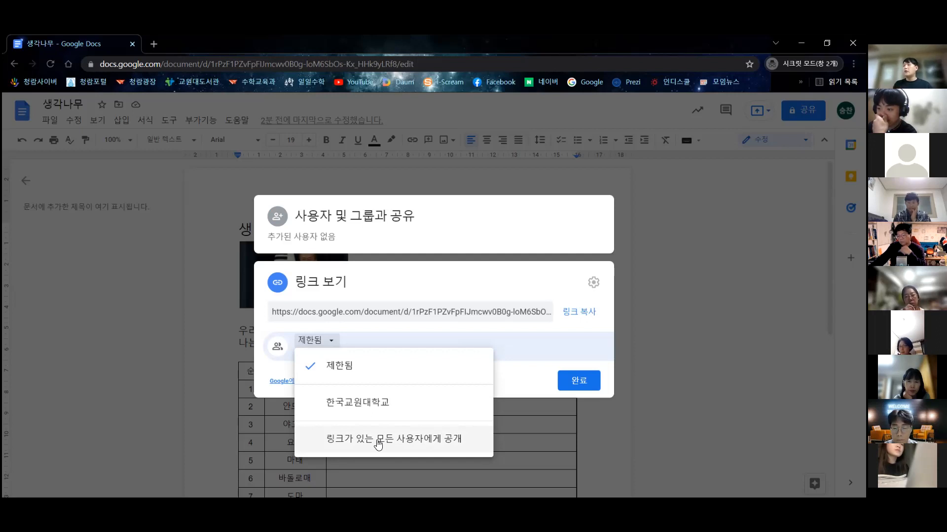
left_click(450, 229)
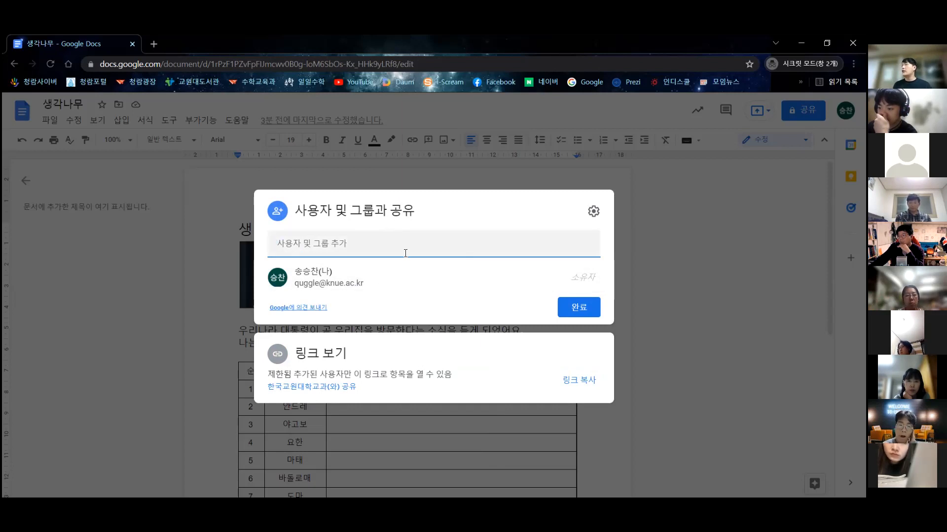
left_click(398, 354)
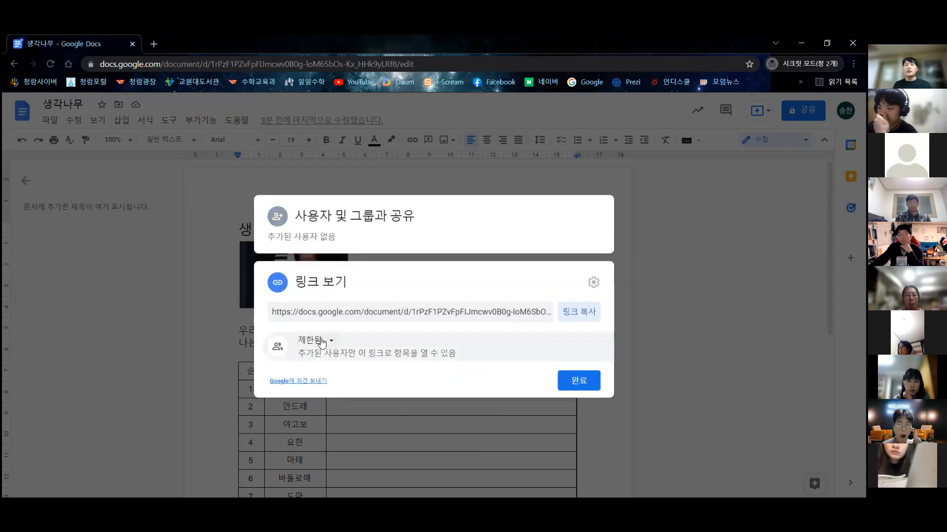
left_click(325, 345)
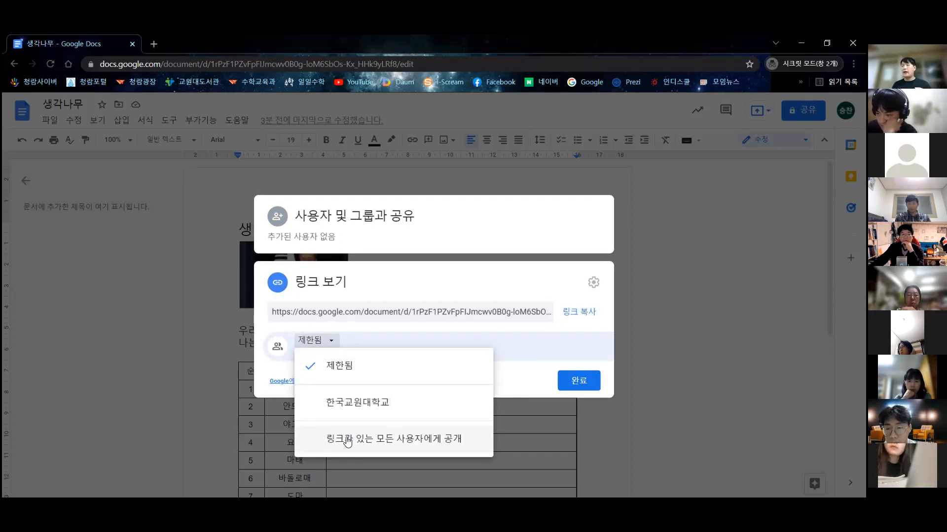
left_click(351, 440)
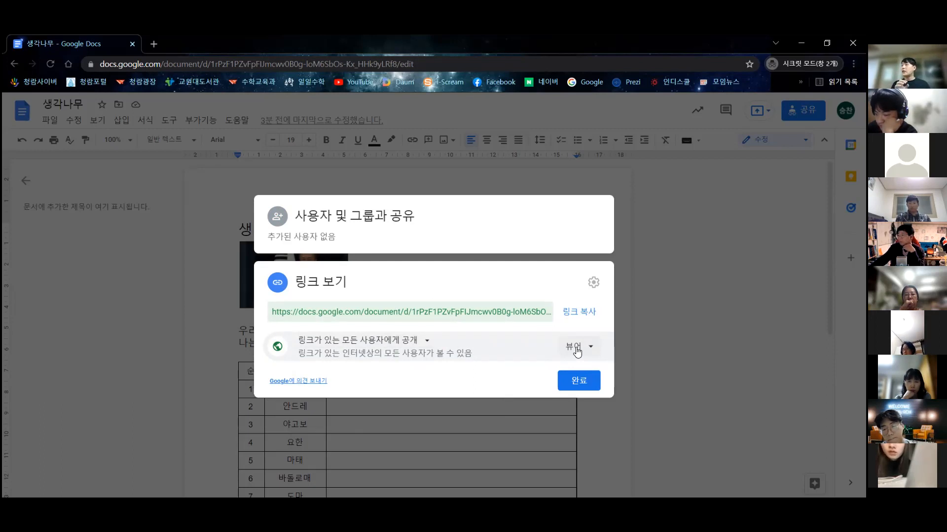
- Change the link role from 뷰어 to 편집자 and copy the sharing link
left_click(574, 347)
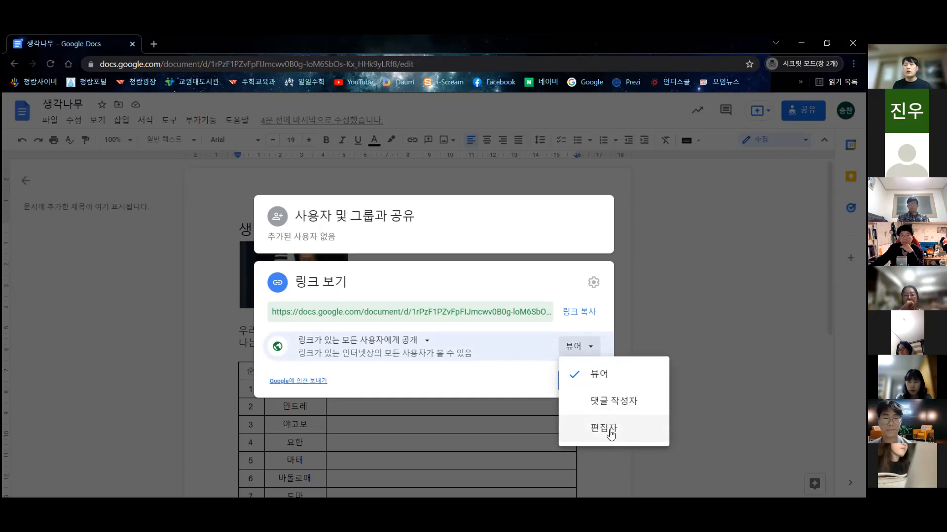
left_click(610, 431)
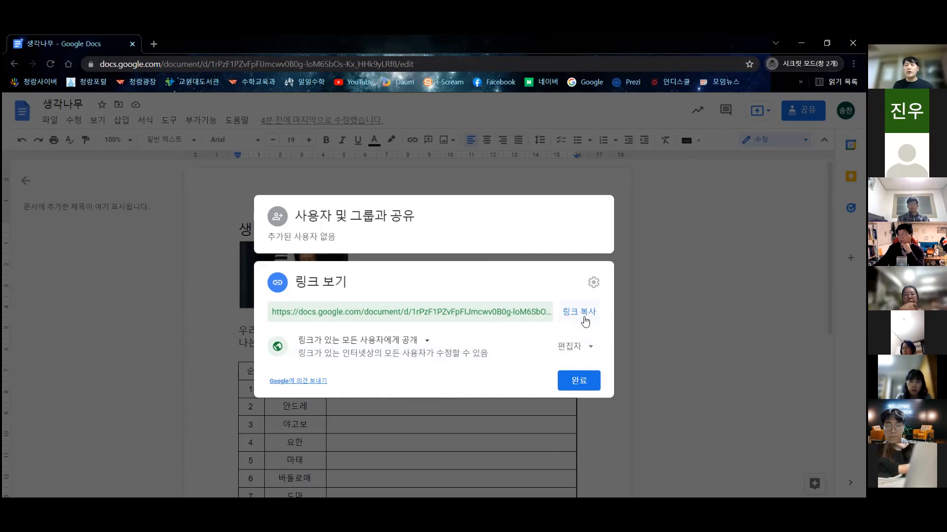
left_click(586, 319)
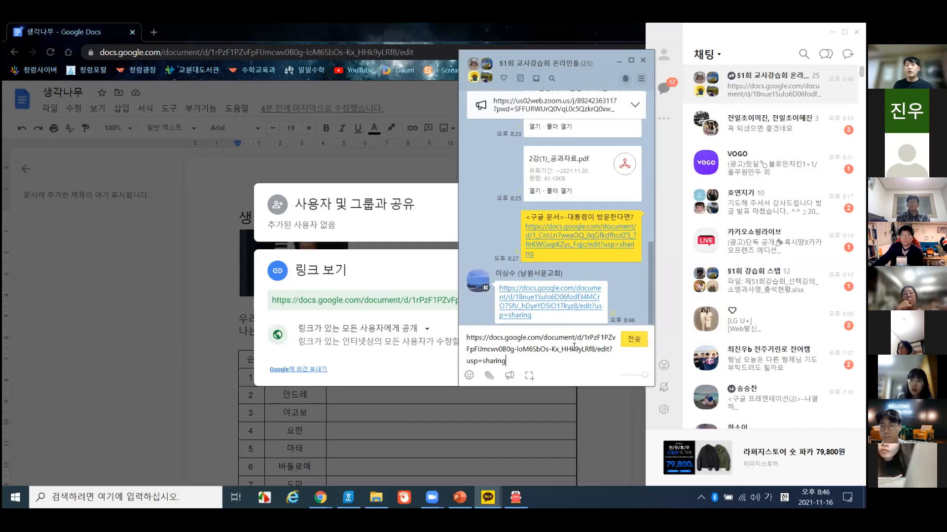
- Replace the message text with the pasted 생각나무 link, send it, and close the chat window
left_click_drag(524, 362, 409, 323)
key("super+c")
key("BackSpace")
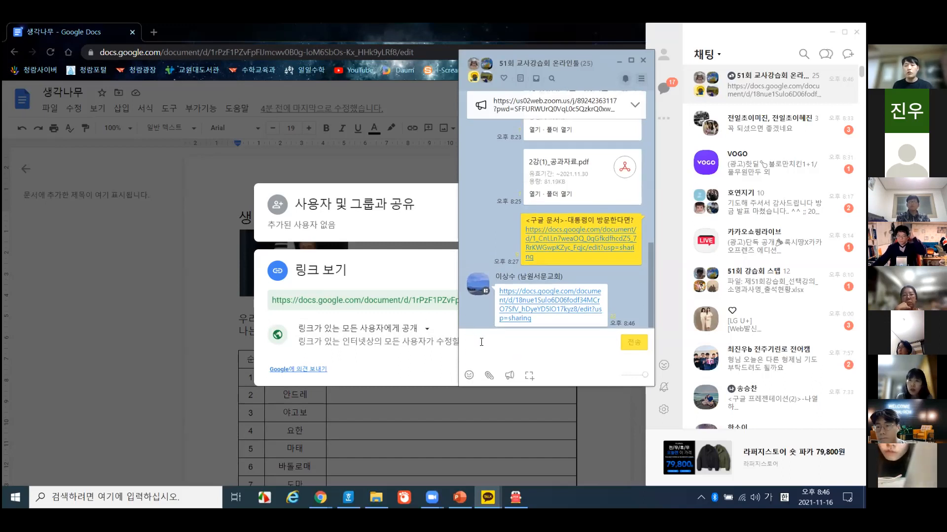
right_click(481, 344)
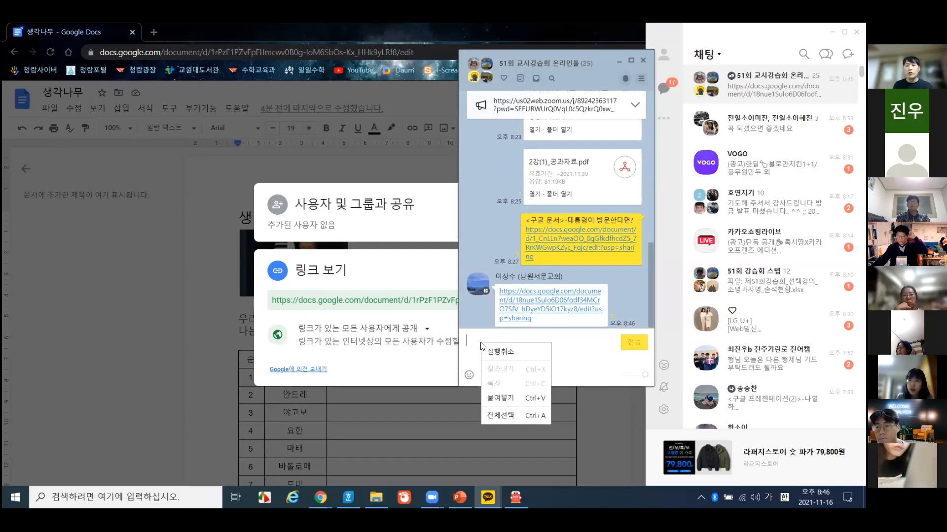
left_click(502, 398)
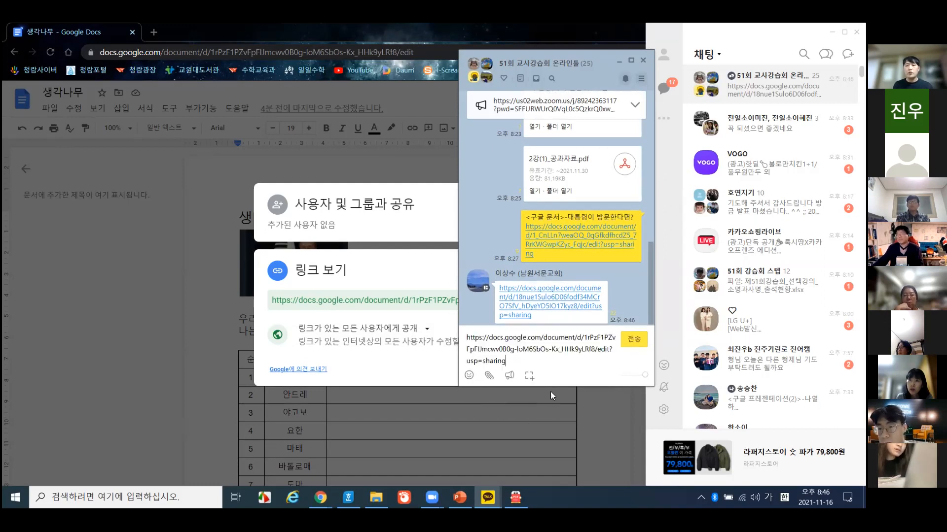
left_click(635, 340)
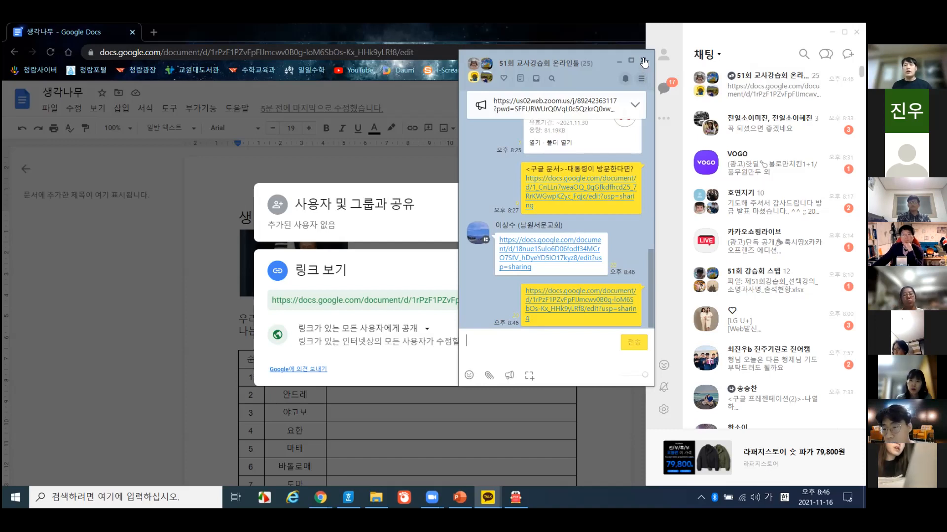
mouse_move(590, 317)
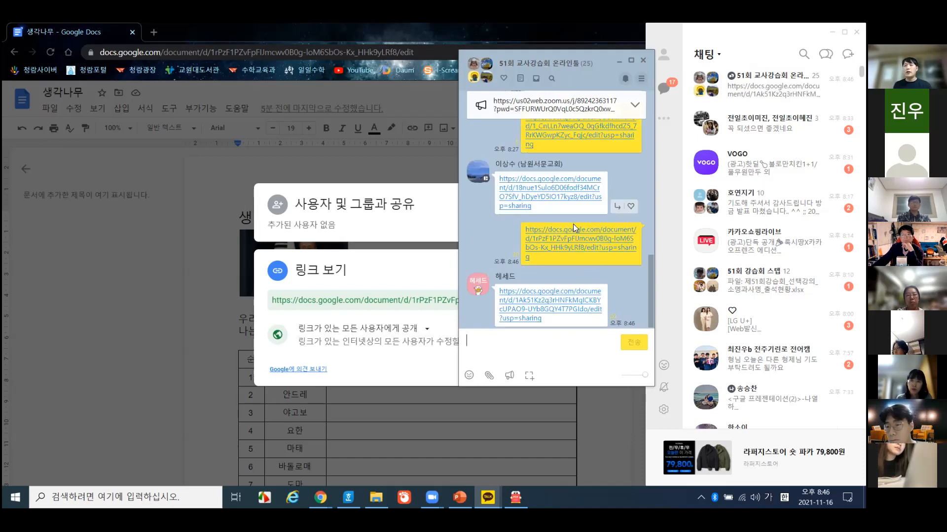
left_click(646, 62)
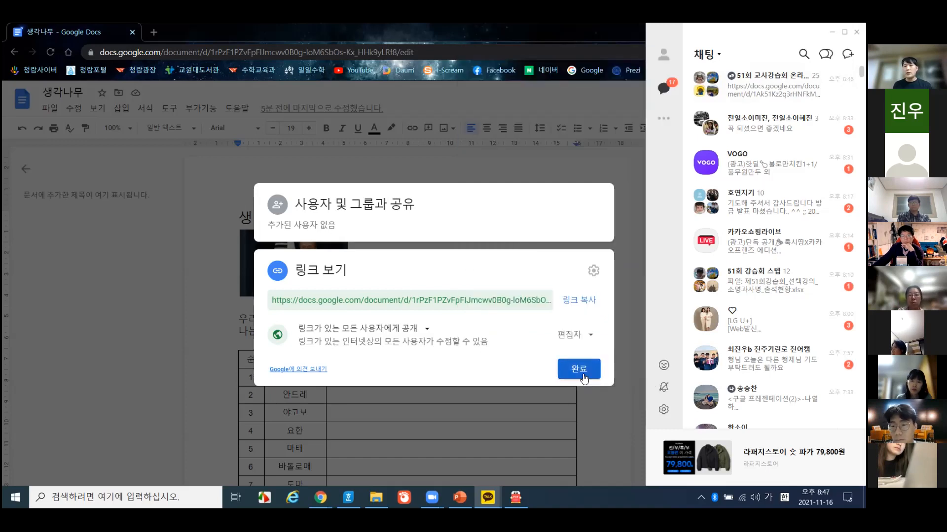
- Close the share dialog with 완료 and return to the top of the 생각나무 worksheet
left_click(579, 369)
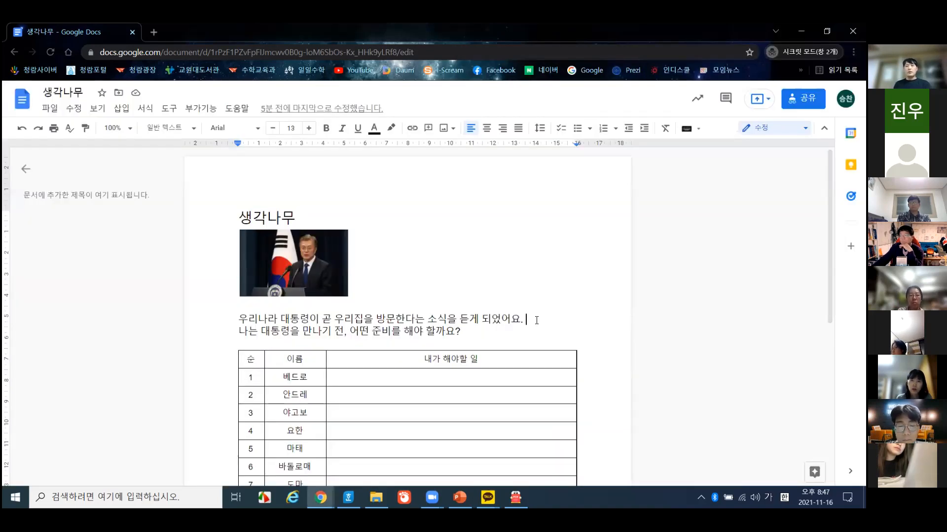
left_click(362, 217)
scroll(396, 246, "down", 1)
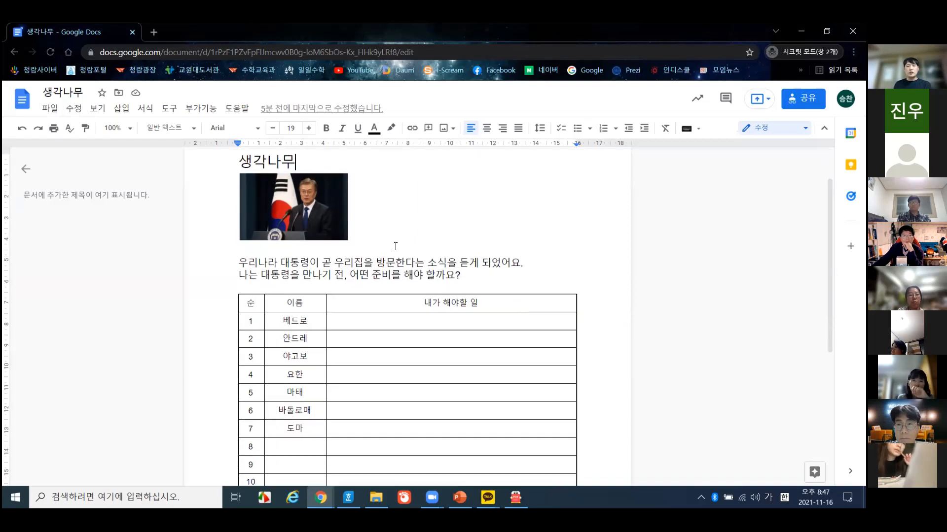
scroll(395, 247, "up", 1)
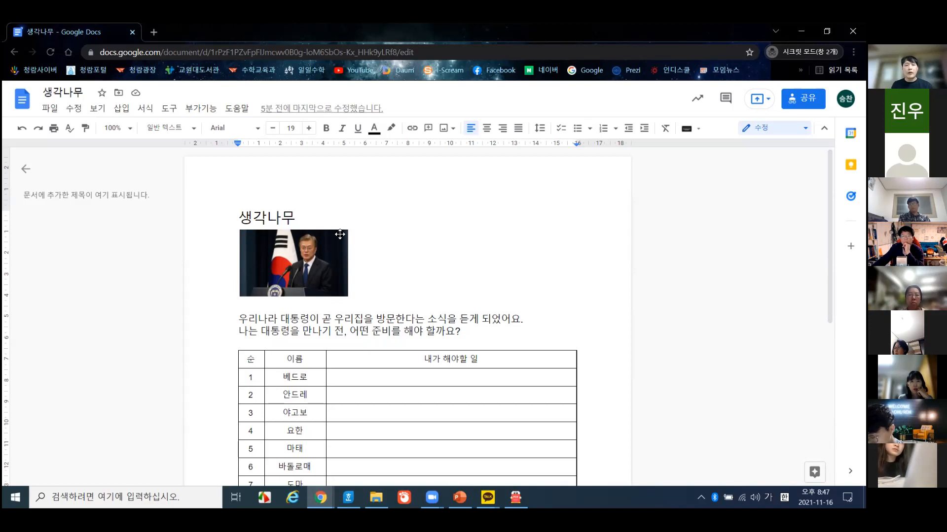
- Send the 2강(2)_구글문서 변환 hwp file to the 51회 교사강습회 온라인툴 KakaoTalk group chat
left_click(376, 497)
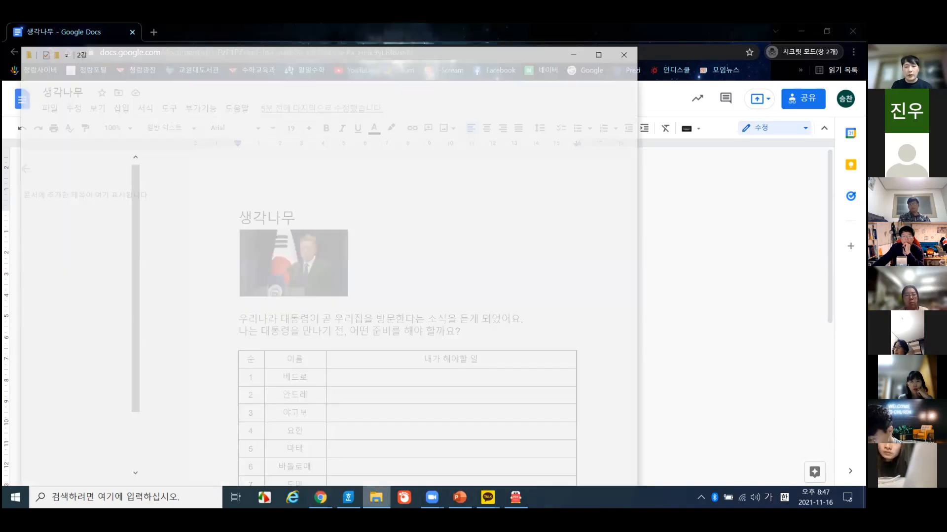
left_click(210, 184)
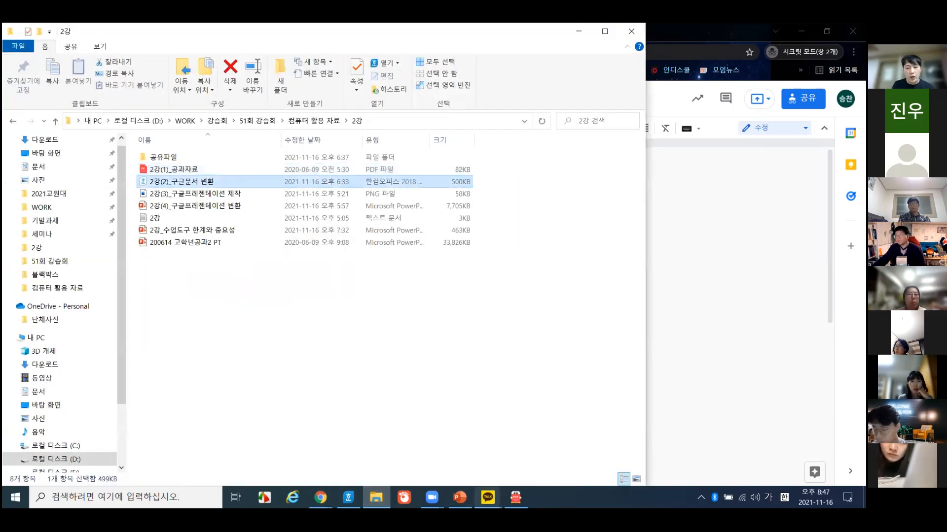
left_click(488, 497)
left_click(476, 450)
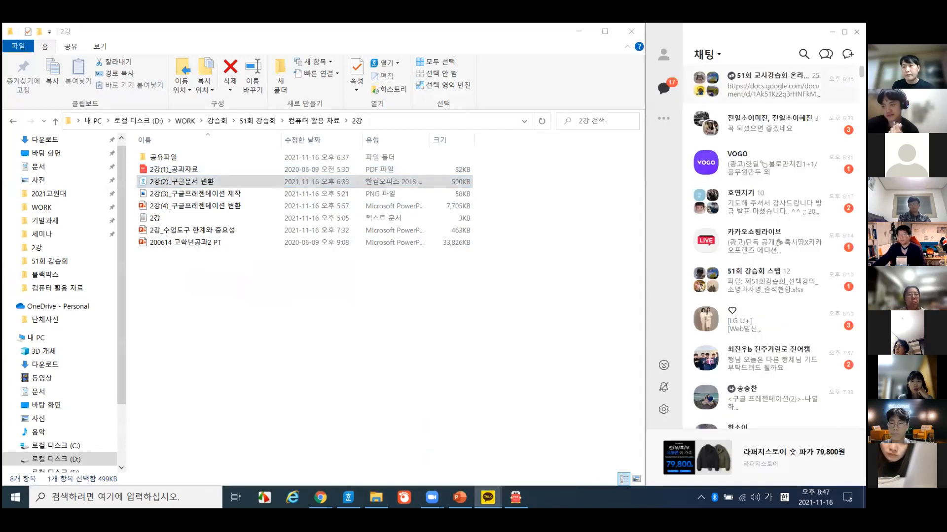
double_click(759, 85)
left_click_drag(238, 180, 542, 254)
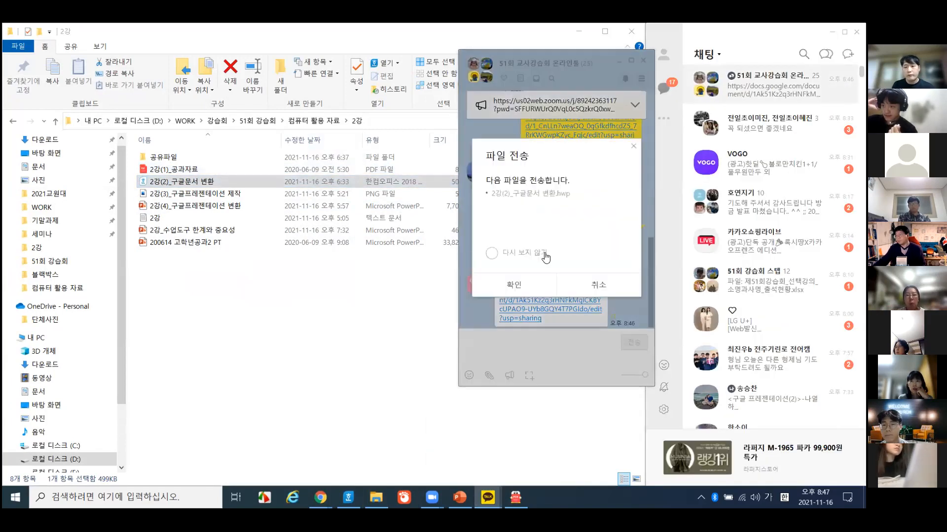
left_click(528, 282)
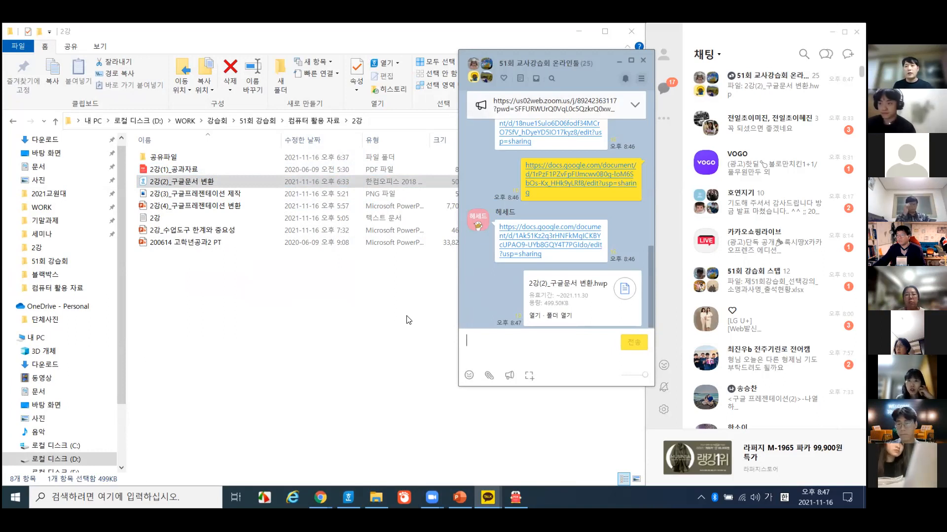
- Open the shared worksheet in Hangul, look it over, and close the Hangul window
left_click(533, 313)
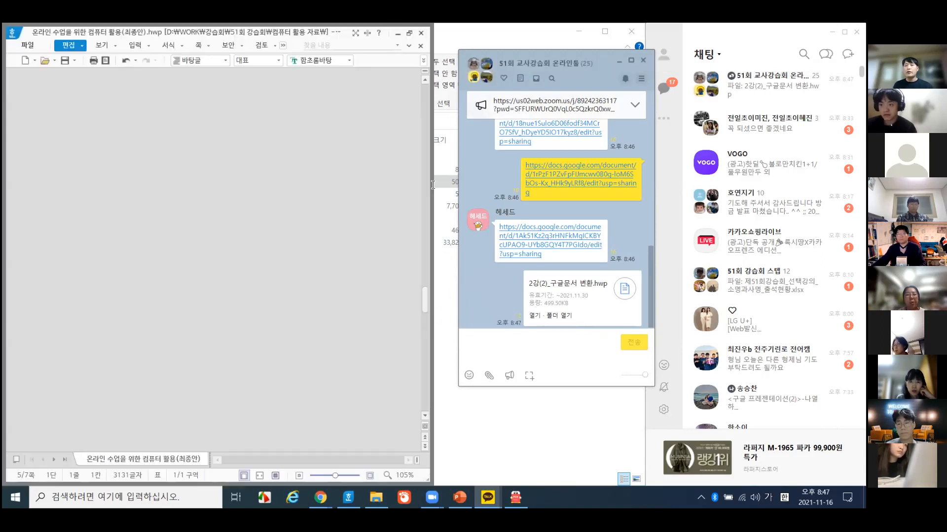
scroll(265, 311, "down", 15)
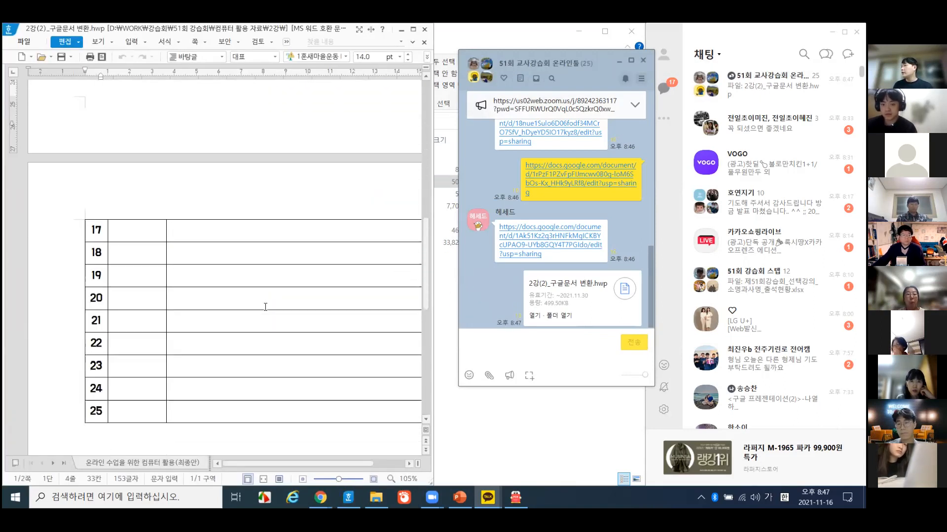
scroll(265, 313, "up", 6)
left_click(425, 30)
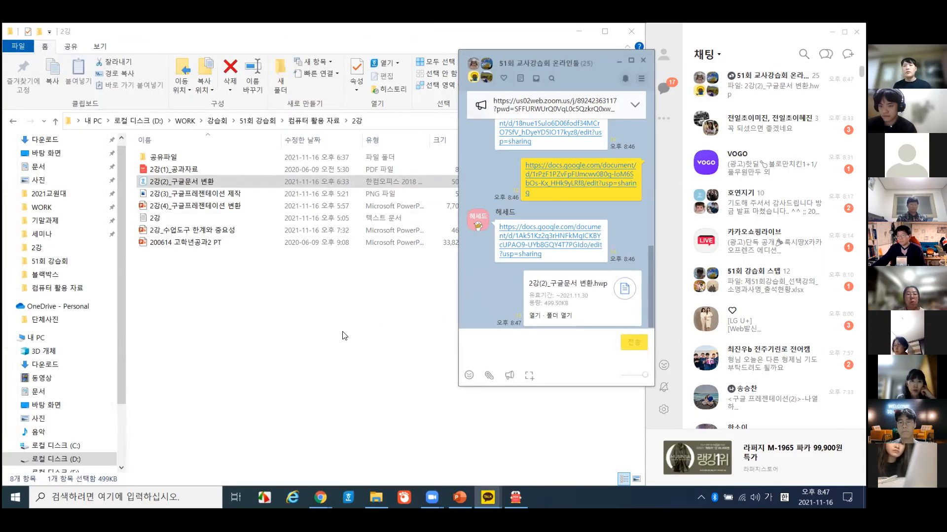
- Bring the 2강 folder forward, then return to the Google Docs worksheet
left_click(344, 336)
left_click(578, 32)
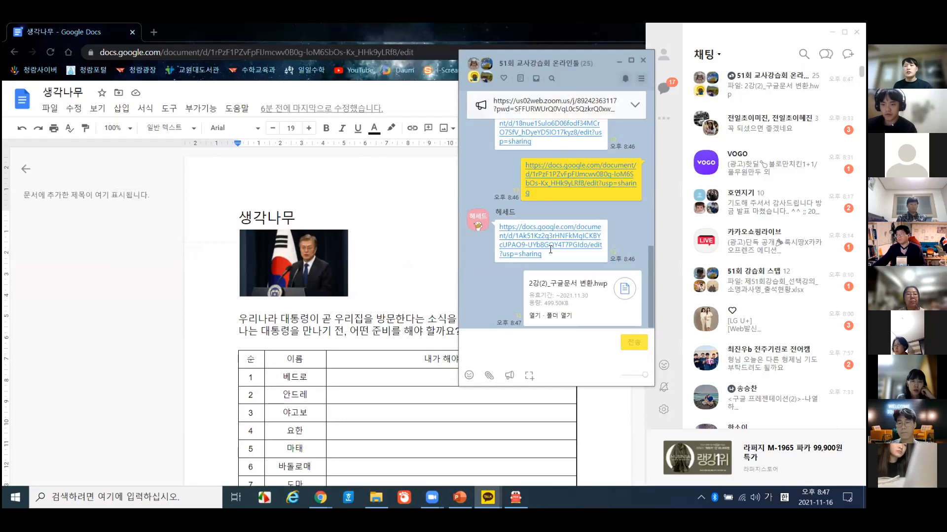
left_click(415, 241)
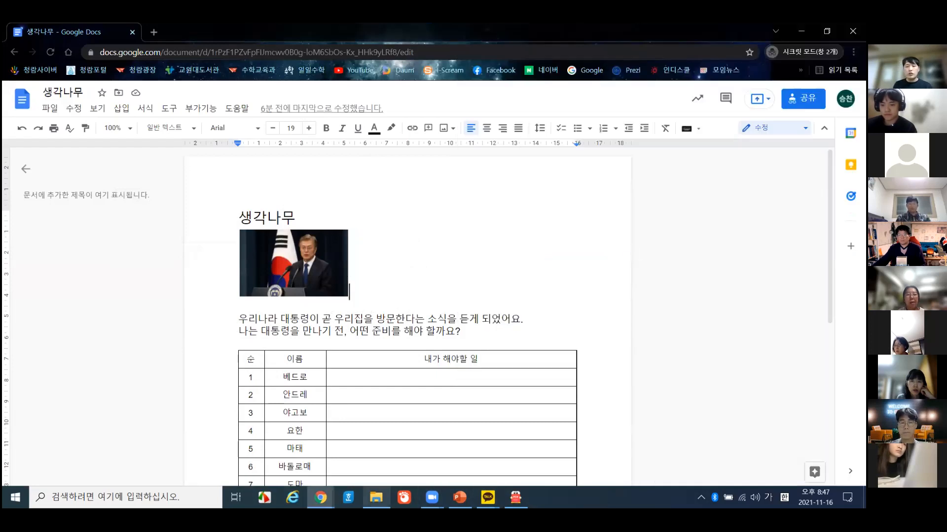
- Open 2강(2)_구글문서 변환.hwp in Hangul full-screen and start 파일 > 다른 이름으로 저장하기
mouse_move(376, 497)
left_click(383, 443)
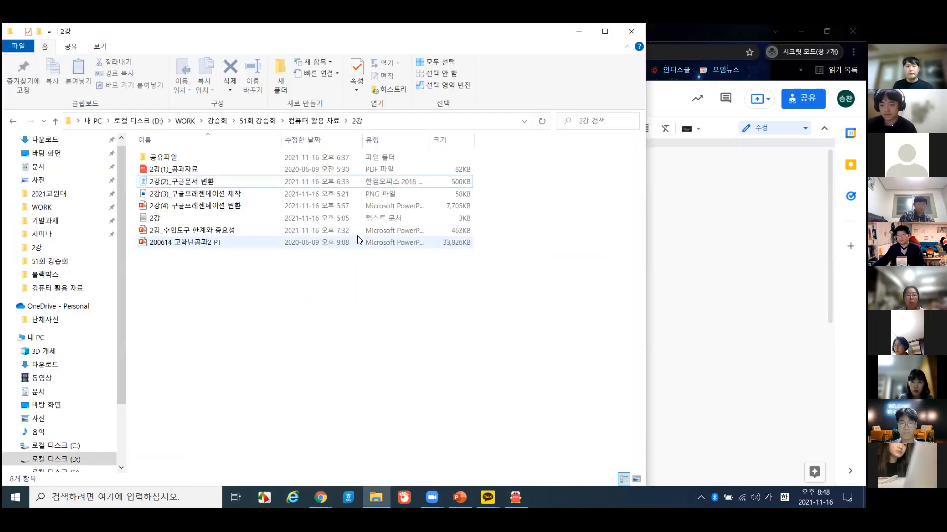
left_click(212, 185)
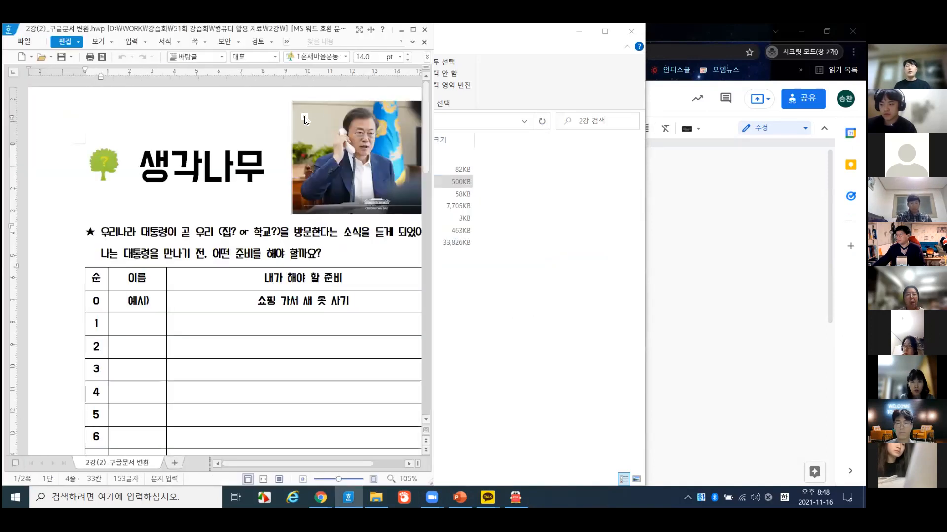
left_click(414, 30)
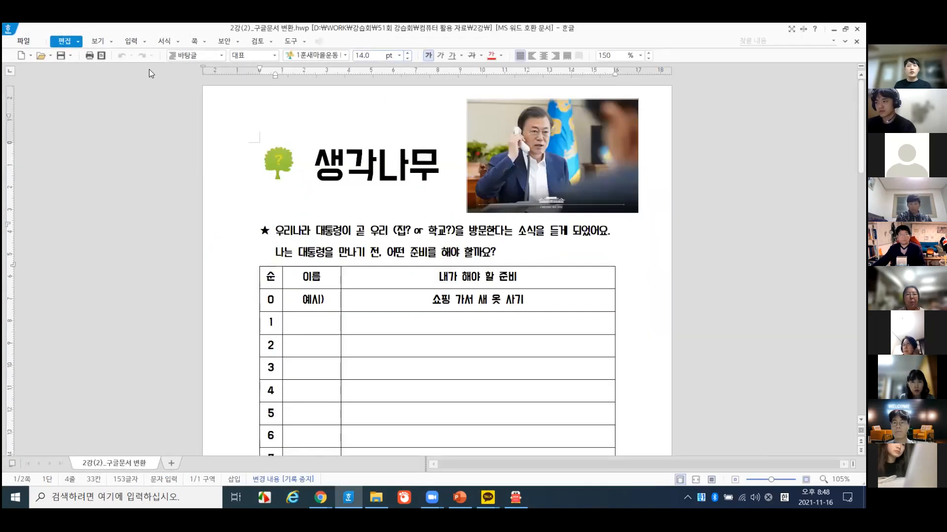
left_click(28, 44)
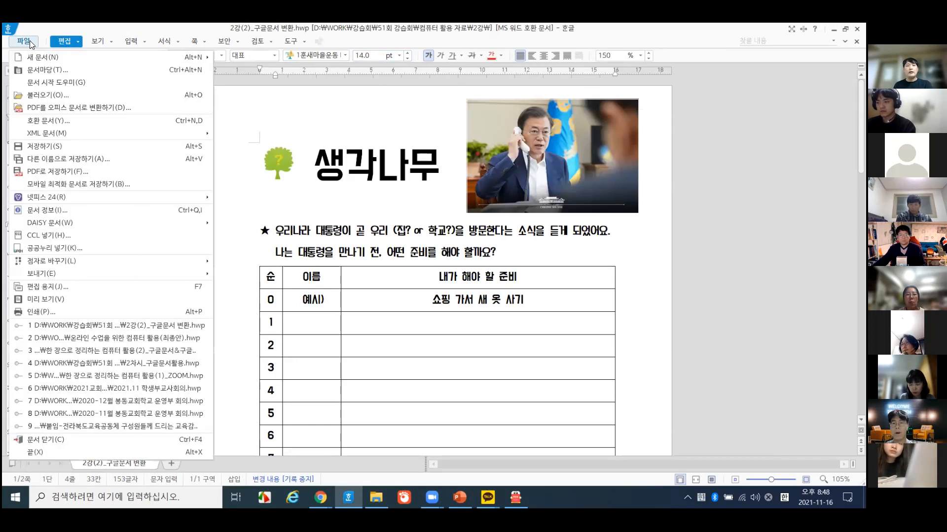
left_click(73, 161)
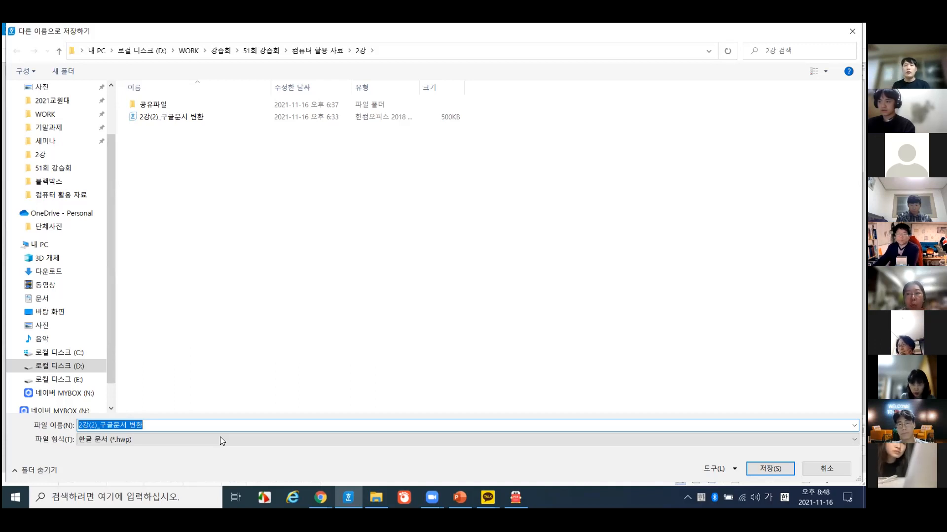
- Save 2강(2)_구글문서 변환 in the 2강 folder with file type 워드 문서 (*.docx)
left_click(181, 437)
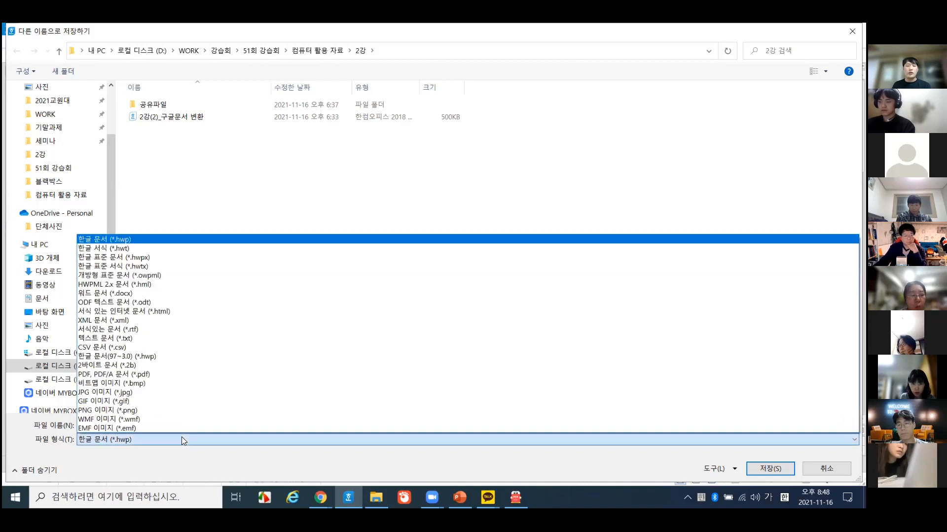
left_click(181, 437)
left_click(135, 436)
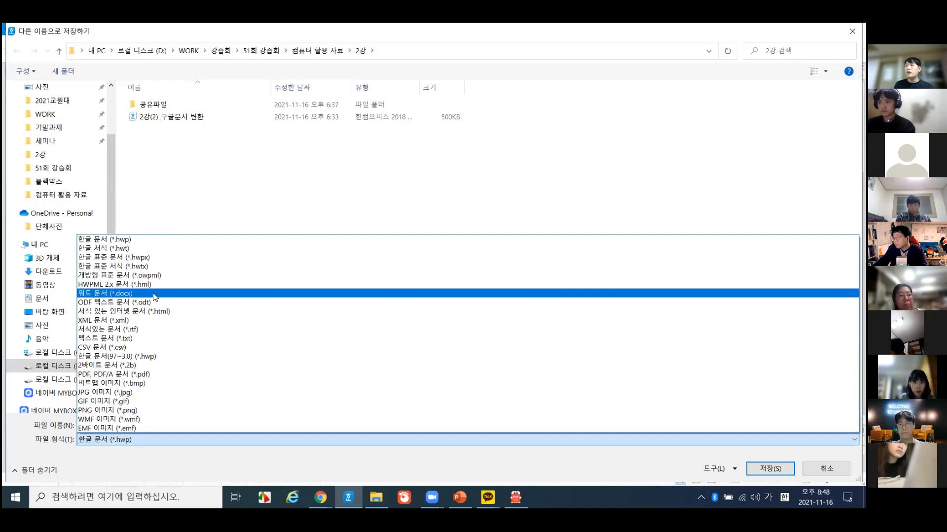
left_click(154, 294)
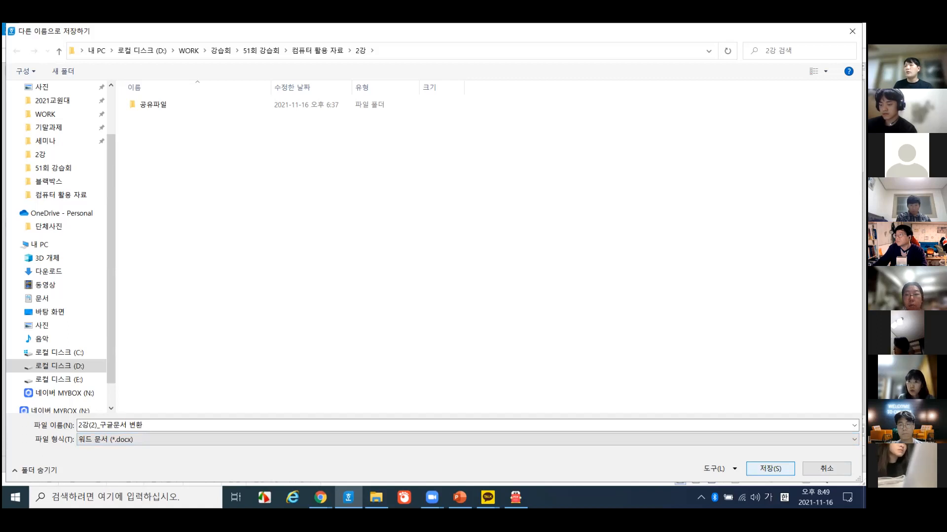
left_click(134, 437)
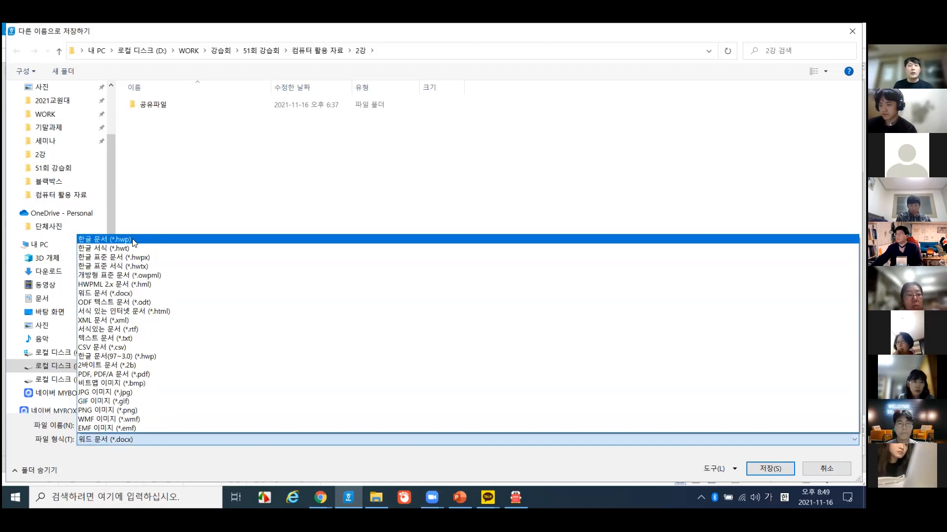
left_click(129, 293)
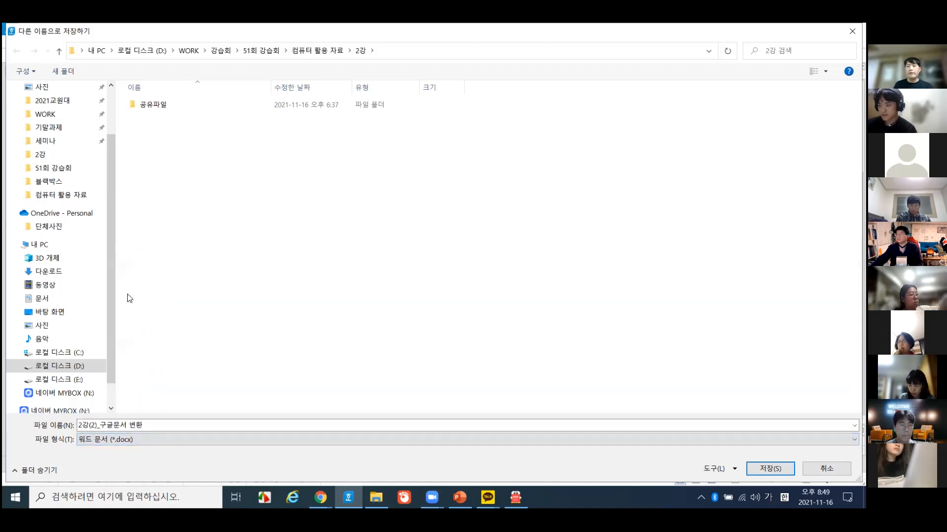
left_click(765, 468)
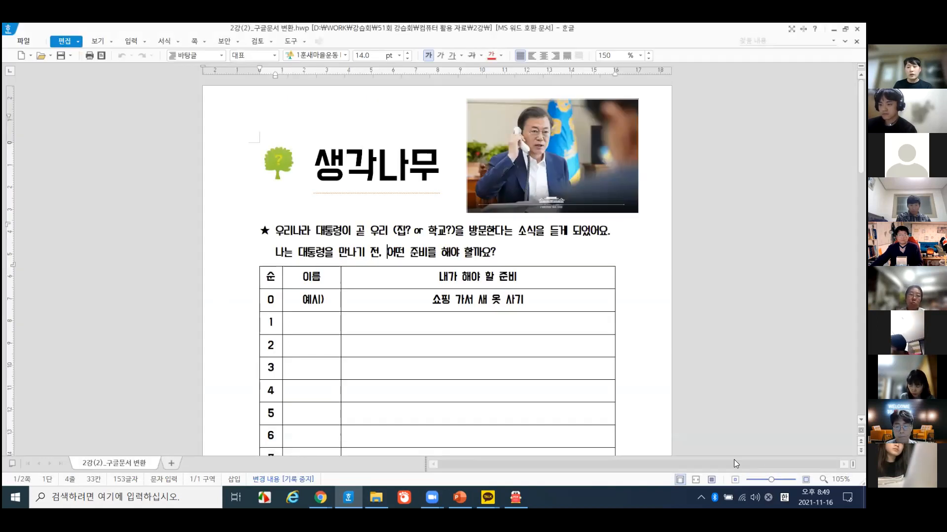
- Check the new 341KB docx in the 2강 folder and close the Hangul window
left_click(626, 430)
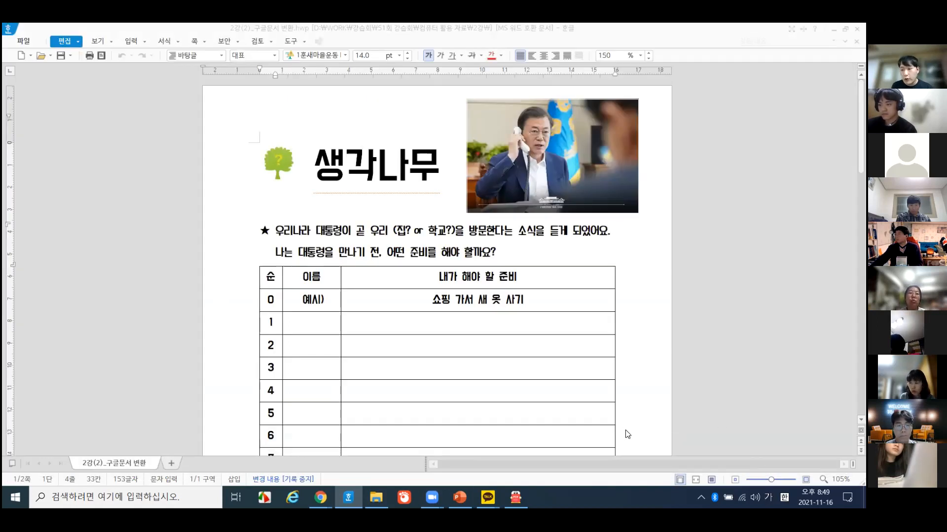
left_click(376, 497)
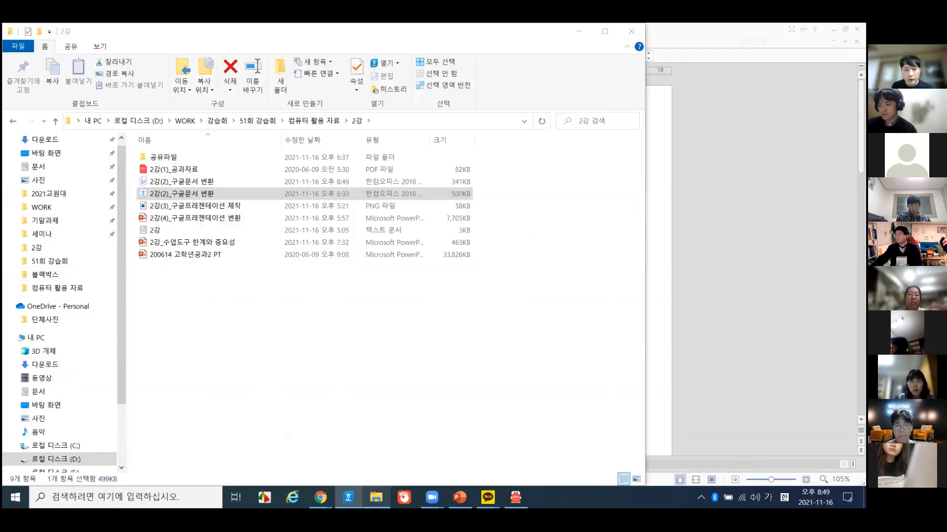
left_click_drag(231, 197, 215, 192)
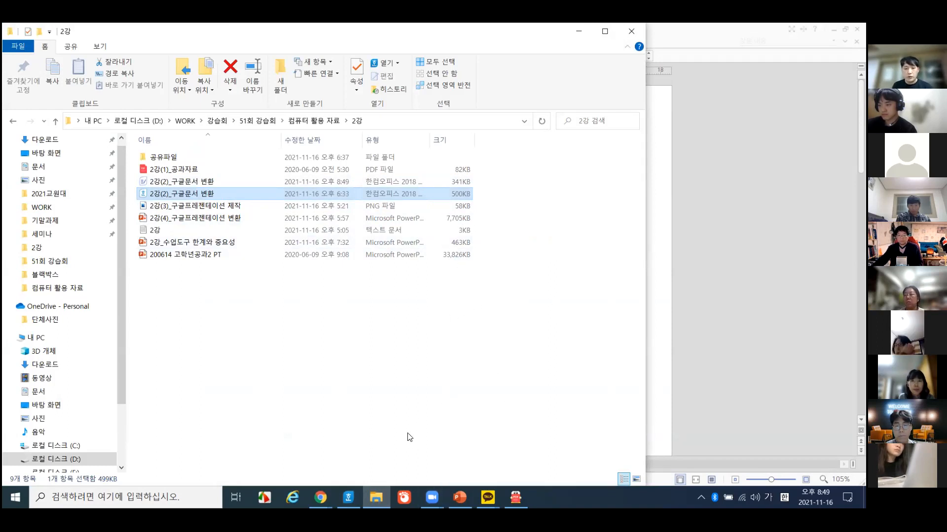
left_click(773, 28)
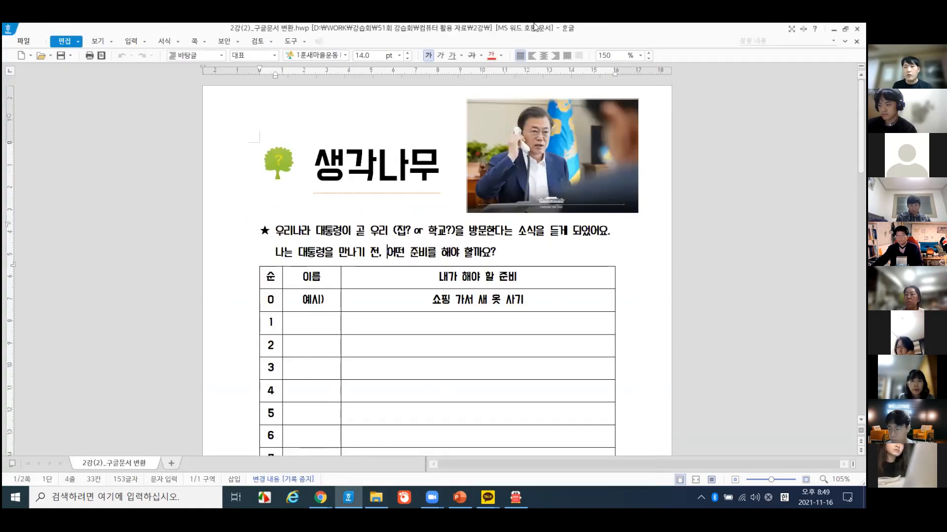
double_click(536, 28)
left_click(424, 30)
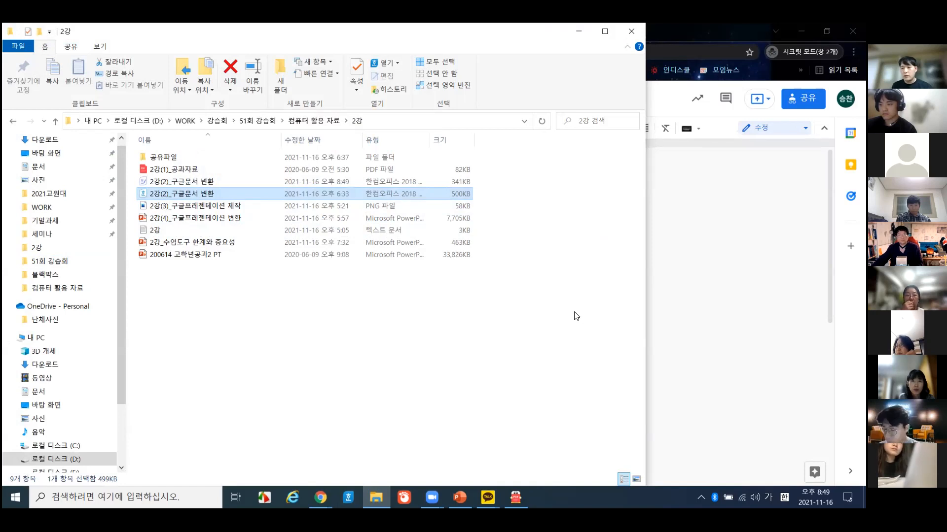
- Reopen and close 2강(2)_구글문서 변환.hwp, then close Explorer to return to Google Docs
left_click(412, 342)
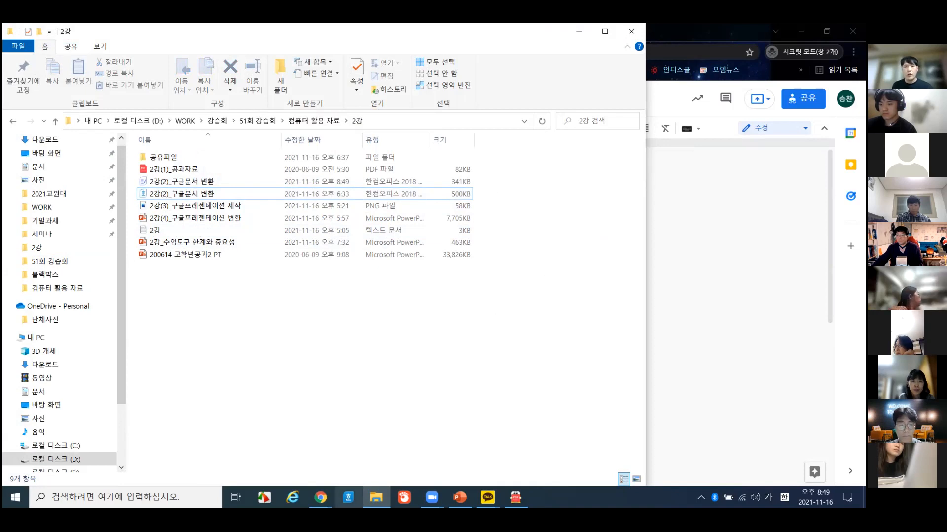
right_click(348, 497)
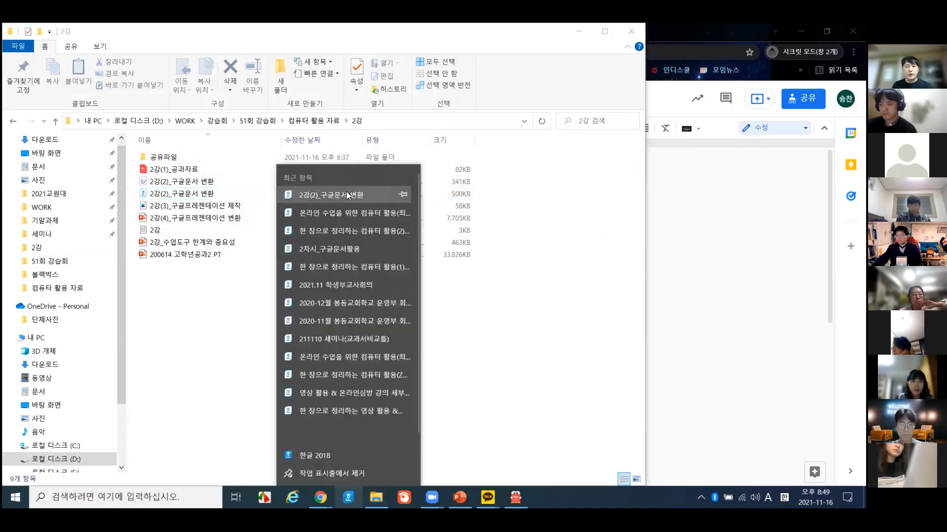
left_click(346, 194)
left_click(186, 195)
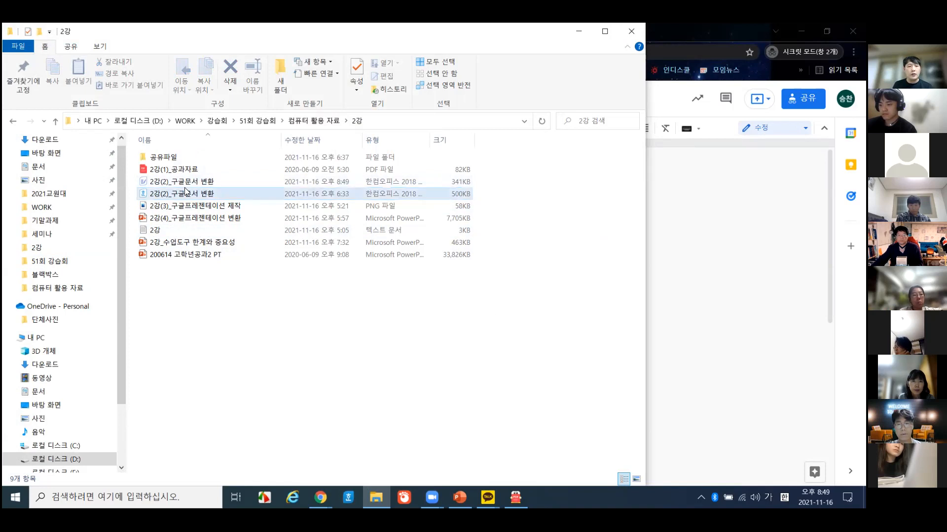
double_click(185, 196)
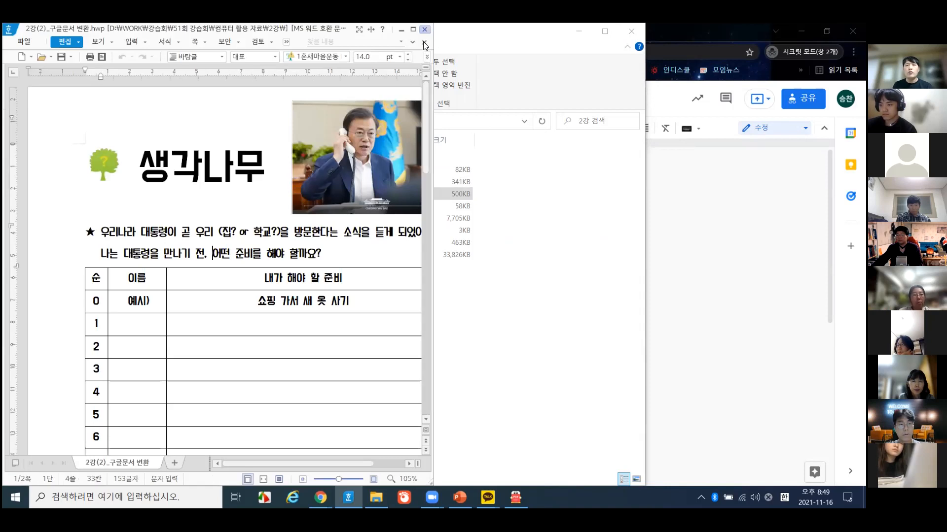
left_click(423, 41)
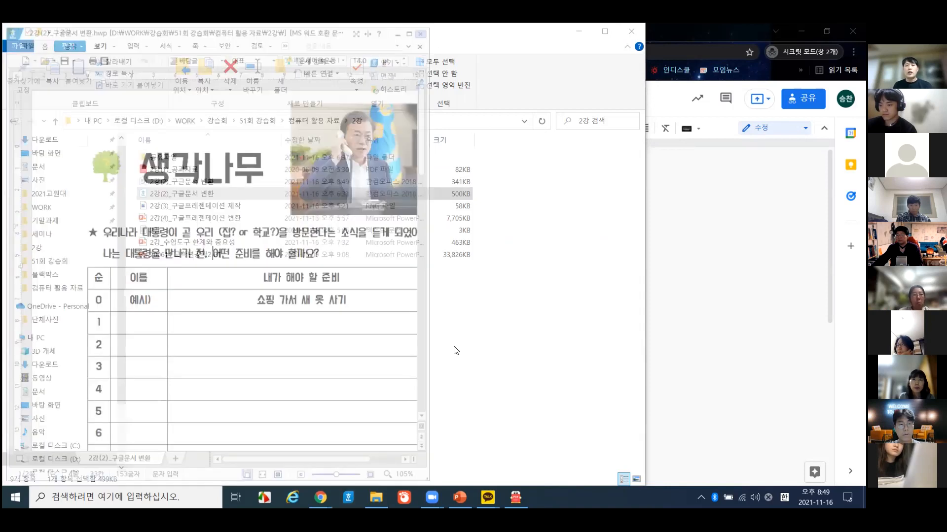
left_click(581, 26)
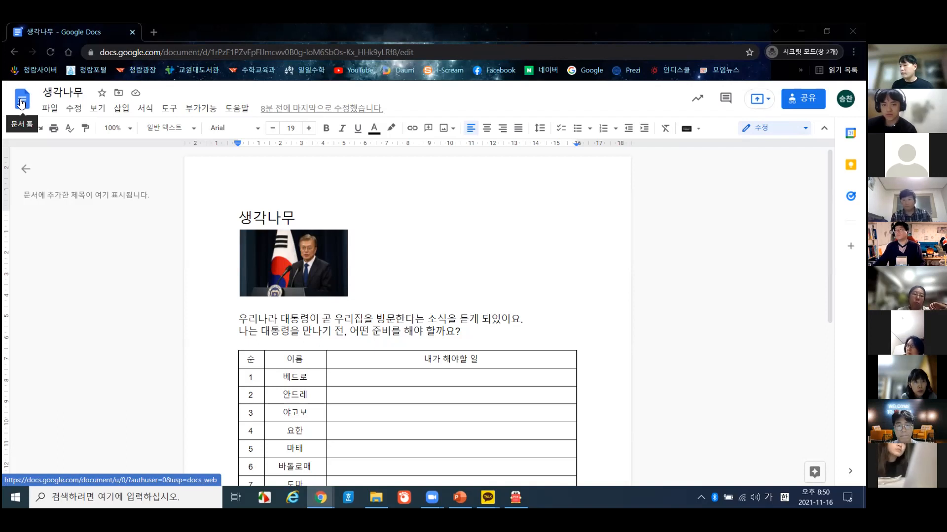
- From the Docs home page, open Drive's 내 드라이브 in a new tab via the Google apps grid
left_click(21, 102)
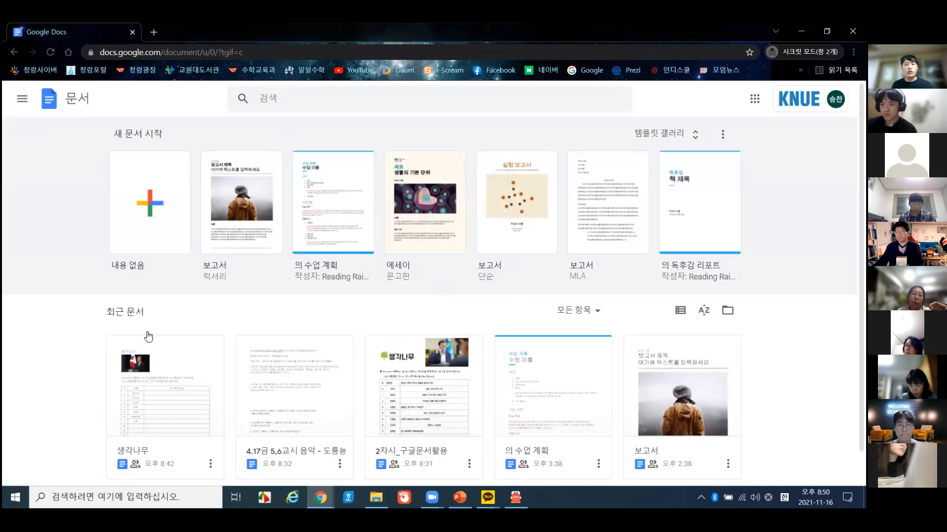
left_click(754, 100)
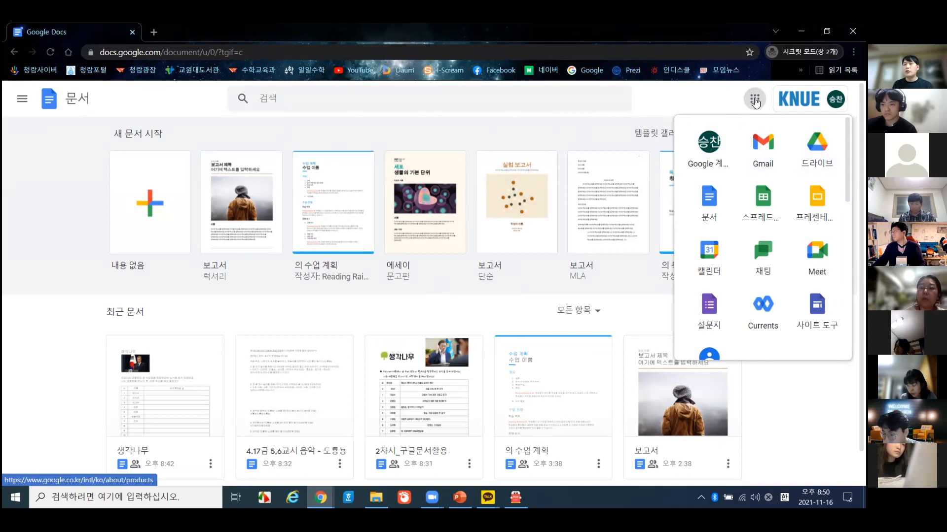
left_click(754, 99)
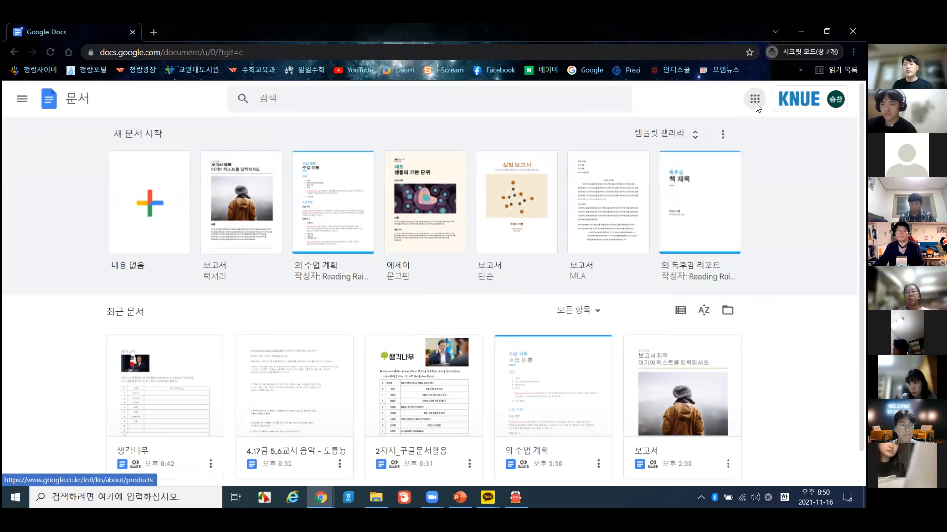
left_click(755, 99)
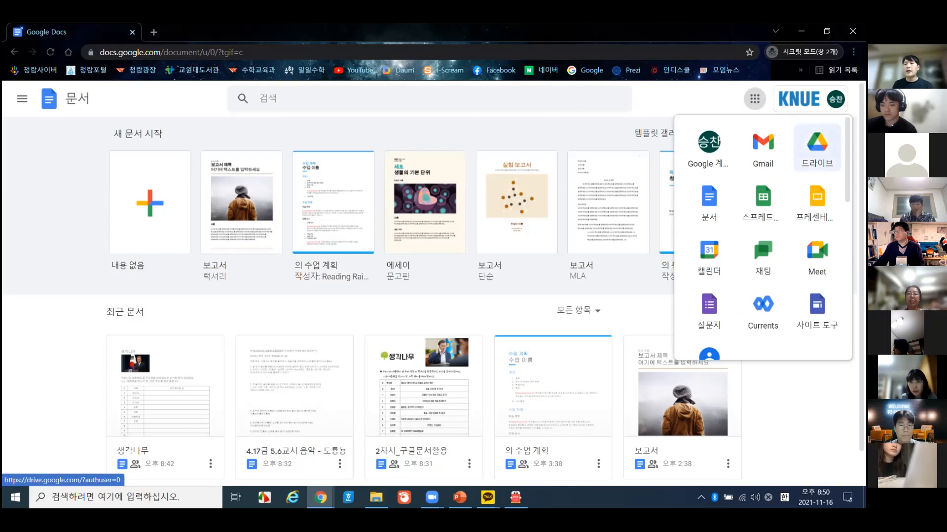
key("ctrl+t")
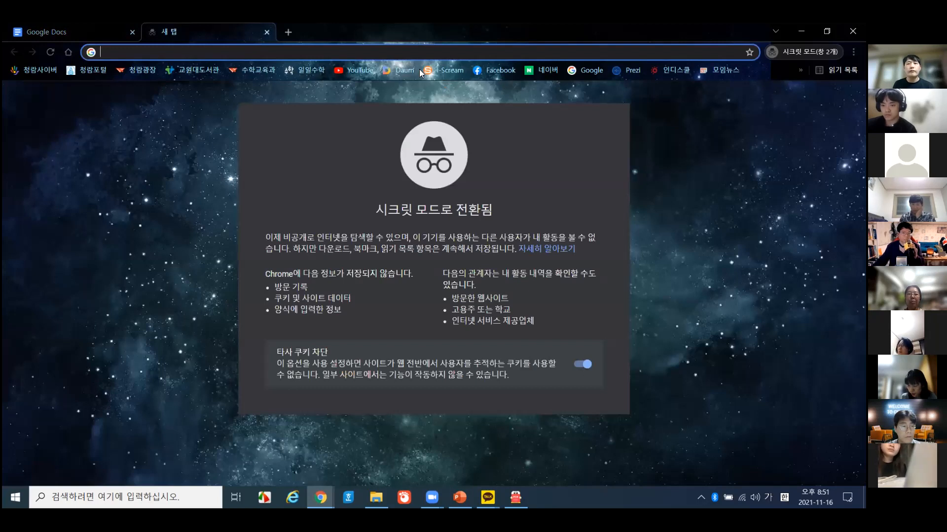
left_click(587, 70)
left_click(819, 98)
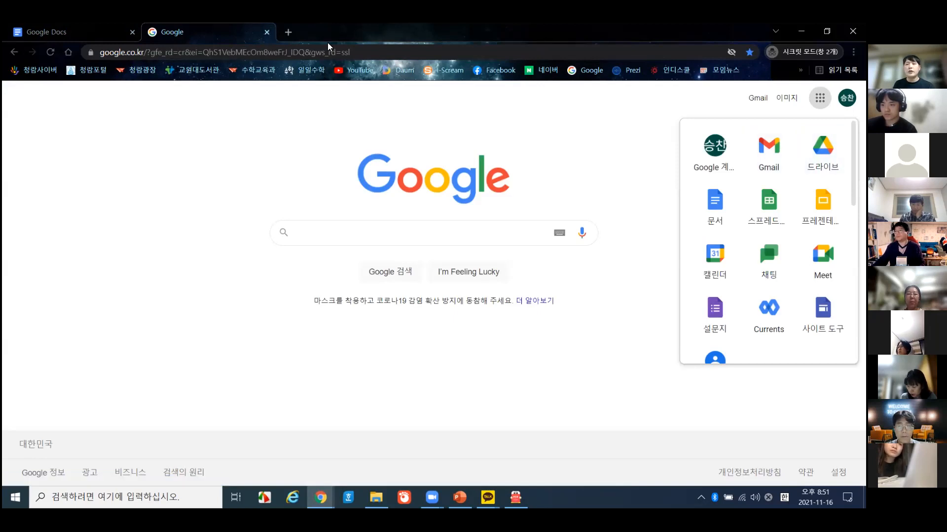
key("ctrl+w")
left_click(755, 99)
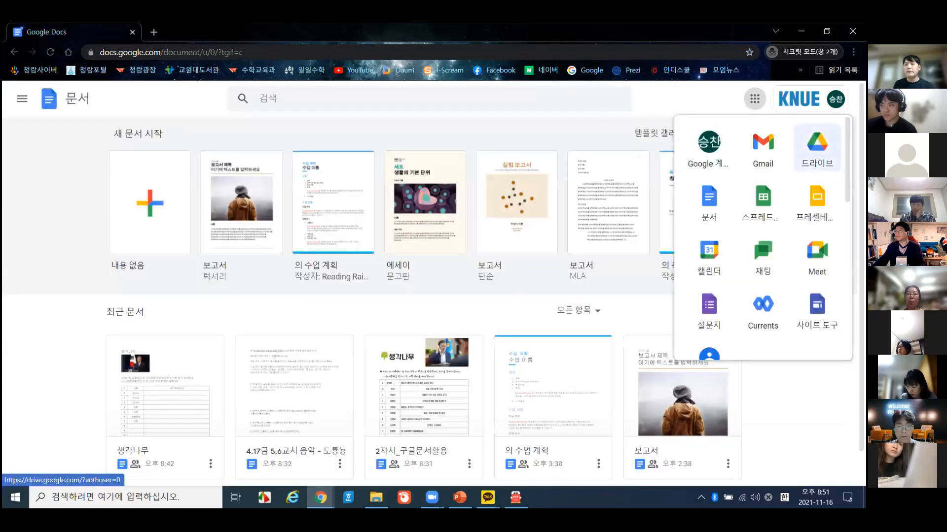
left_click(817, 147)
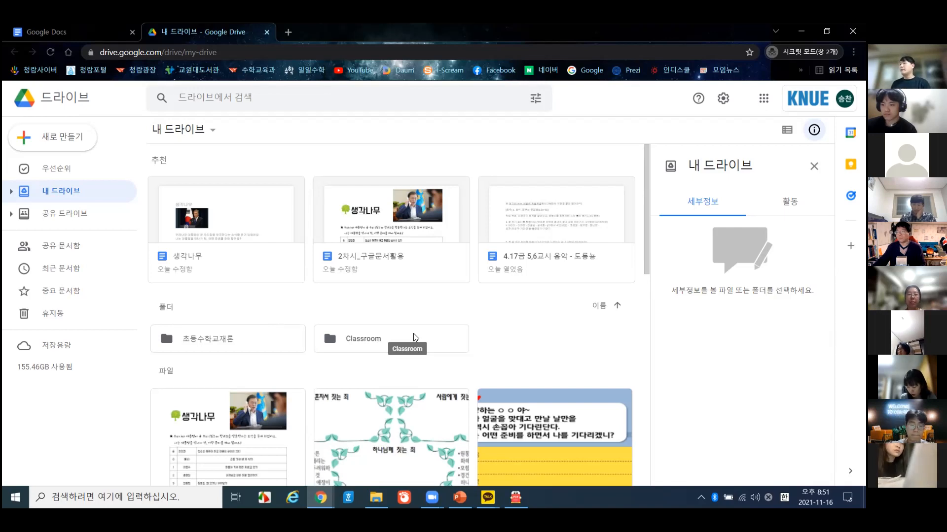
- Put the 2강 folder beside Drive and drag the 2강(2)_구글문서 변환 file toward Drive
scroll(380, 323, "down", 2)
scroll(385, 328, "up", 2)
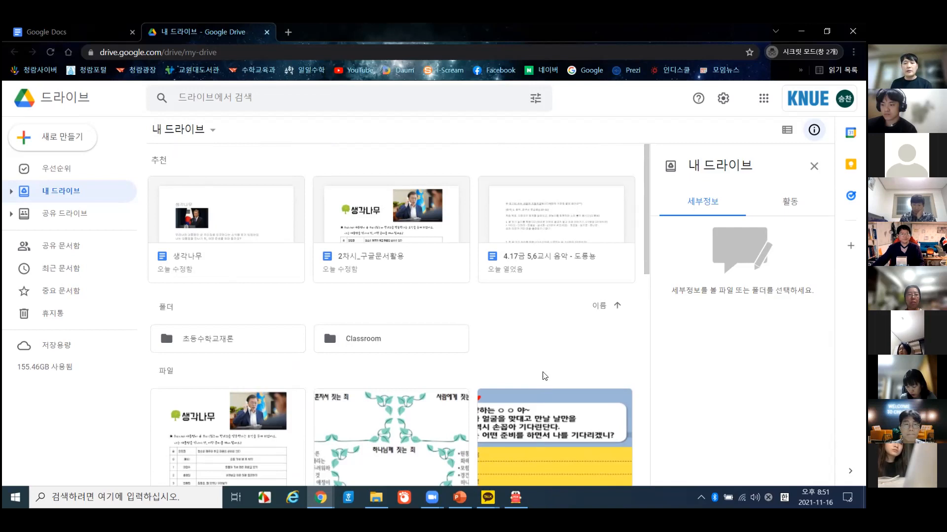
scroll(543, 372, "down", 10)
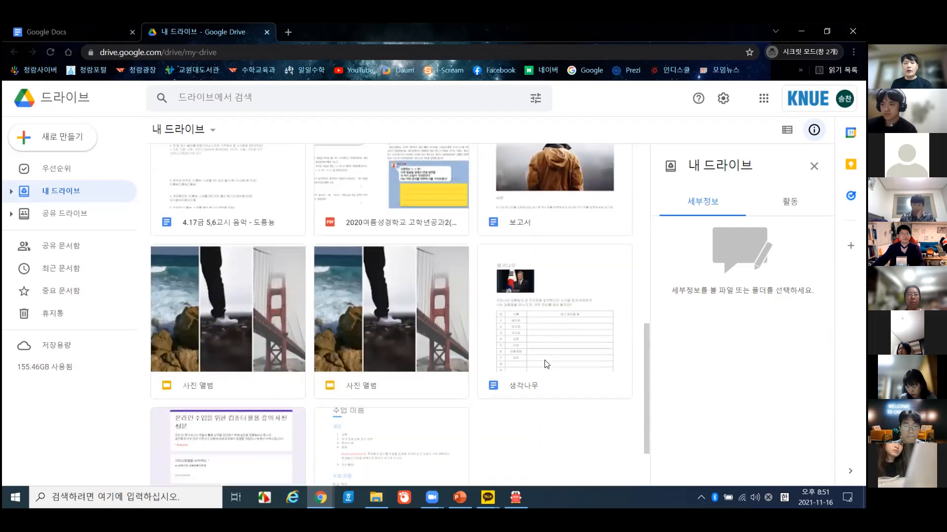
scroll(542, 364, "down", 2)
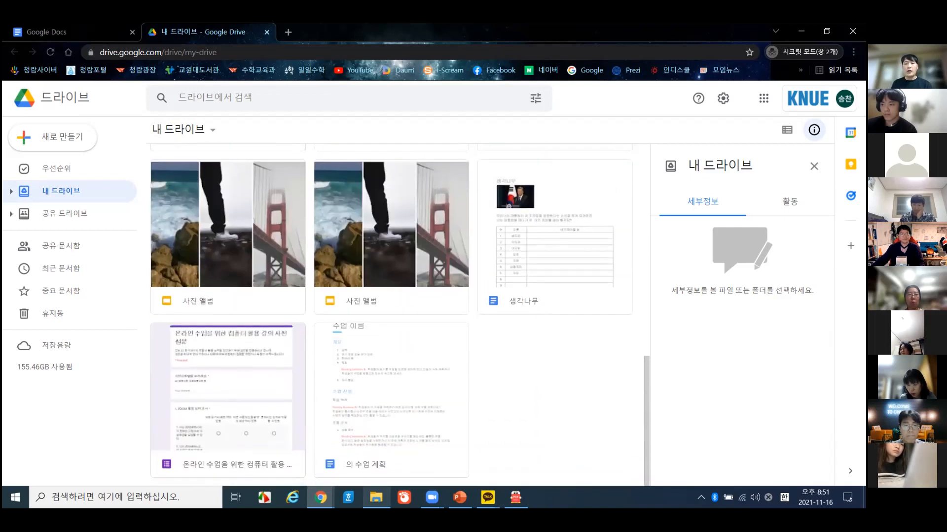
left_click(376, 497)
left_click(207, 184)
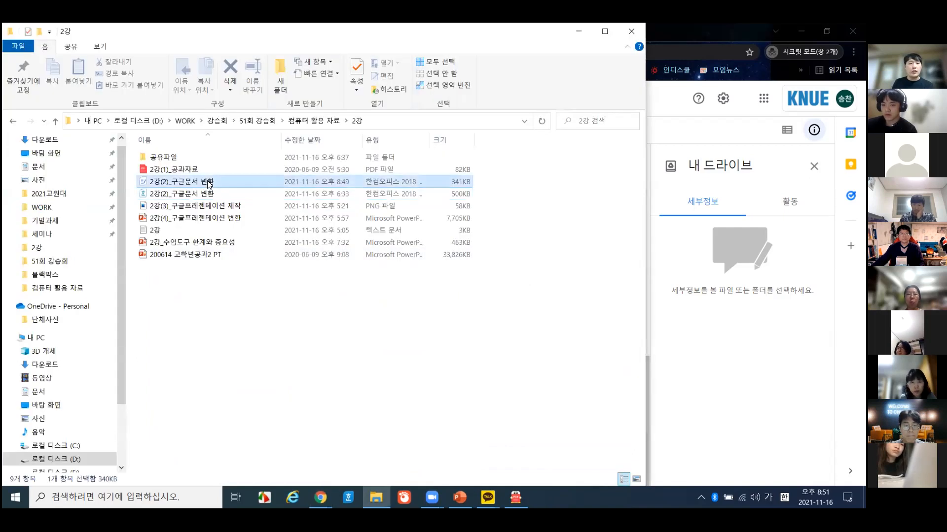
double_click(359, 33)
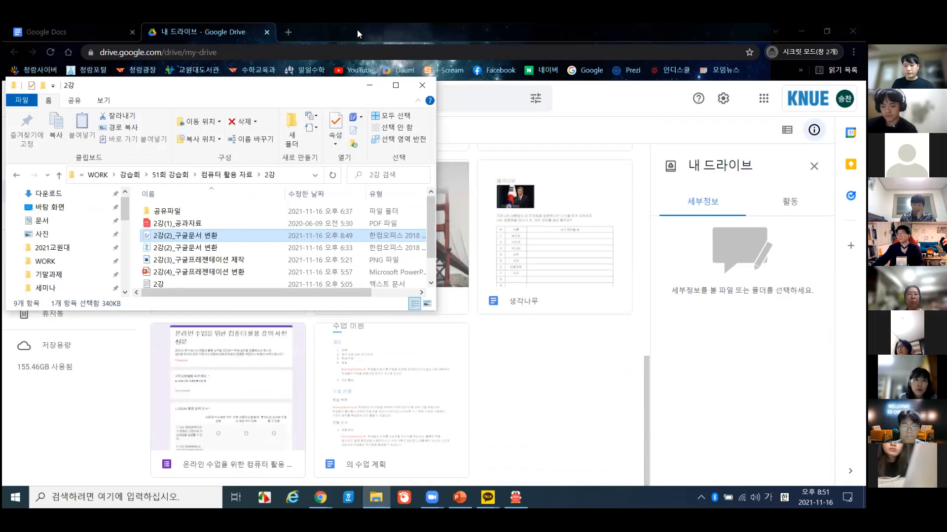
key("super+Right")
left_click(326, 195)
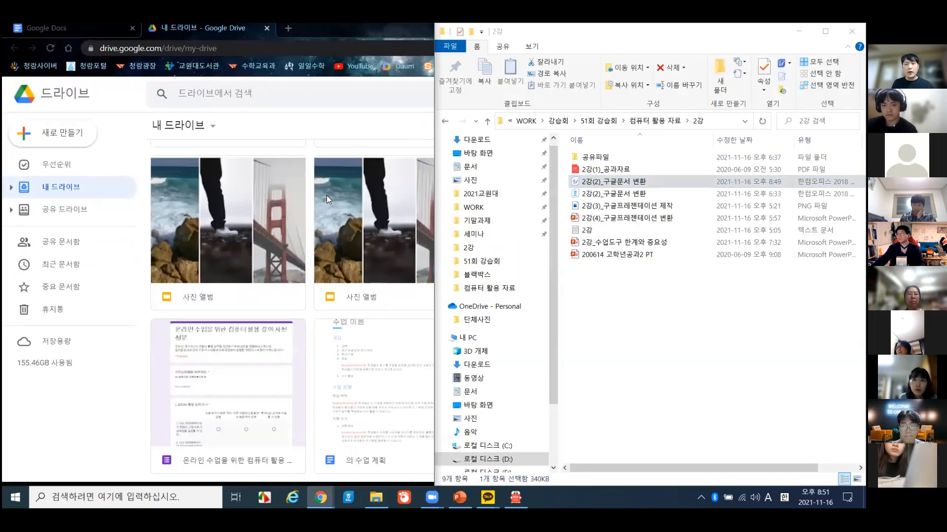
mouse_move(663, 181)
left_mouse_down()
mouse_move(360, 231)
mouse_move(384, 373)
mouse_move(364, 355)
mouse_move(251, 347)
mouse_move(241, 361)
mouse_move(263, 361)
mouse_move(253, 373)
mouse_move(217, 373)
mouse_move(722, 252)
mouse_move(664, 189)
left_mouse_up()
- Maximize the Drive window and right-click empty grid space to show the New menu
left_click(344, 28)
left_click_drag(305, 27, 457, 109)
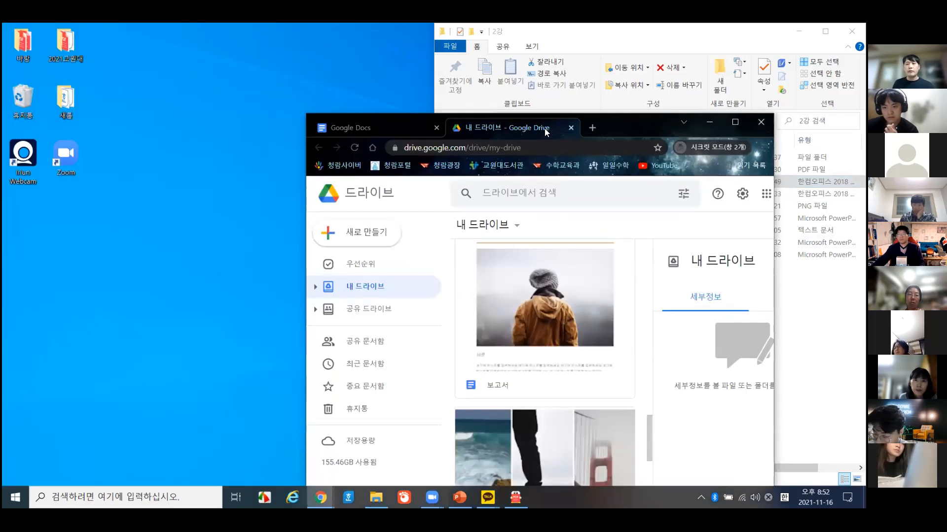
double_click(643, 122)
scroll(505, 335, "down", 3)
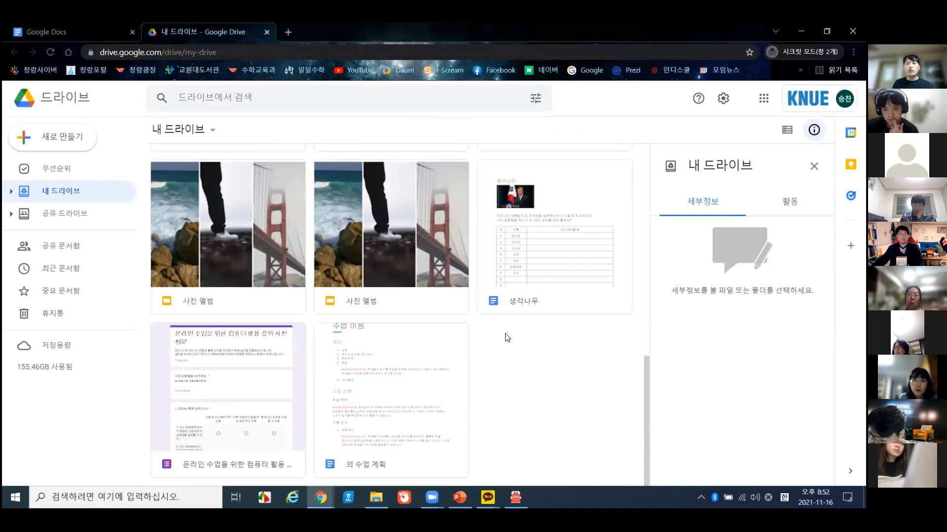
right_click(505, 335)
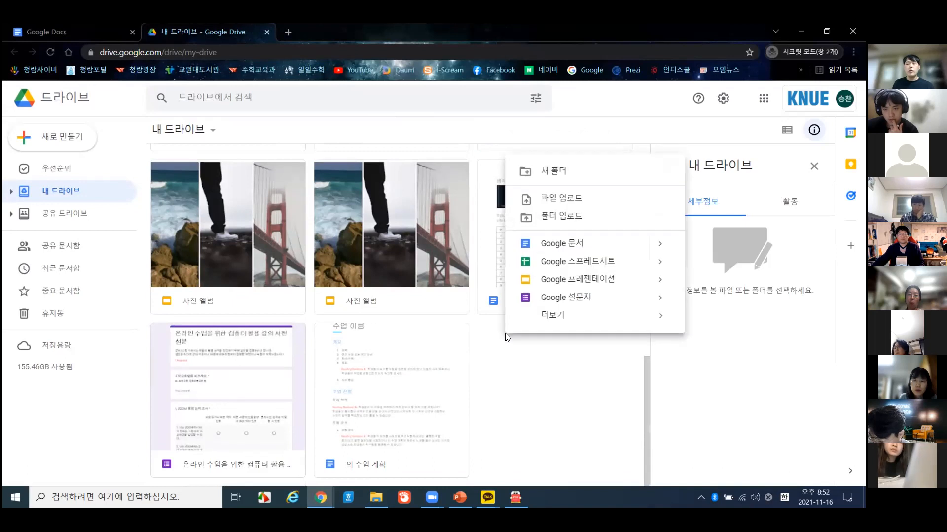
- Upload 2강(2)_구글문서 변환.docx to 내 드라이브 through File upload
left_click(572, 202)
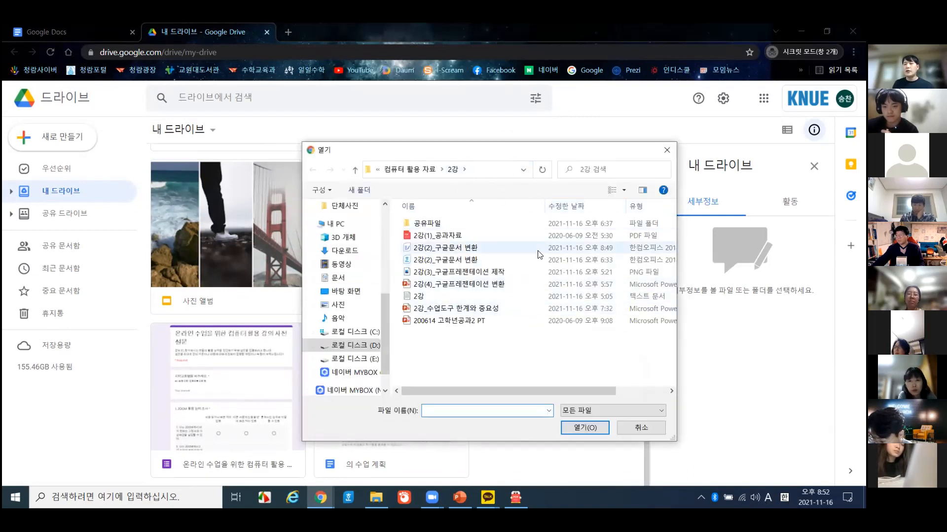
left_click_drag(525, 392, 491, 395)
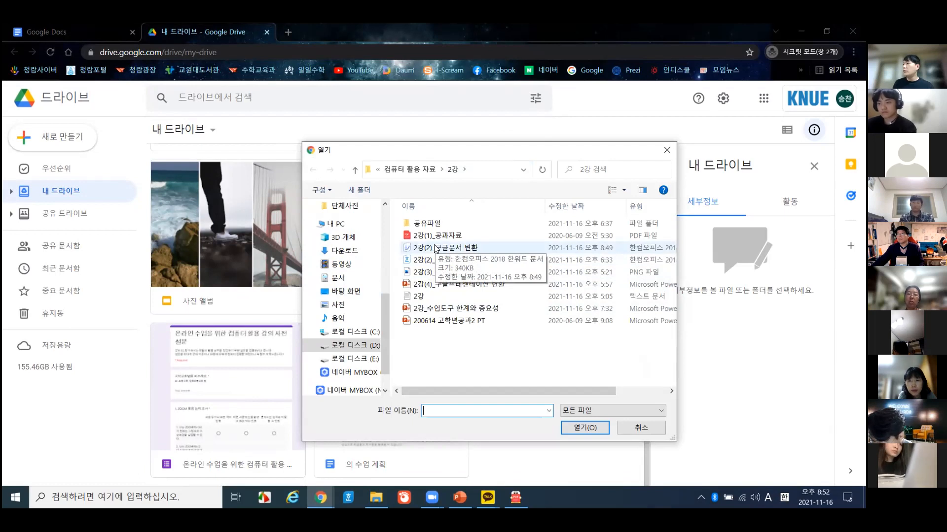
left_click(436, 248)
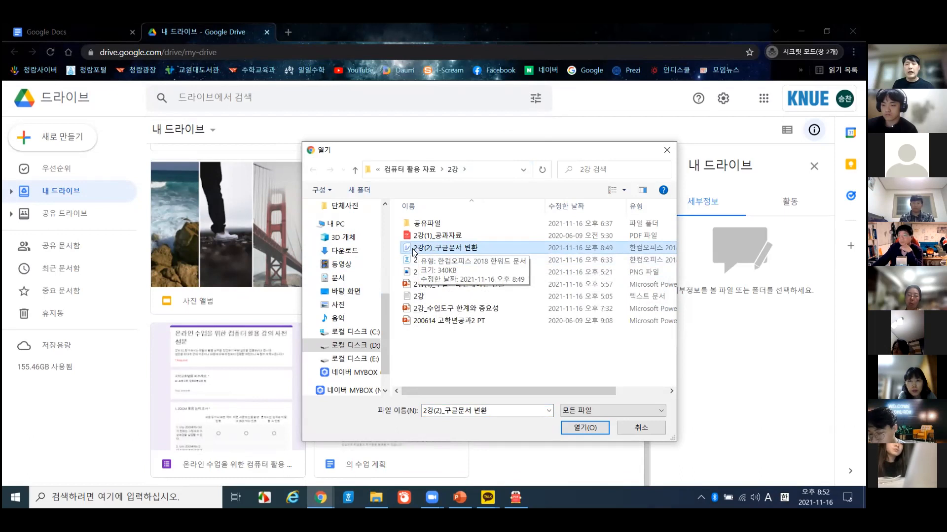
double_click(424, 249)
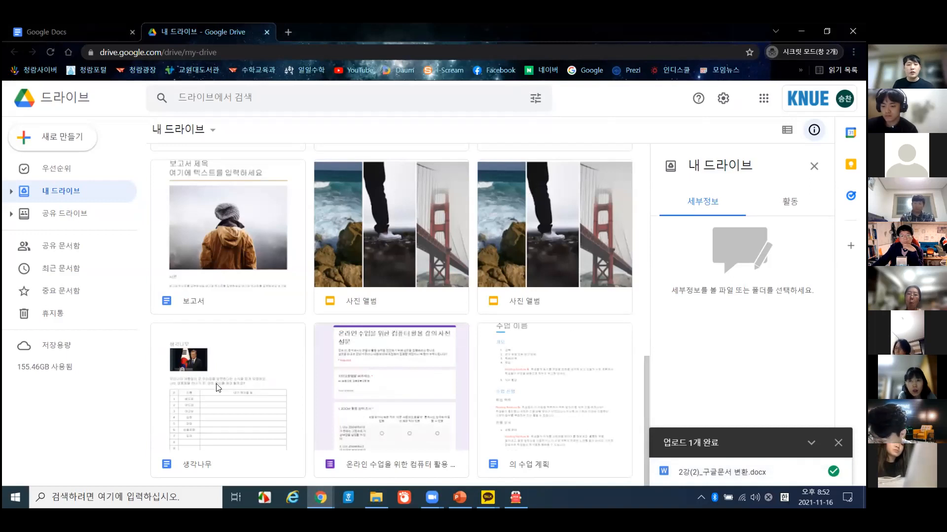
- Open the uploaded 2강(2)_구글문서 변환.docx card in Google Docs
scroll(254, 381, "up", 10)
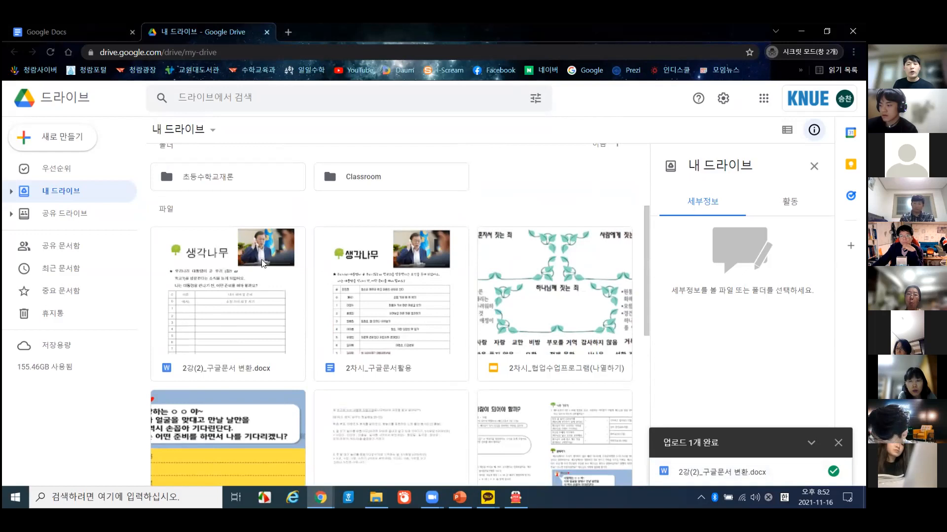
left_click(233, 292)
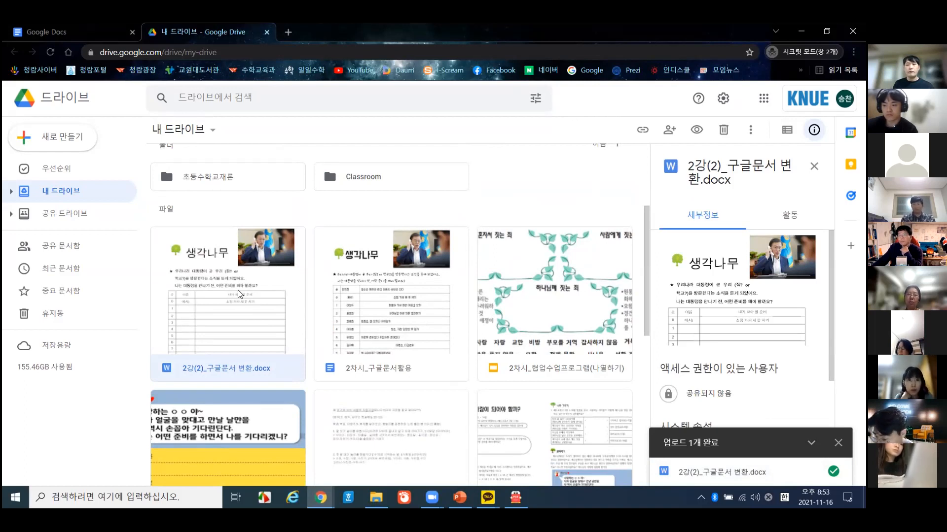
double_click(239, 294)
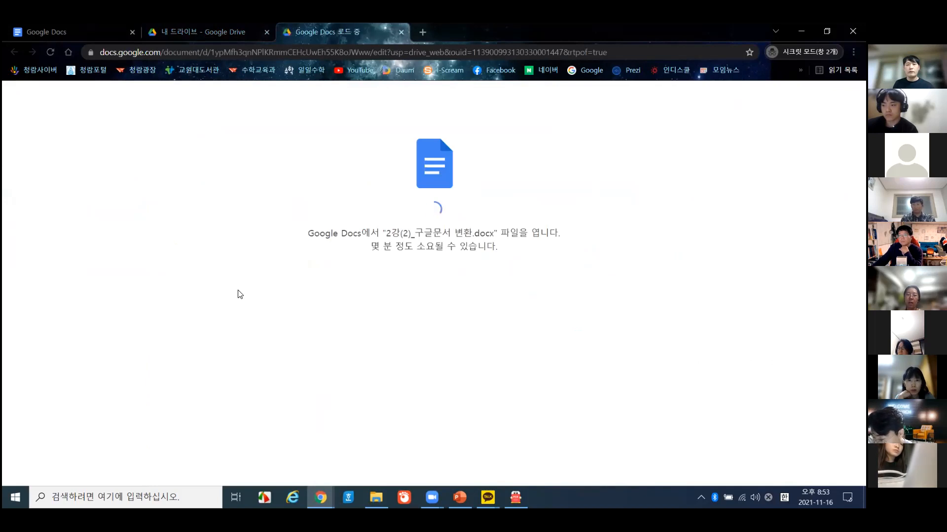
- Switch to the loaded Docs tab and scroll through the 생각나무 heading, photo, question and 0–25 table
left_click(232, 25)
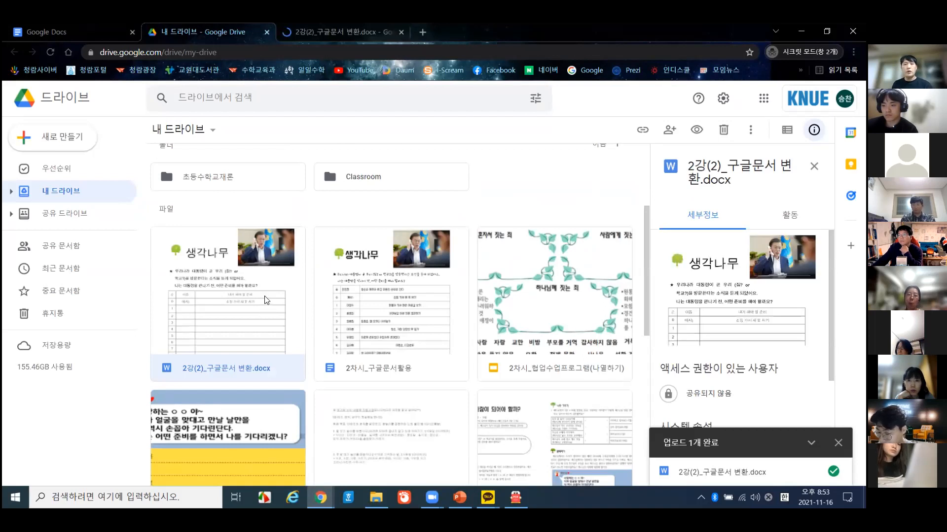
left_click(396, 30)
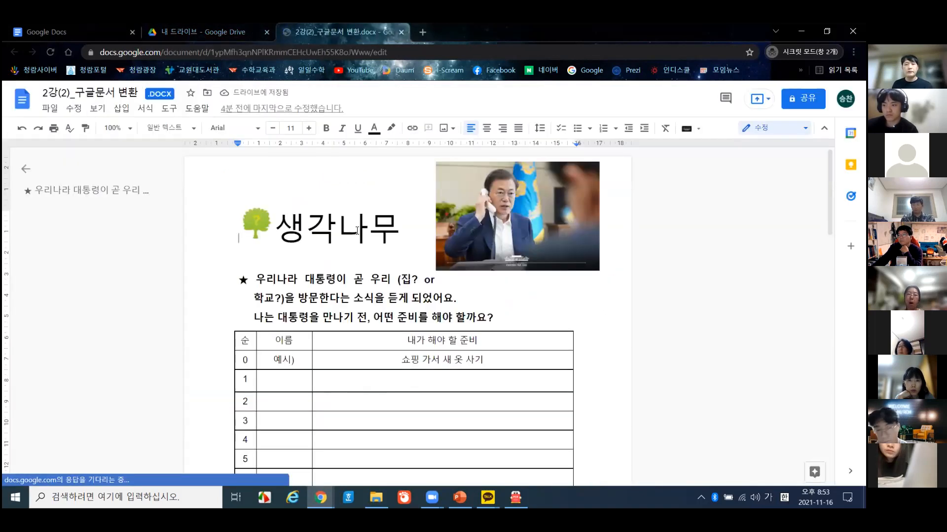
left_click(346, 285)
scroll(311, 280, "down", 6)
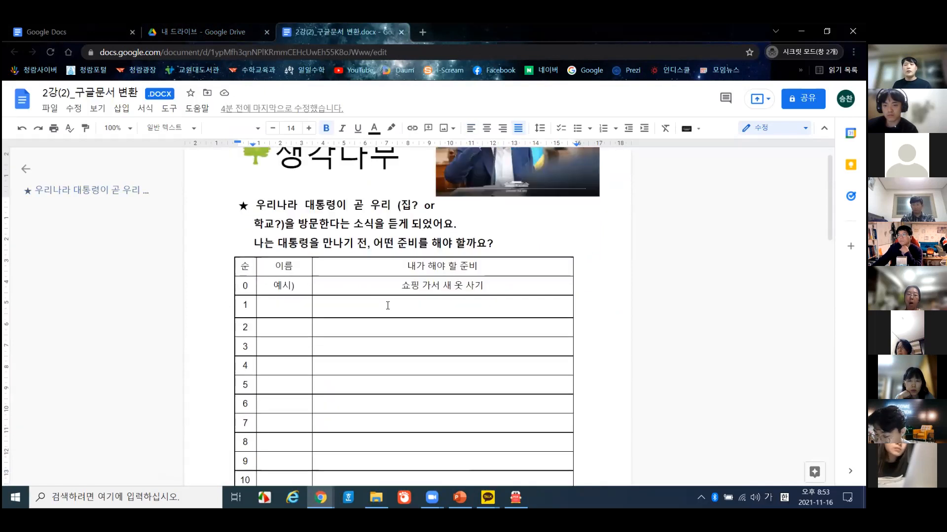
scroll(311, 280, "down", 7)
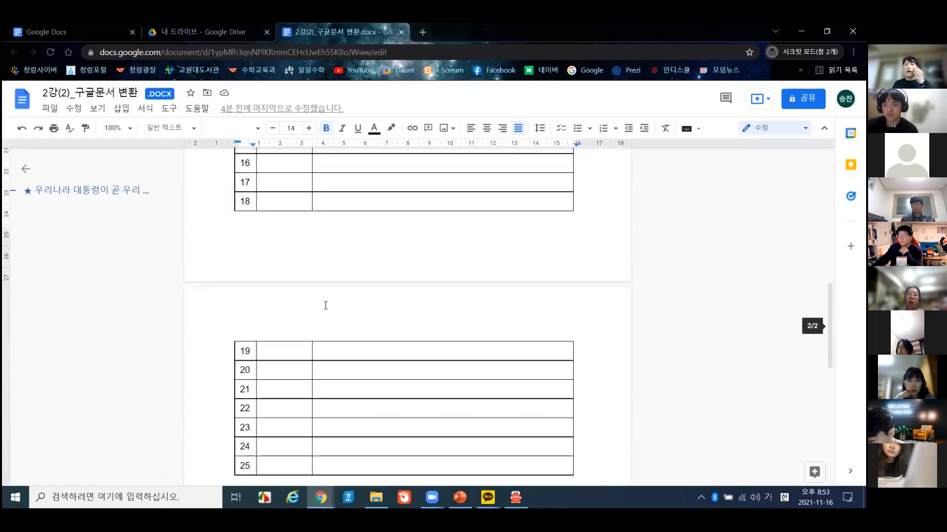
scroll(326, 306, "up", 6)
scroll(330, 308, "up", 7)
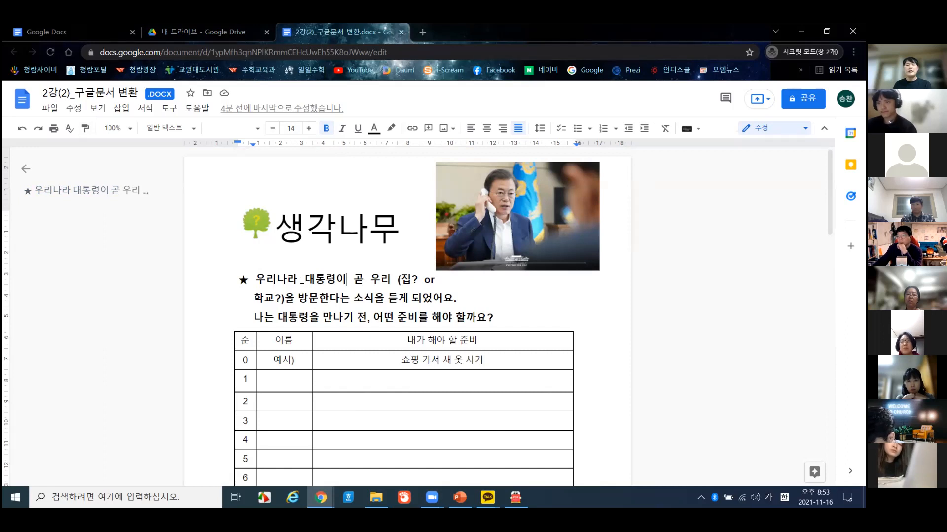
- Select the 생각나무 title and inspect its font list unchanged, then open the File menu
left_click(368, 339)
left_click(315, 261)
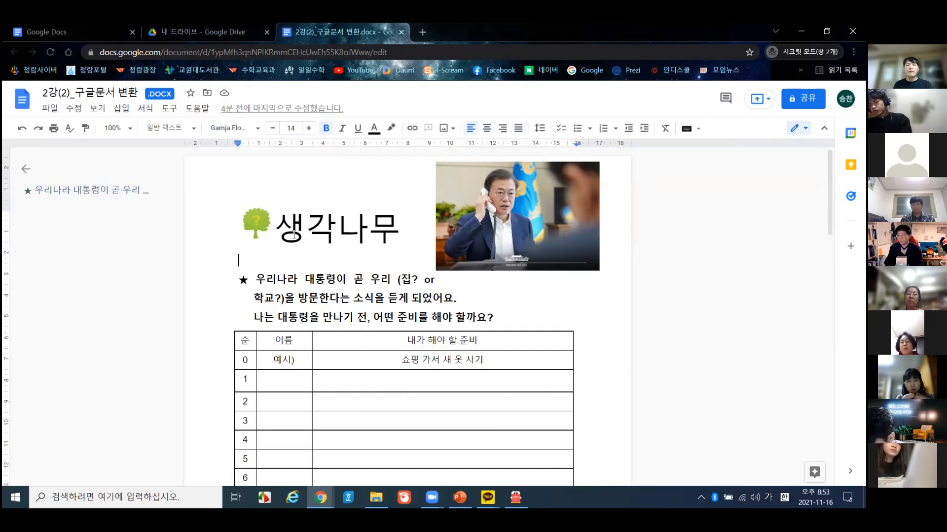
left_click_drag(280, 233, 254, 225)
left_click(387, 224)
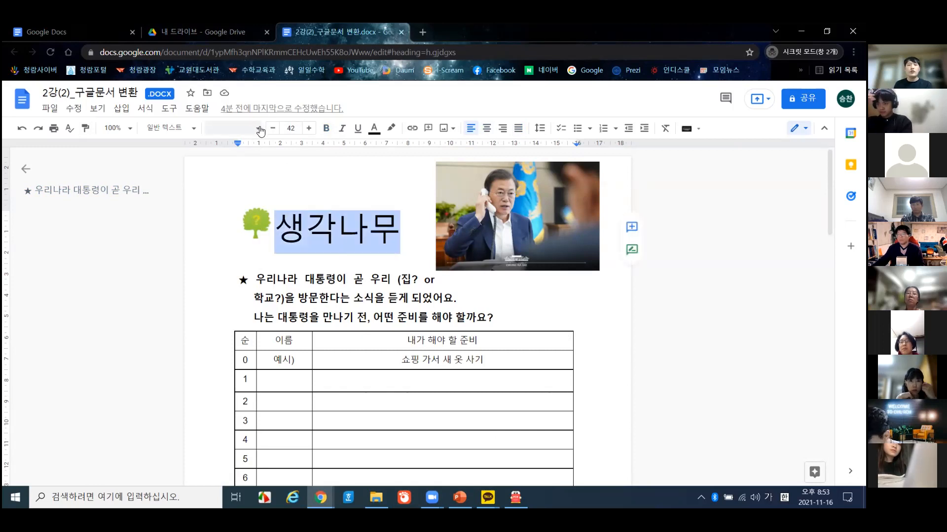
left_click(257, 129)
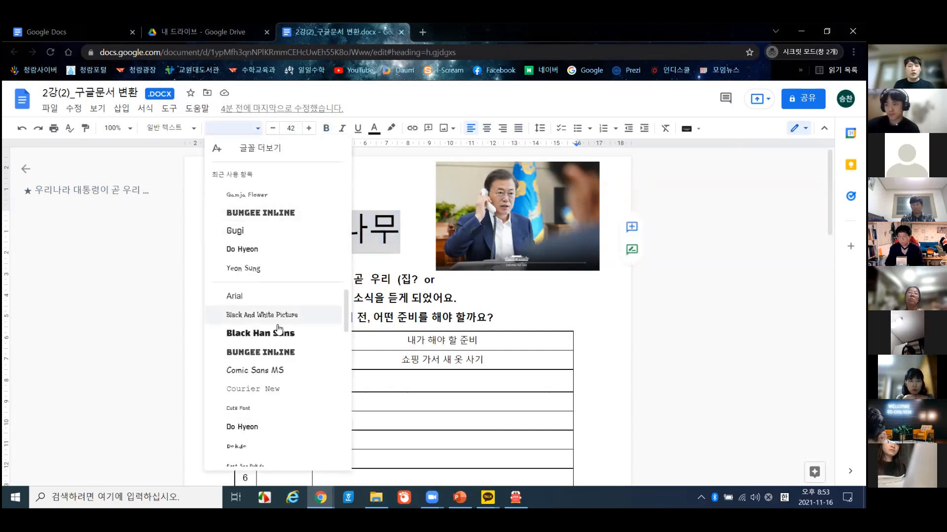
left_click(283, 241)
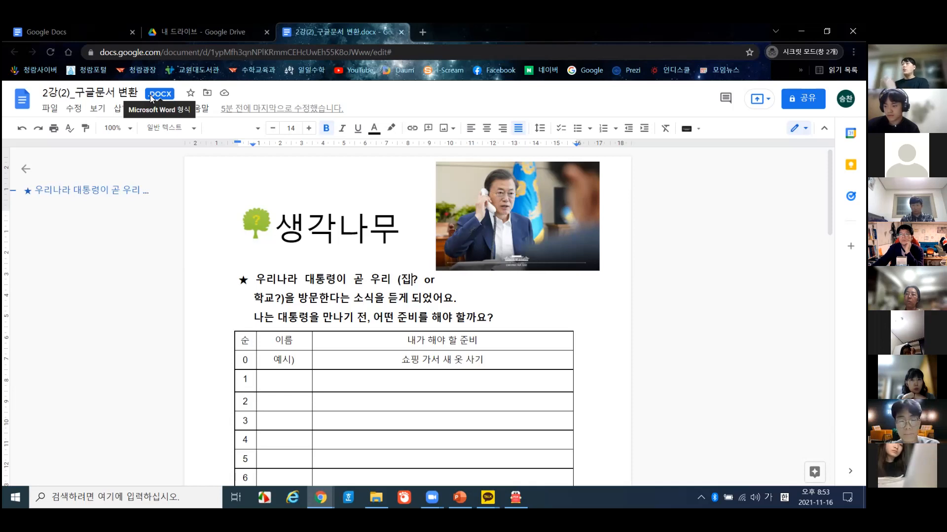
left_click(51, 109)
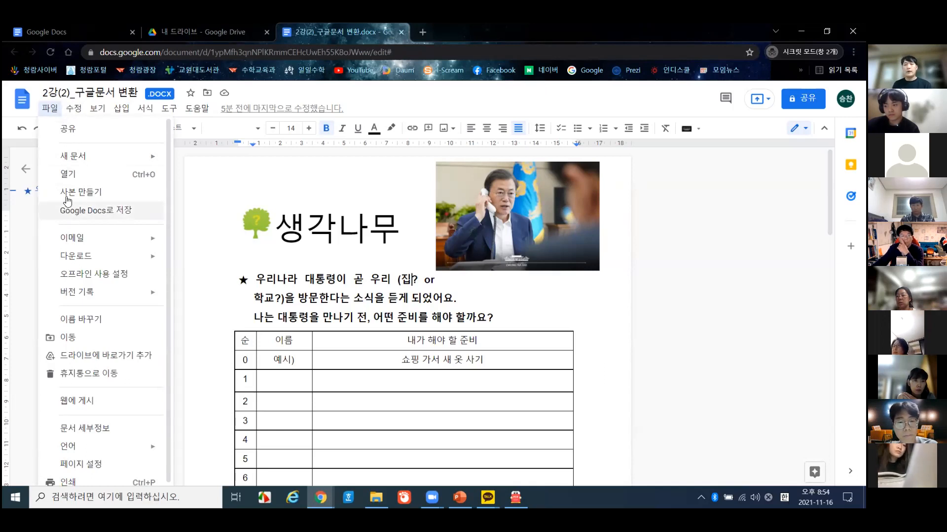
- Save the .docx as a Google Docs copy and compare it with the original .docx tab
left_click(169, 108)
left_click(401, 224)
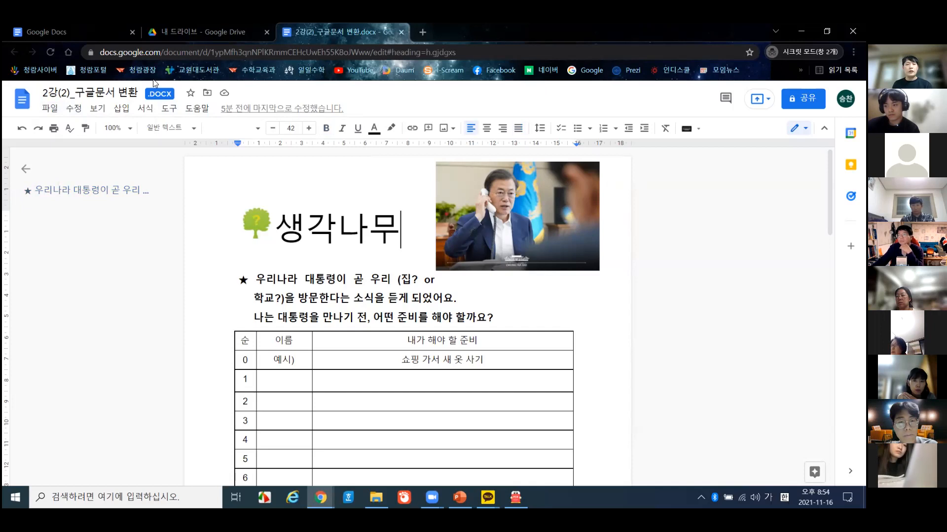
left_click(50, 108)
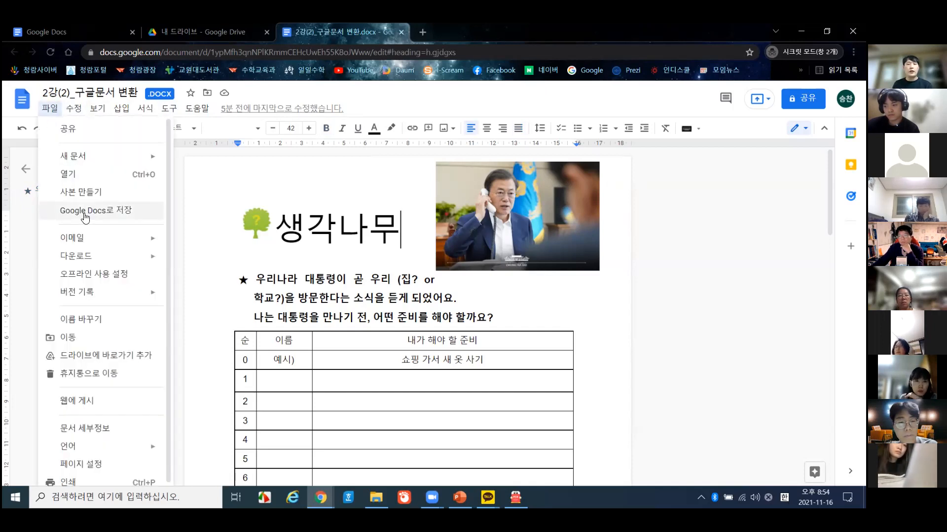
left_click(85, 217)
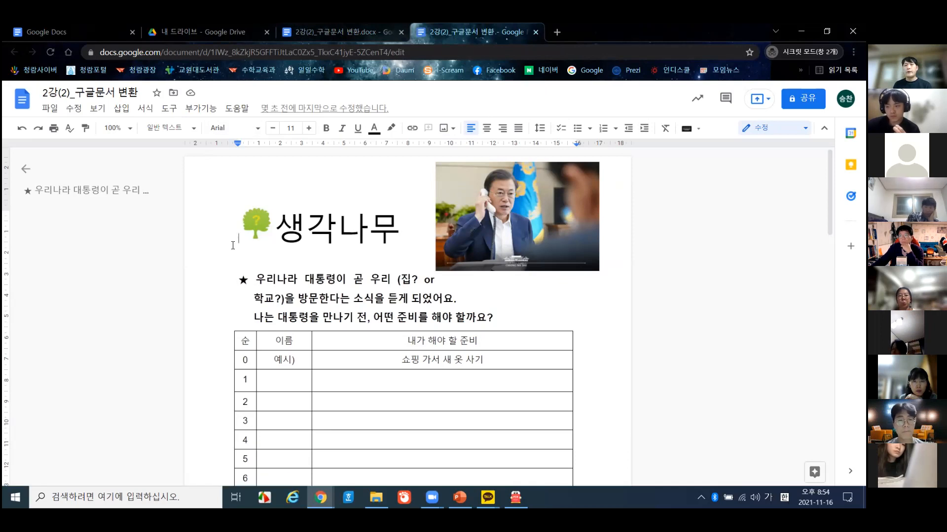
left_click(330, 27)
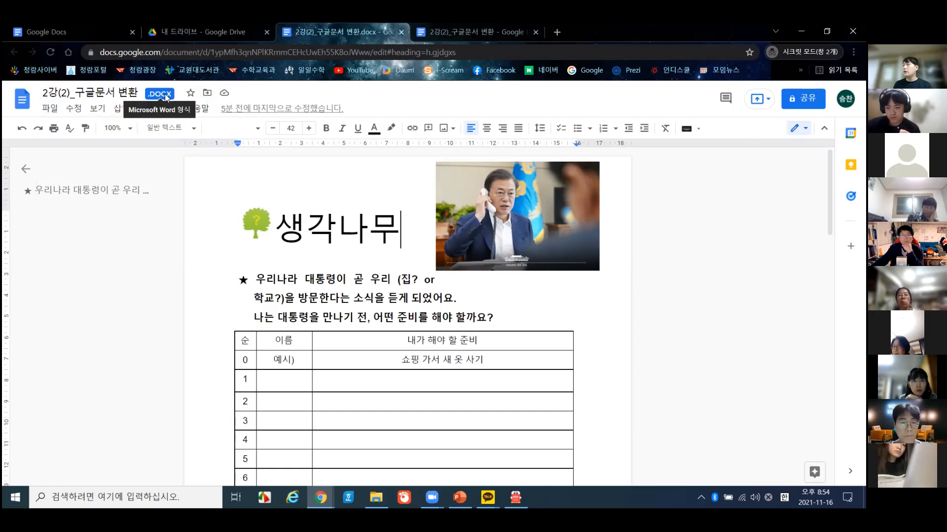
left_click(462, 24)
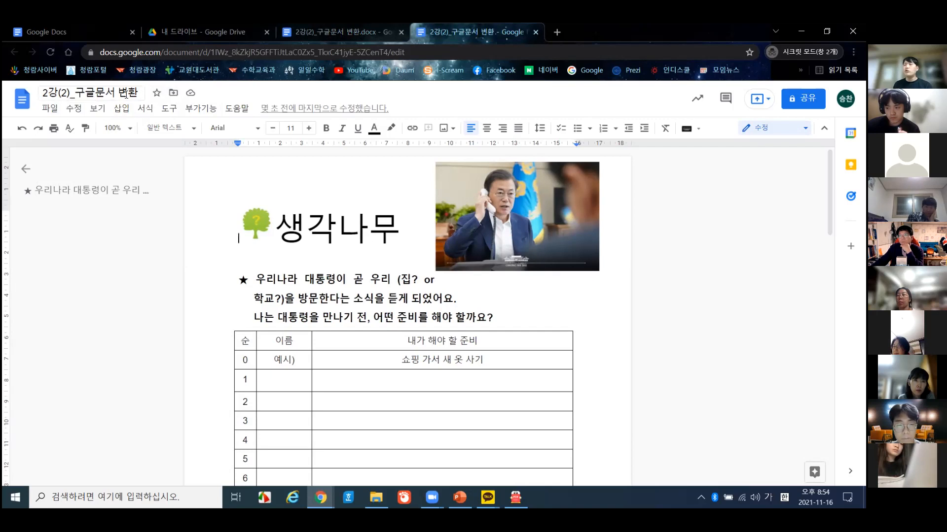
- Set link sharing to Anyone with the link with the Editor role
left_click(803, 98)
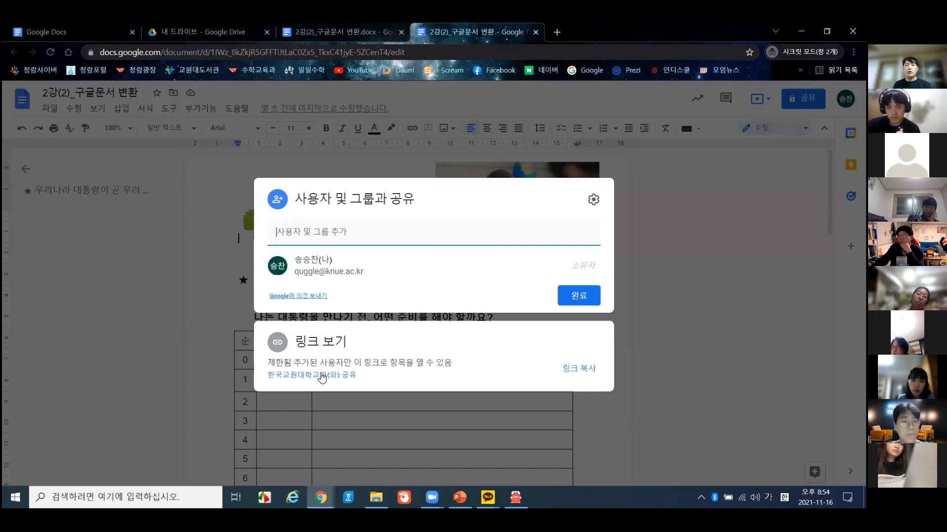
left_click(322, 377)
left_click(350, 335)
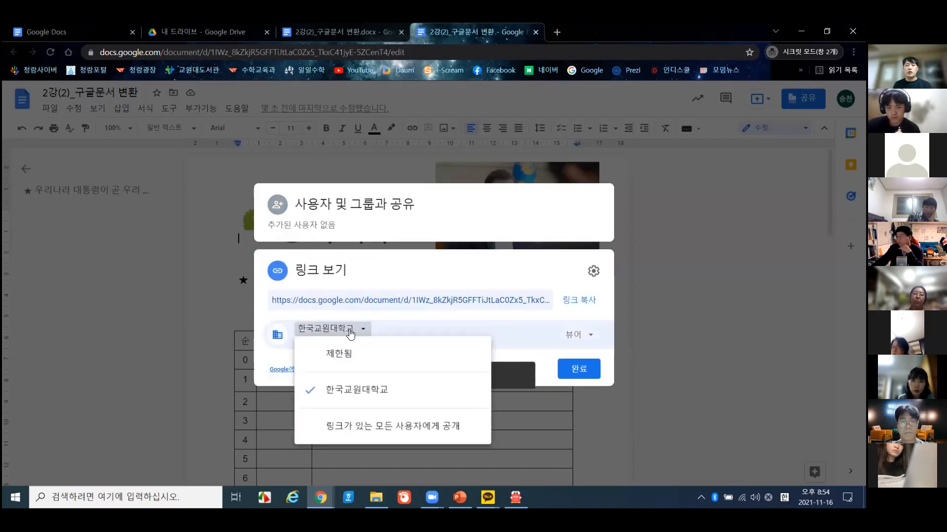
left_click(363, 428)
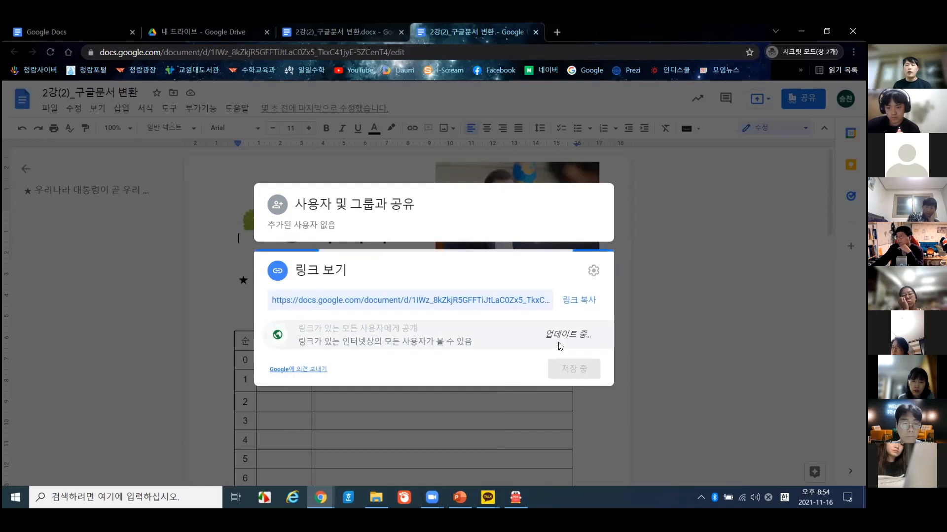
left_click(577, 334)
left_click(587, 417)
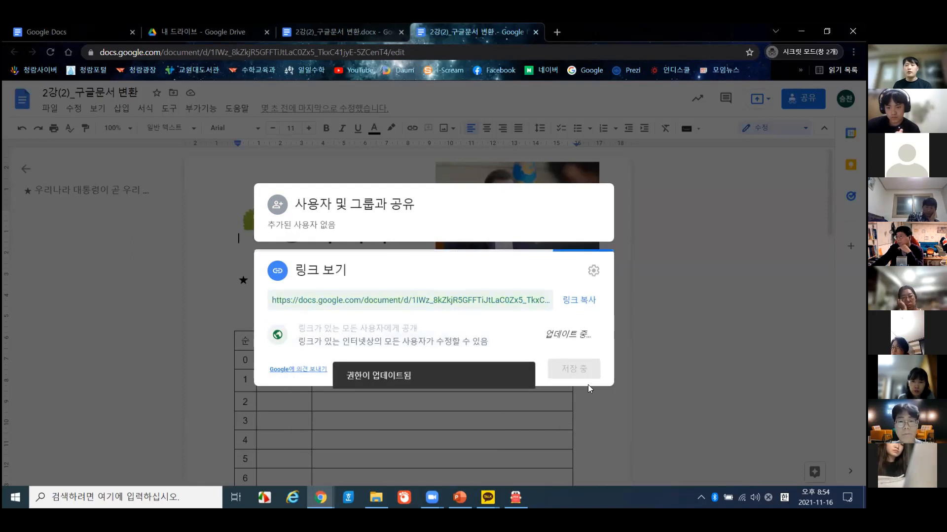
left_click(585, 371)
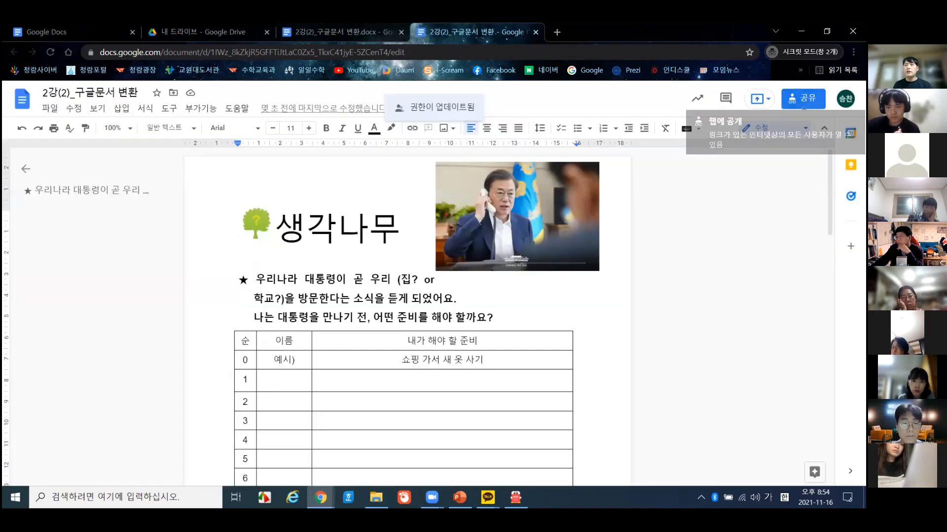
- Copy the converted worksheet's shareable link
left_click(804, 100)
left_click(579, 368)
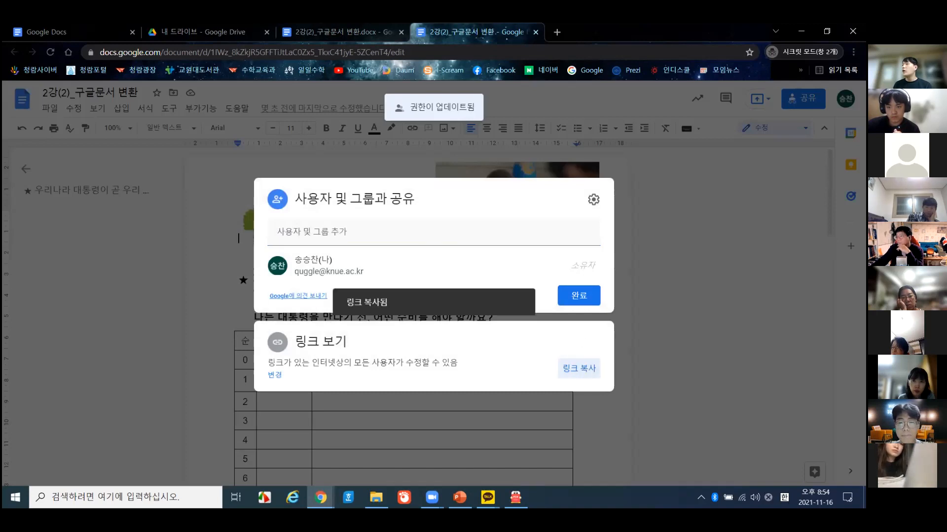
left_click(707, 237)
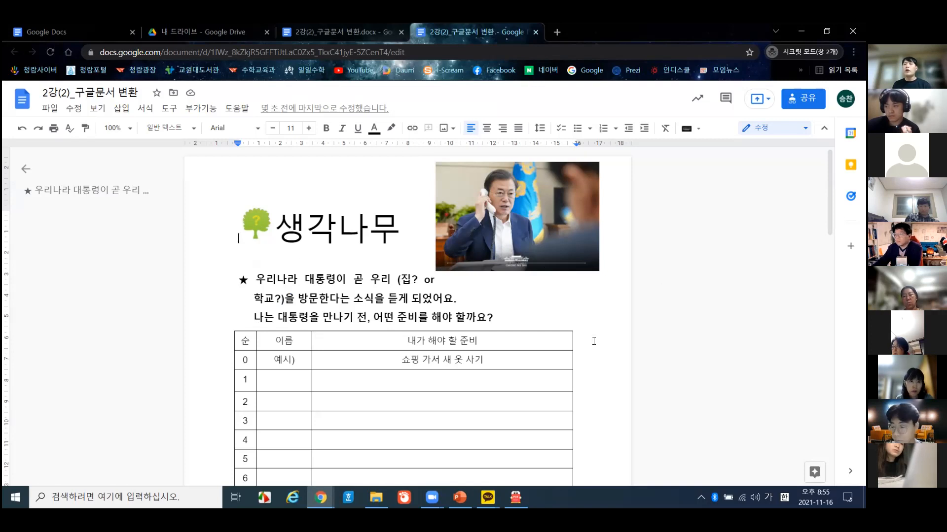
- Put the cursor in the second line of the ★ question on the worksheet's first page
left_click(446, 286)
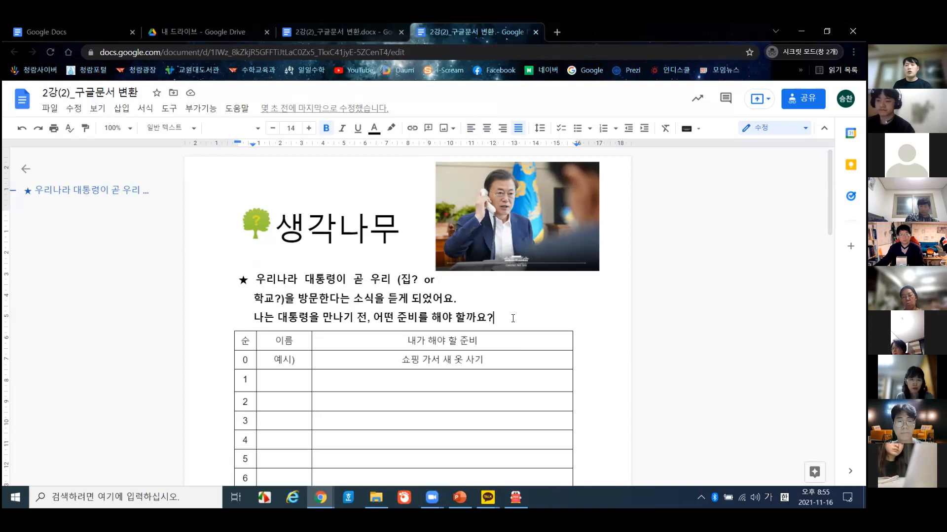
scroll(498, 330, "down", 20)
scroll(495, 337, "up", 20)
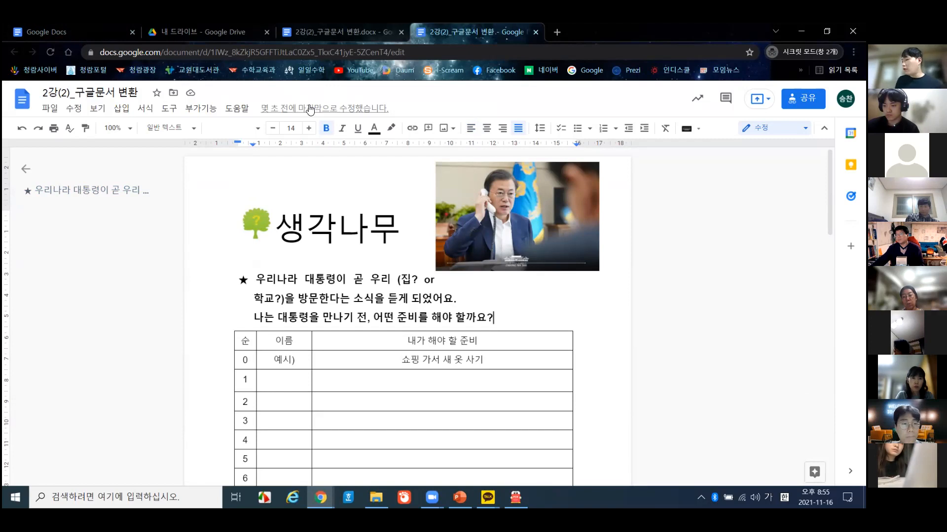
left_click(398, 299)
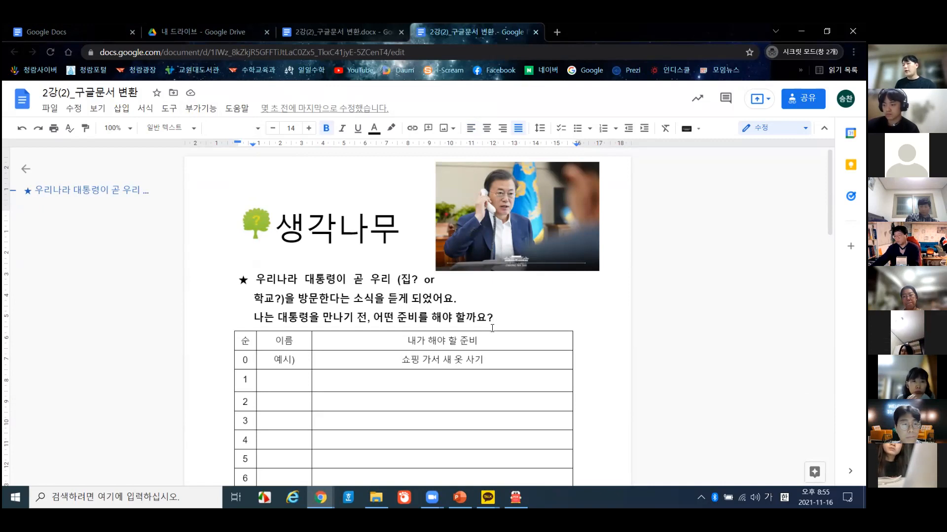
- Close the Insert Image 'Search the web' panel without inserting an image
left_click(127, 113)
mouse_move(148, 128)
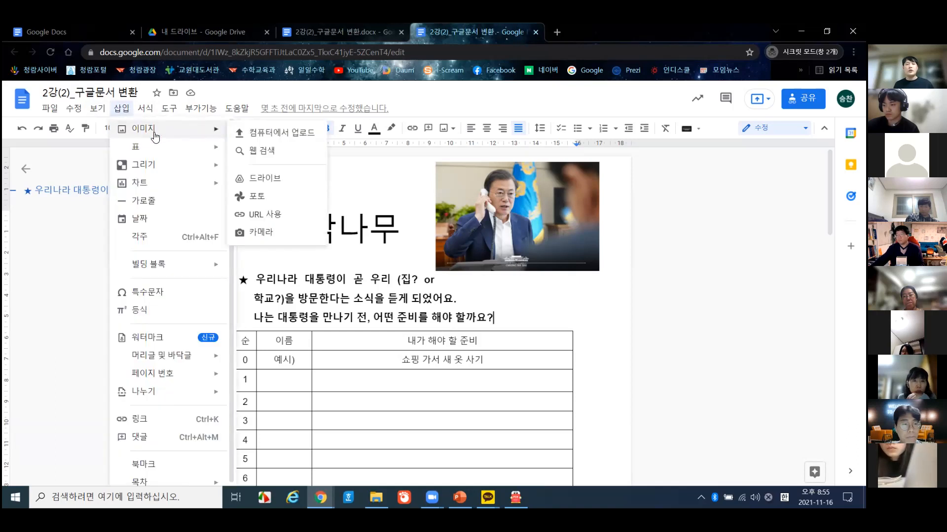
left_click(266, 158)
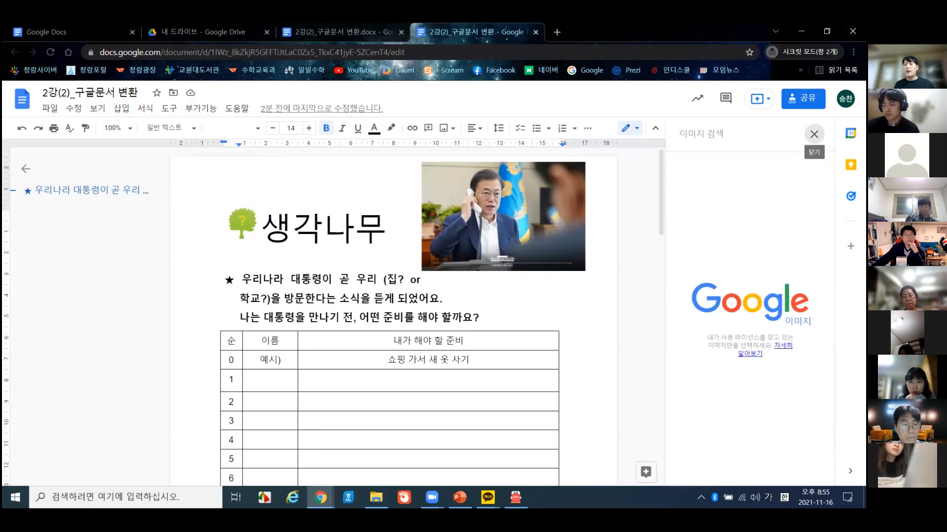
left_click(814, 135)
scroll(567, 321, "down", 15)
scroll(581, 328, "up", 5)
- Start a new empty line just below the worksheet table
double_click(595, 334)
left_click(593, 346)
scroll(471, 393, "down", 3)
left_click(420, 364)
key("Return")
key("Return")
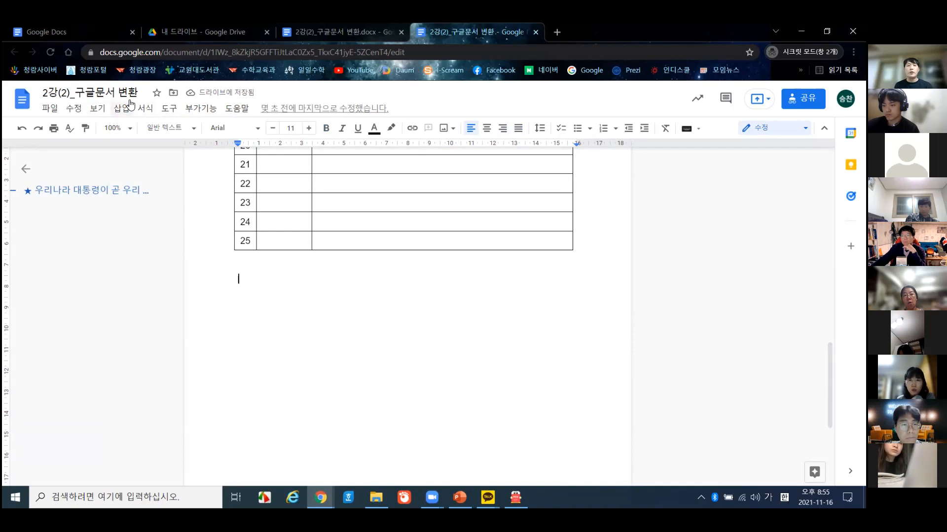
- Turn on voice typing, move its widget to the right margin, and allow microphone access
left_click(165, 110)
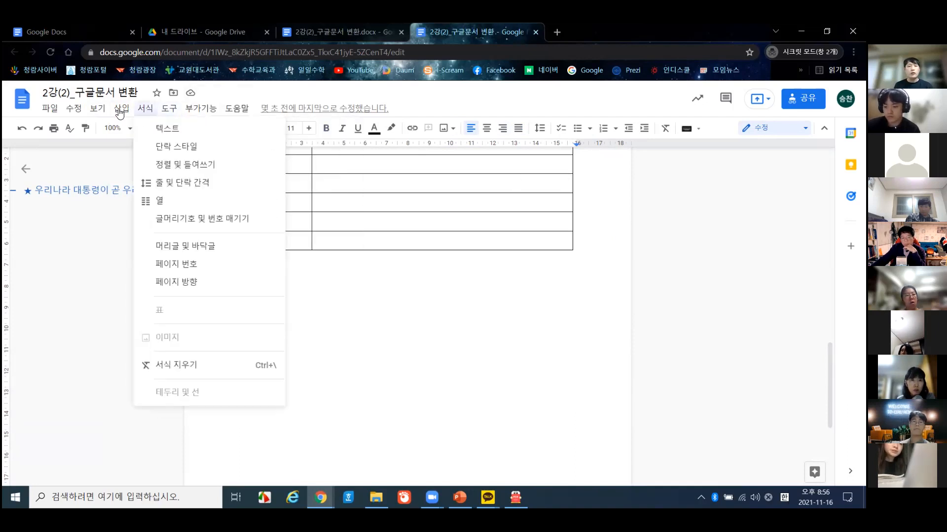
mouse_move(170, 109)
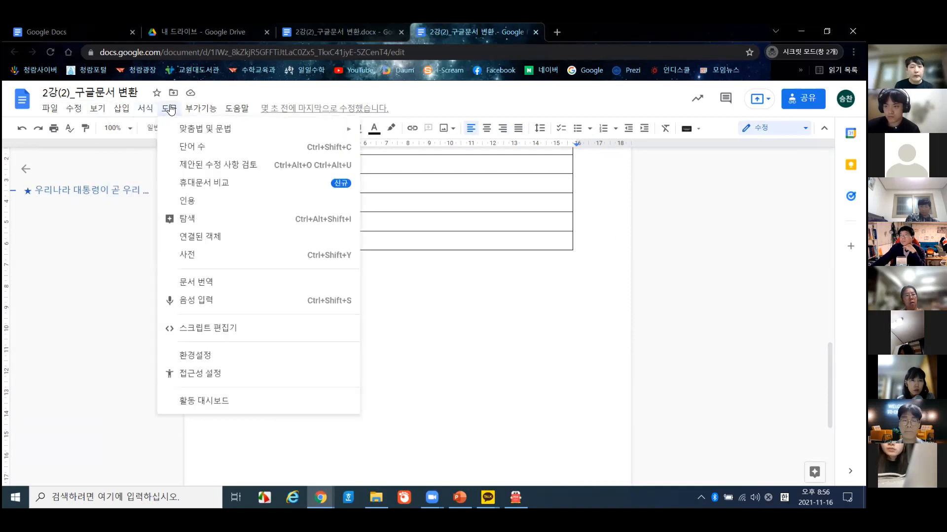
left_click(221, 308)
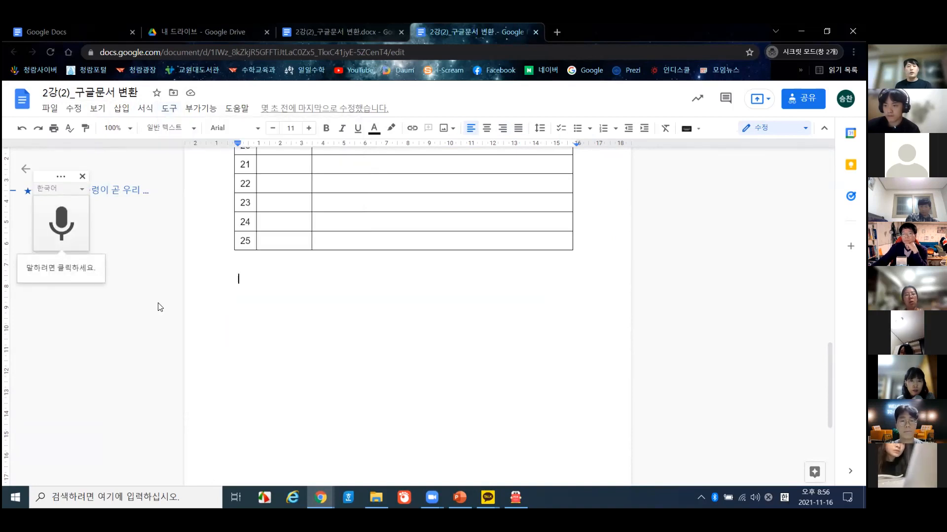
left_click_drag(45, 173, 687, 172)
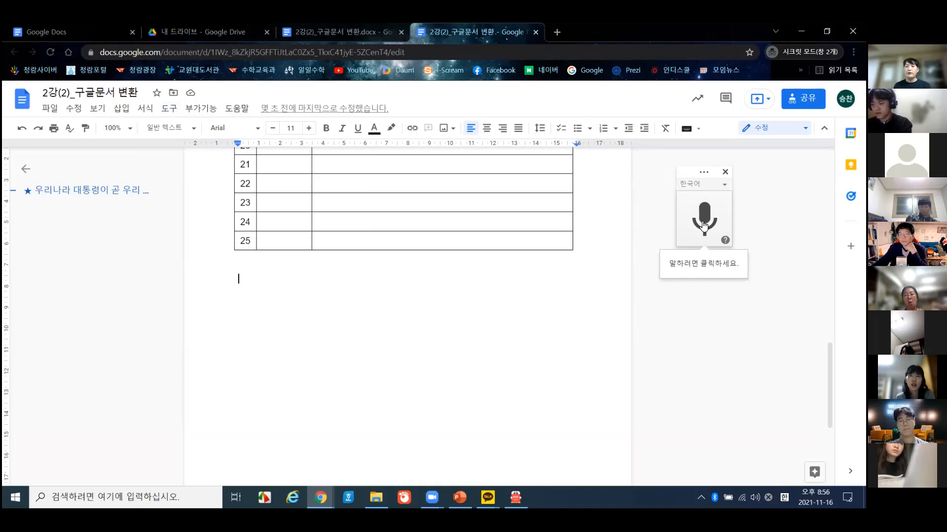
left_click(704, 226)
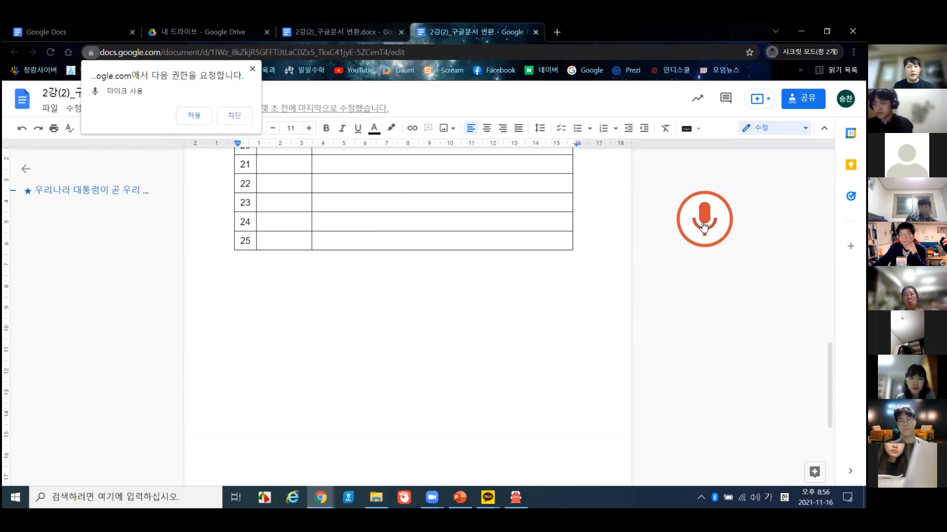
left_click(193, 114)
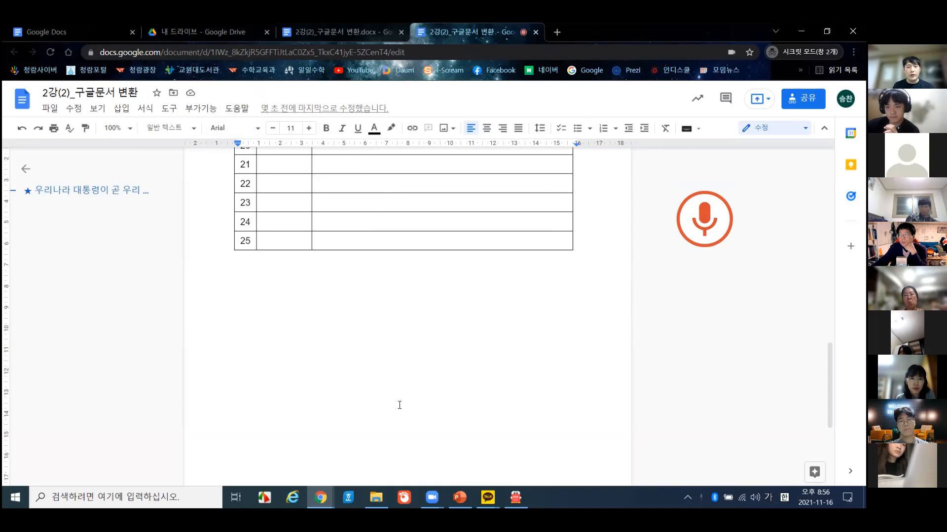
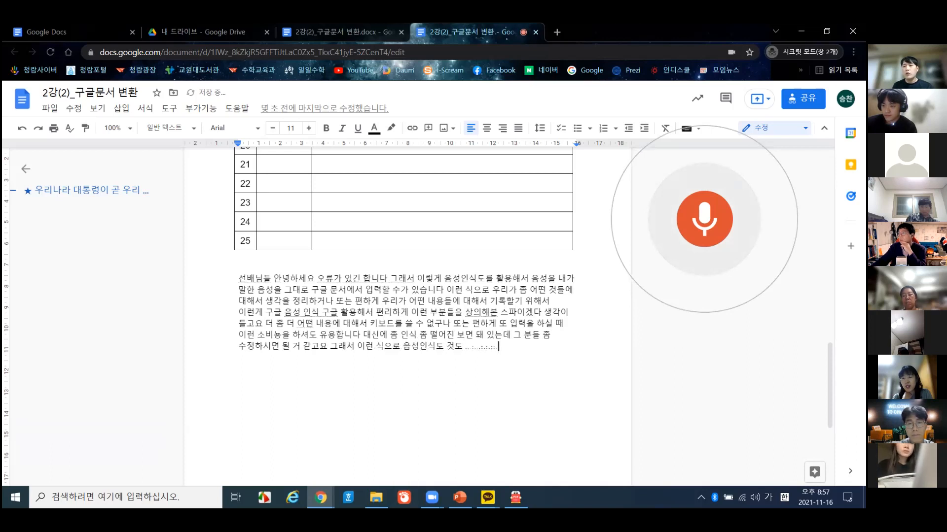
- Stop voice typing and close the converted Google Docs copy's tab
left_click(715, 229)
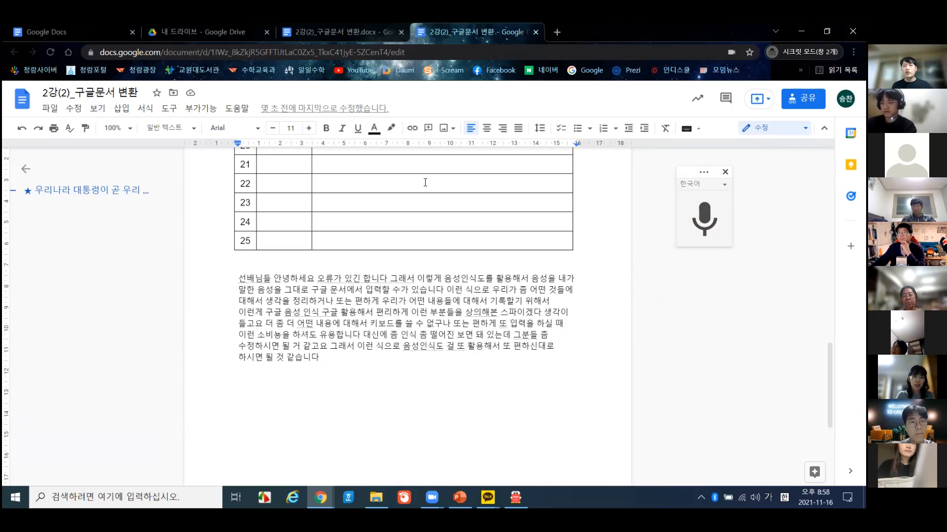
middle_click(504, 32)
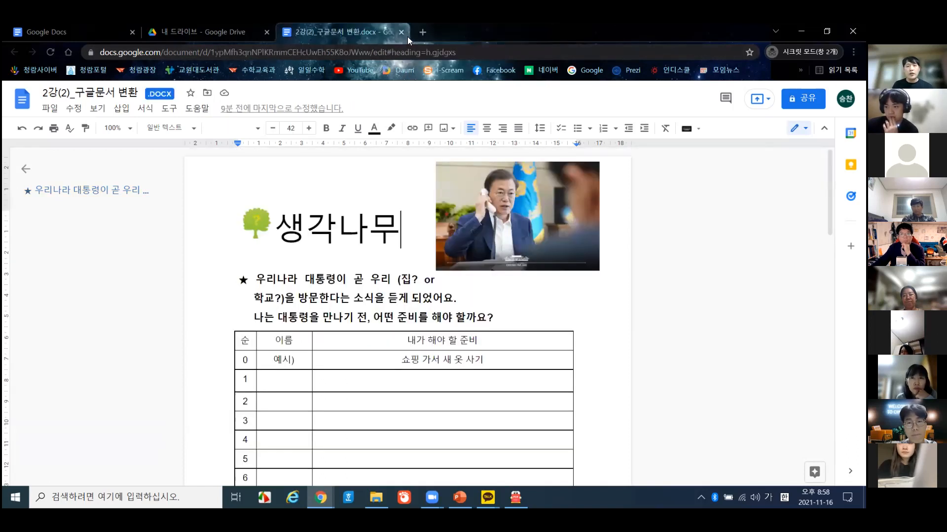
- Close the .docx tab, open the KakaoTalk chat holding the shared Slides links, then switch to the PDF viewer
middle_click(380, 31)
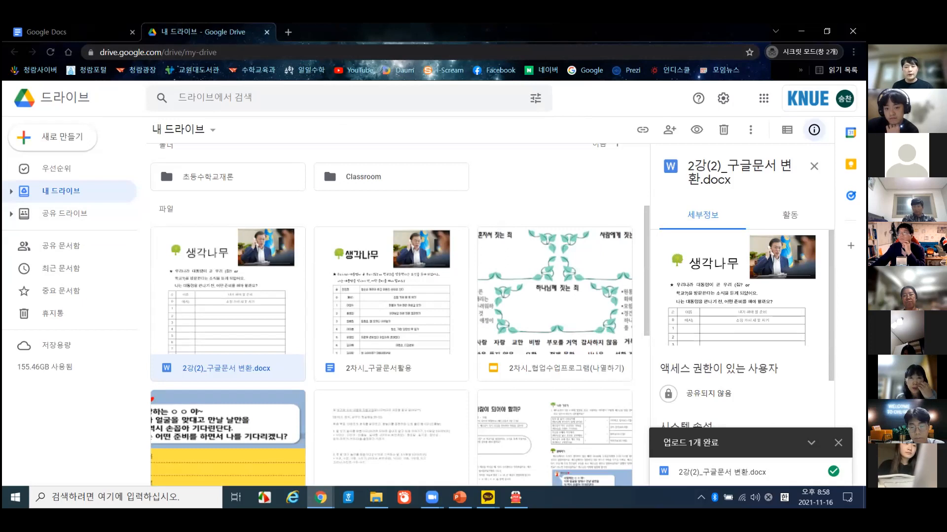
left_click(488, 497)
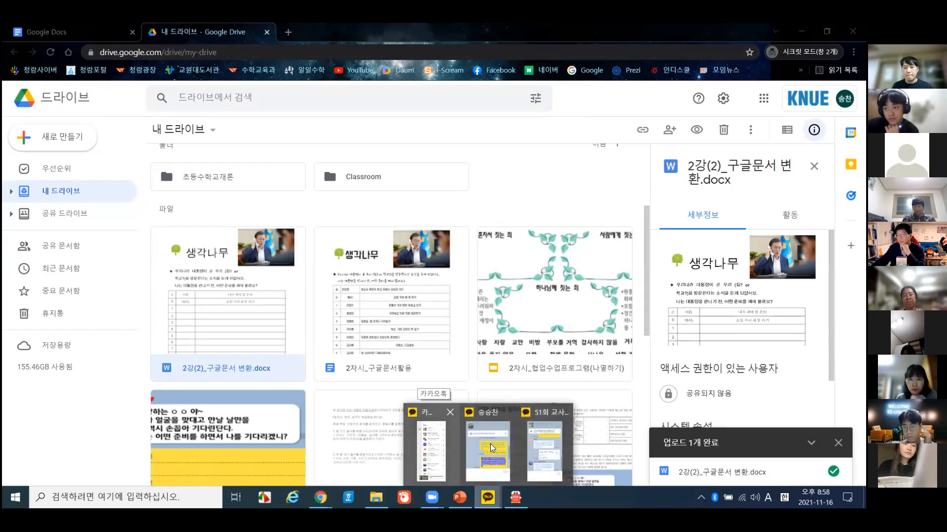
left_click(432, 449)
scroll(767, 241, "down", 1)
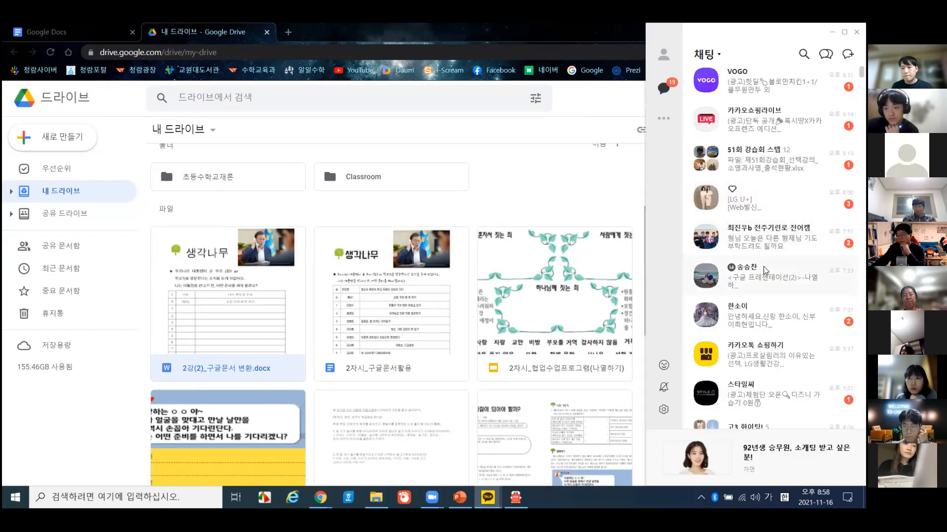
double_click(767, 274)
scroll(561, 174, "up", 2)
scroll(560, 174, "down", 2)
scroll(561, 174, "down", 1)
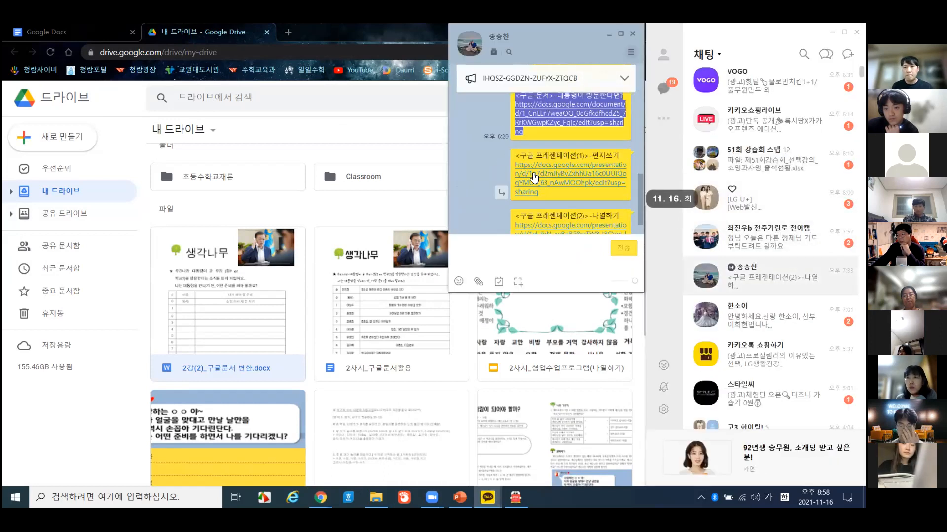
scroll(572, 200, "down", 1)
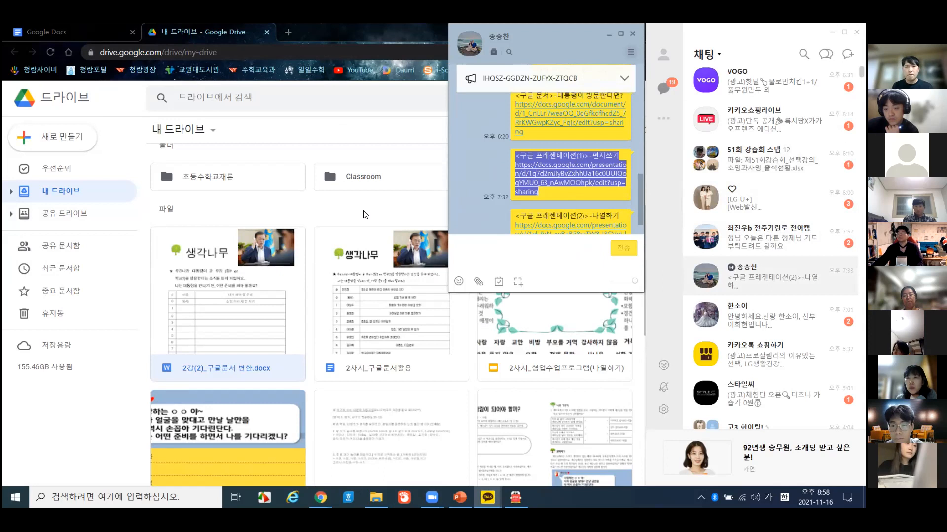
left_click(375, 208)
left_click(515, 497)
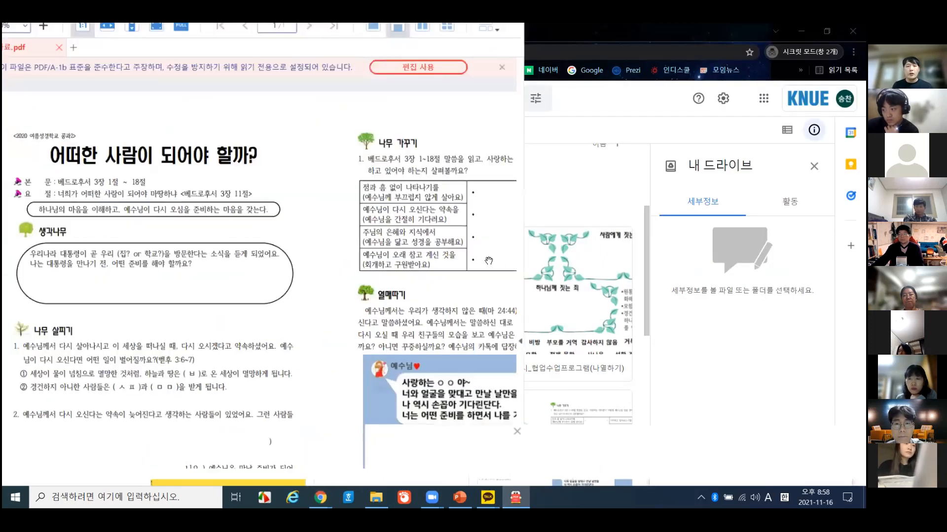
- Close the ad banner under the 2강(1)_공과자료.pdf handout and bring up KakaoTalk's chat list
scroll(529, 254, "down", 3)
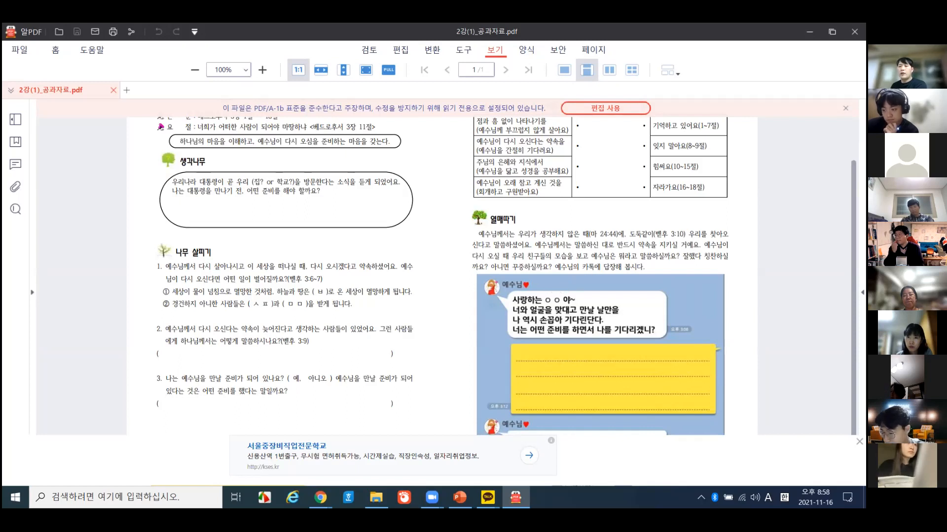
left_click(860, 442)
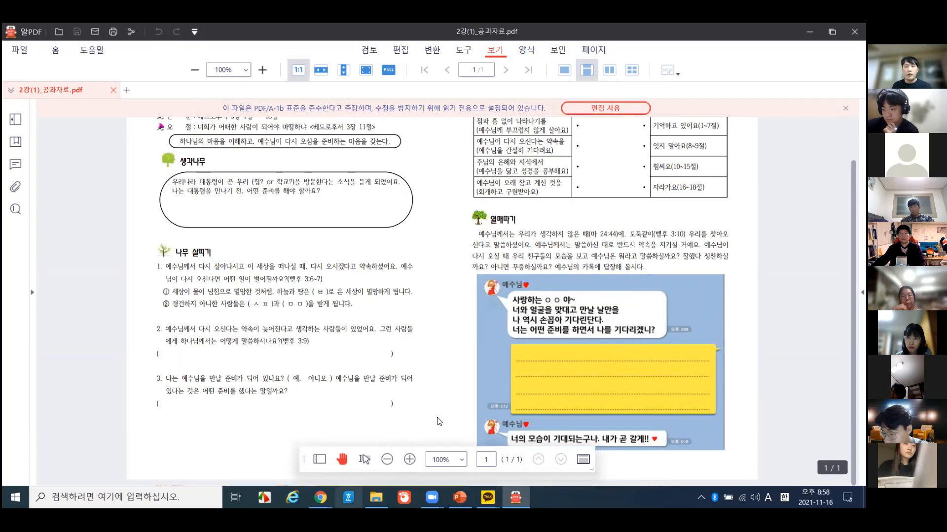
mouse_move(320, 498)
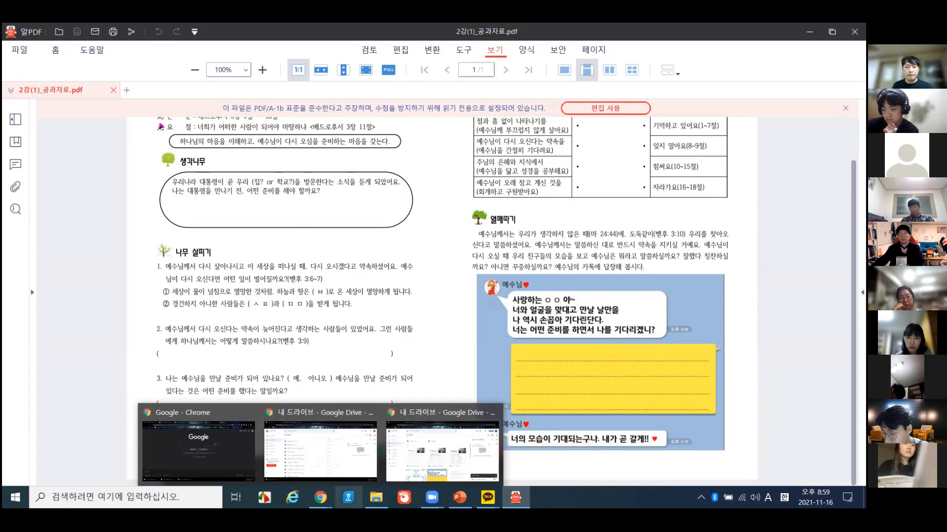
mouse_move(459, 497)
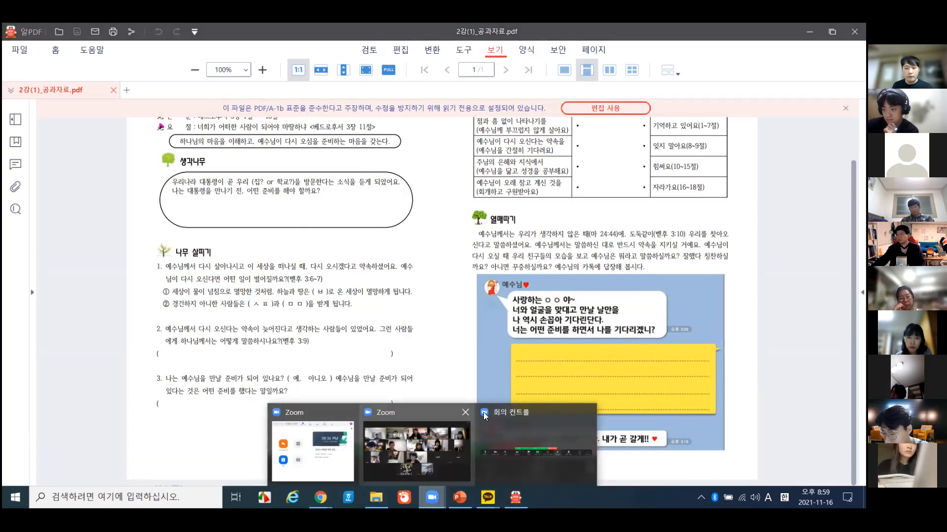
left_click(420, 446)
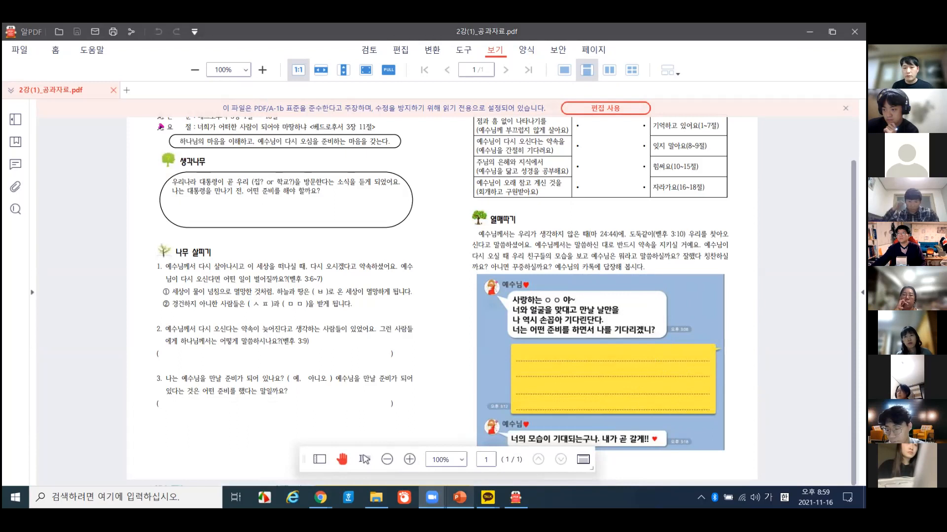
mouse_move(487, 496)
left_click(449, 456)
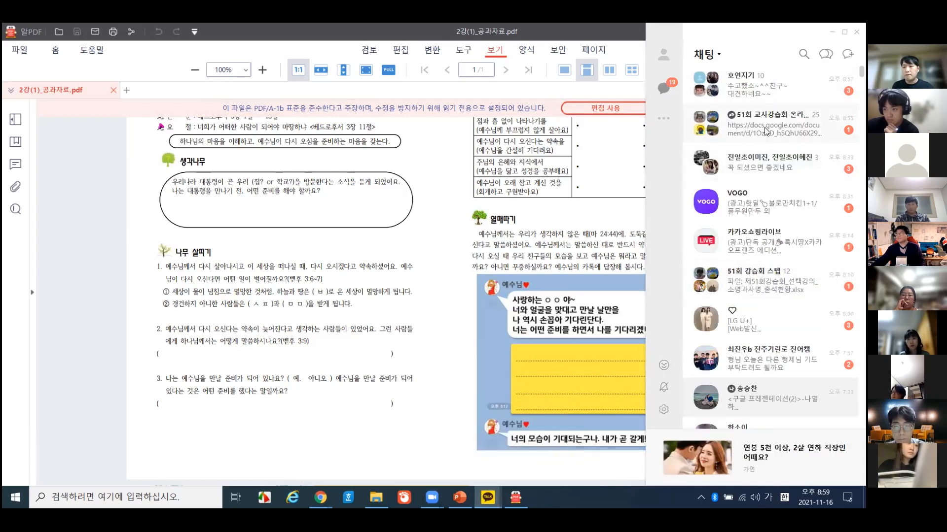
- Paste and send the 편지쓰기 Slides link in the 51회 교사강습회 group chat, then close that chat
double_click(765, 130)
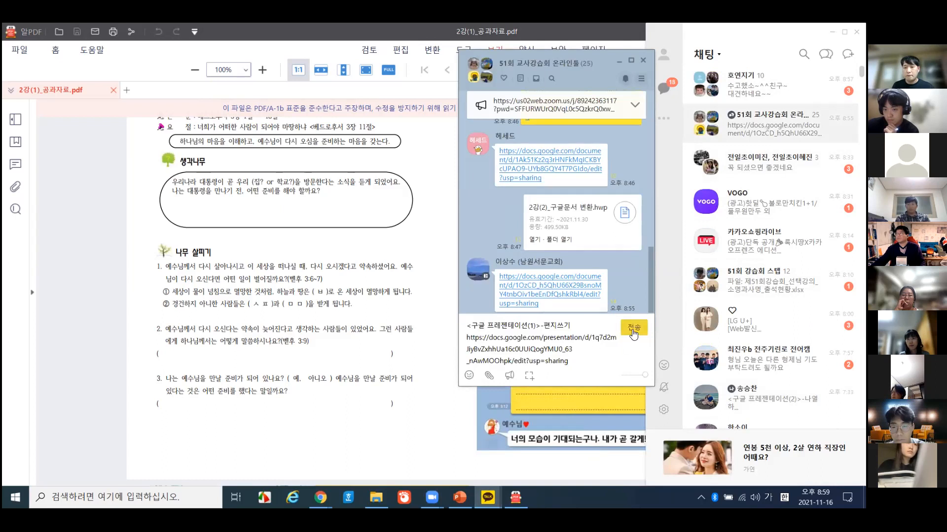
left_click(633, 329)
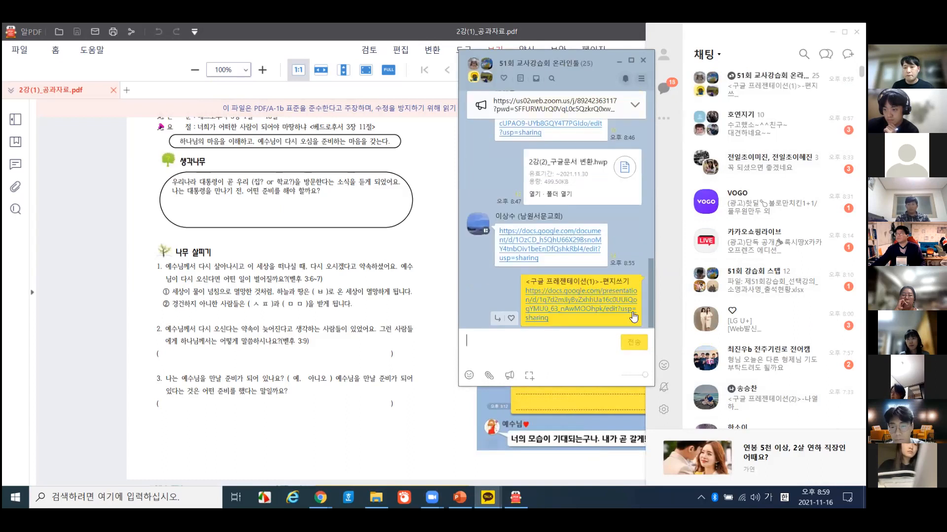
left_click(645, 61)
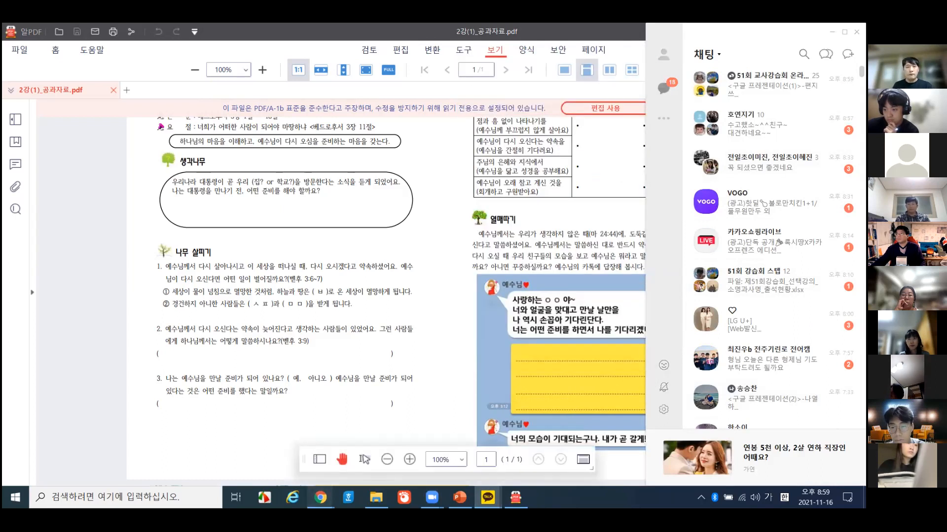
mouse_move(320, 497)
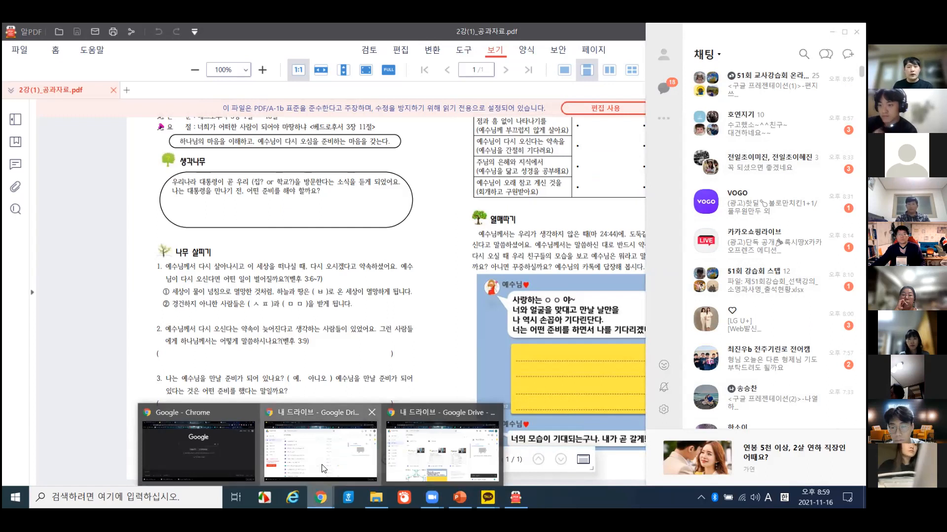
left_click(320, 449)
- Retry the Drive sign-in, then close the signed-out Chrome window and return to the signed-in My Drive
left_click(540, 300)
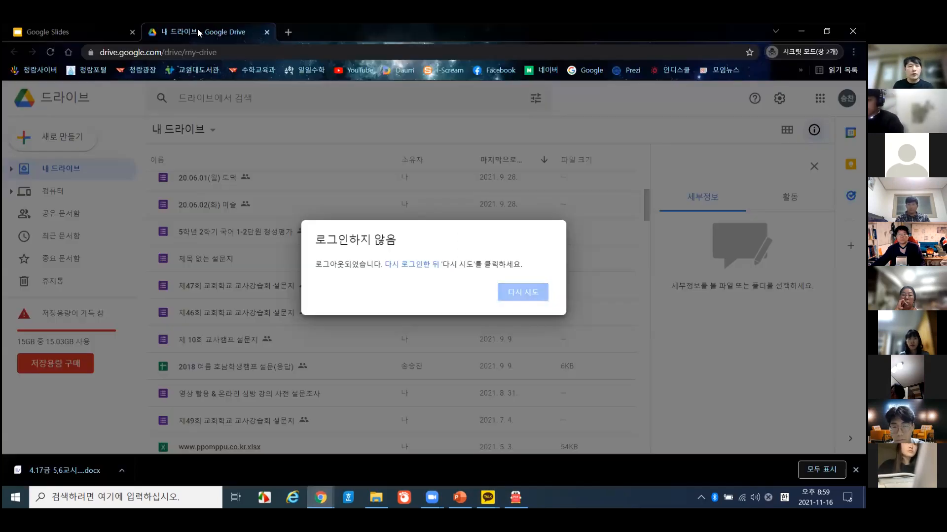
left_click(533, 294)
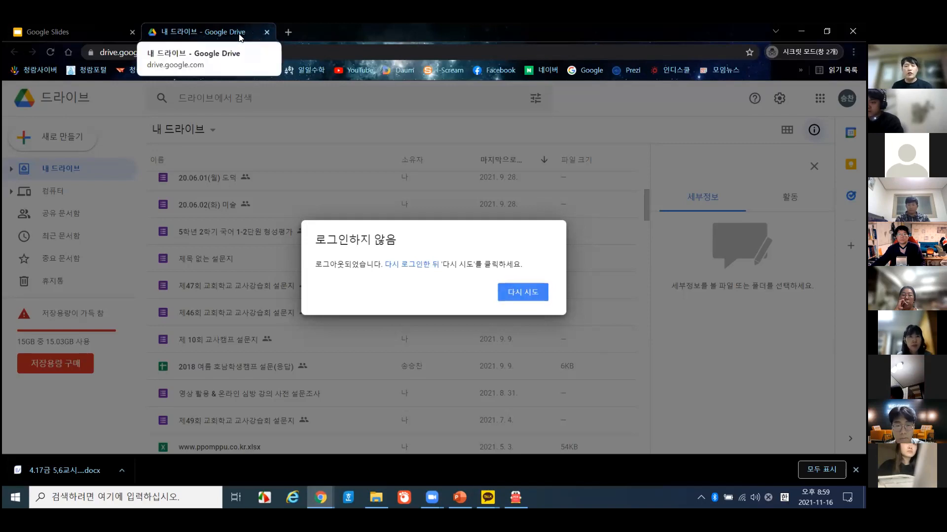
left_click(267, 33)
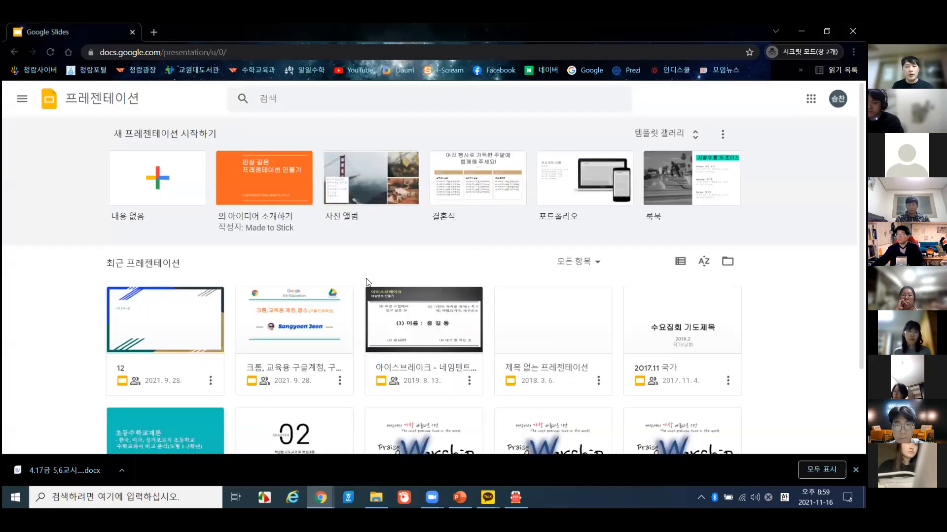
left_click(853, 31)
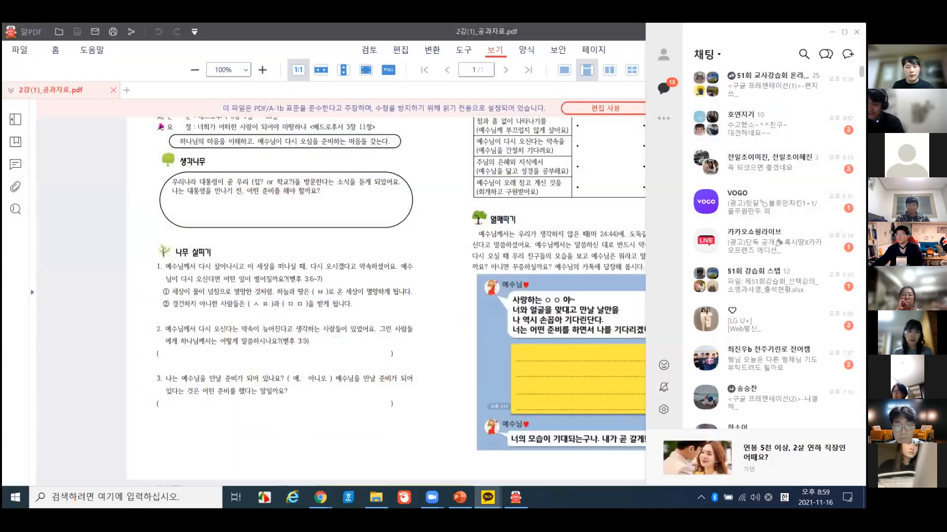
left_click(320, 497)
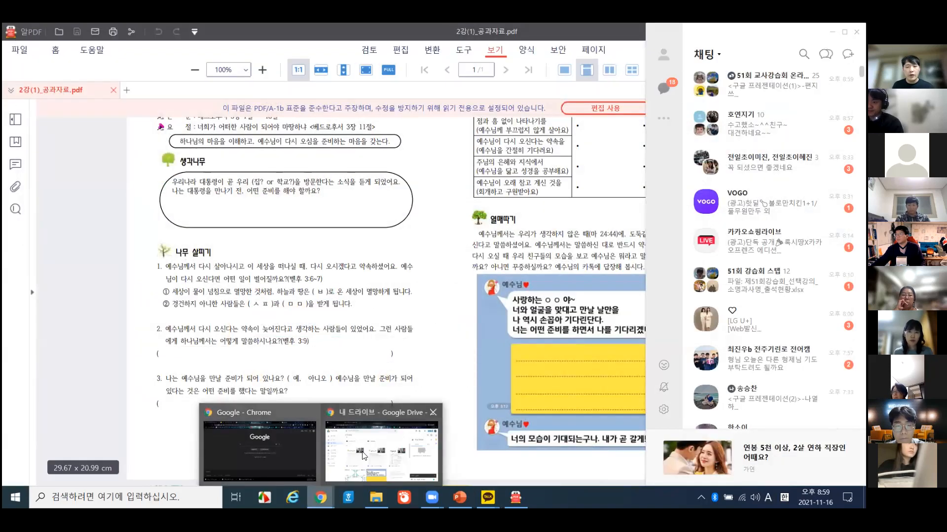
left_click(363, 455)
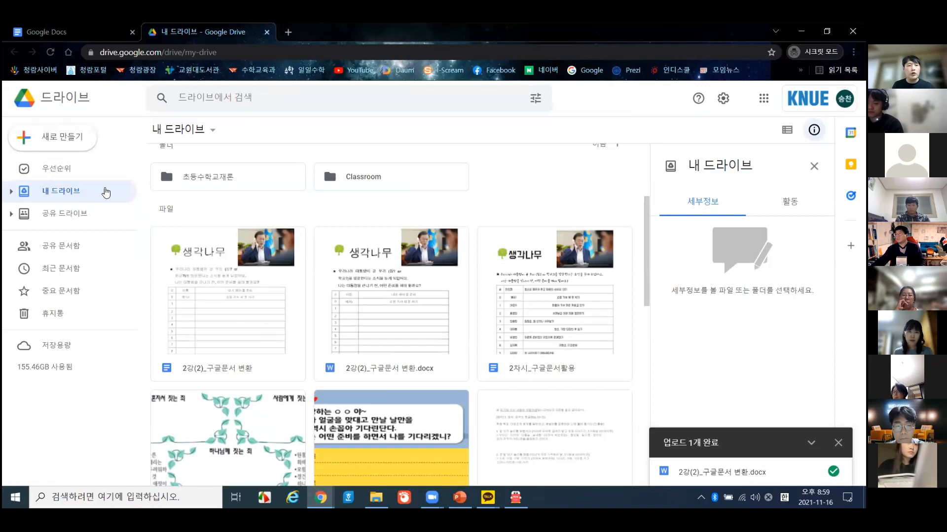
scroll(397, 344, "down", 5)
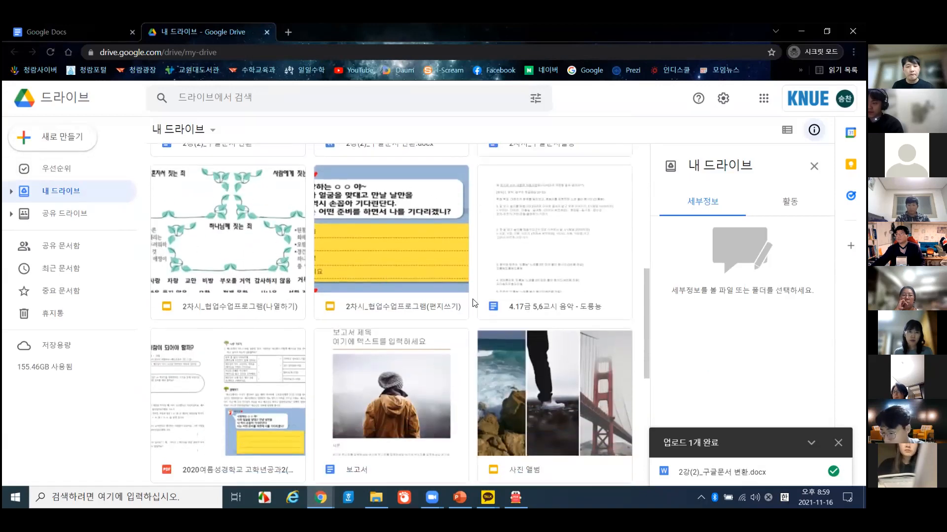
- Open the 2차시_협업수업프로그램(편지쓰기) presentation and glance at slide 4 before returning to slide 1
double_click(372, 259)
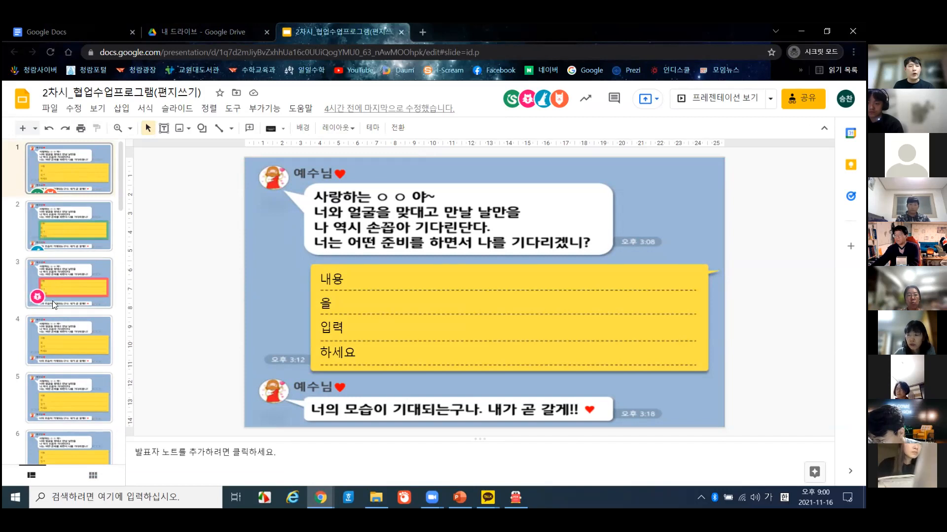
left_click(57, 351)
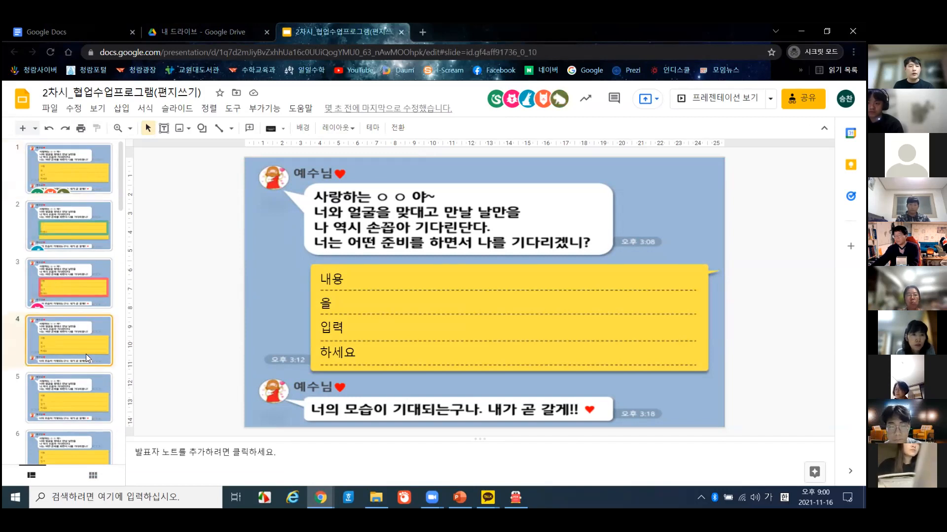
left_click(84, 185)
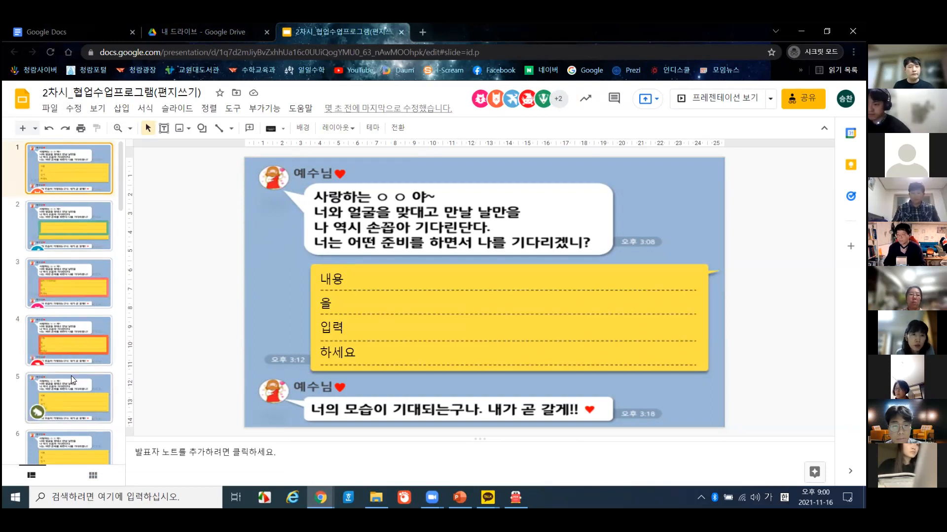
- Review the answers on slides 5, 4, 3 and 2, then go back to slide 1
scroll(74, 397, "down", 1)
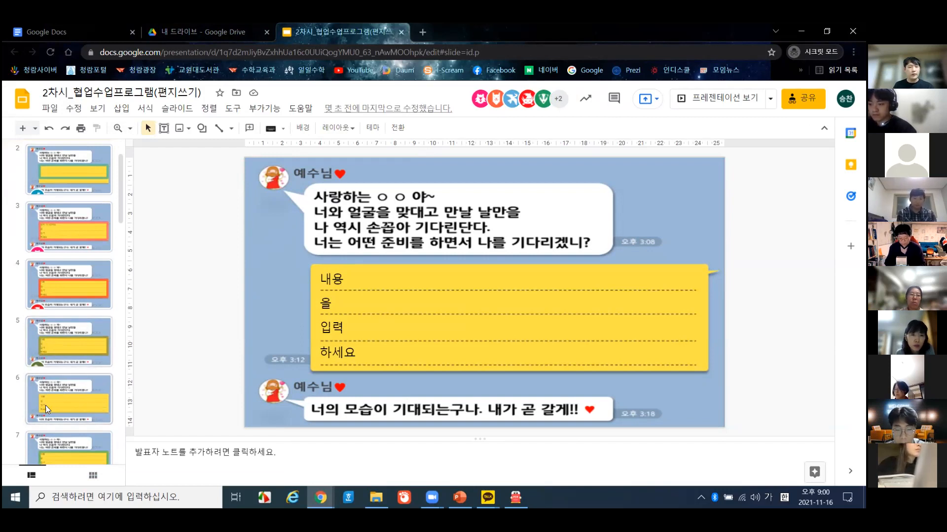
scroll(81, 356, "up", 1)
scroll(81, 356, "down", 2)
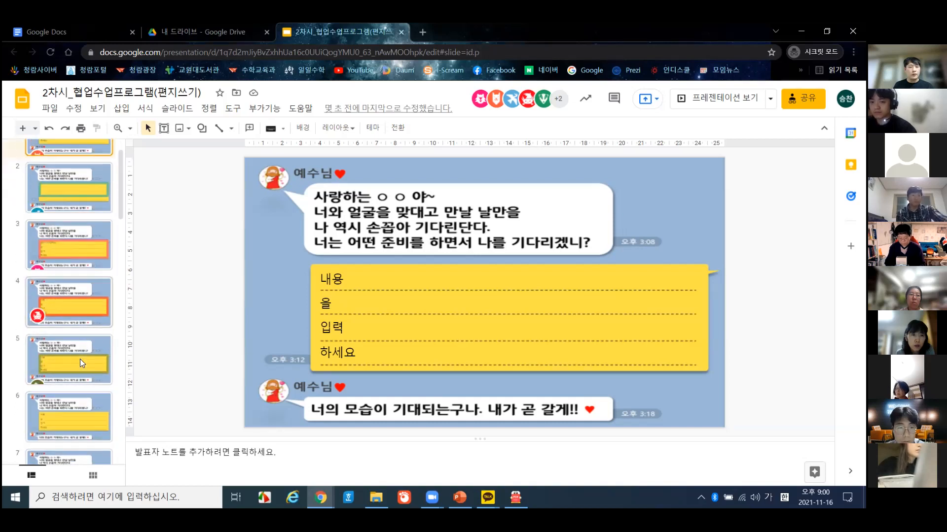
left_click(78, 293)
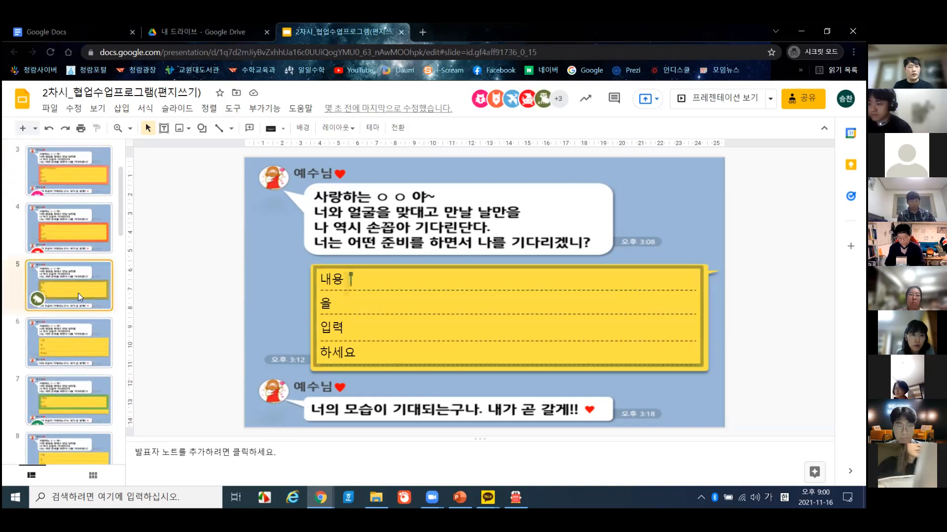
left_click(77, 248)
scroll(77, 247, "up", 2)
left_click(72, 270)
left_click(66, 237)
left_click(66, 165)
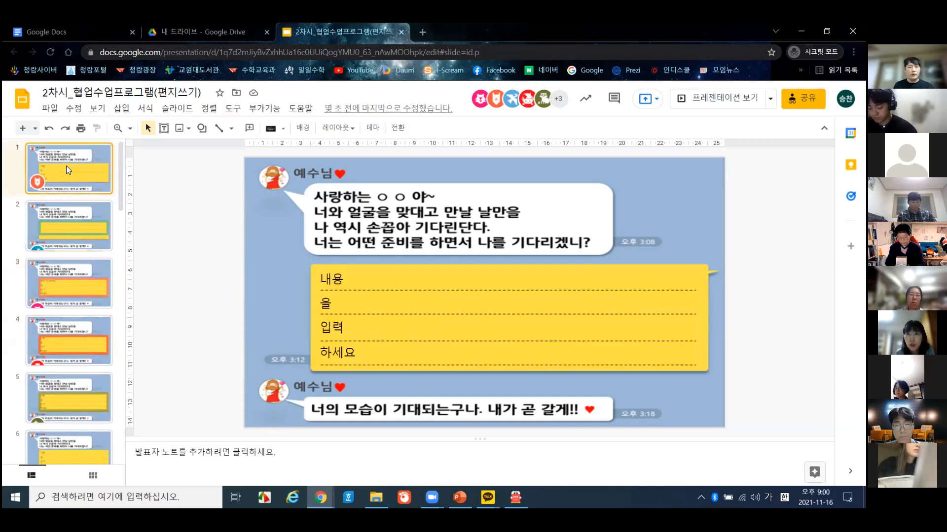
- Check the answers on slides 7, 8, 6 and 9
scroll(84, 258, "down", 3)
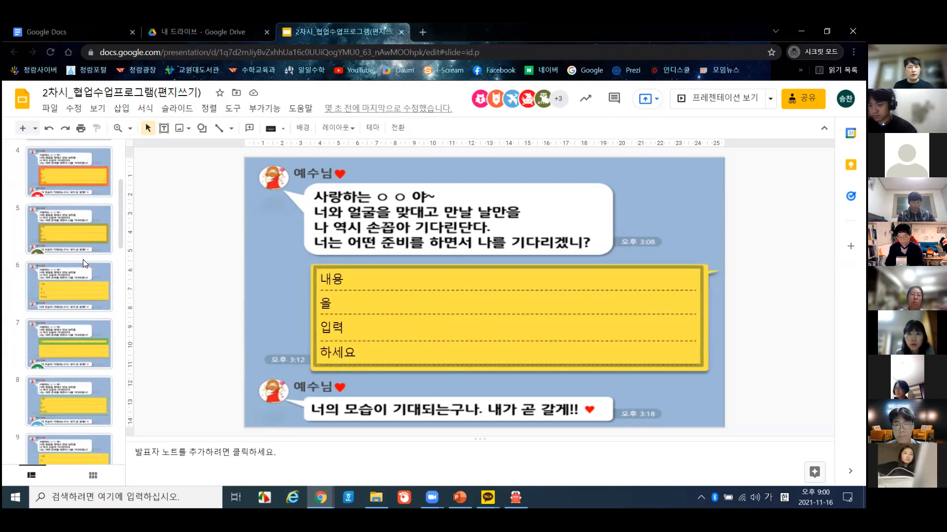
left_click(73, 351)
scroll(73, 351, "down", 2)
left_click(72, 303)
scroll(73, 301, "down", 3)
scroll(73, 300, "up", 5)
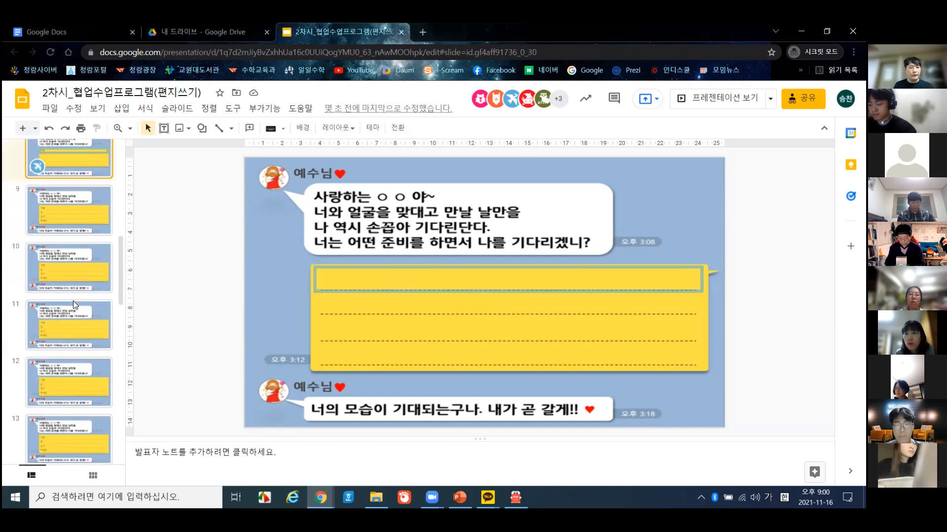
left_click(57, 292)
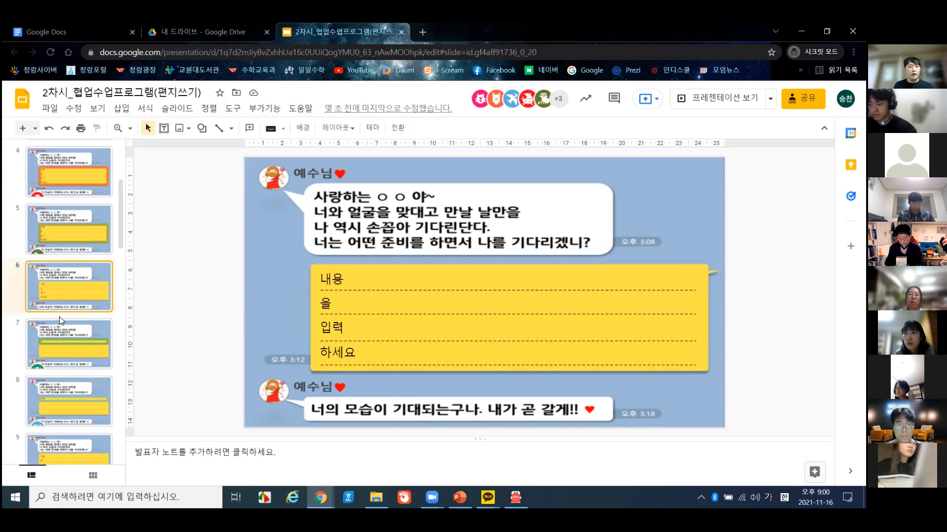
scroll(60, 317, "up", 3)
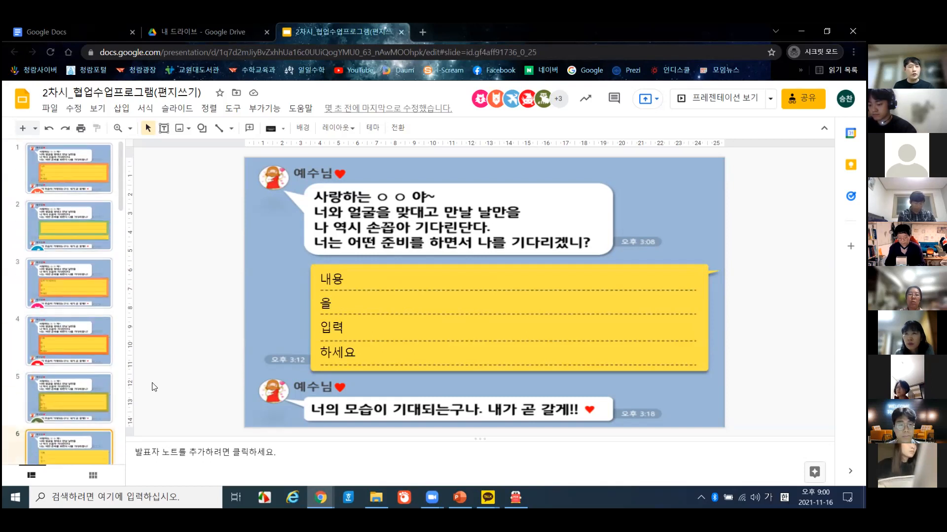
scroll(151, 385, "down", 1)
left_click(86, 364)
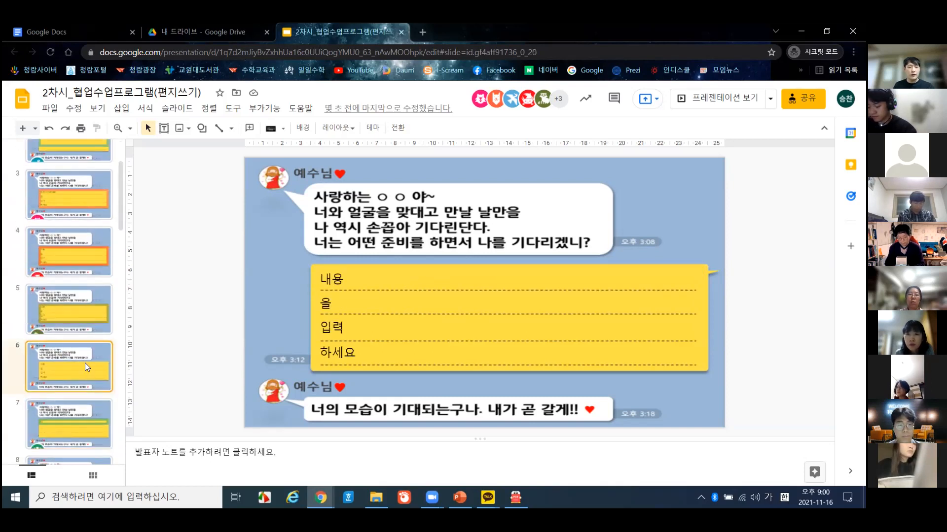
scroll(147, 346, "down", 1)
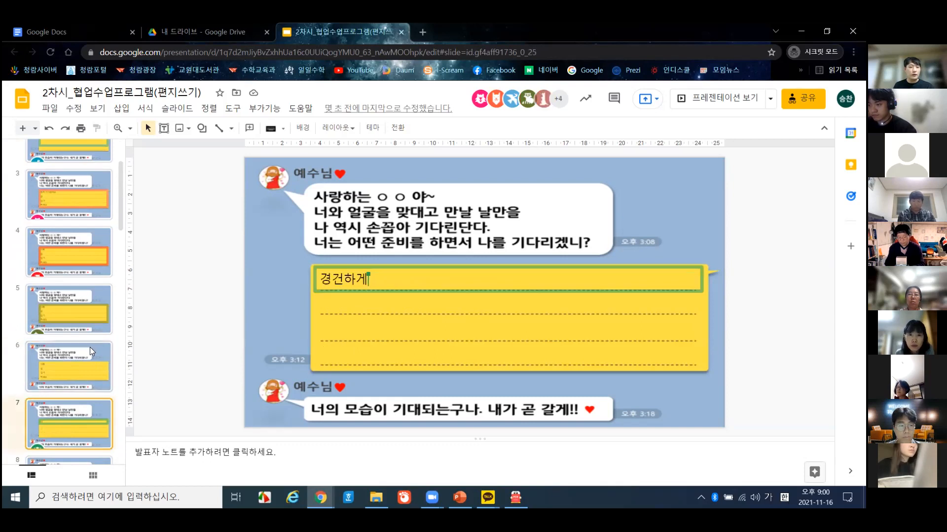
scroll(89, 347, "down", 5)
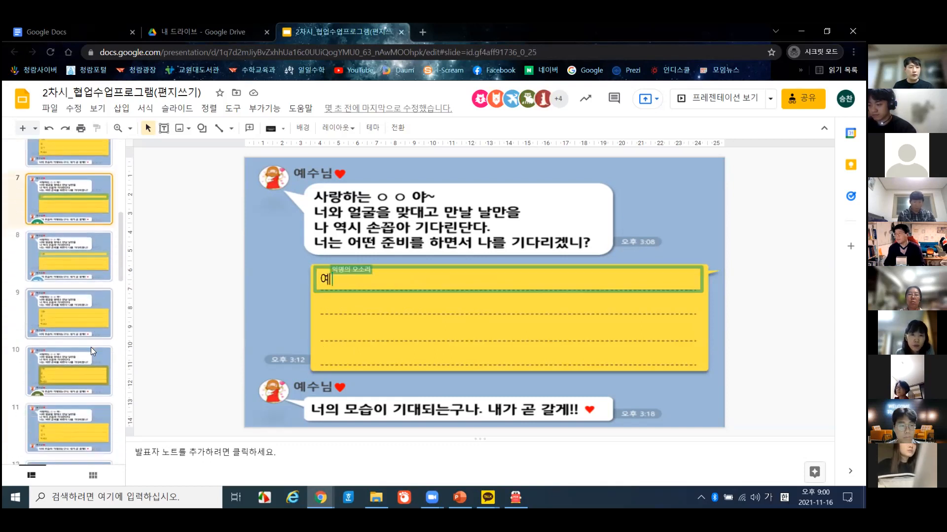
left_click(68, 251)
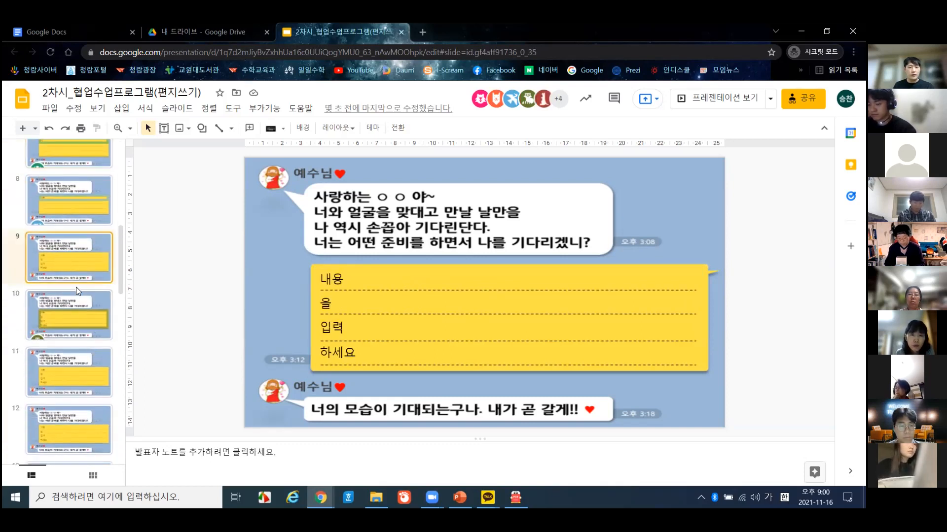
- Read slide 2's answer, check slides 9 and 11, and end back on slide 2
scroll(82, 358, "down", 2)
scroll(83, 363, "down", 3)
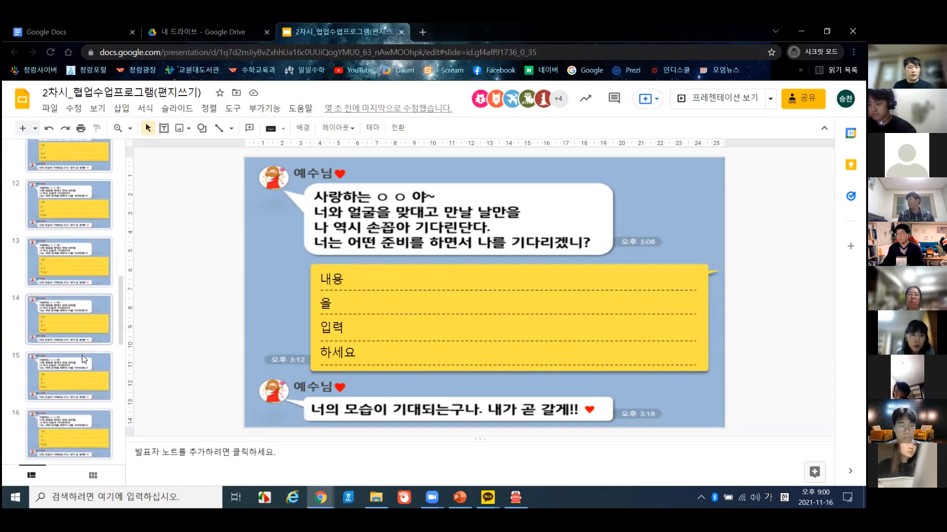
scroll(82, 355, "down", 8)
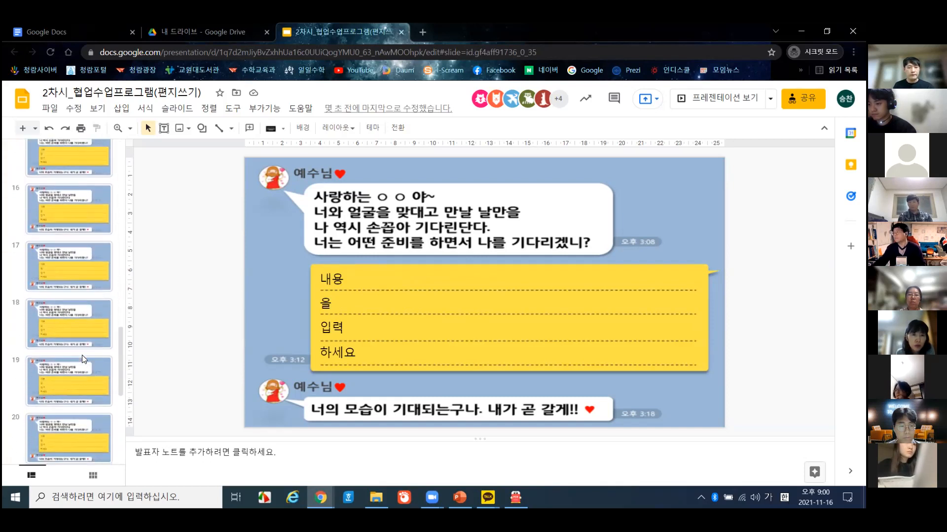
scroll(82, 355, "up", 20)
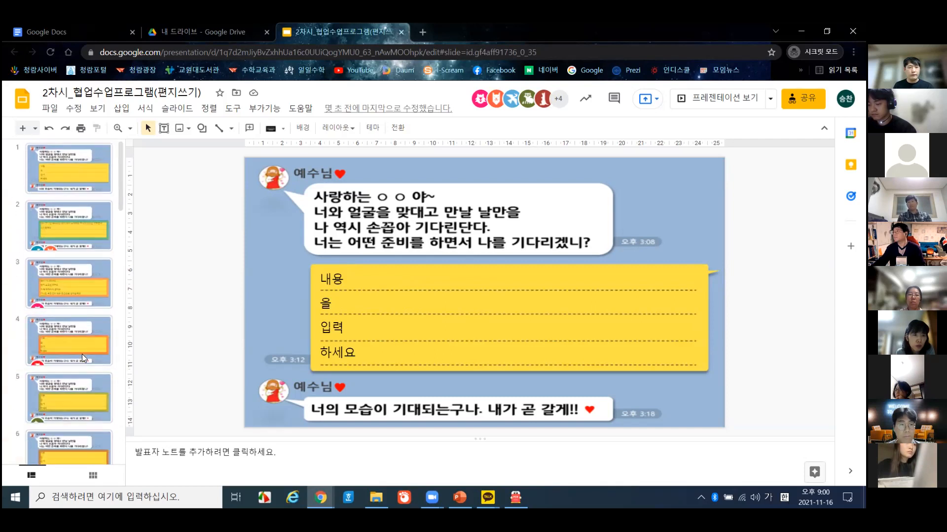
left_click(72, 225)
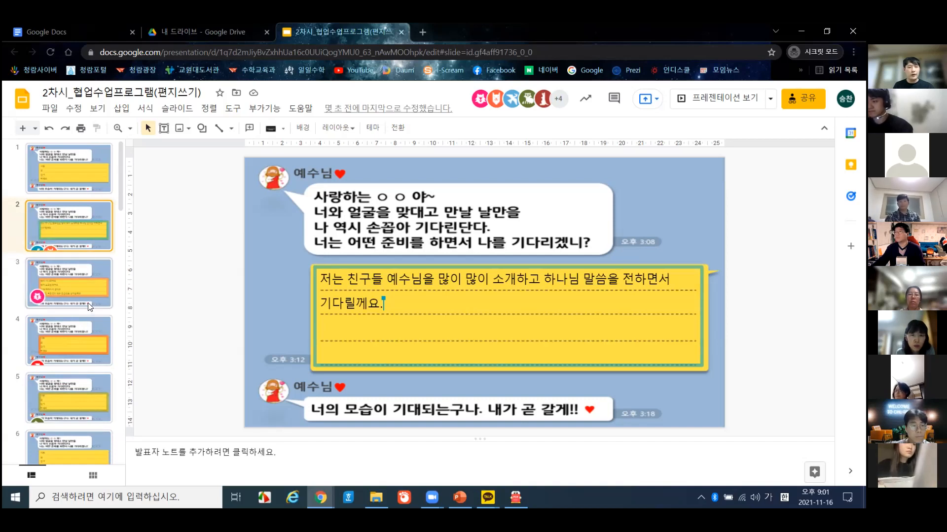
scroll(66, 258, "down", 5)
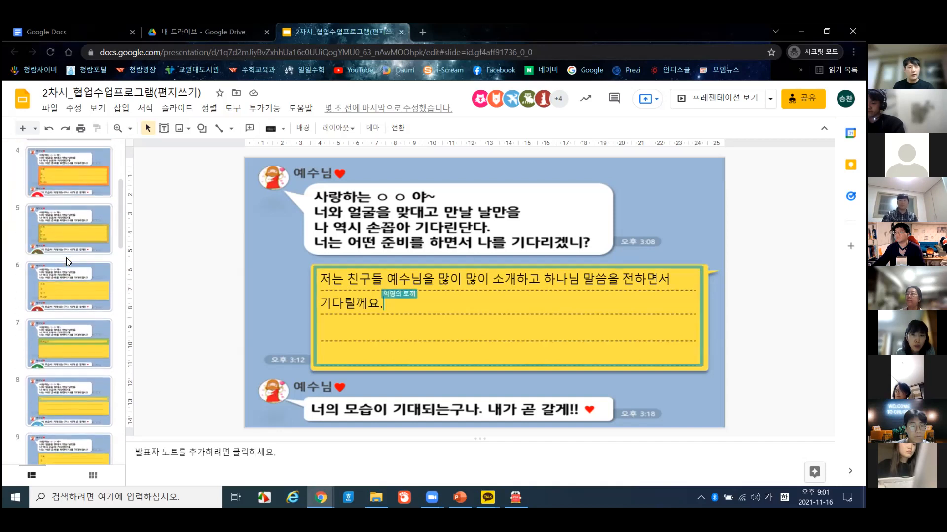
left_click(70, 396)
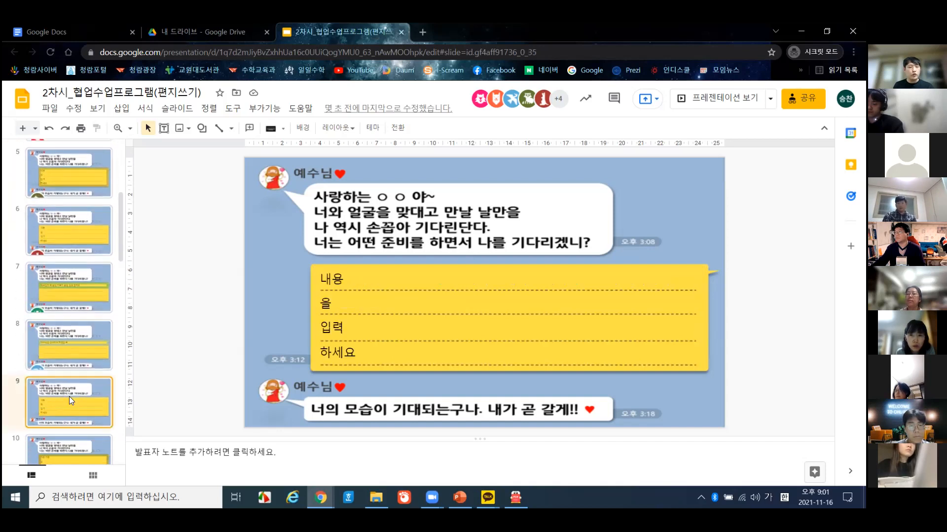
scroll(64, 384, "down", 1)
scroll(59, 361, "down", 1)
left_click(60, 406)
scroll(60, 406, "up", 6)
left_click(60, 240)
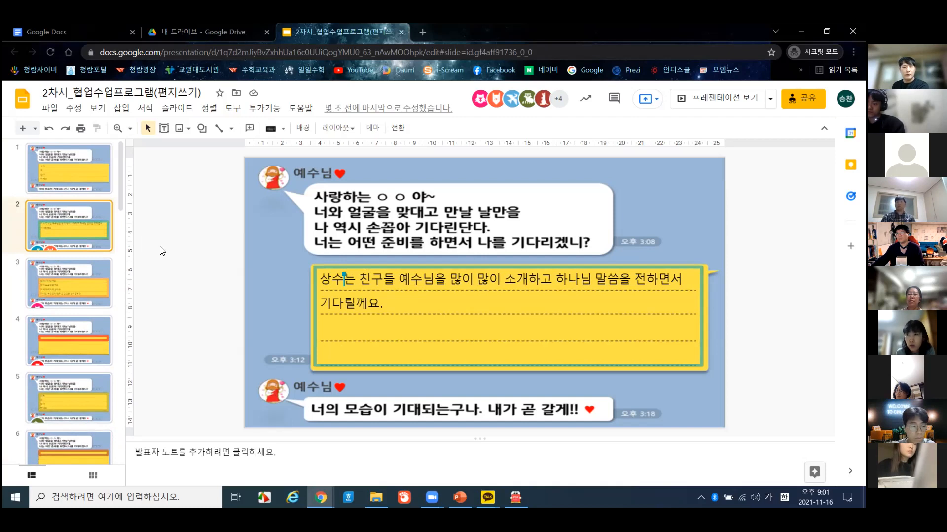
- Read slide 3's reply, compare it with slides 5, 4 and 2, and settle back on slide 3
left_click(63, 283)
scroll(75, 297, "down", 2)
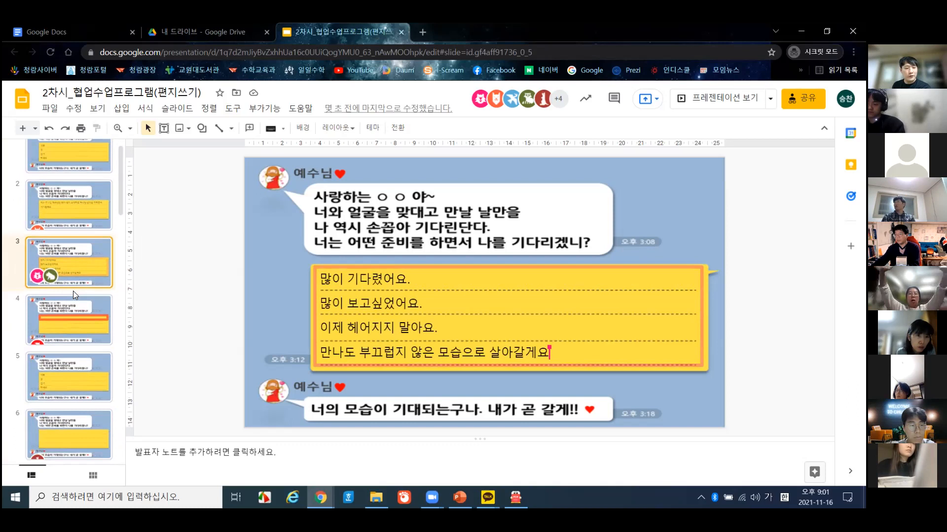
left_click(68, 291)
left_click(68, 229)
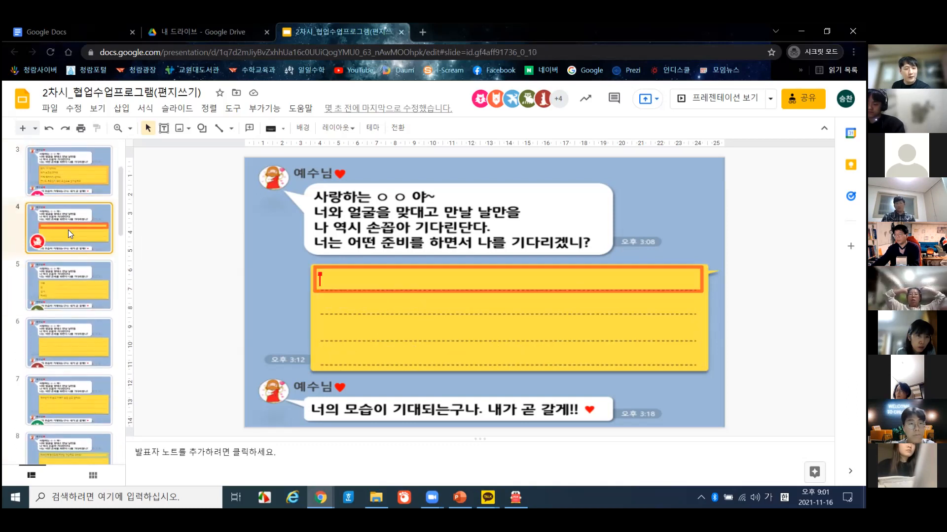
scroll(68, 234, "up", 1)
left_click(72, 234)
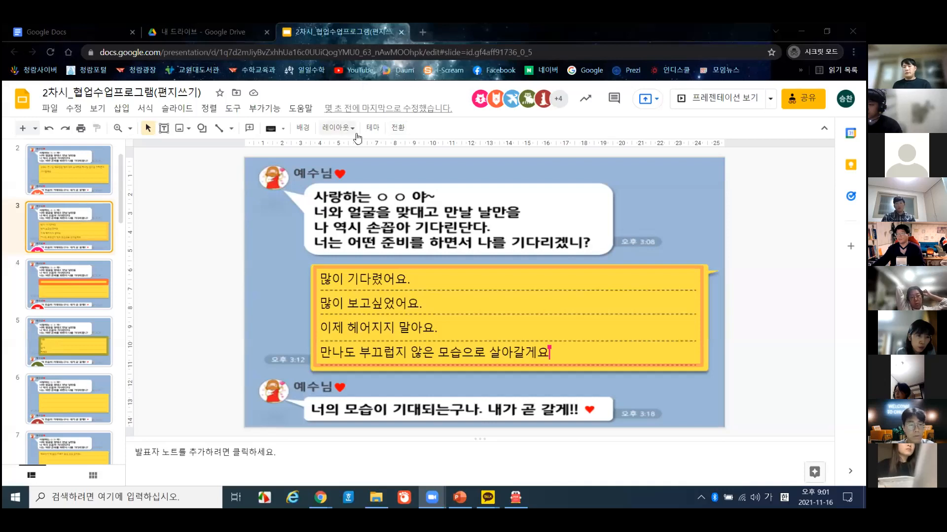
scroll(78, 253, "up", 1)
left_click(77, 250)
left_click(71, 267)
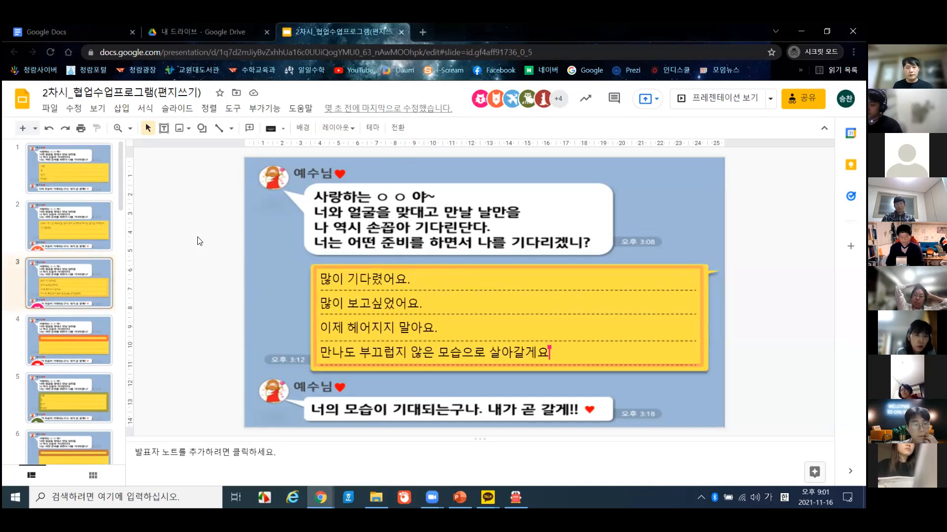
scroll(198, 241, "down", 1)
scroll(197, 242, "up", 2)
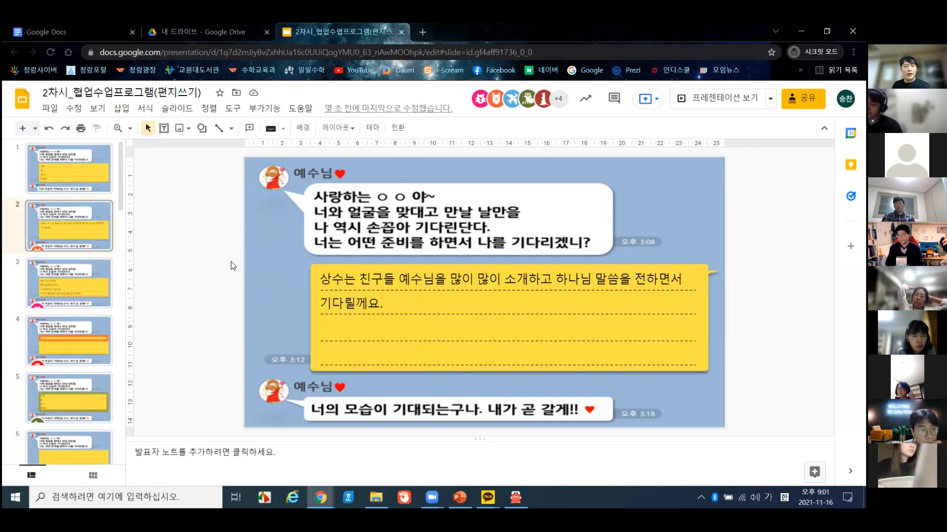
left_click(71, 275)
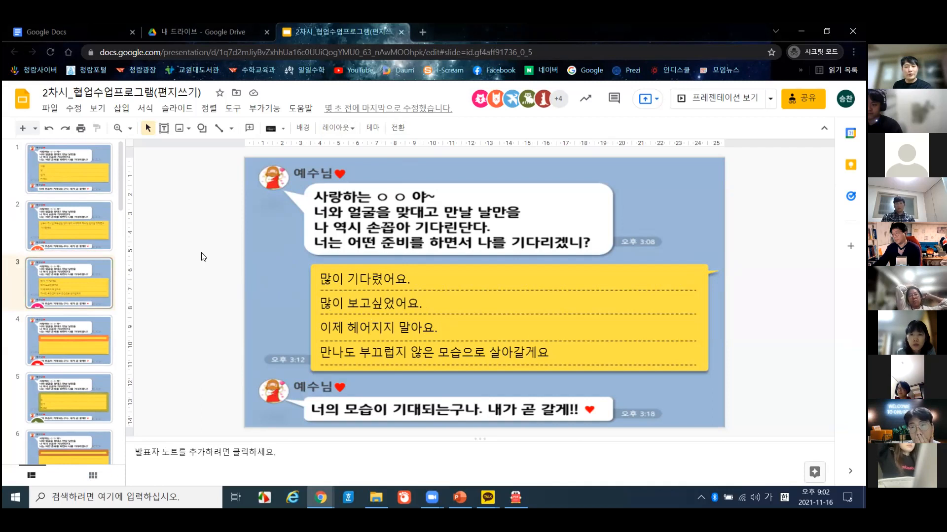
- Step down through the slides to slide 17 with the arrow keys, then back up to slide 1
key("Down")
key("Down")
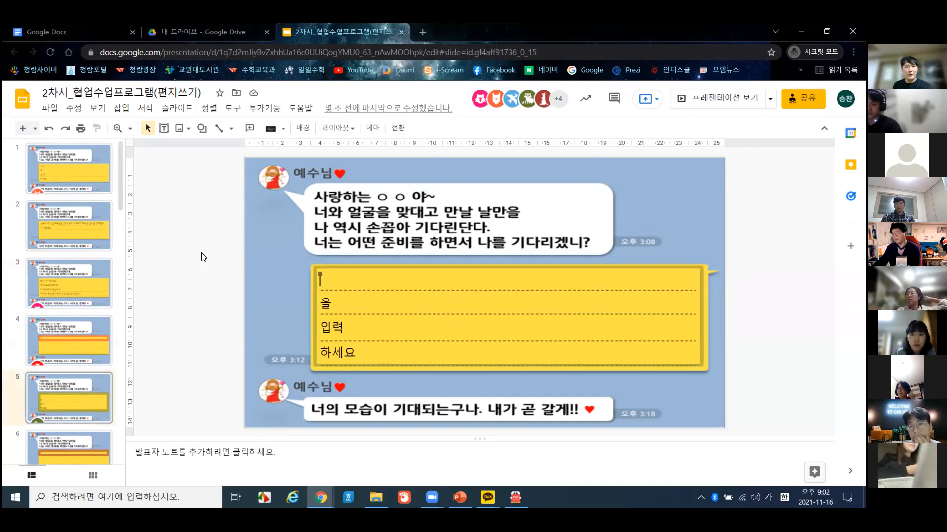
key("Down")
key("Down")
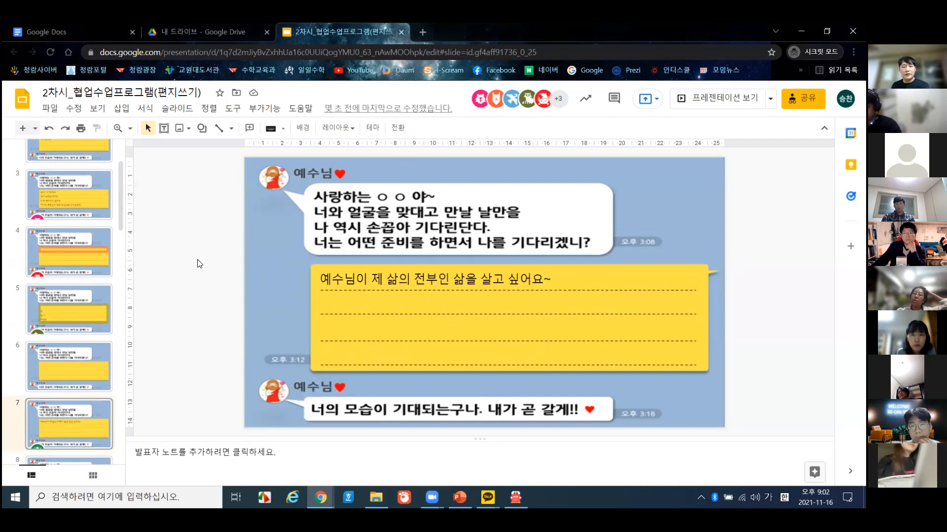
key("Down")
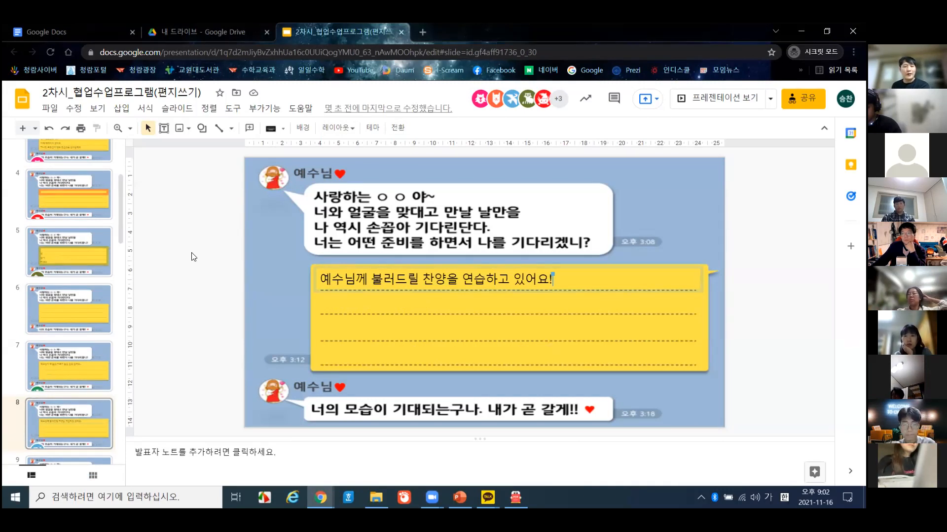
key("Down")
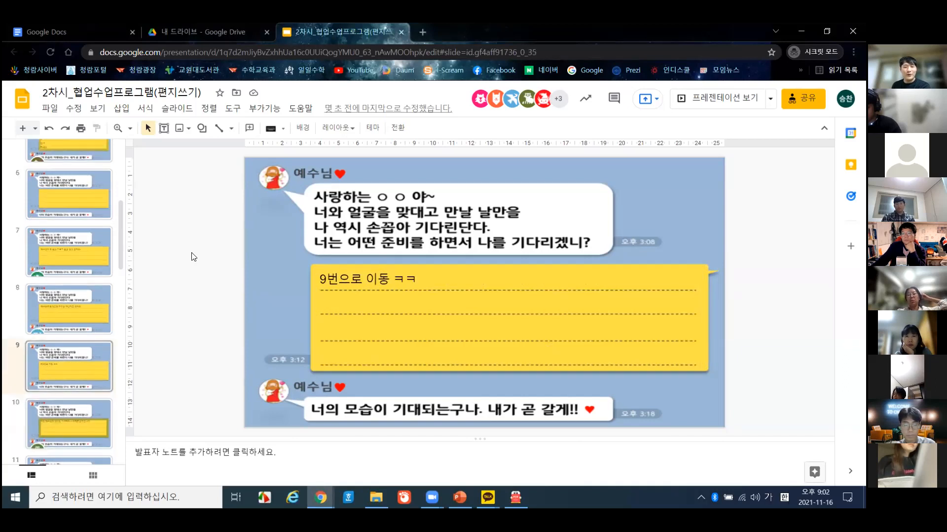
key("Down")
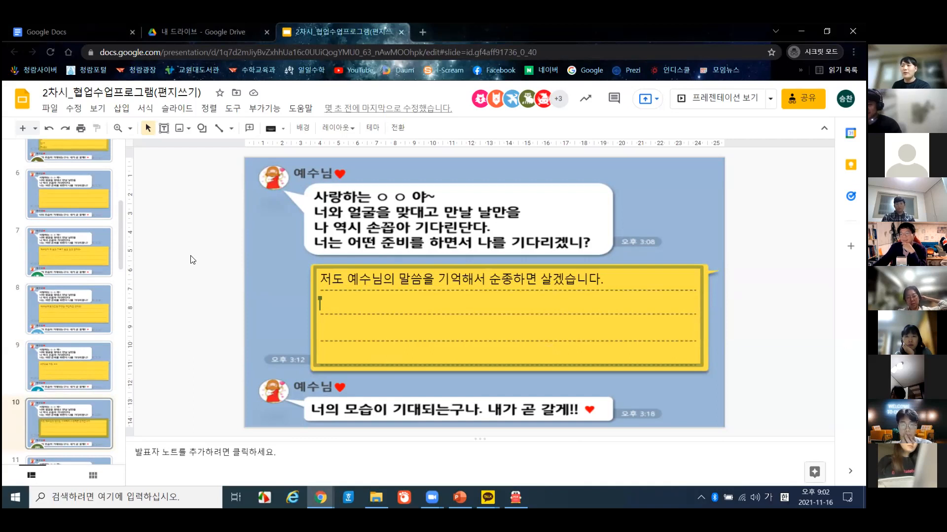
key("Down")
key("Down")
key("Down")
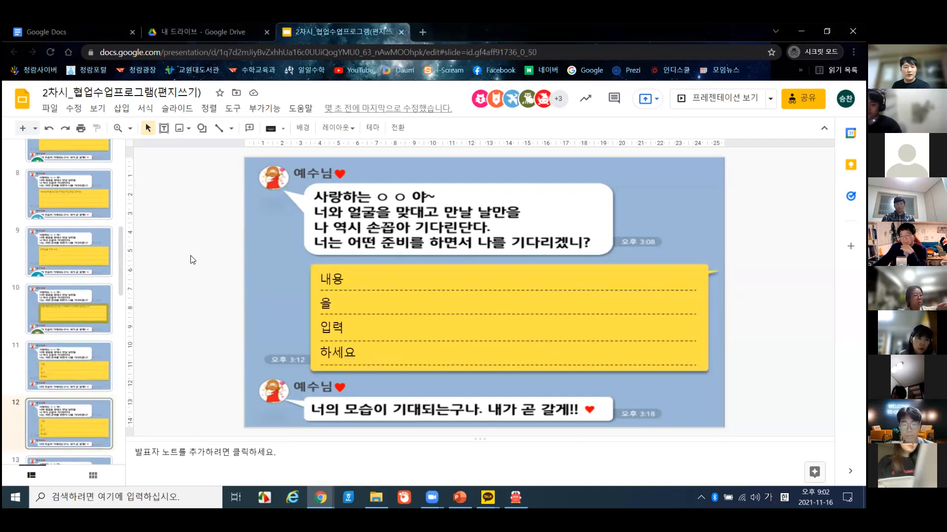
key("Down")
key("Down")
key("Down")
key("Down")
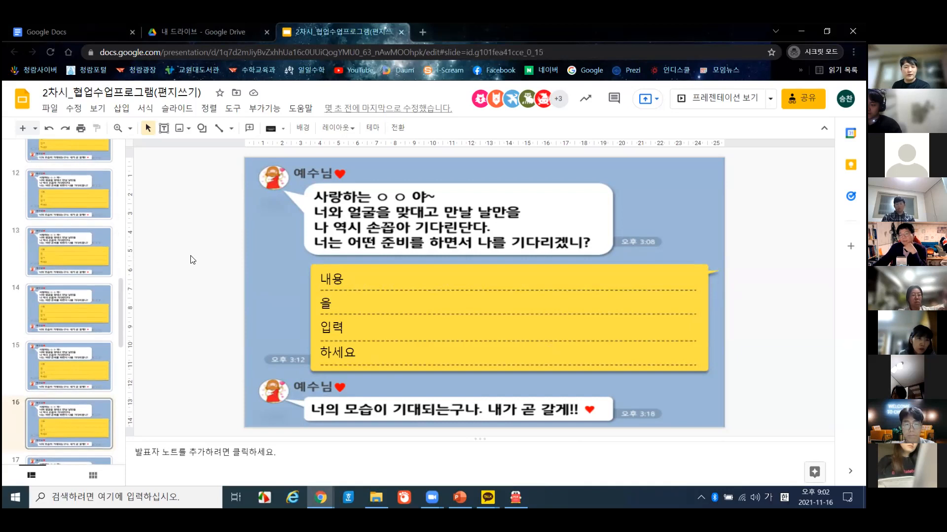
key("Up")
key("Up")
key("Up")
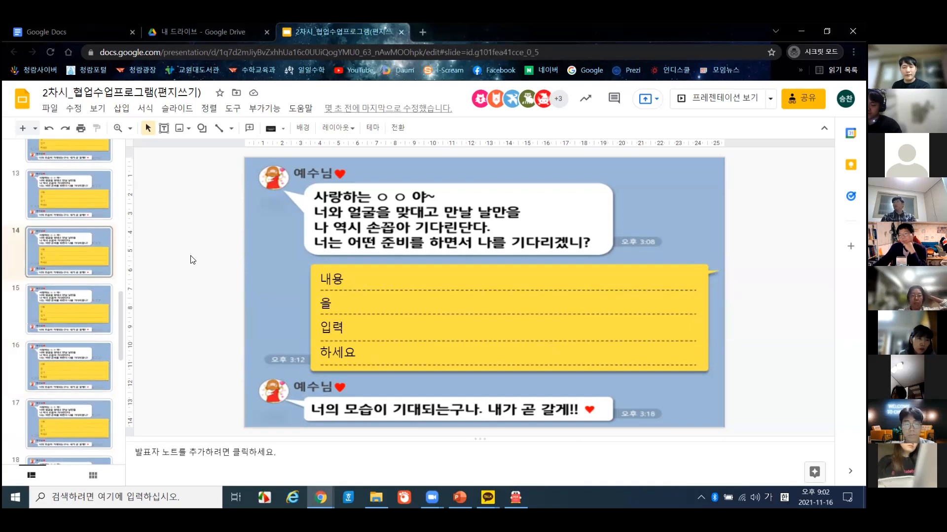
key("Up")
key("Up")
key("Up")
key("Up")
key("Up")
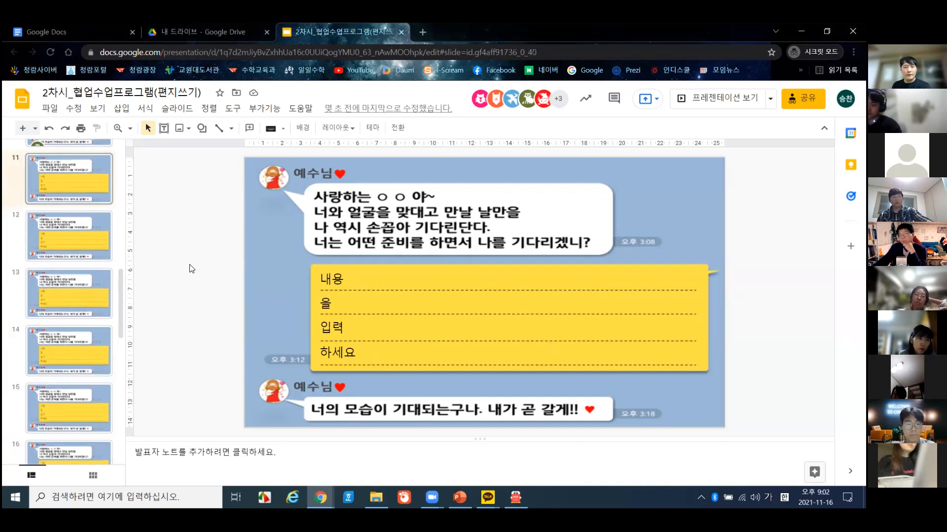
key("Up")
key("Up")
key("Up")
key("Up")
key("Up")
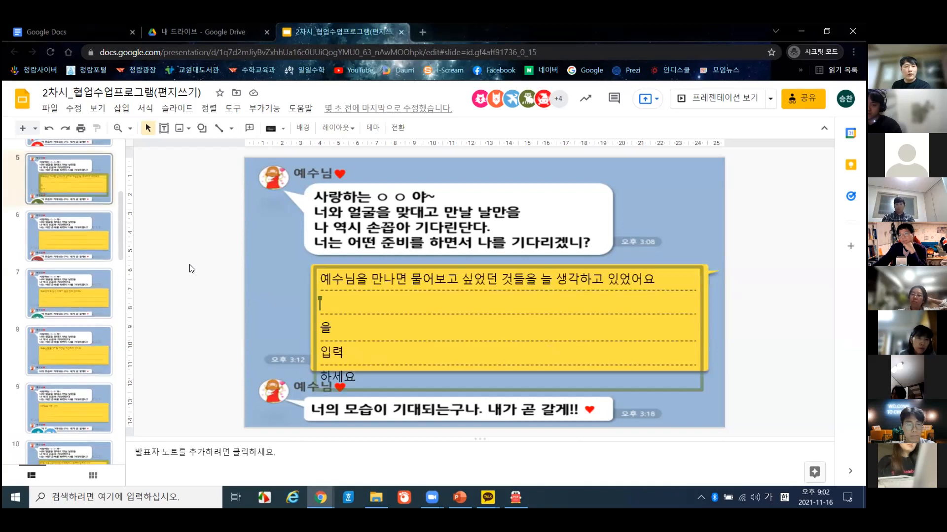
key("Up")
key("Up")
key("Up")
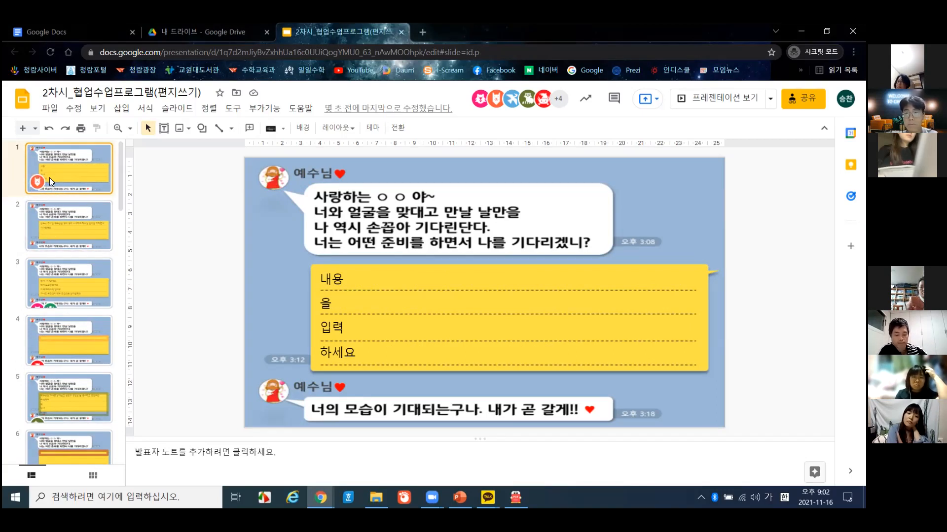
- Flip through the letters on slides 2, 3, 4, 5 and 7
left_click(50, 224)
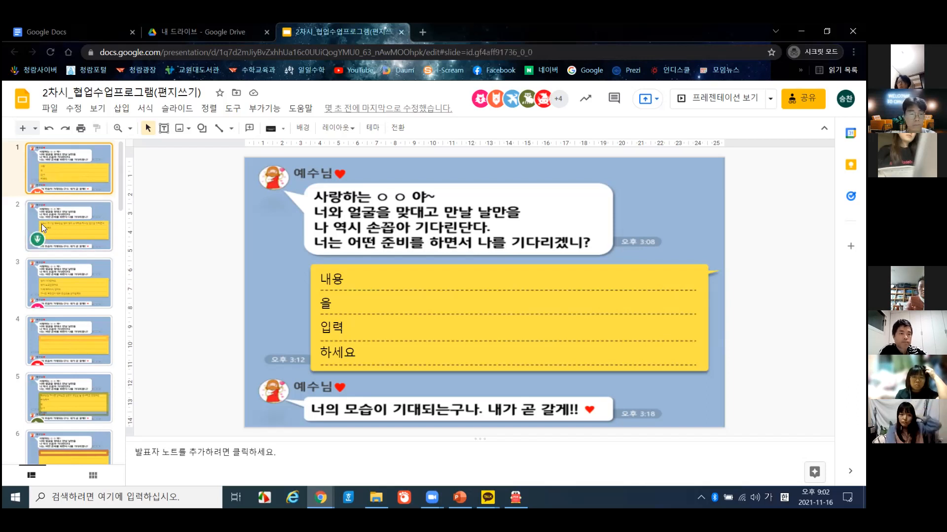
left_click(50, 271)
left_click(74, 342)
scroll(74, 345, "down", 1)
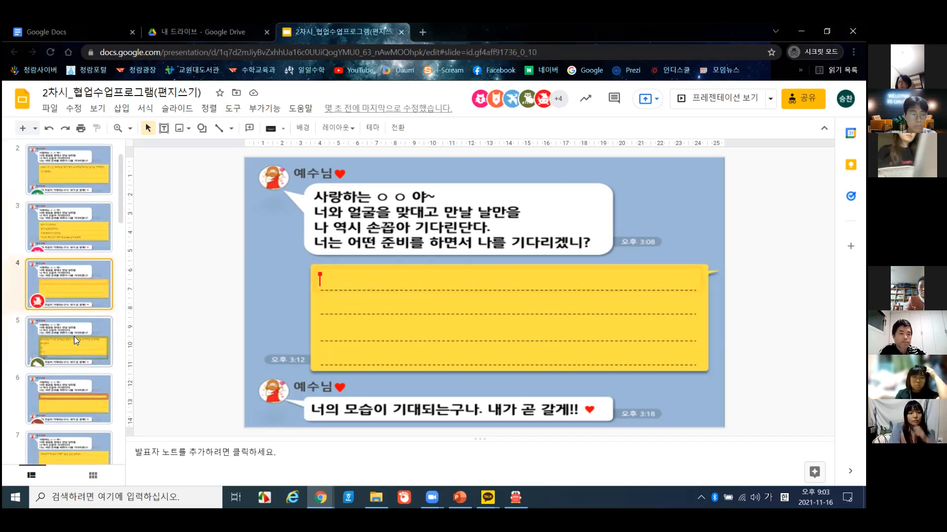
left_click(74, 335)
scroll(74, 334, "down", 2)
left_click(77, 355)
scroll(77, 355, "down", 1)
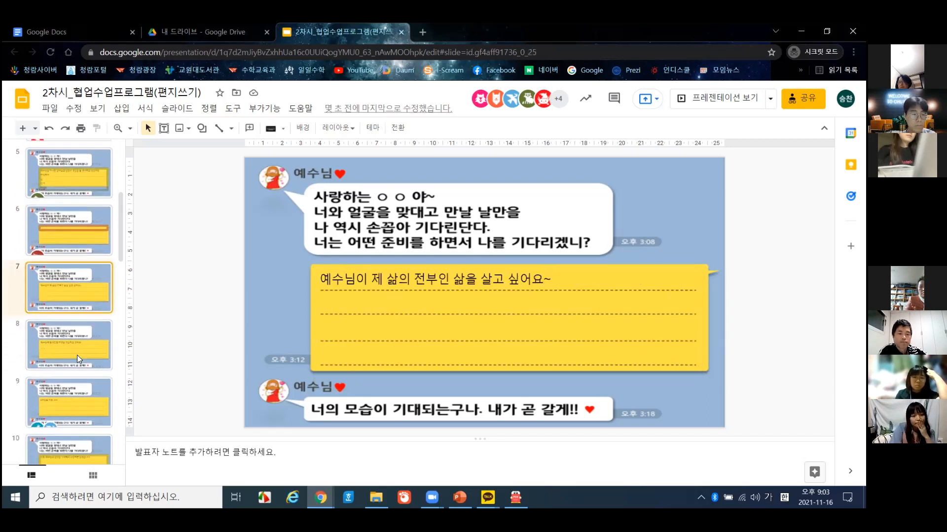
scroll(77, 345, "up", 5)
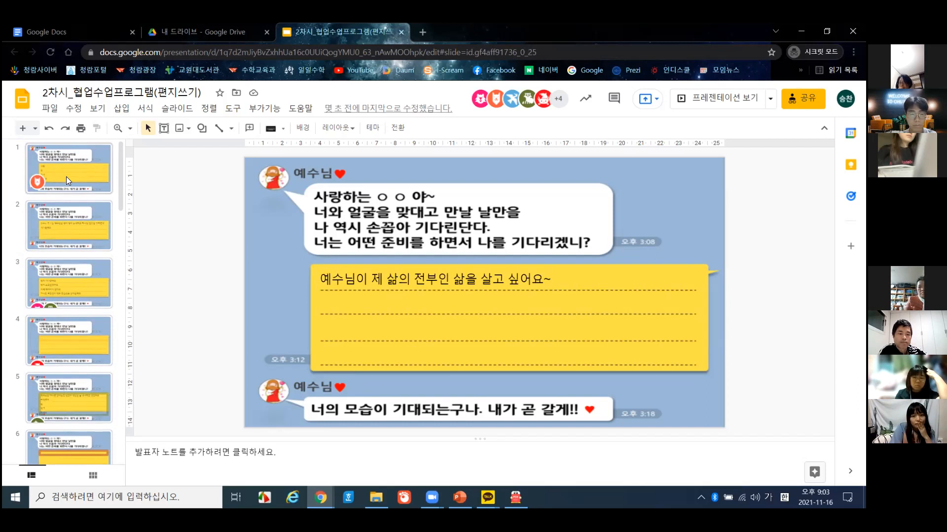
- Recheck the letters on slides 2 through 5, then return to slide 1
left_click(66, 229)
left_click(68, 282)
left_click(69, 323)
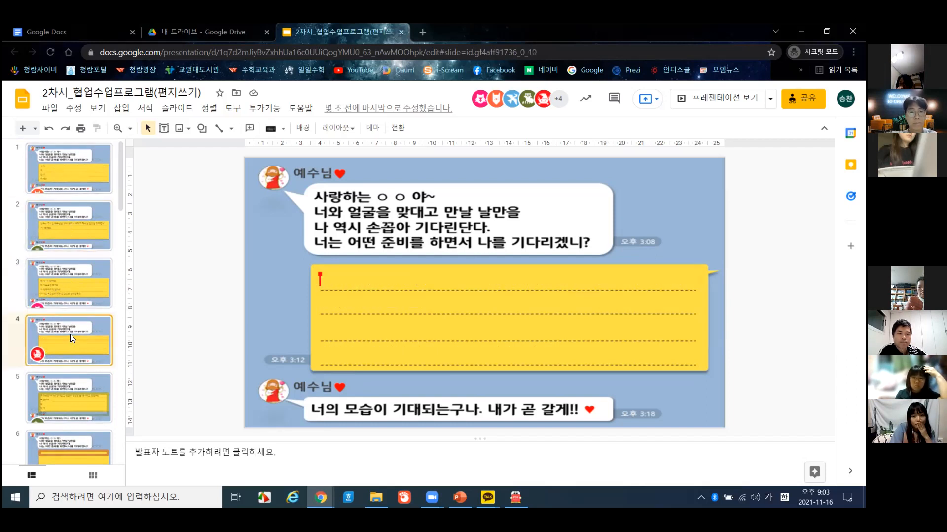
left_click(71, 379)
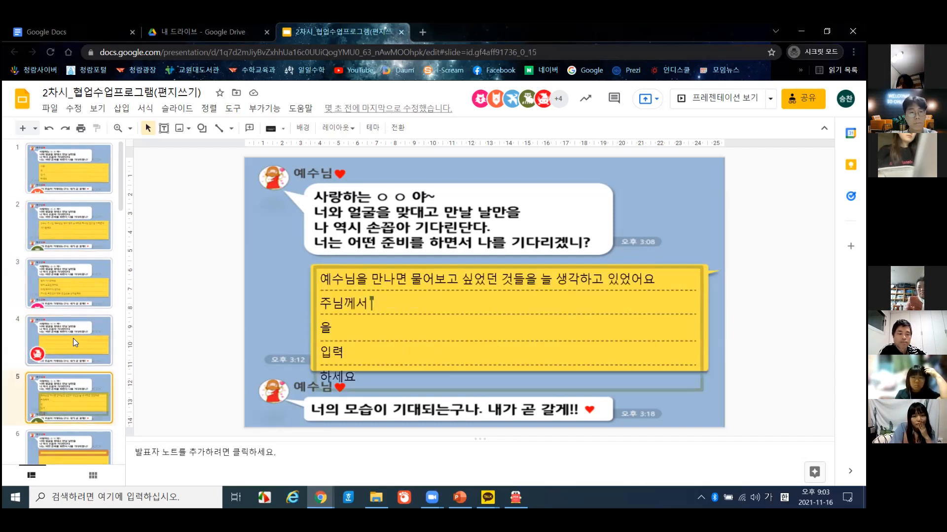
left_click(80, 168)
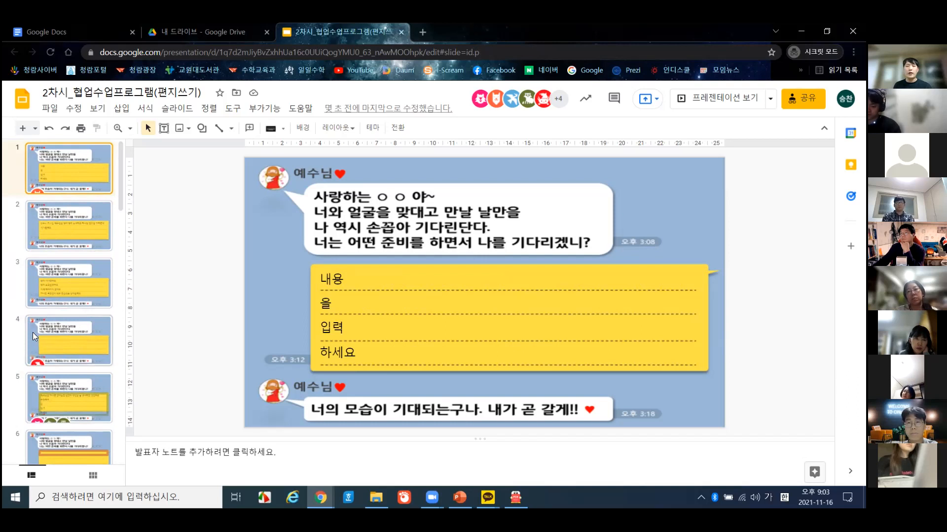
- Look over slides 5–7 and 1–5 again, ending on slide 5, then open KakaoTalk's chat list
scroll(76, 353, "down", 1)
left_click(76, 346)
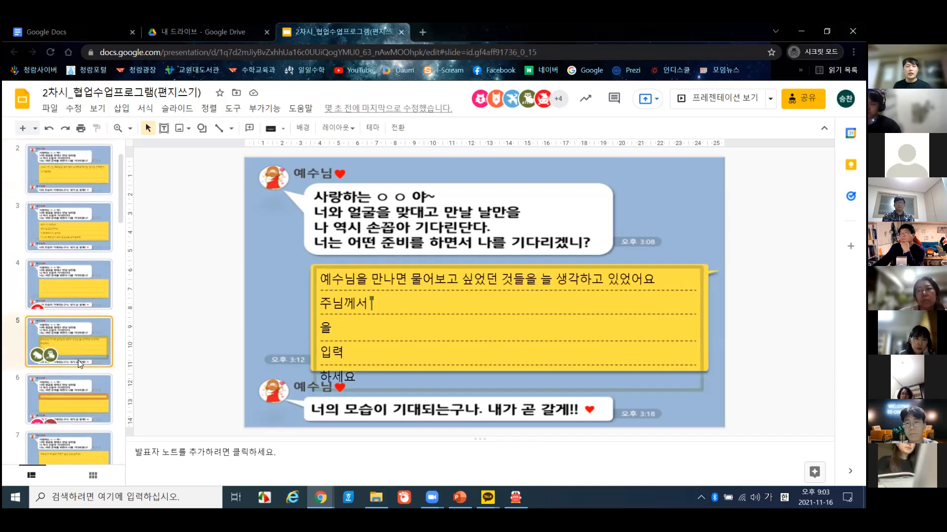
left_click(74, 399)
scroll(74, 399, "down", 1)
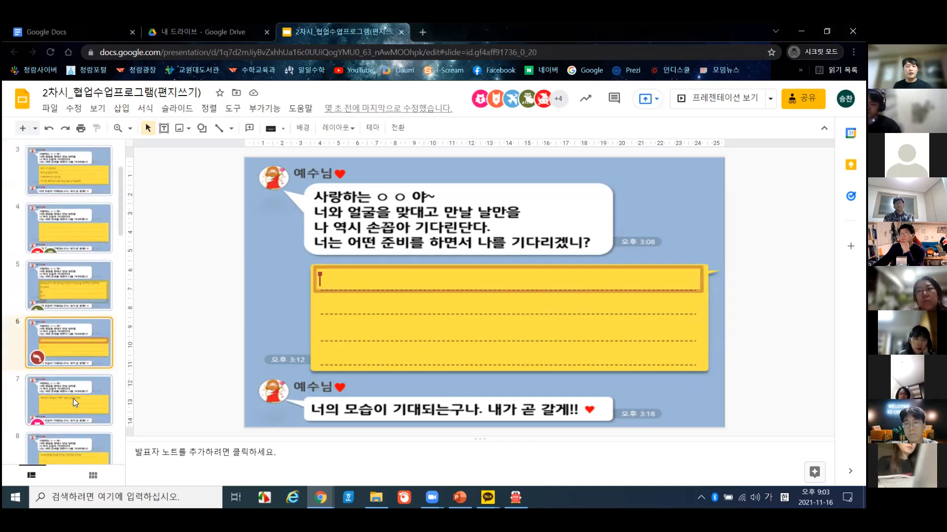
left_click(73, 398)
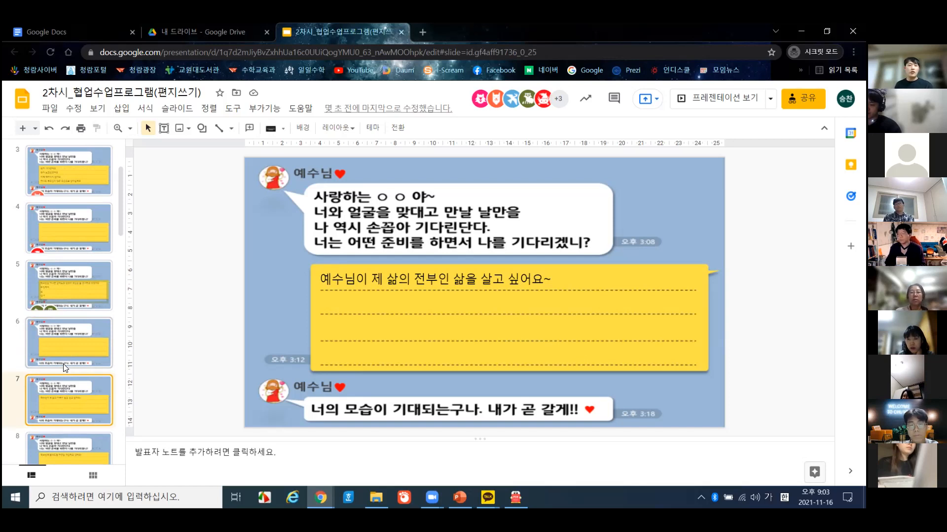
scroll(65, 235, "up", 3)
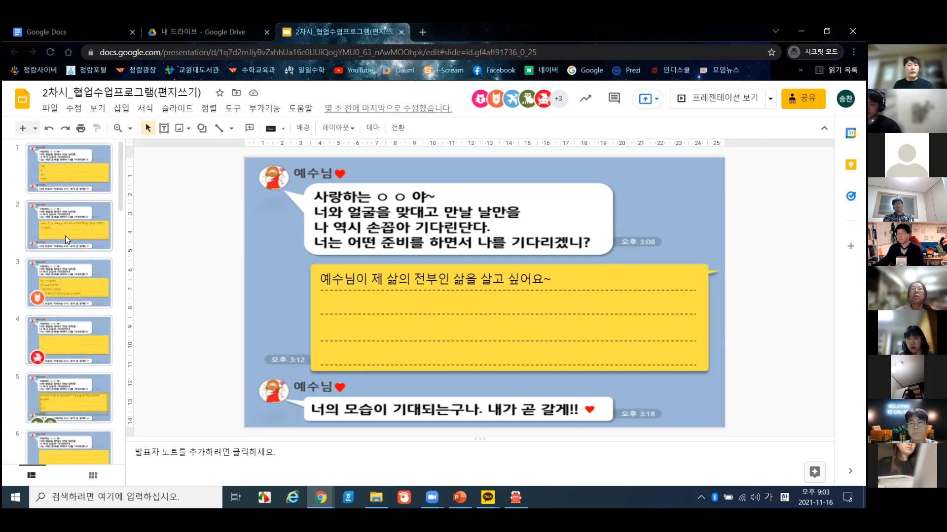
left_click(90, 189)
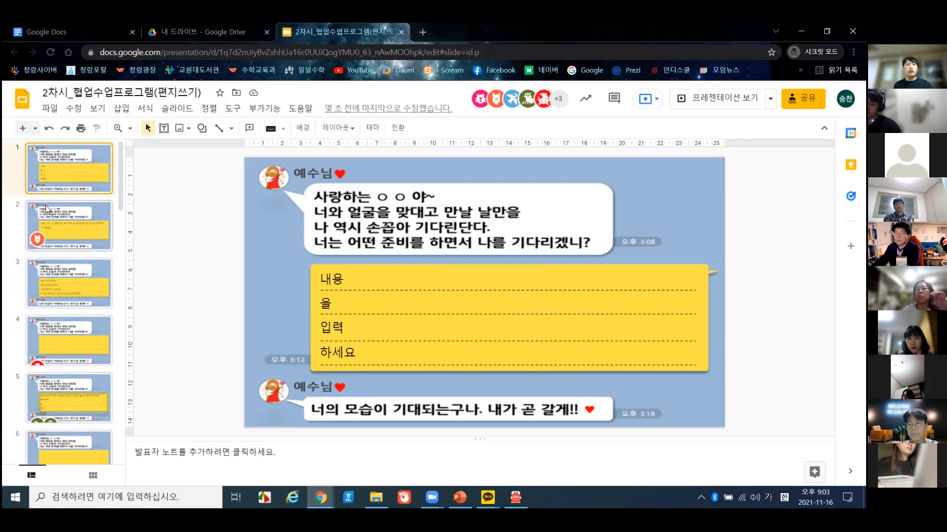
left_click(78, 230)
left_click(76, 277)
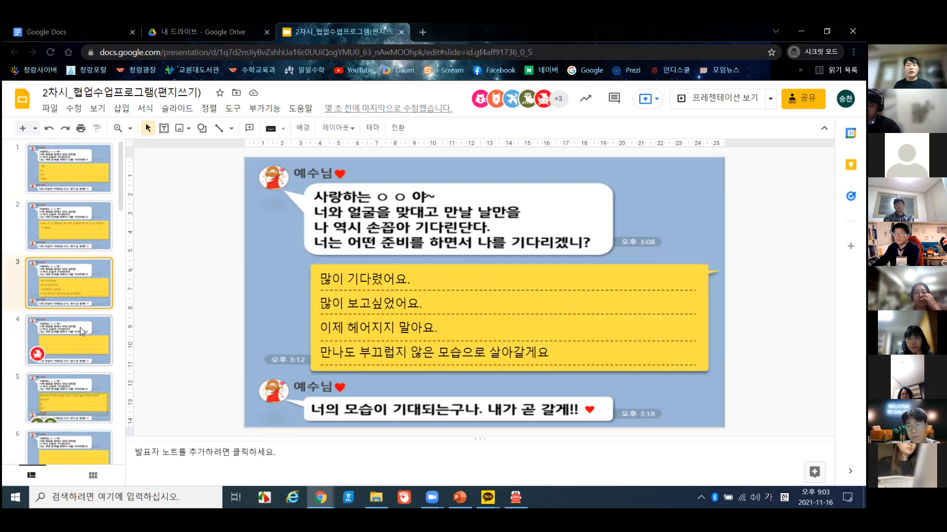
left_click(80, 393)
scroll(81, 390, "down", 2)
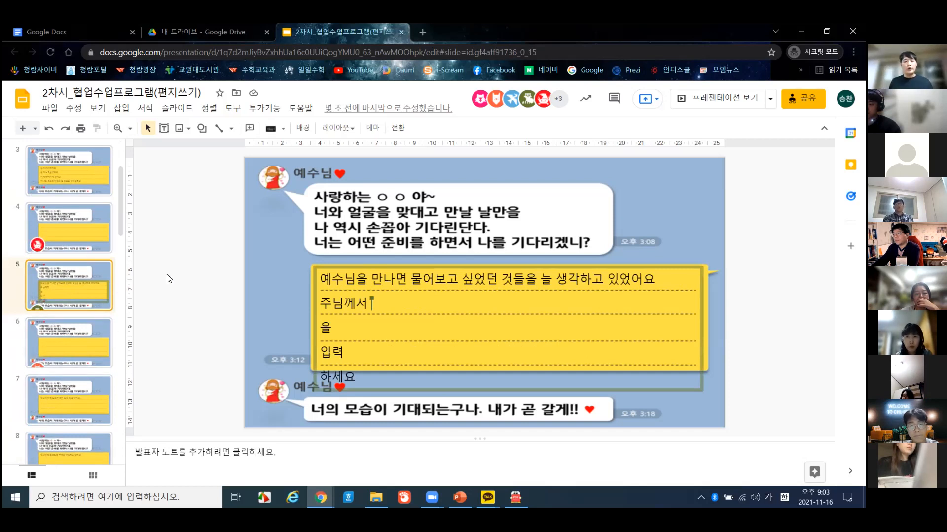
left_click(488, 497)
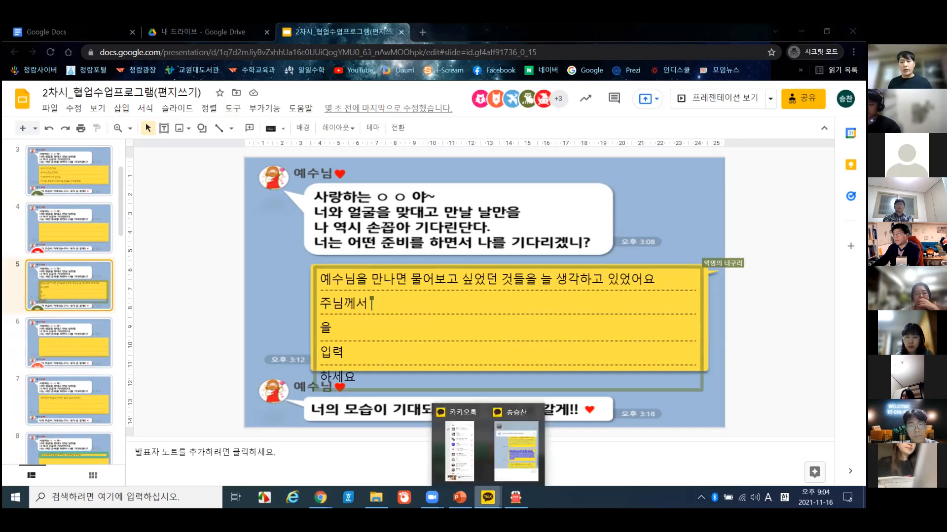
left_click(471, 464)
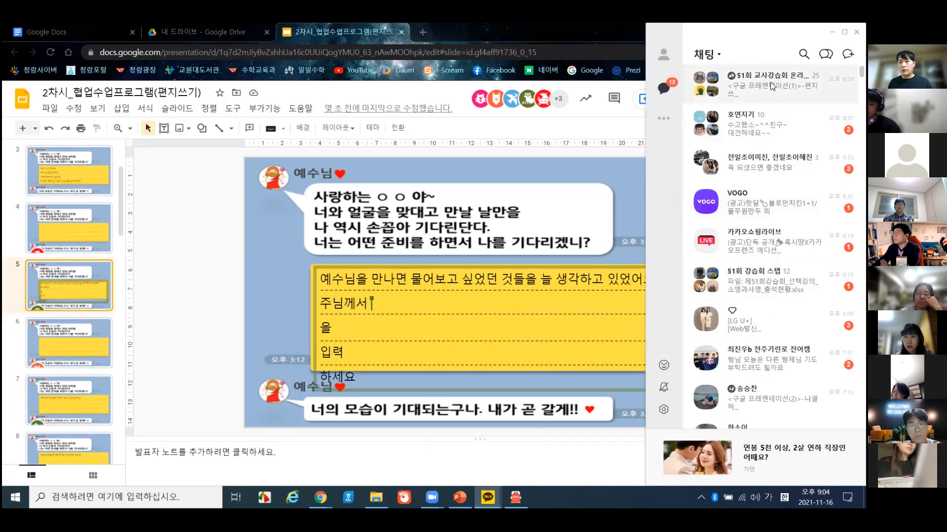
- Copy the 구글 프레젠테이션(2)-나열하기 link from the other chat and post it to the 51회 교사강습회 group
double_click(772, 87)
double_click(772, 397)
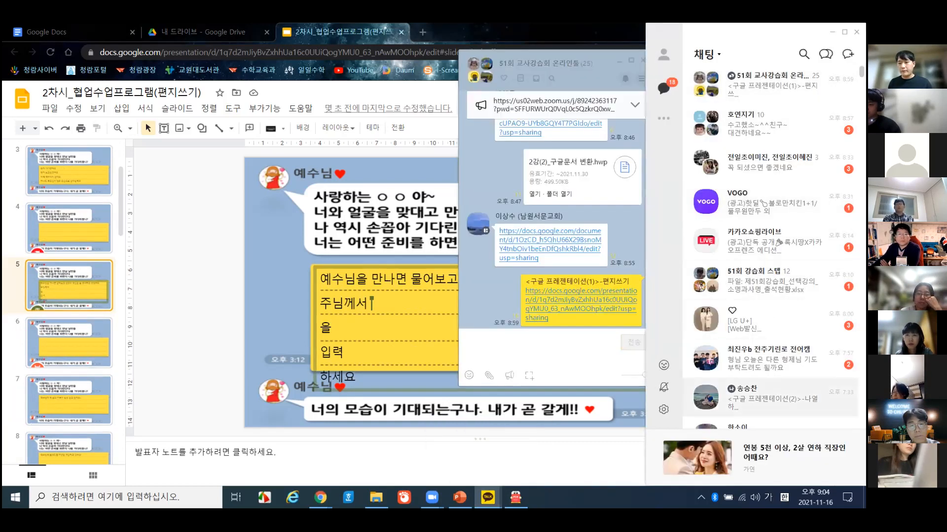
scroll(562, 202, "down", 1)
left_click_drag(518, 190, 547, 221)
left_click(518, 355)
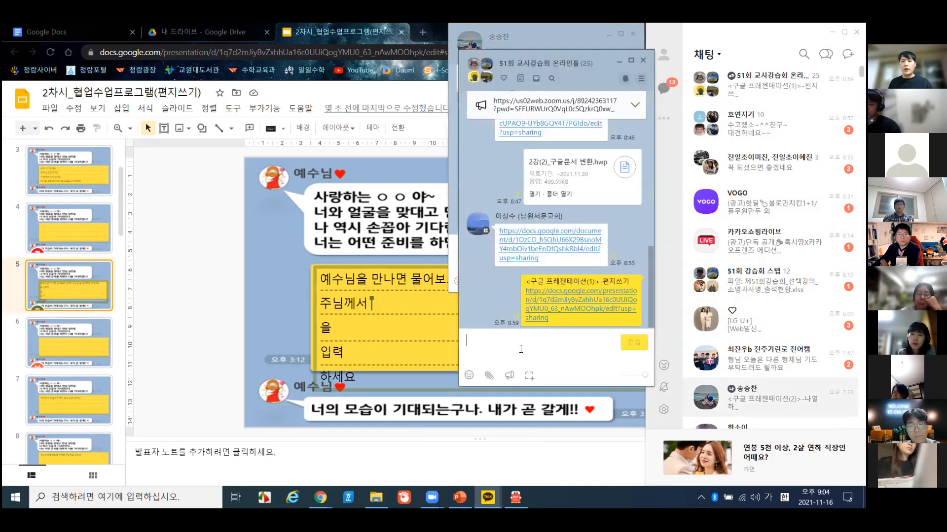
key("Return")
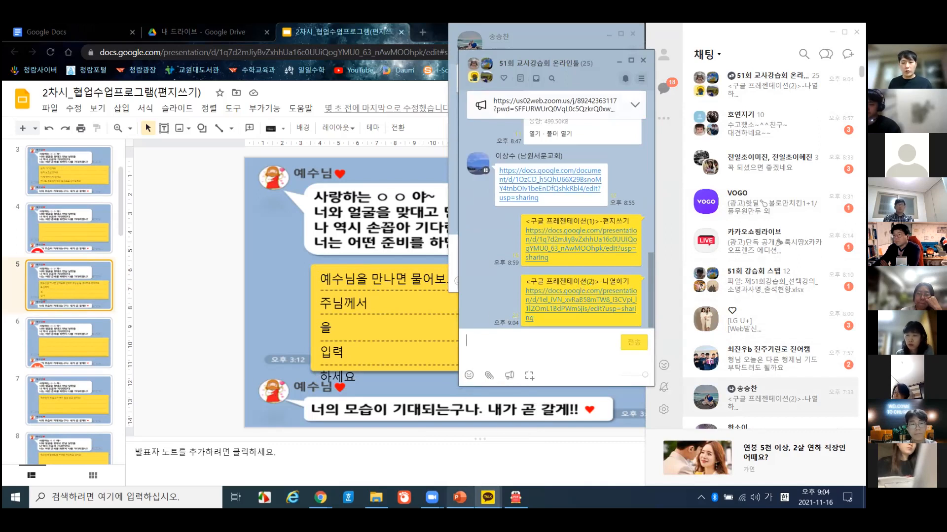
left_click(459, 498)
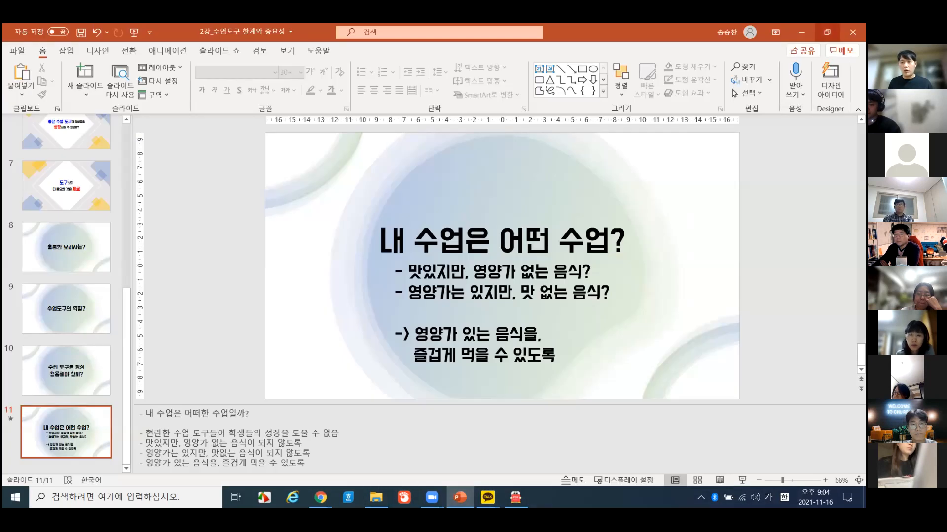
- Save and close the PowerPoint lecture file, then return to the Google Slides home page
left_click(853, 32)
left_click(378, 294)
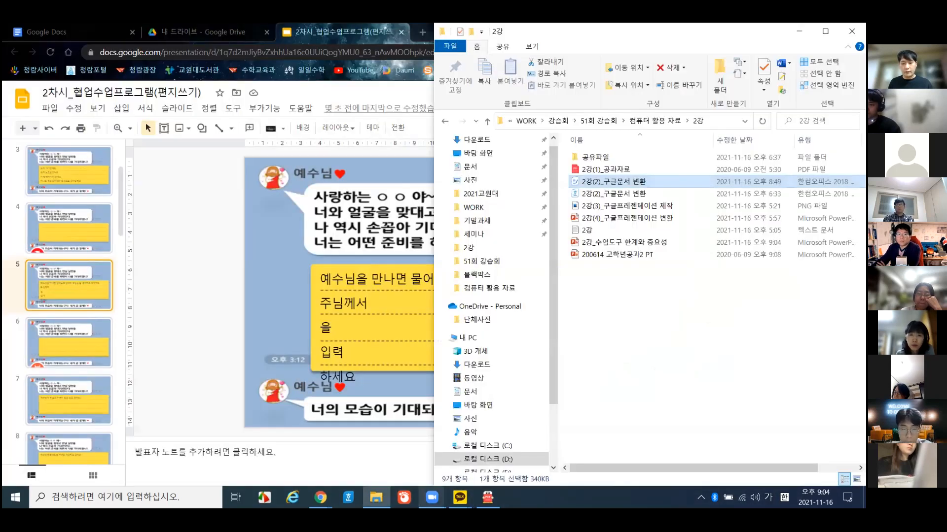
mouse_move(431, 498)
left_click(447, 448)
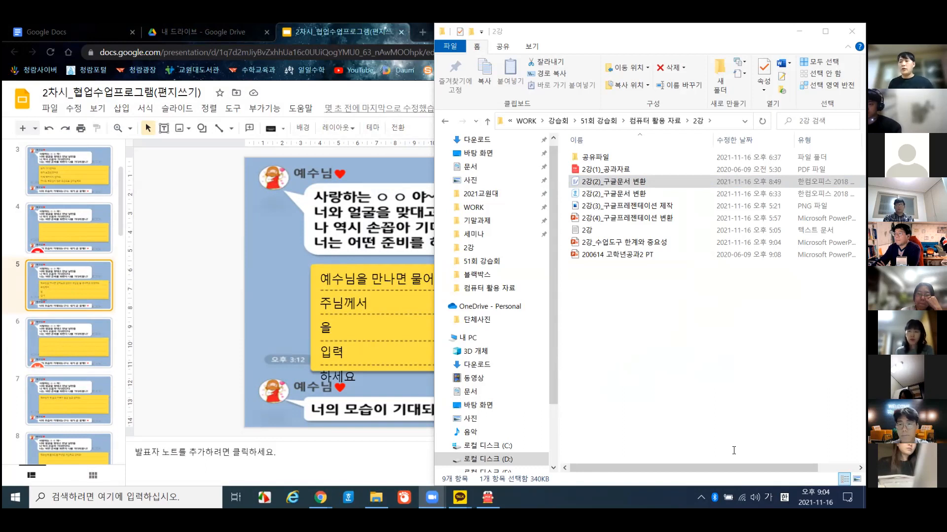
left_click(22, 99)
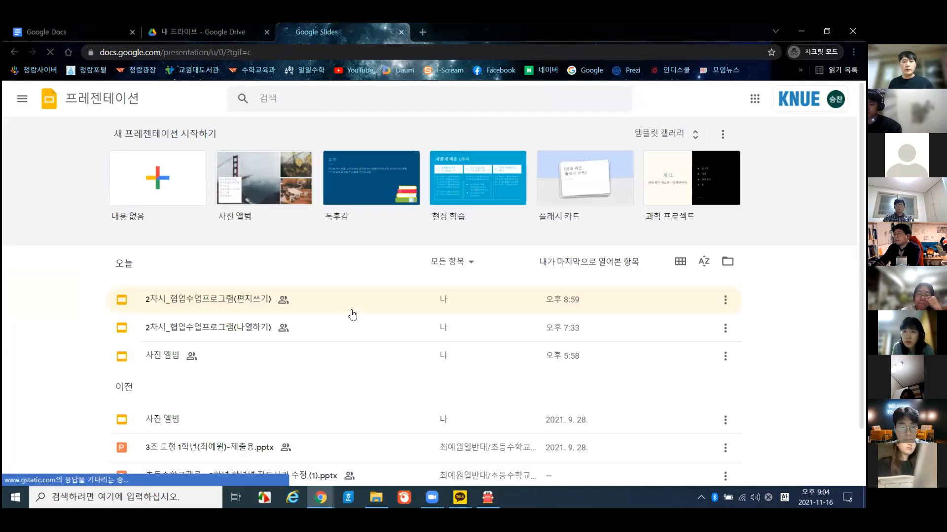
scroll(326, 308, "down", 1)
- Open the 2차시_협업수업프로그램(나열하기) presentation from the Slides home file list
left_click(239, 278)
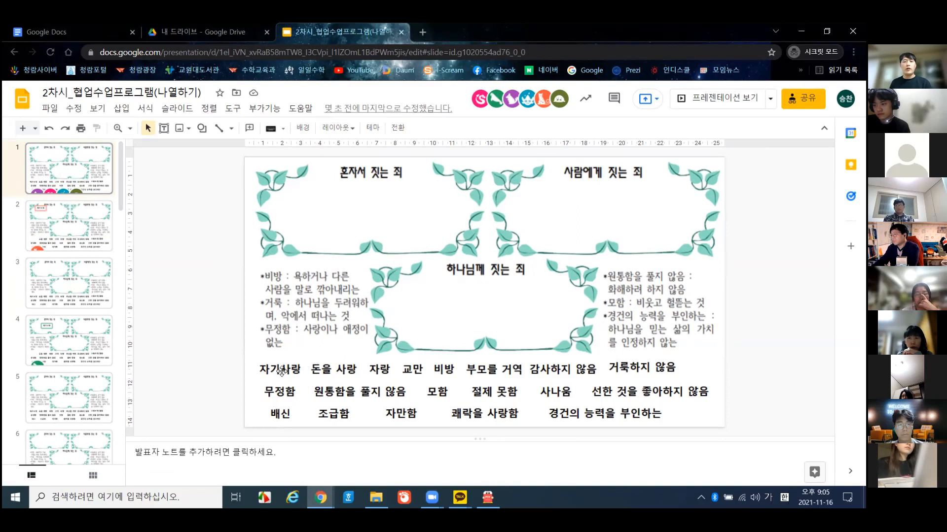
- Drag 자기사랑 and 돈을 사랑 into the top-left frame and 교만 into the 하나님께 짓는 죄 frame
left_click(283, 369)
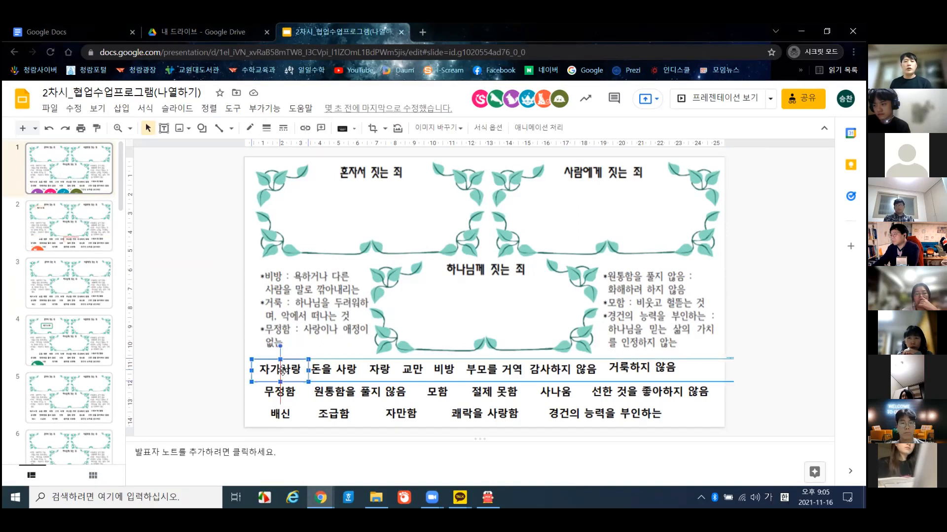
left_click_drag(282, 370, 313, 205)
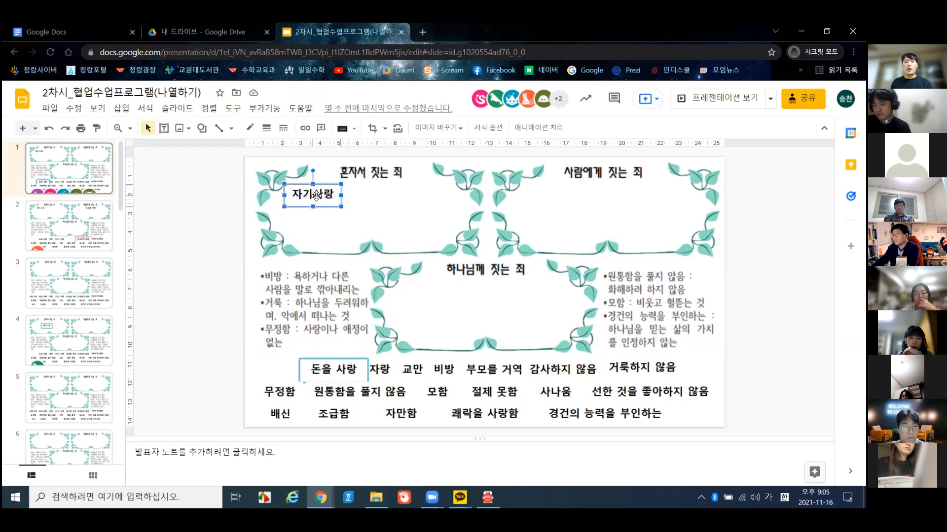
left_click_drag(347, 368, 383, 192)
mouse_move(384, 193)
left_mouse_down()
mouse_move(429, 287)
mouse_move(384, 194)
left_mouse_up()
left_click(307, 197)
left_click_drag(308, 197, 310, 194)
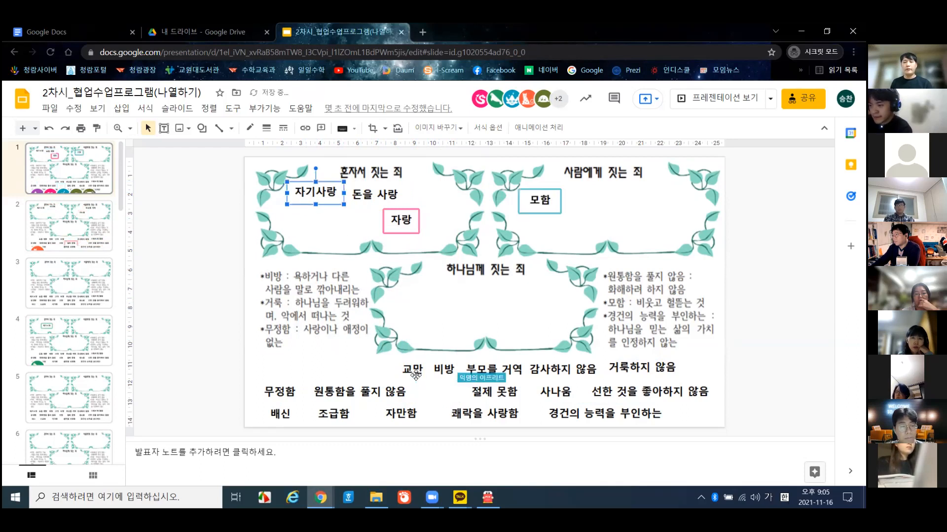
left_click_drag(415, 374, 511, 297)
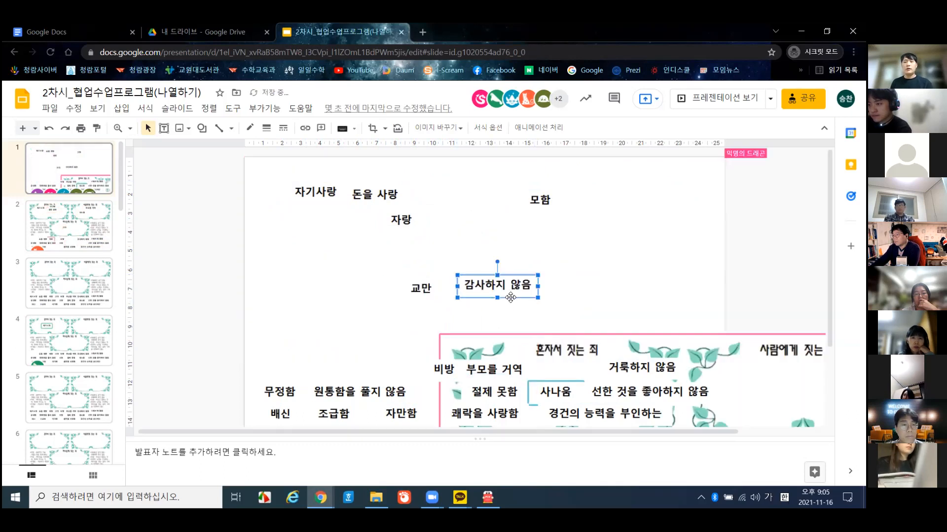
key("ctrl+z")
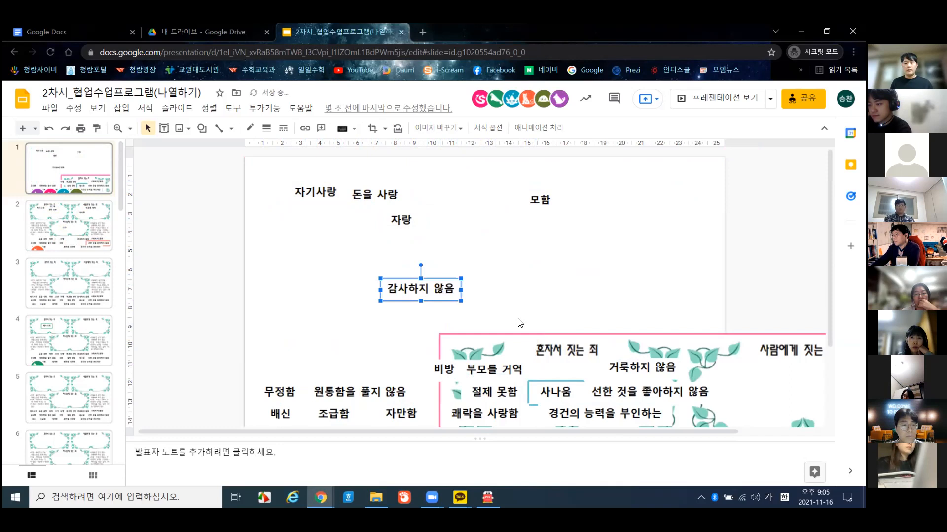
- Undo the recent word-card moves and drag the leaf frame back to fill the slide
left_click(526, 335)
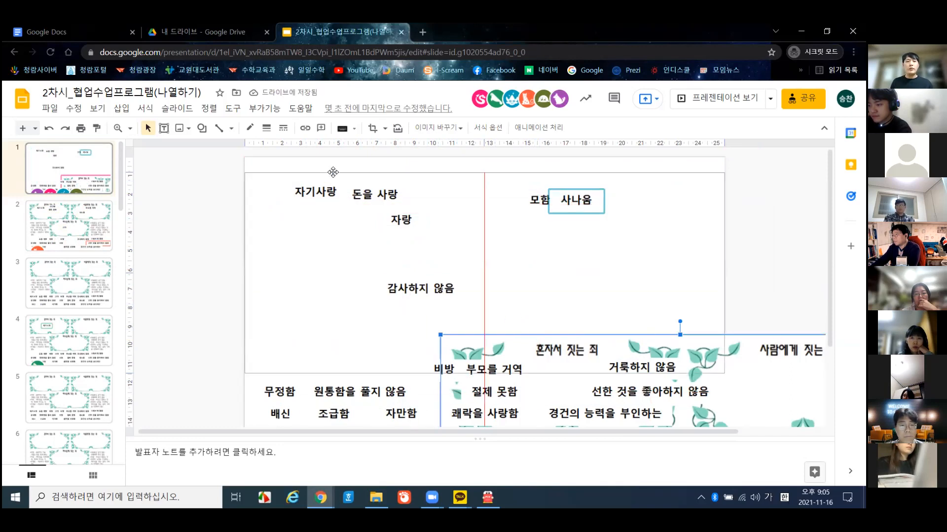
left_click_drag(332, 158, 332, 159)
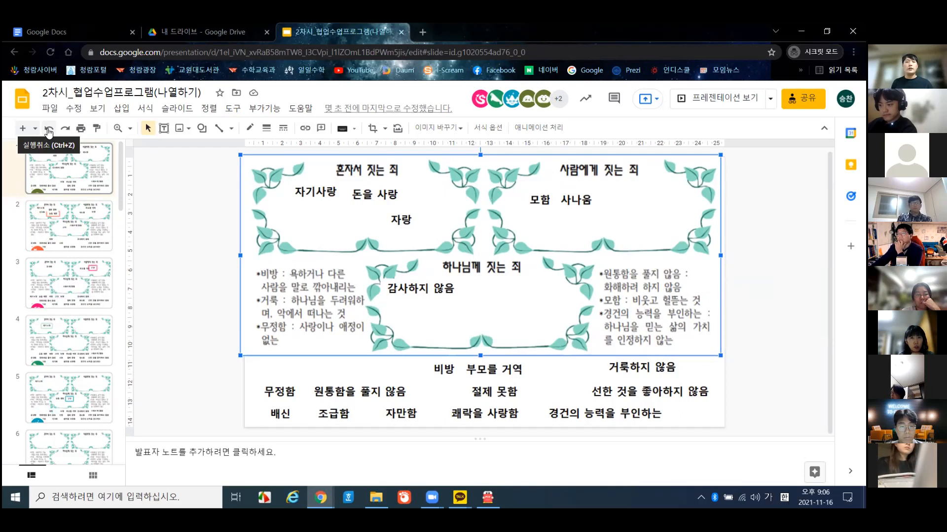
left_click(49, 129)
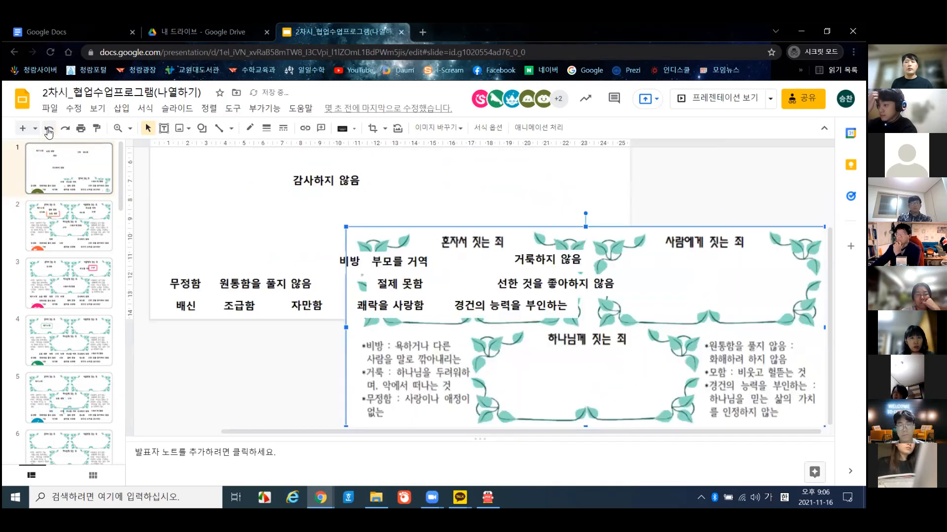
left_click(48, 132)
left_click(48, 132)
left_click(48, 132)
left_click_drag(788, 384, 598, 209)
left_click(165, 307)
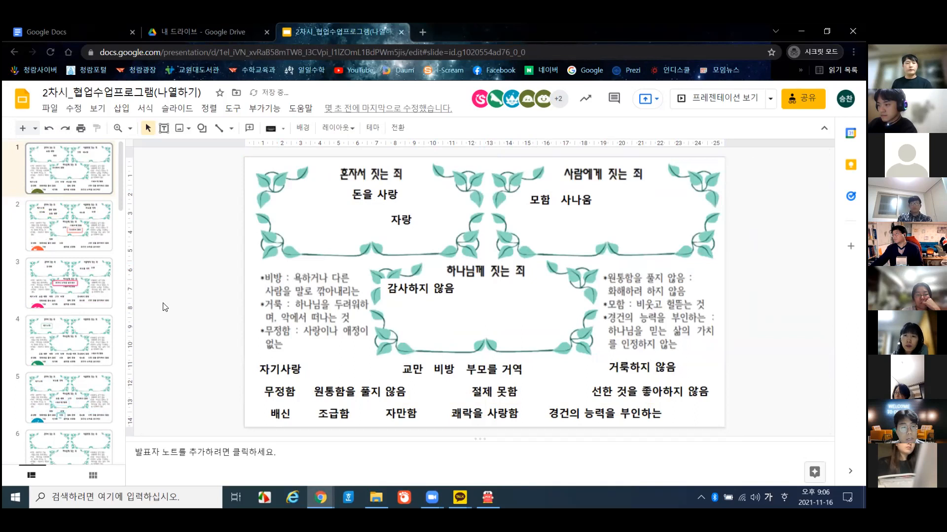
left_click(71, 228)
left_click(80, 270)
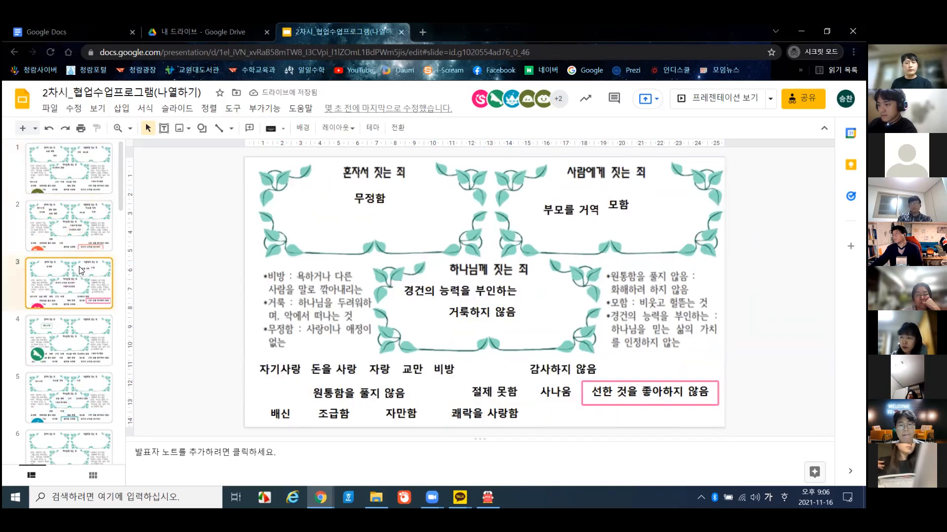
left_click(83, 191)
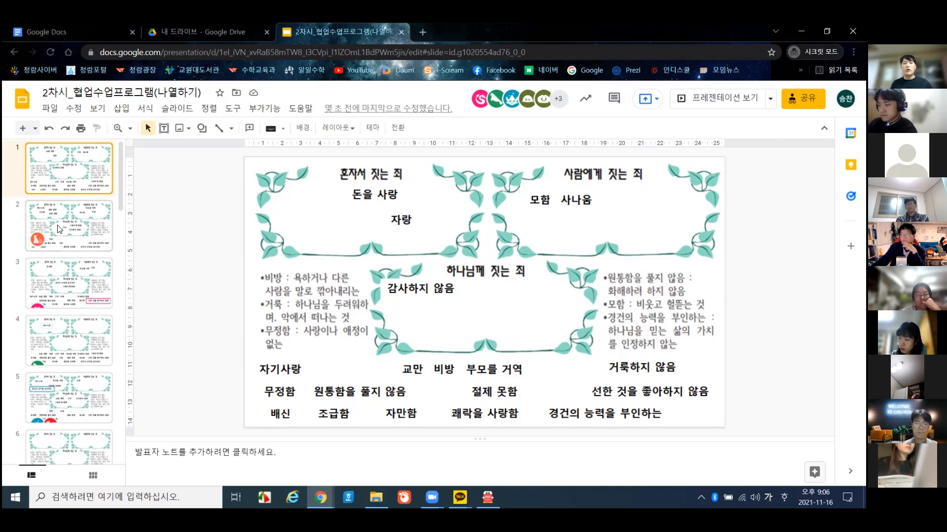
left_click(74, 235)
left_click(77, 286)
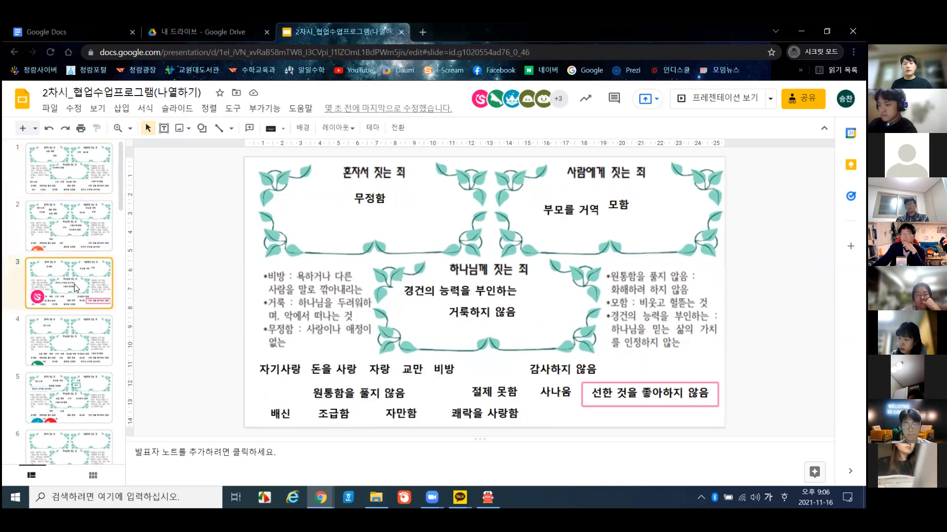
left_click(77, 340)
left_click(77, 306)
left_click(74, 244)
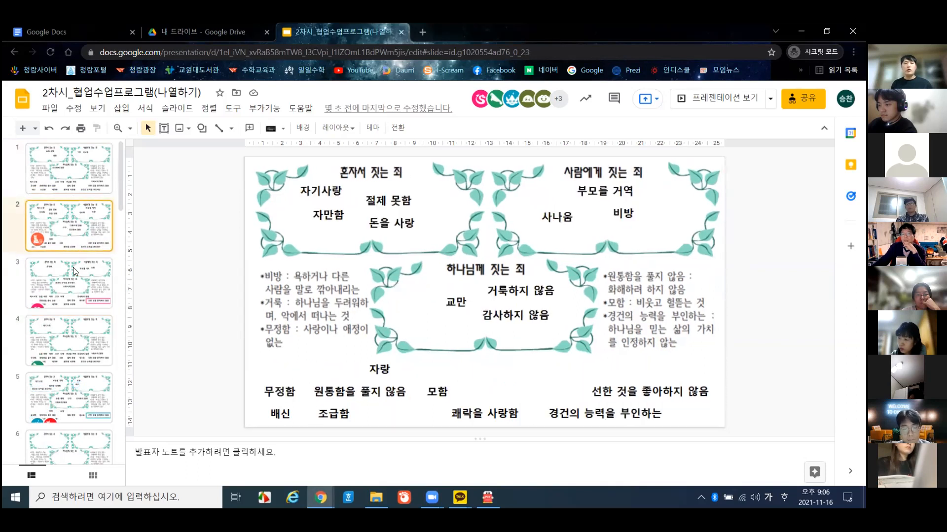
left_click(78, 389)
scroll(77, 386, "down", 2)
left_click(77, 387)
left_click(77, 351)
scroll(77, 351, "up", 2)
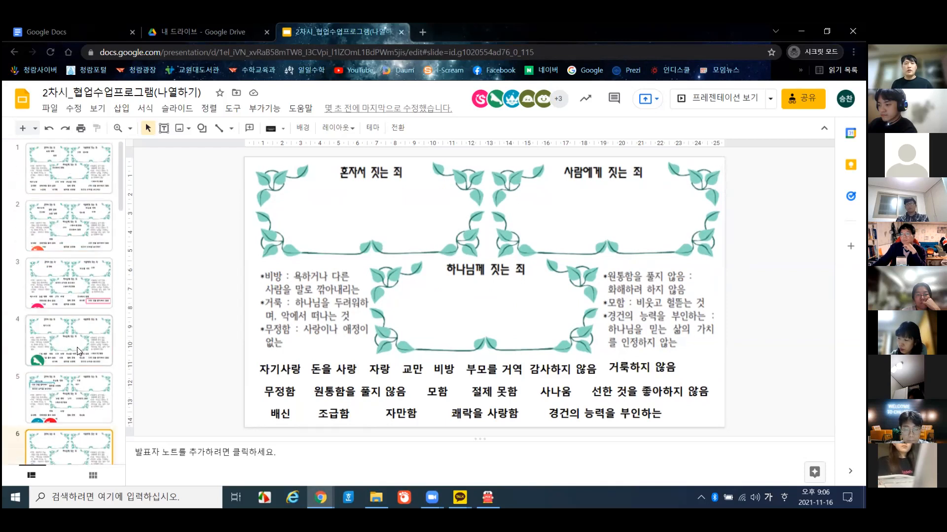
left_click(82, 305)
left_click(85, 241)
left_click(86, 165)
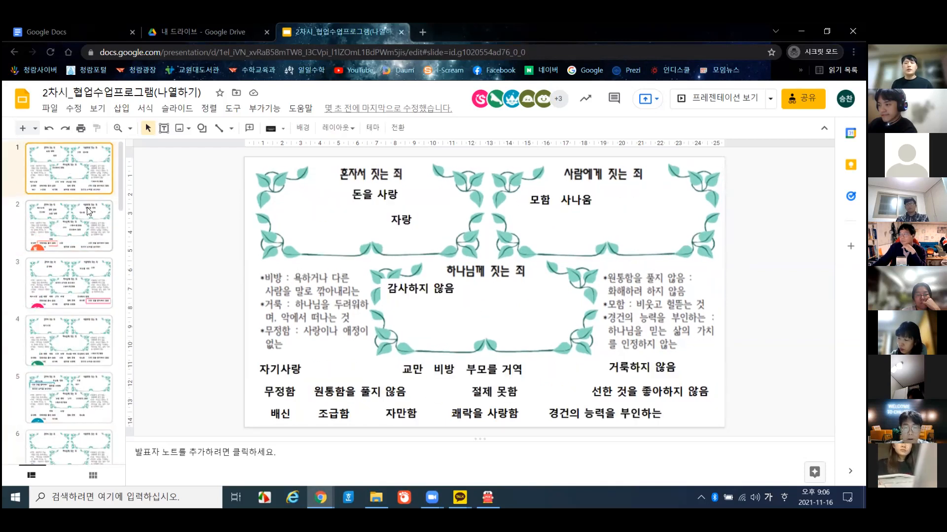
left_click(85, 238)
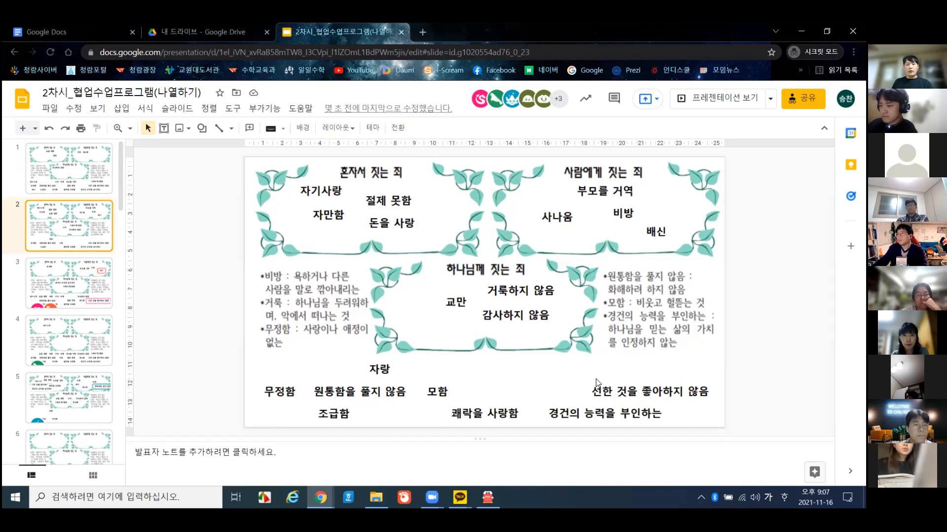
left_click(78, 283)
left_click(82, 229)
left_click(87, 179)
left_click(83, 234)
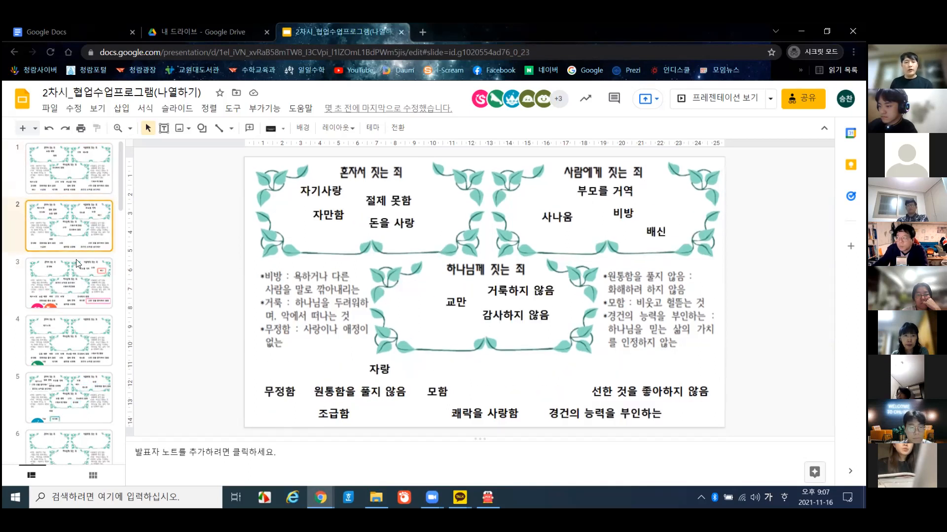
left_click(78, 279)
left_click(88, 243)
left_click(102, 184)
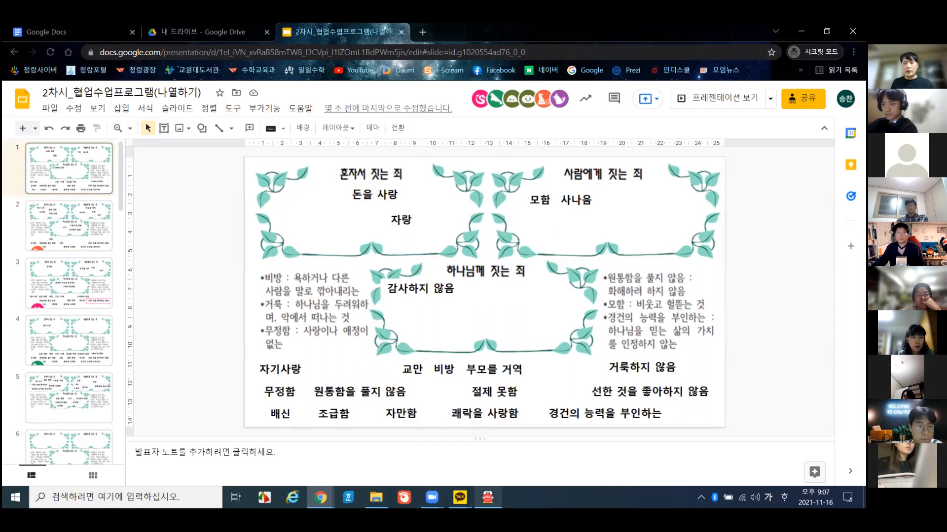
- Select the 2강(3) PNG in the 2강 folder and open the 51회 교사강습회 group chat beside it
left_click(376, 498)
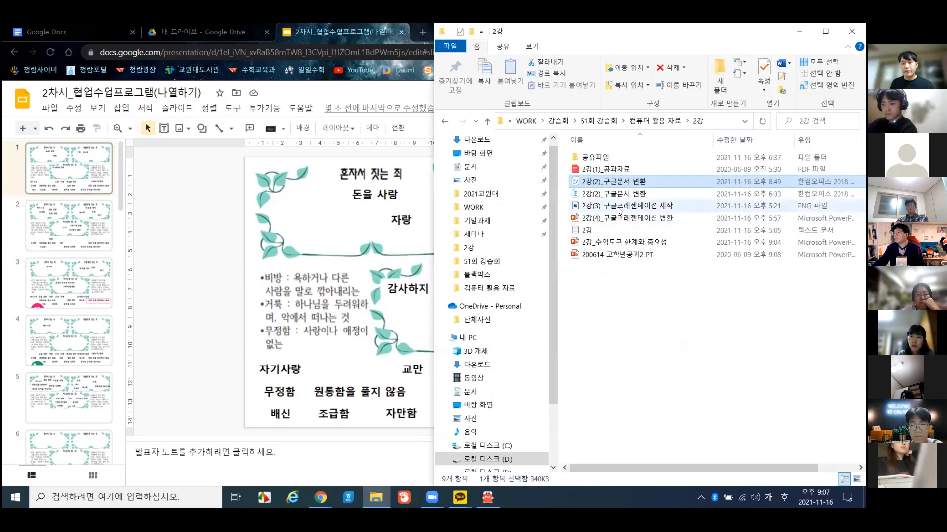
double_click(628, 206)
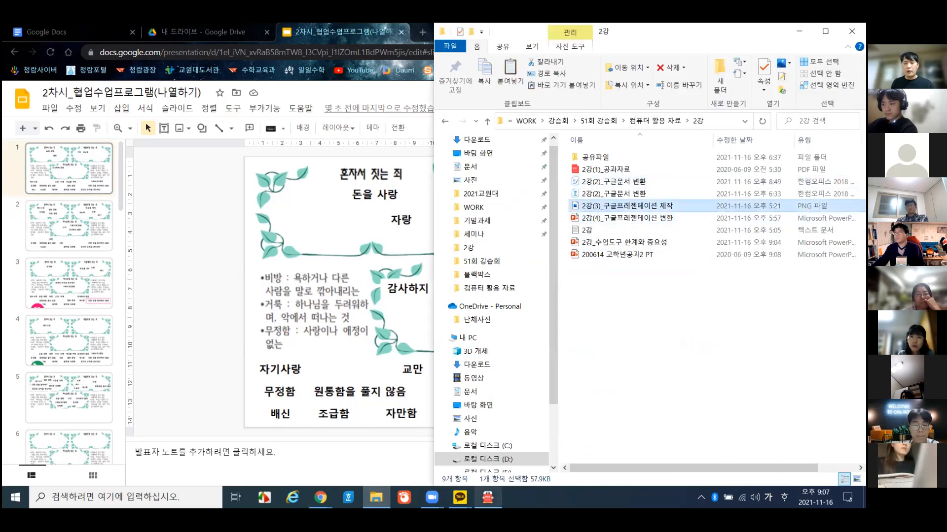
left_click(432, 498)
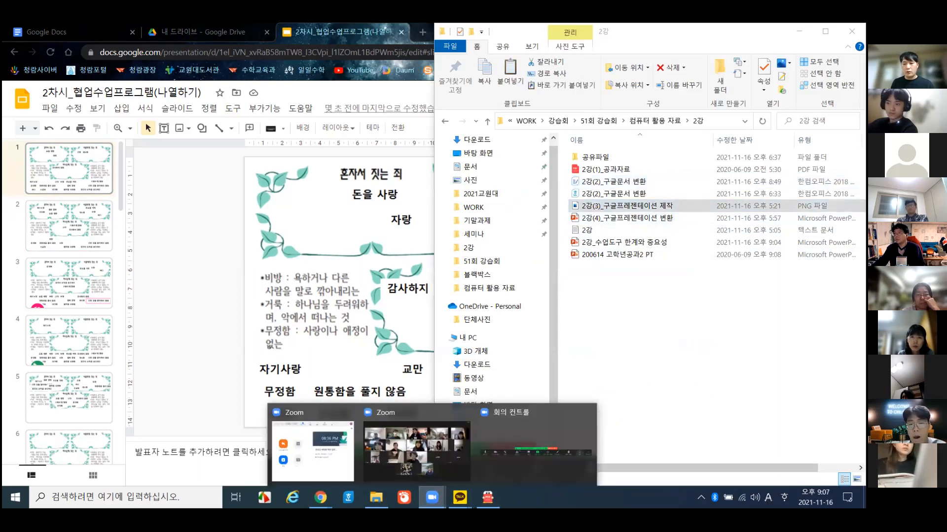
left_click(418, 447)
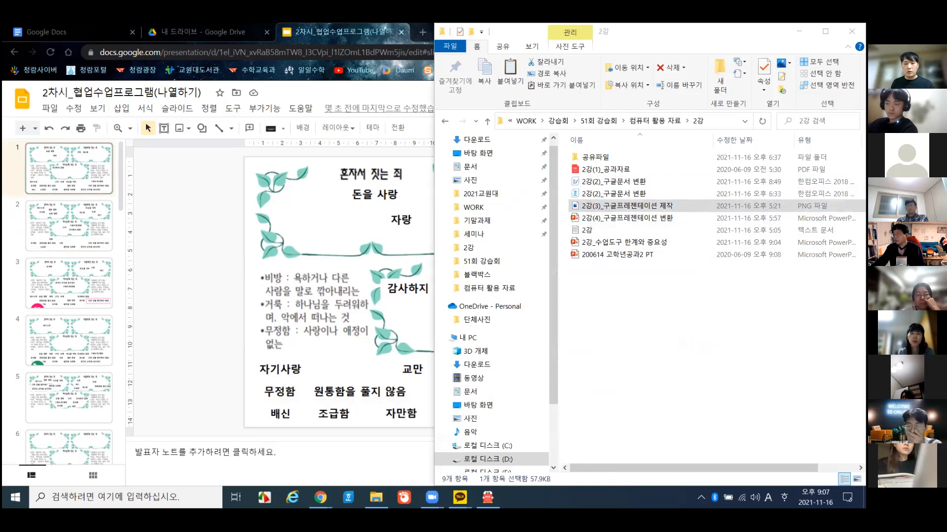
key("Hangul")
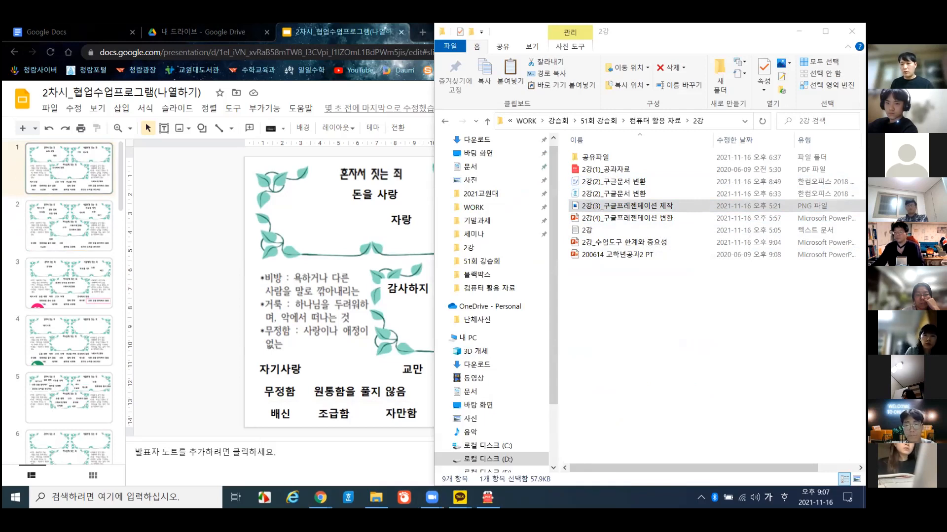
left_click(606, 211)
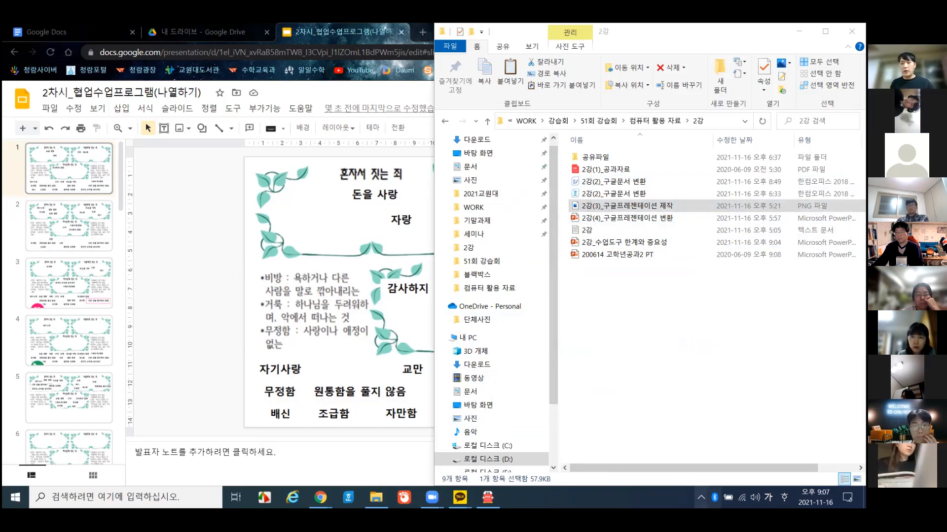
mouse_move(459, 497)
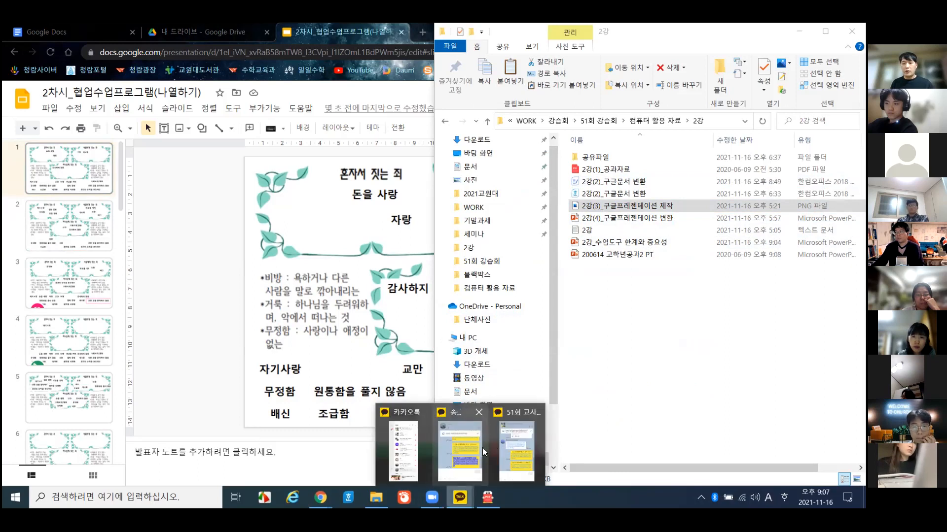
left_click(505, 446)
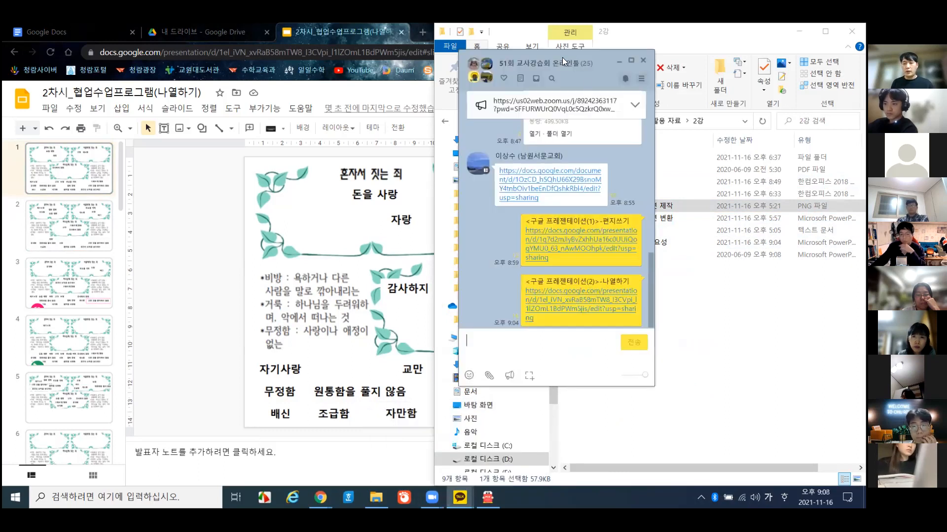
- Drop the 2강(3)_구글프레젠테이션 제작 PNG into the chat, confirm sending, and bring Chrome forward
left_click_drag(563, 61, 396, 72)
left_click_drag(630, 207, 393, 237)
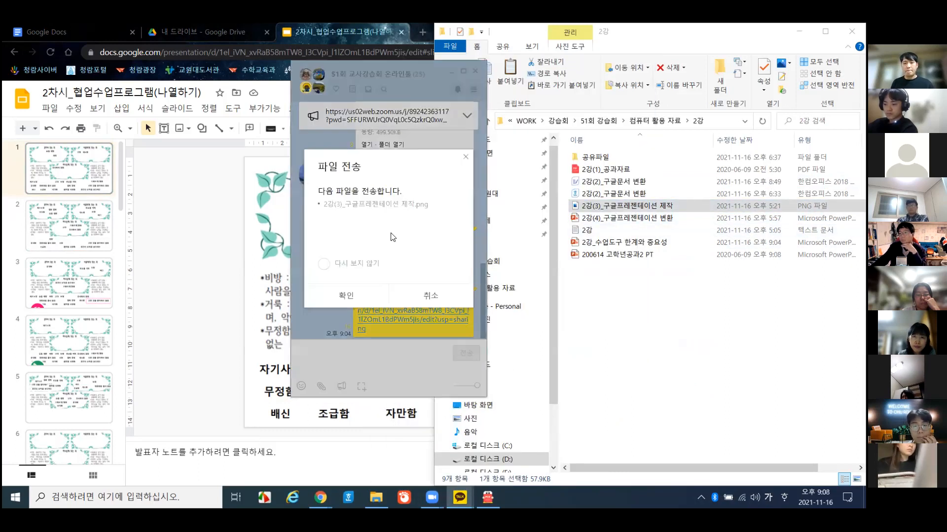
left_click(346, 296)
left_click(198, 262)
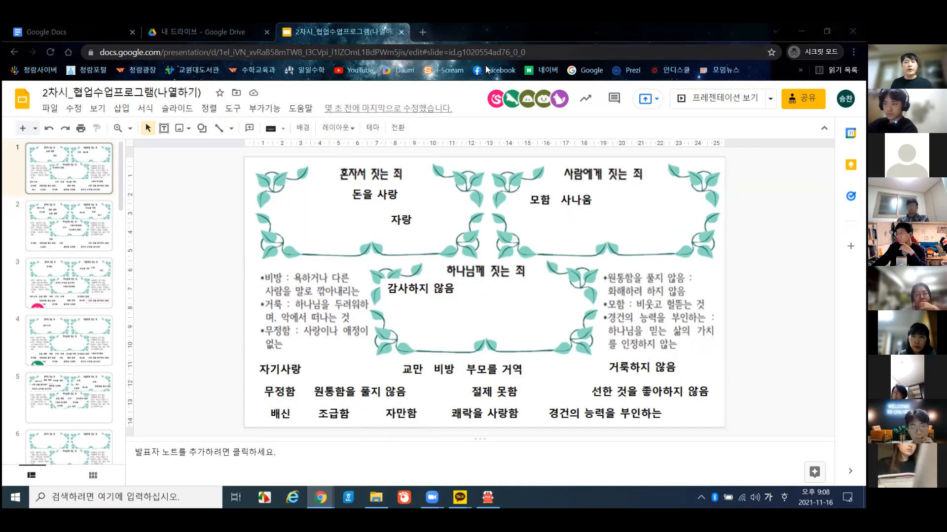
- Open Google in a new tab and launch 프레젠테이션 (Slides) from the Google apps launcher
middle_click(587, 73)
left_click(464, 25)
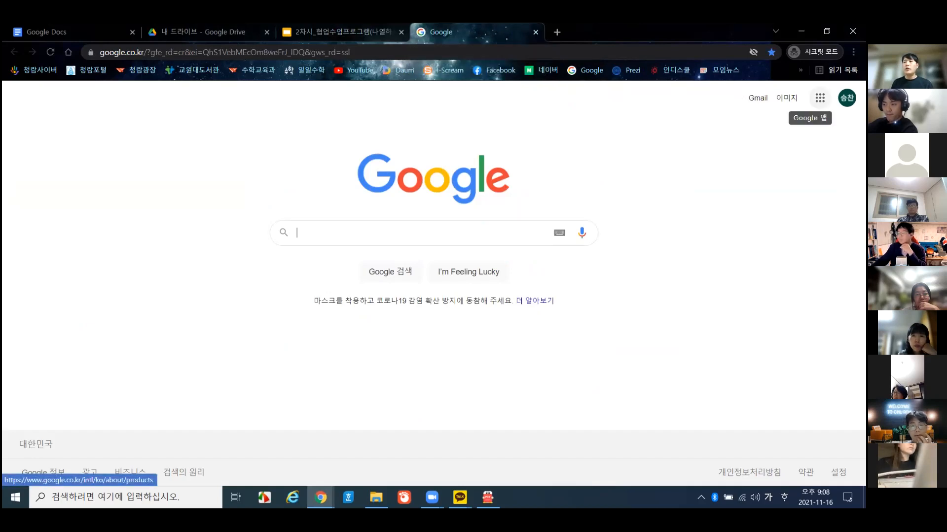
left_click(820, 97)
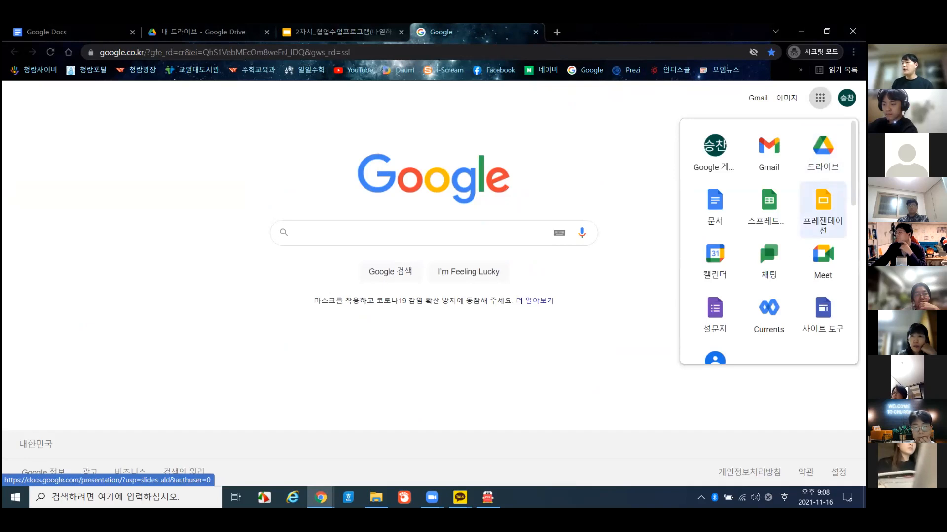
left_click(638, 210)
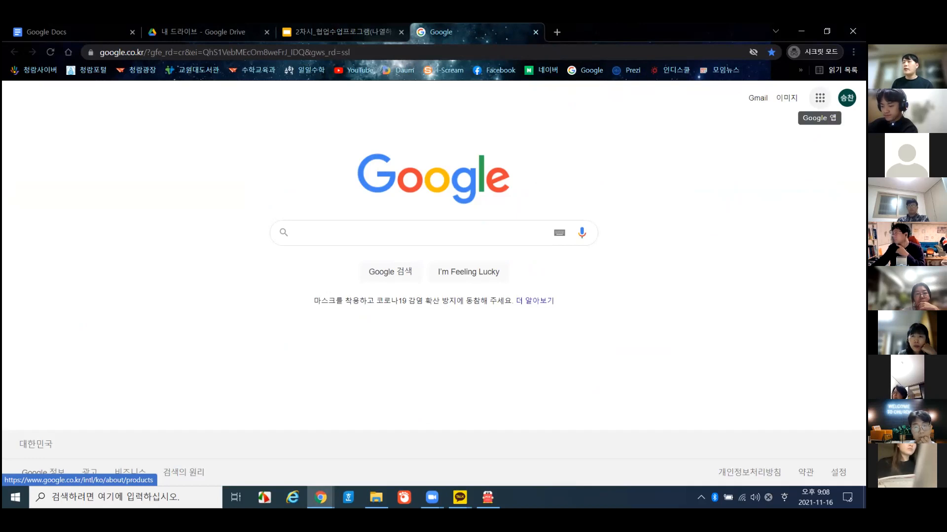
left_click(820, 97)
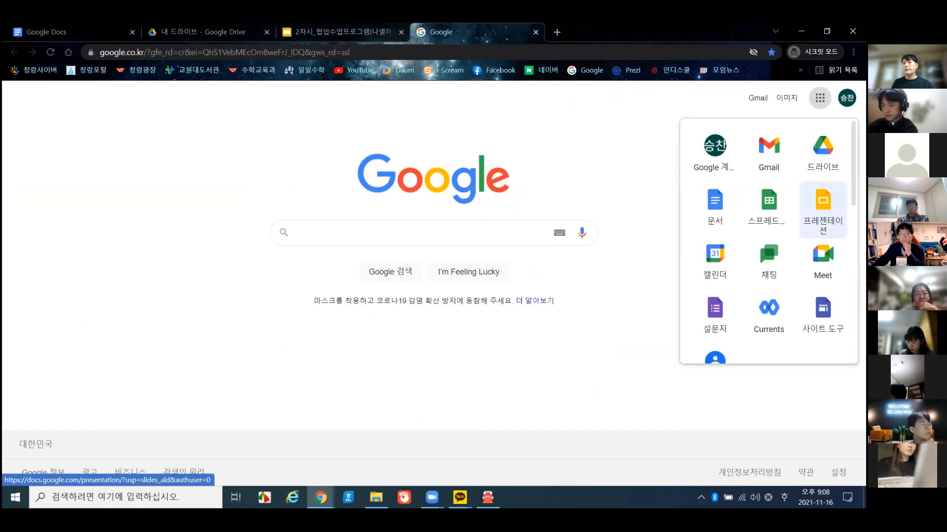
left_click(823, 207)
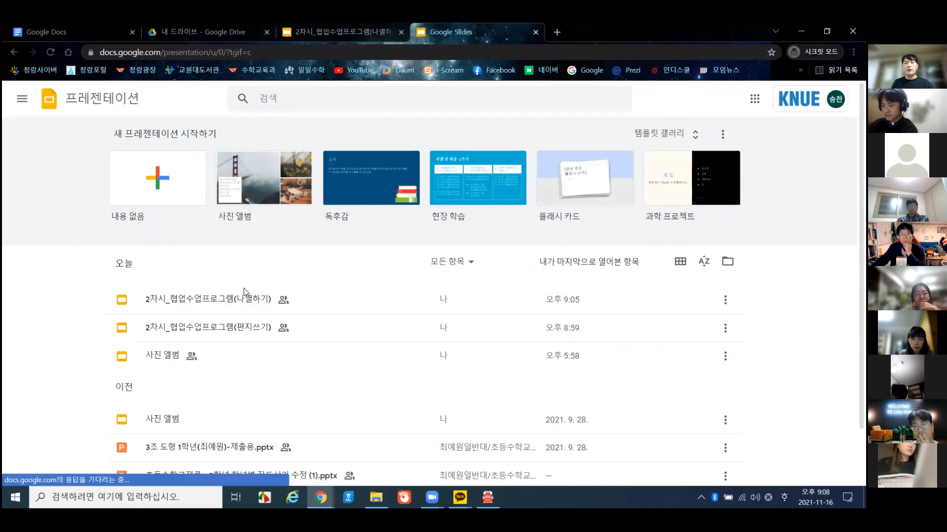
scroll(247, 351, "down", 1)
scroll(195, 401, "up", 1)
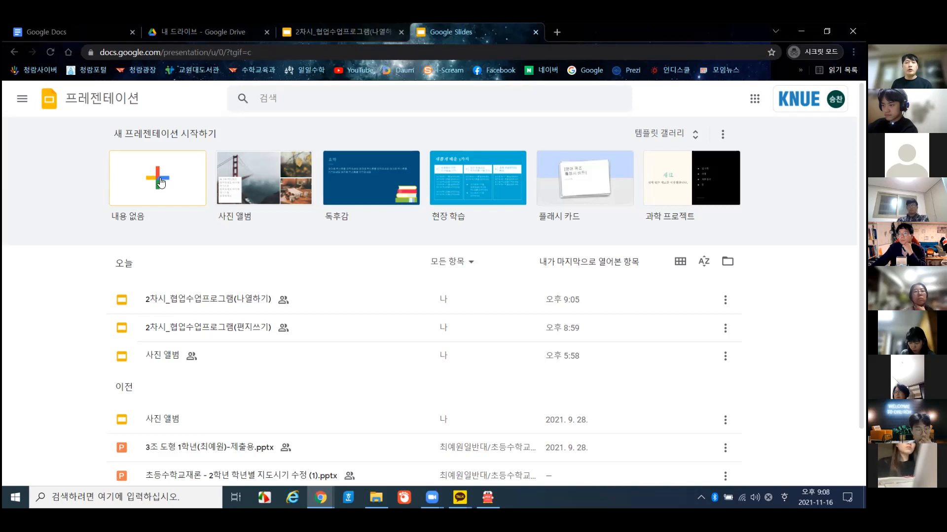
- Create a new blank presentation
left_click(158, 178)
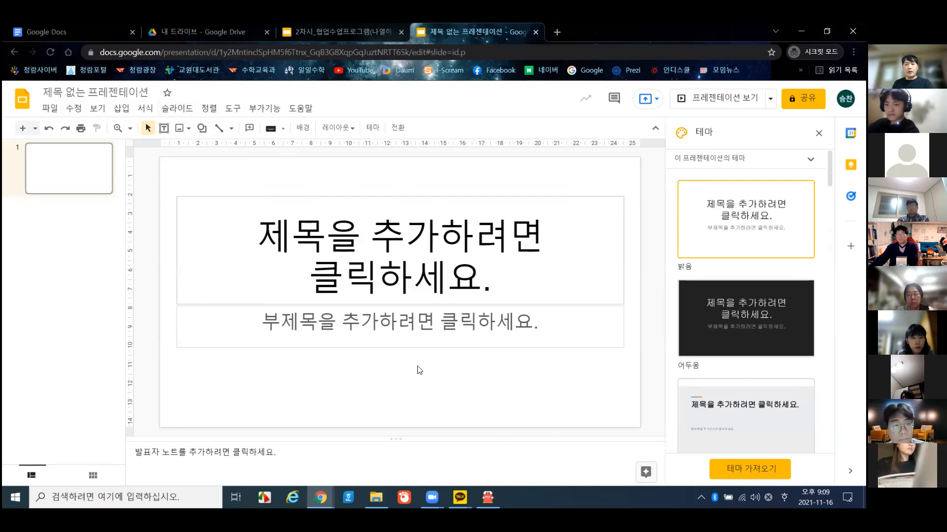
right_click(249, 173)
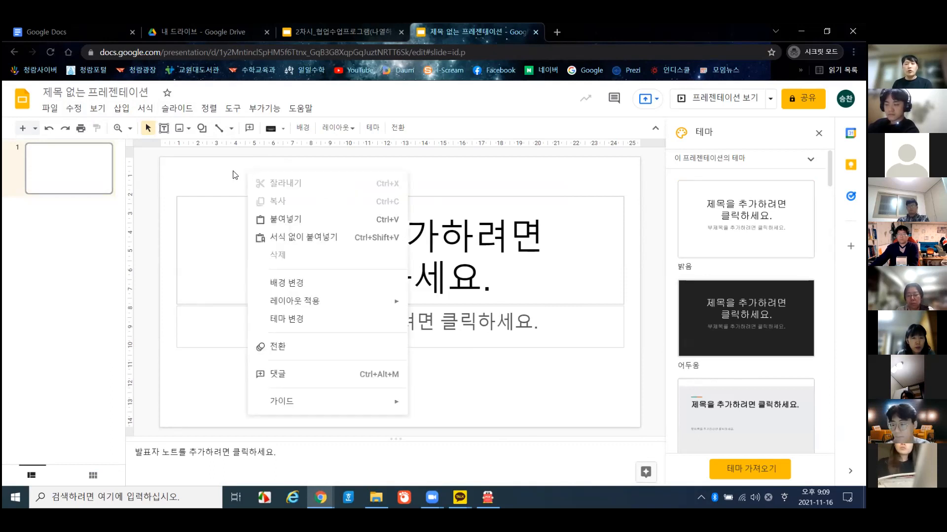
left_click(234, 175)
- Start an image upload from the computer via Insert > Image
left_click(123, 109)
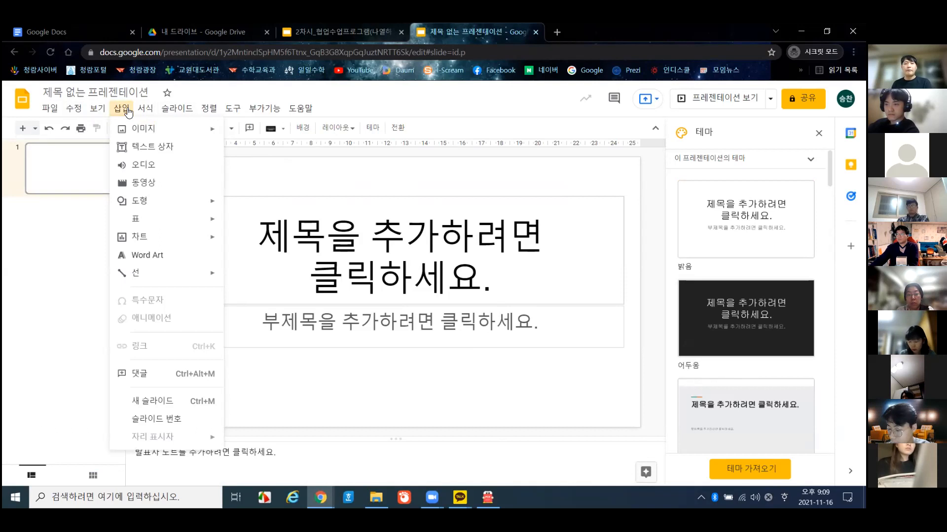
mouse_move(153, 135)
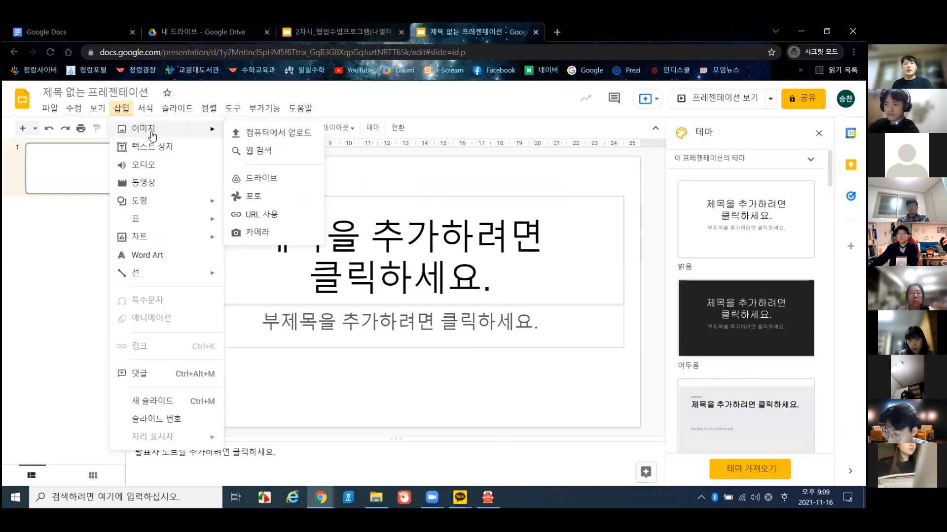
left_click(282, 133)
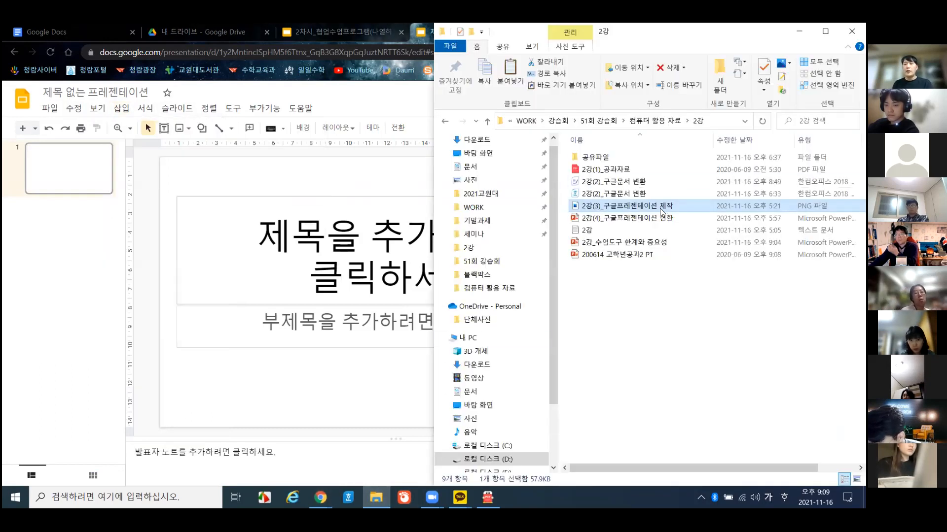
- Drop the chat-letter PNG onto slide 1 and stretch it to the slide's bottom and right edges
left_click_drag(621, 210, 327, 282)
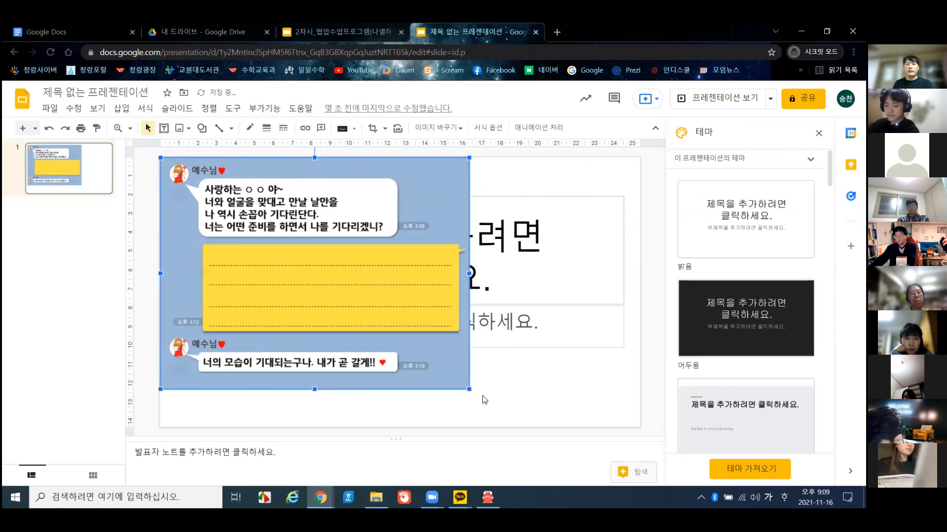
left_click_drag(470, 389, 520, 378)
left_click_drag(520, 291, 645, 285)
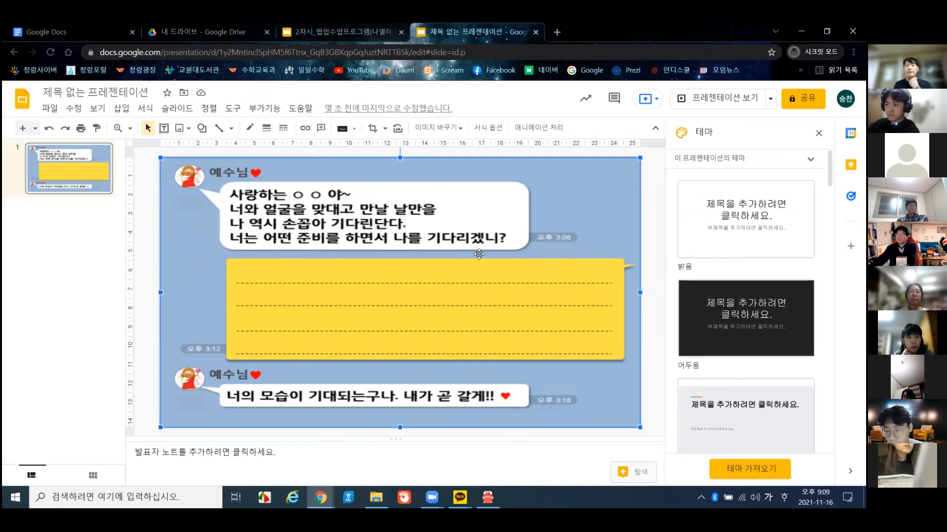
- Deselect the chat image and pick the Text box tool from the Insert menu
left_click(156, 200)
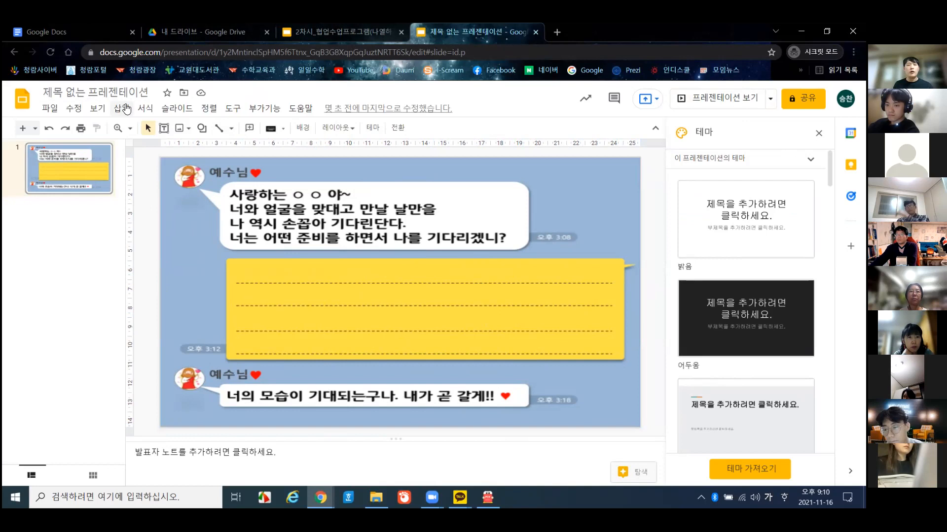
left_click(127, 109)
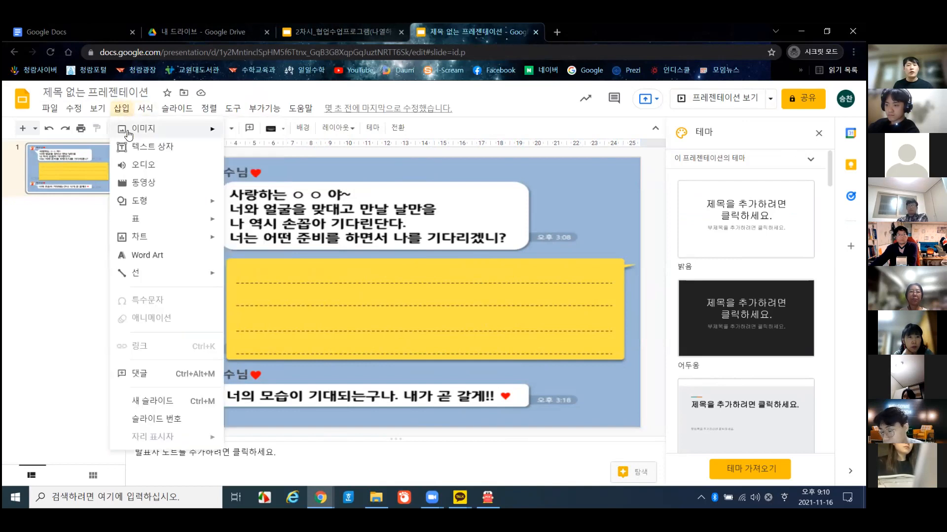
left_click(339, 285)
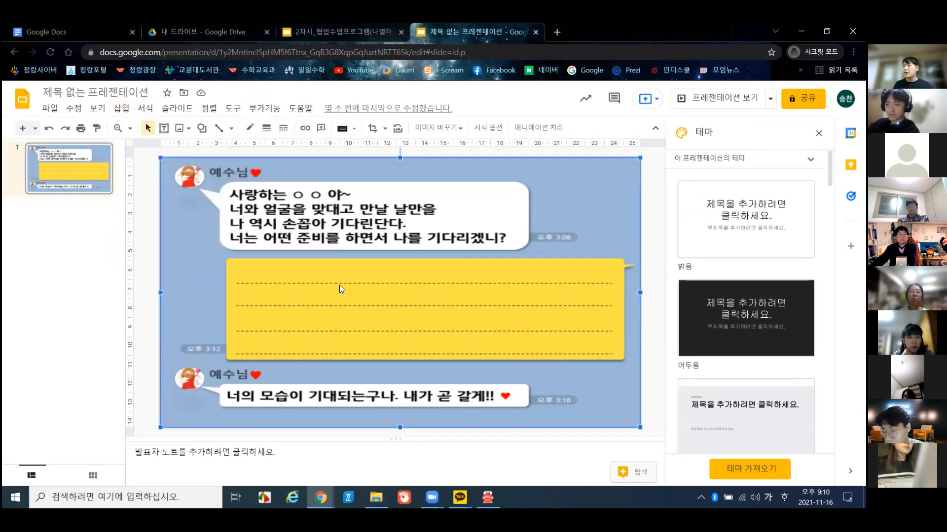
left_click(123, 108)
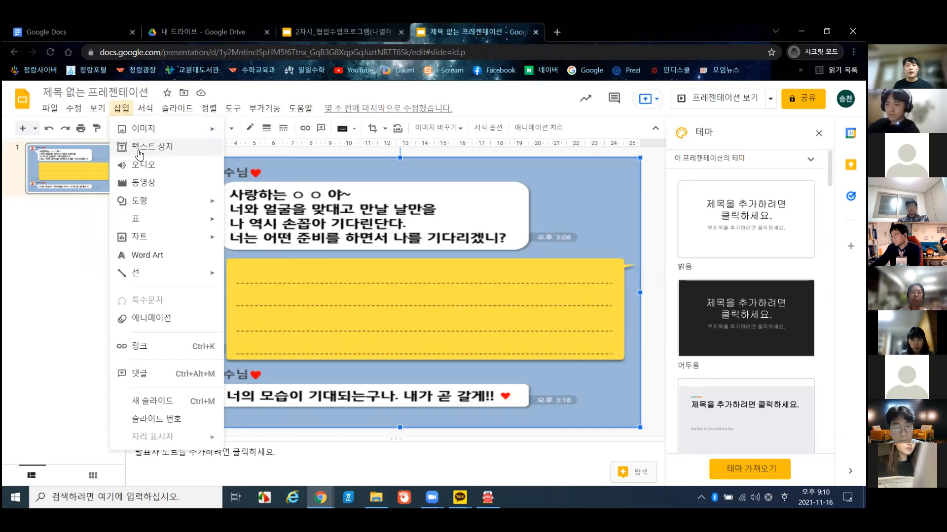
left_click(142, 148)
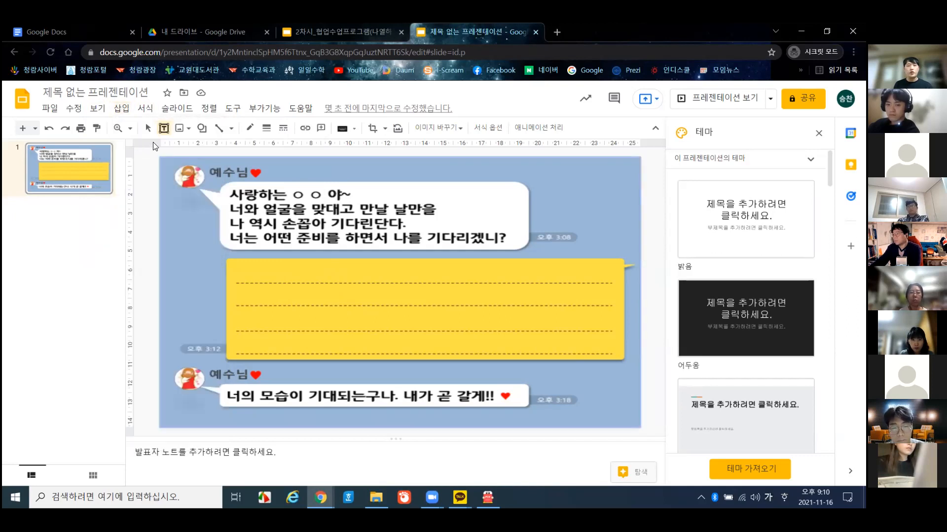
- Add a text box on the yellow box's first line reading '내용을 입력해주세요.'
left_click(239, 270)
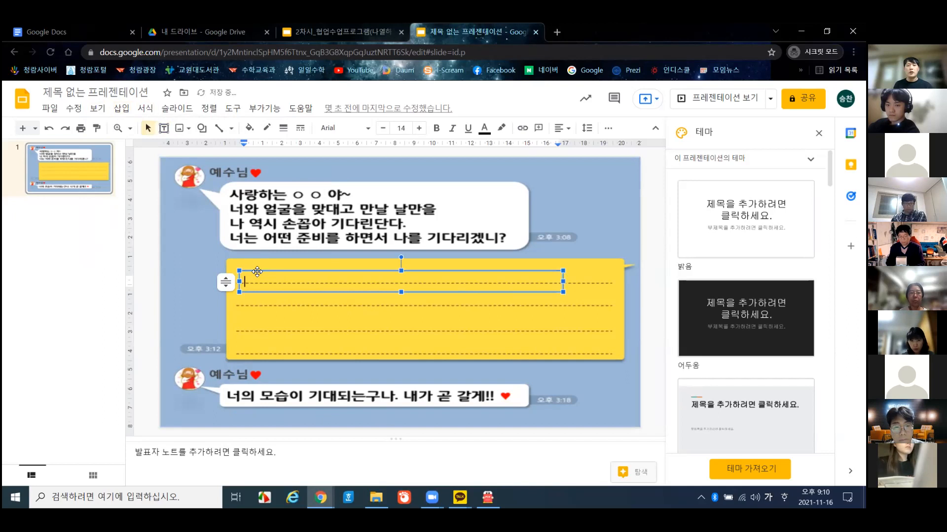
left_click_drag(257, 271, 256, 263)
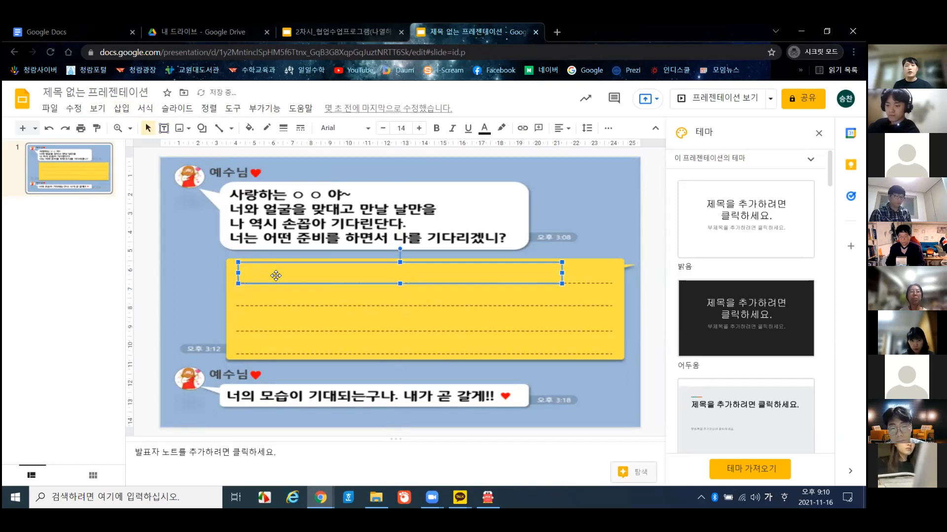
type("ㅇ")
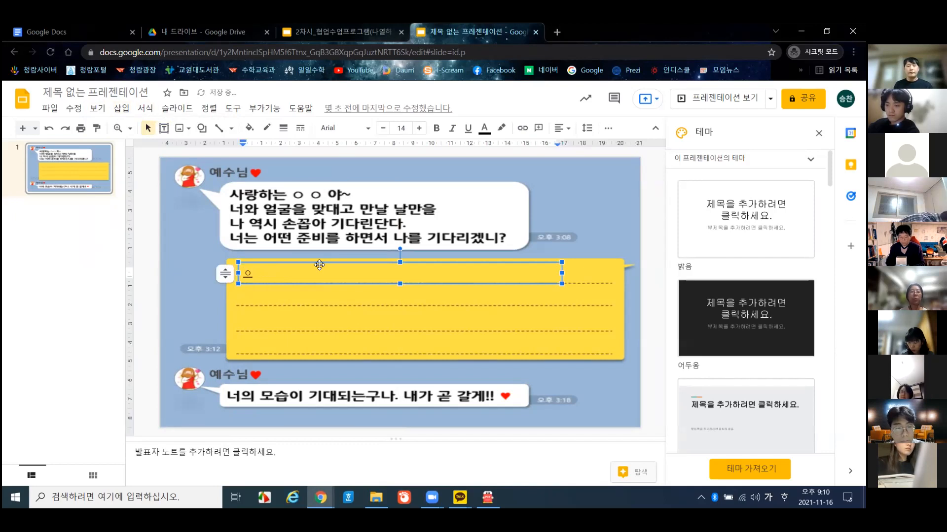
key("BackSpace")
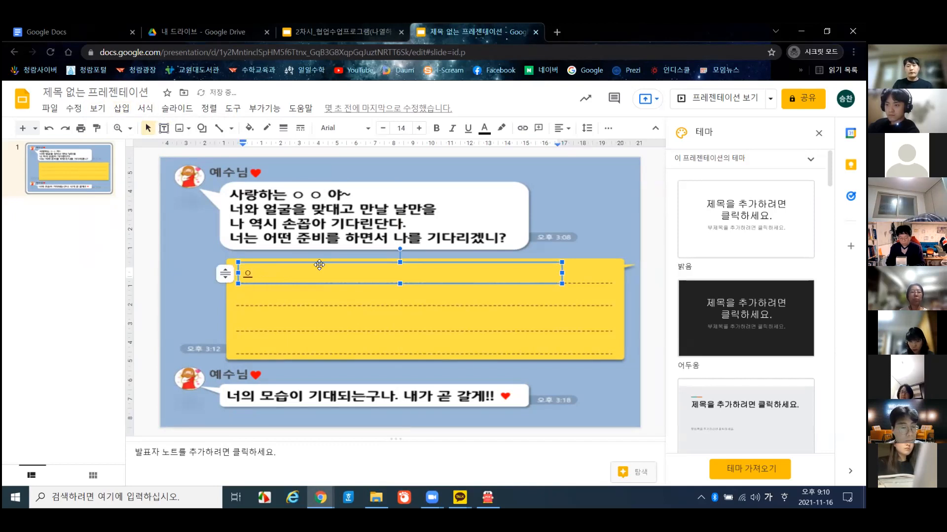
type("내용을 입력해주세요")
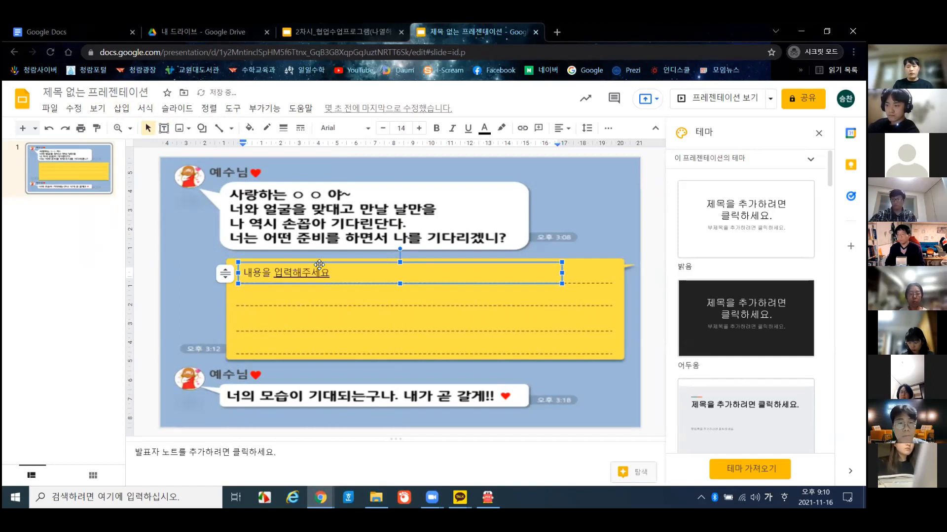
type(".")
key("Return")
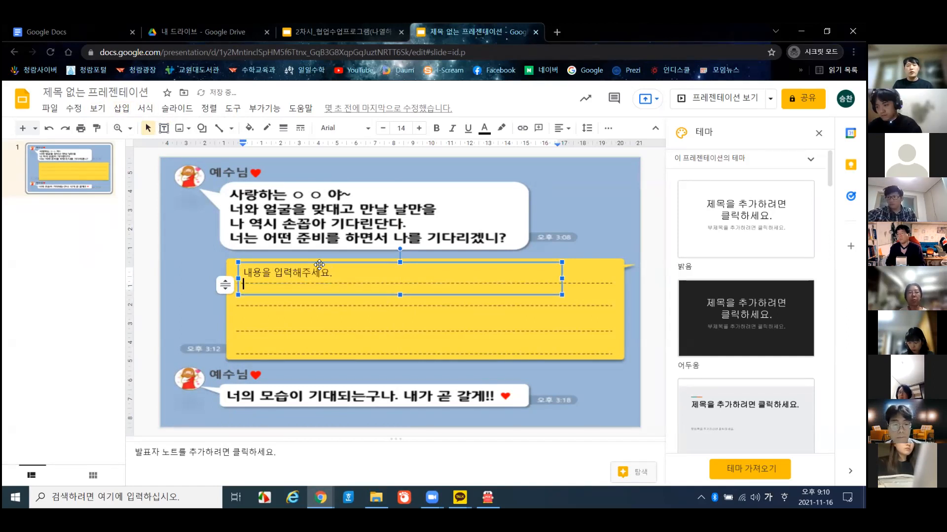
key("BackSpace")
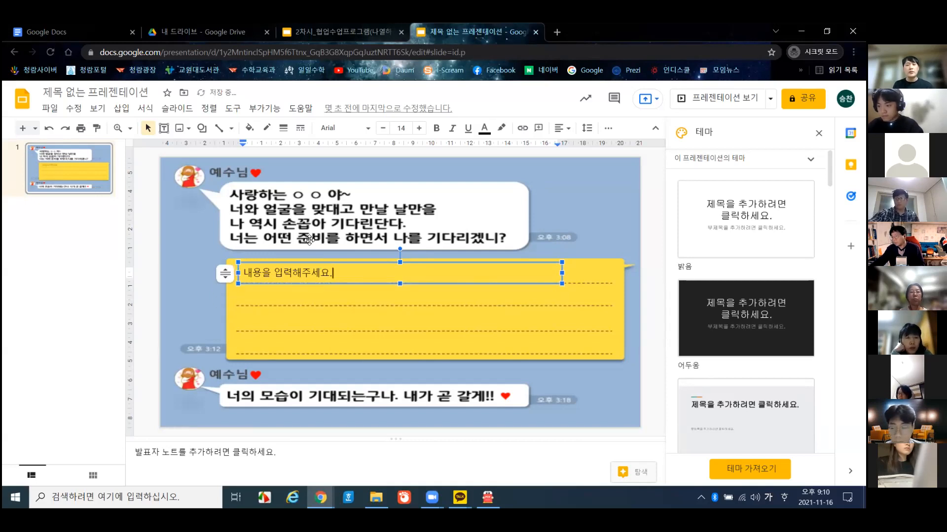
key("Return")
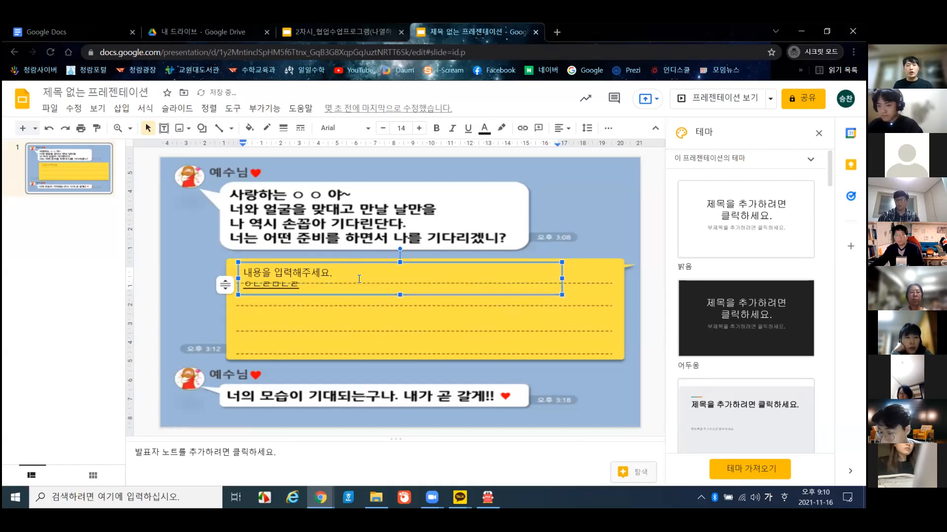
- Add the lines '2줄', '3줄' and '4줄' below the prompt text
left_click(345, 261)
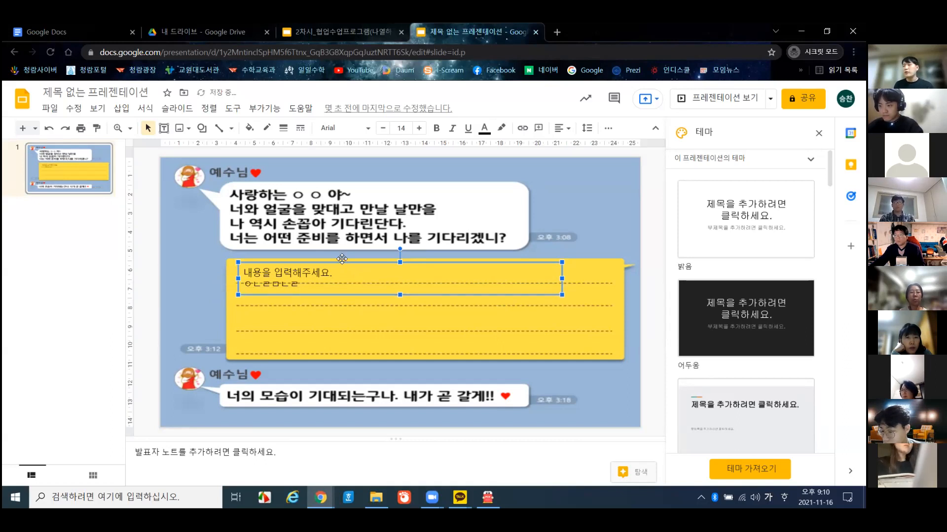
left_click(329, 283)
key("BackSpace")
key("BackSpace")
key("BackSpace")
key("BackSpace")
type("2줄")
key("Return")
type("3")
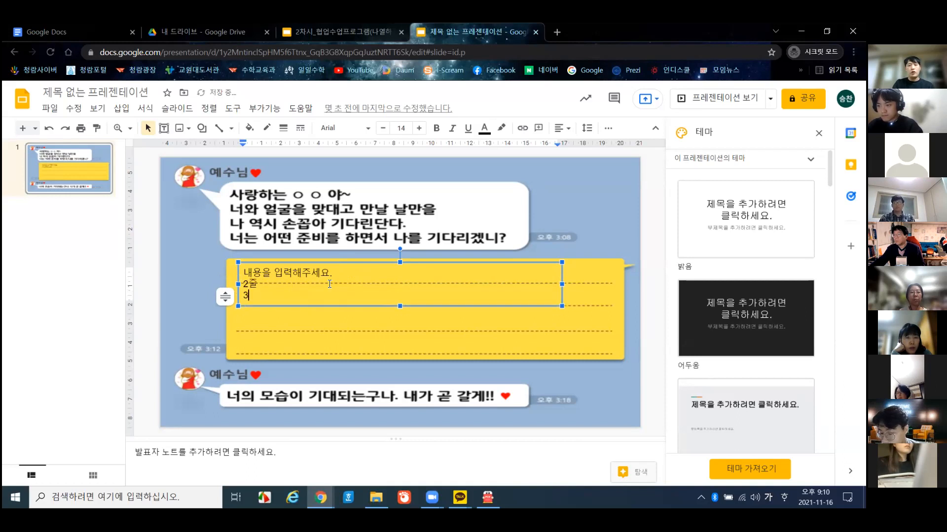
type("줄")
key("Return")
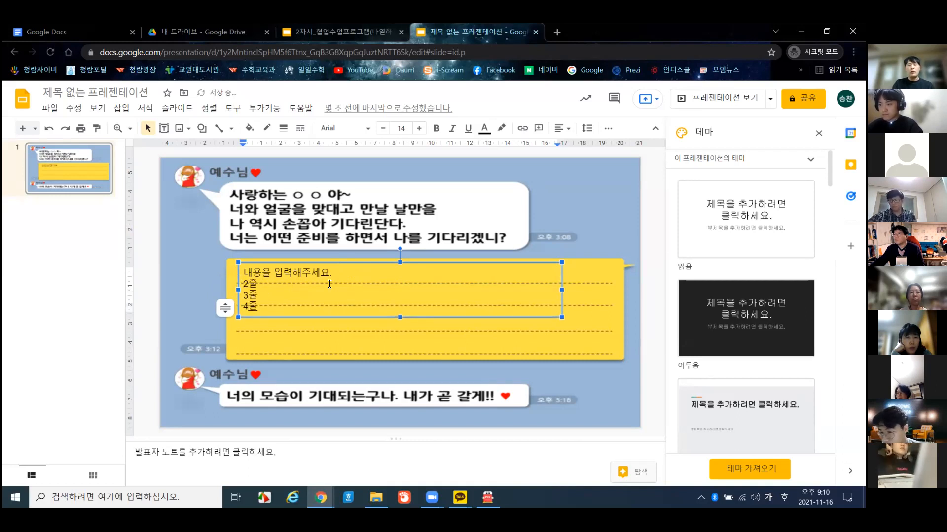
left_click(348, 261)
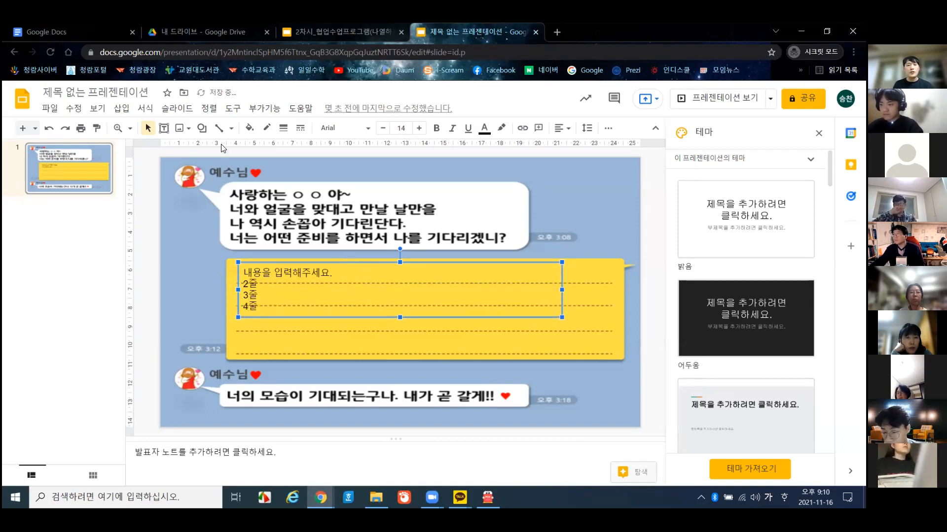
- Set the yellow text box's line spacing to 1.5
left_click(145, 110)
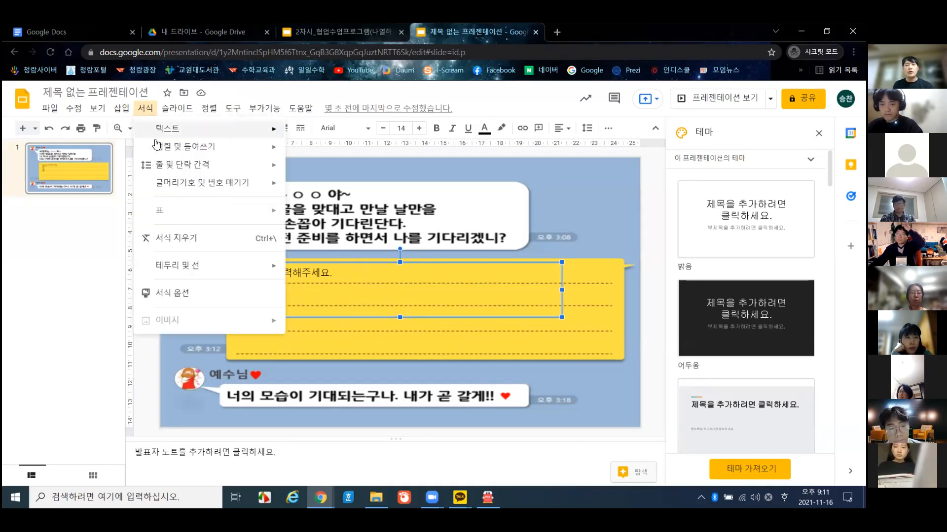
mouse_move(164, 165)
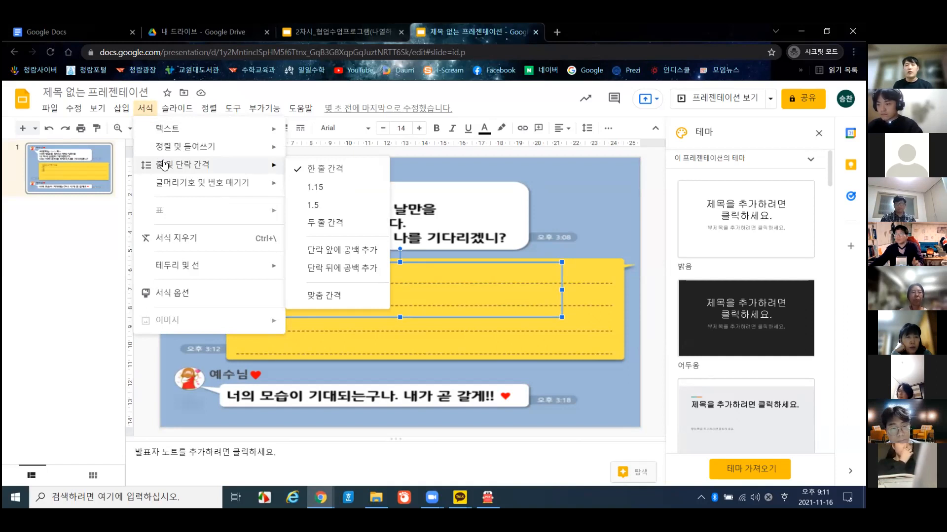
left_click(324, 205)
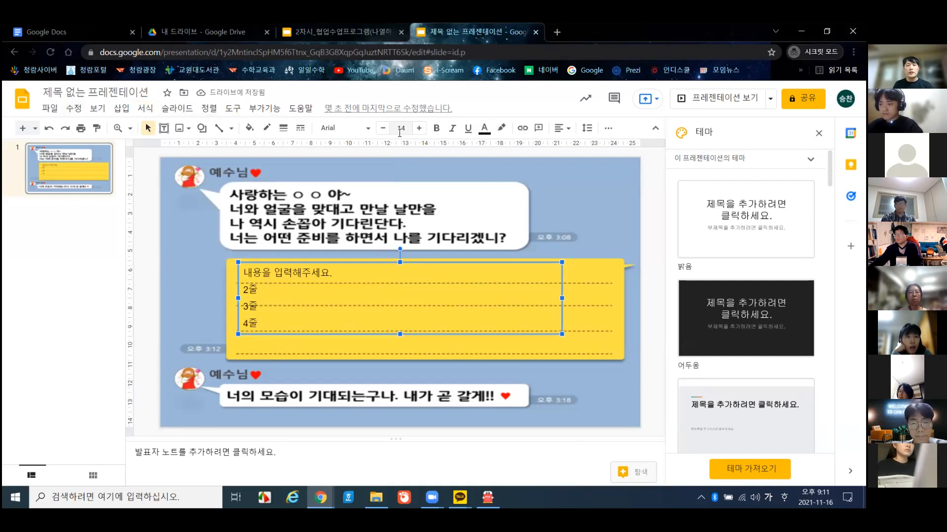
- Enlarge the yellow box's text step by step to 19 pt
left_click(418, 130)
left_click(417, 130)
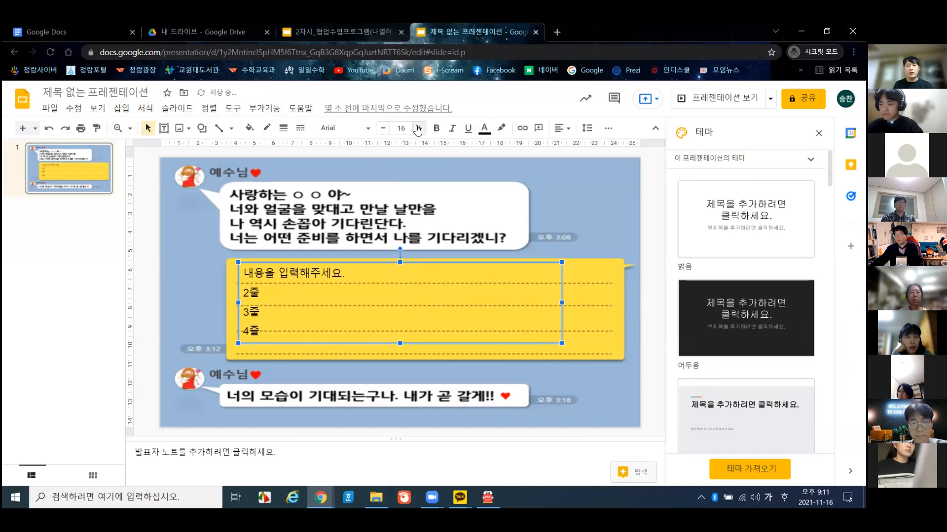
left_click(417, 129)
left_click(417, 130)
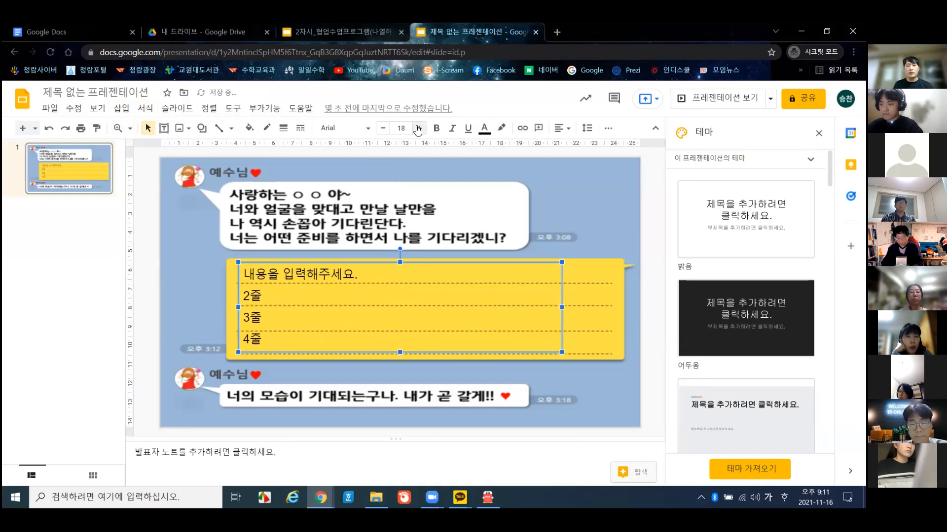
left_click(417, 129)
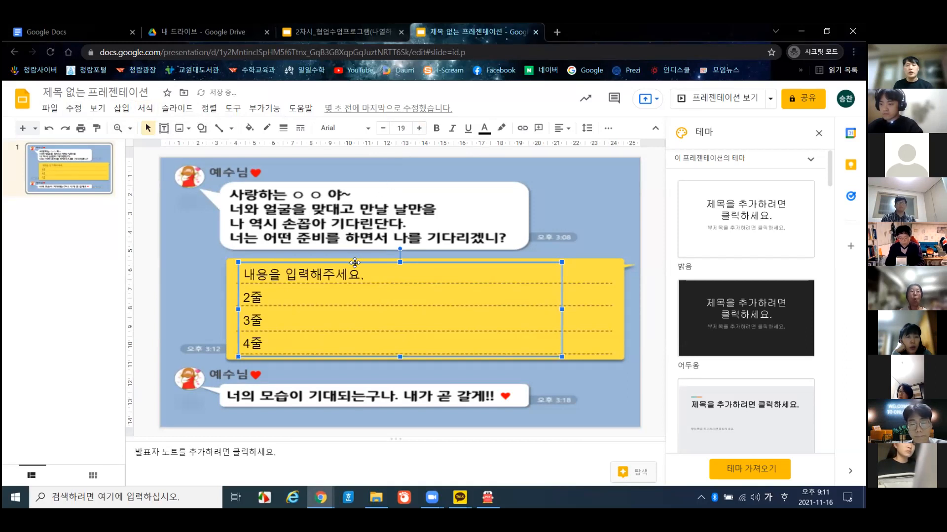
- Nudge the yellow text box slightly up and left, then deselect it
left_click_drag(355, 263, 347, 261)
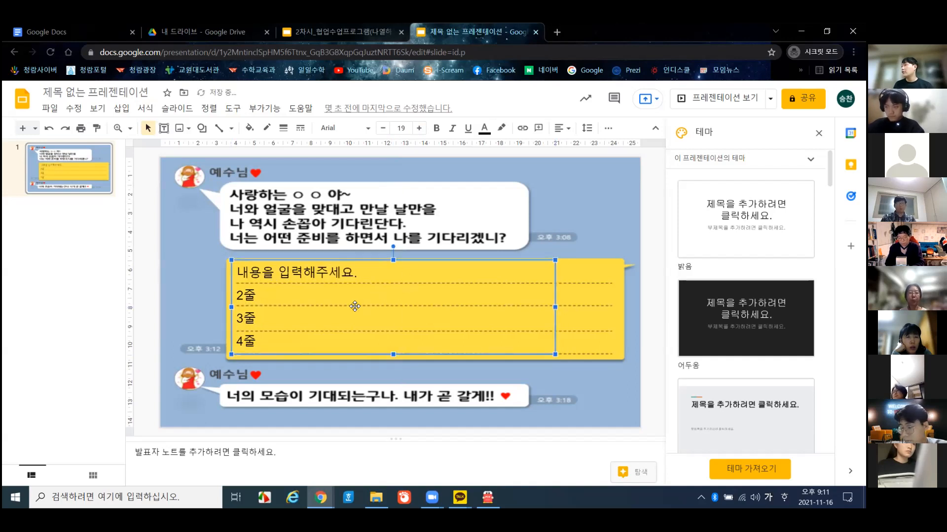
left_click(291, 273)
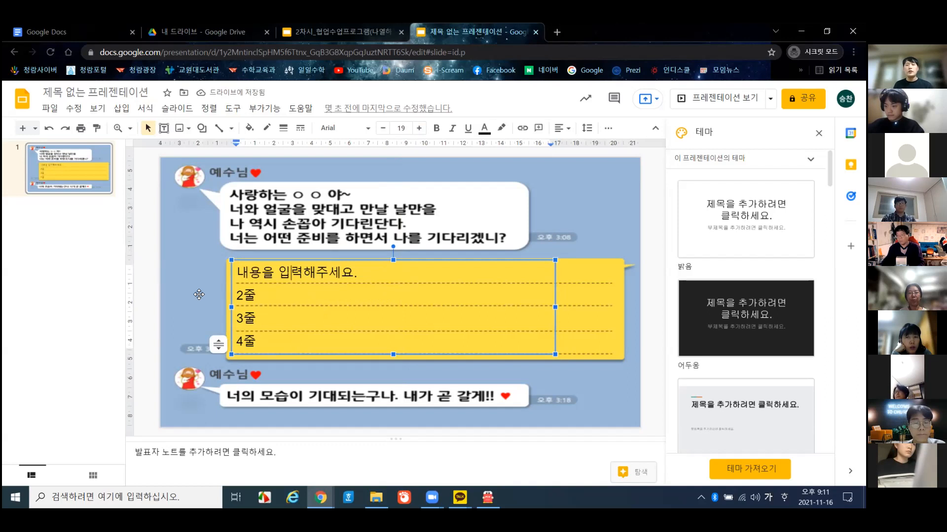
left_click(146, 268)
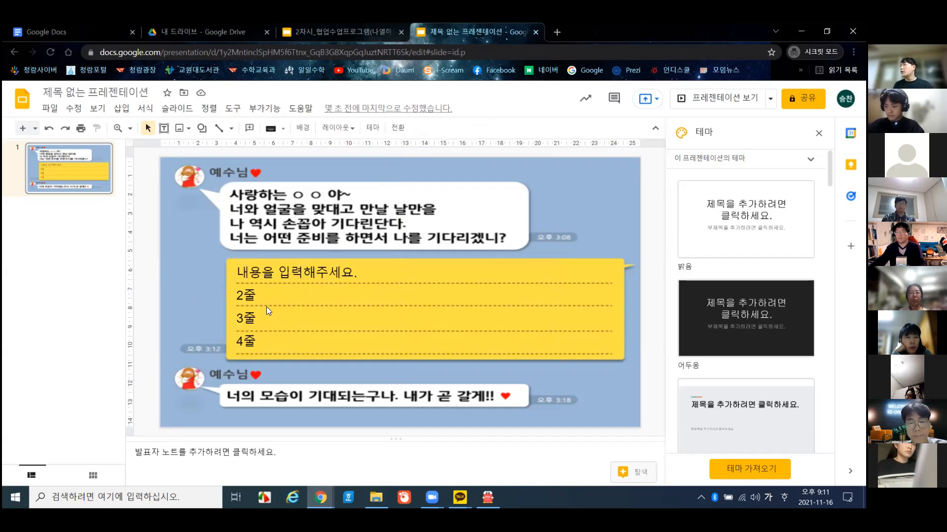
- Duplicate slide 1, then copy it and paste several more copies below
right_click(67, 167)
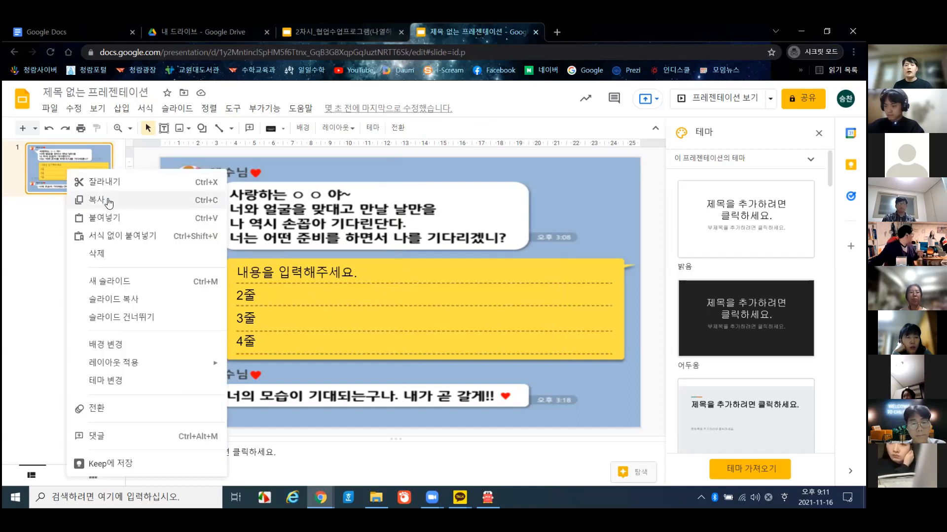
left_click(144, 307)
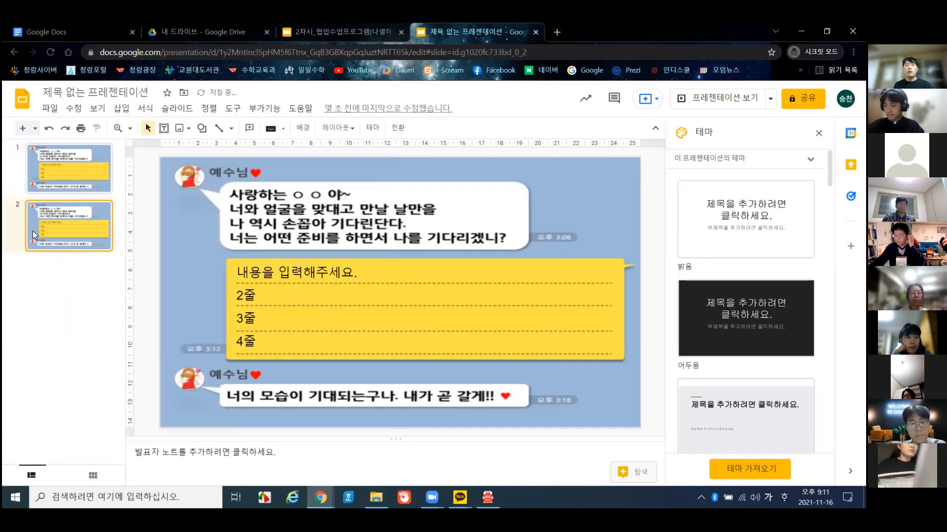
left_click(66, 169)
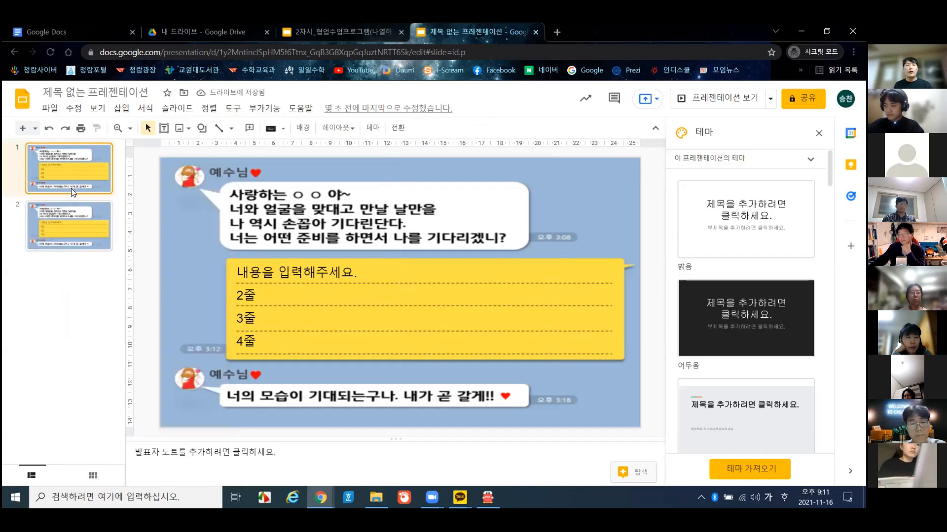
right_click(71, 189)
left_click(103, 185)
left_click(72, 293)
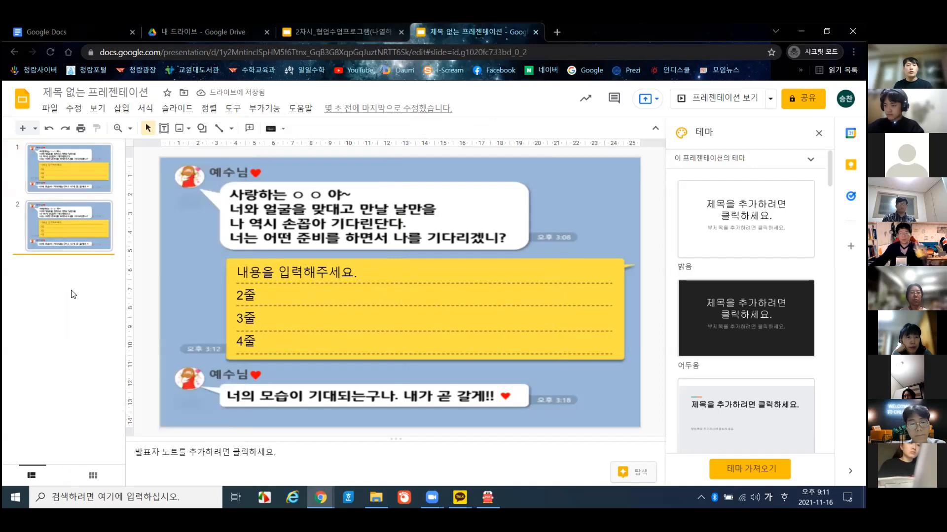
key("ctrl+v")
key("ctrl+v")
key("ctrl+v")
key("ctrl+v")
key("ctrl+v")
key("ctrl+v")
key("ctrl+v")
key("ctrl+v")
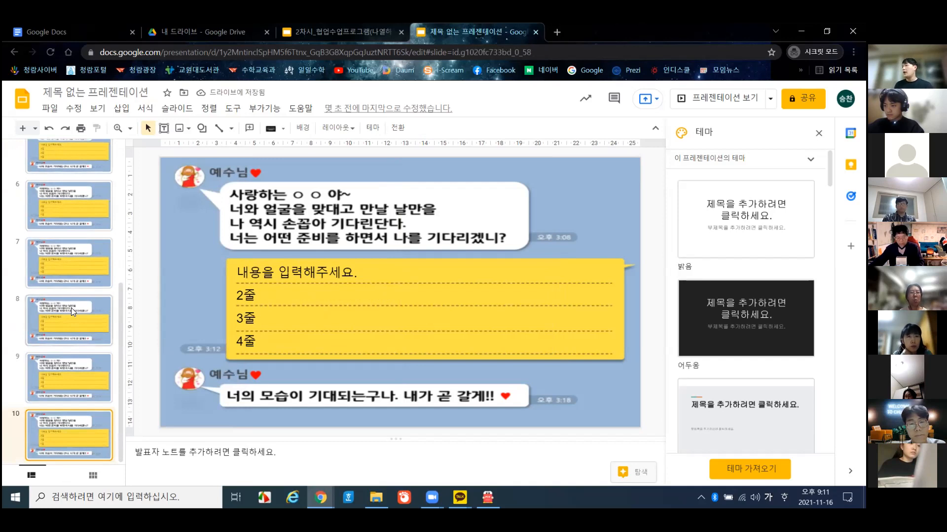
- Browse the pasted slide copies in the filmstrip and return to slide 1
scroll(71, 308, "up", 10)
right_click(77, 175)
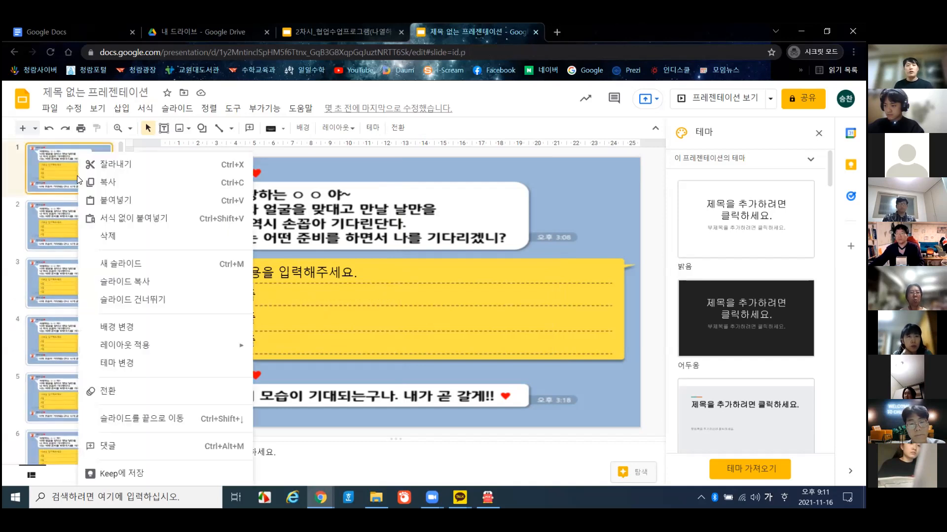
left_click(10, 200)
left_click(9, 200)
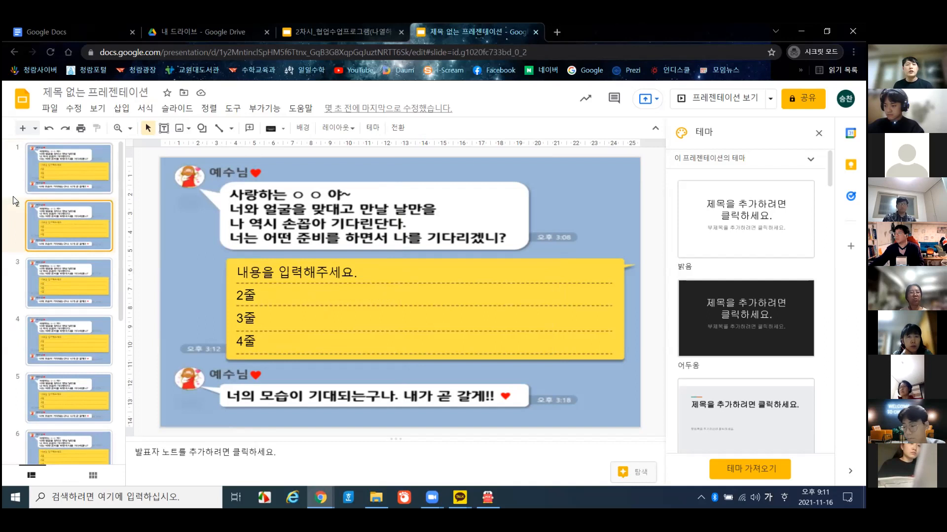
left_click(51, 178)
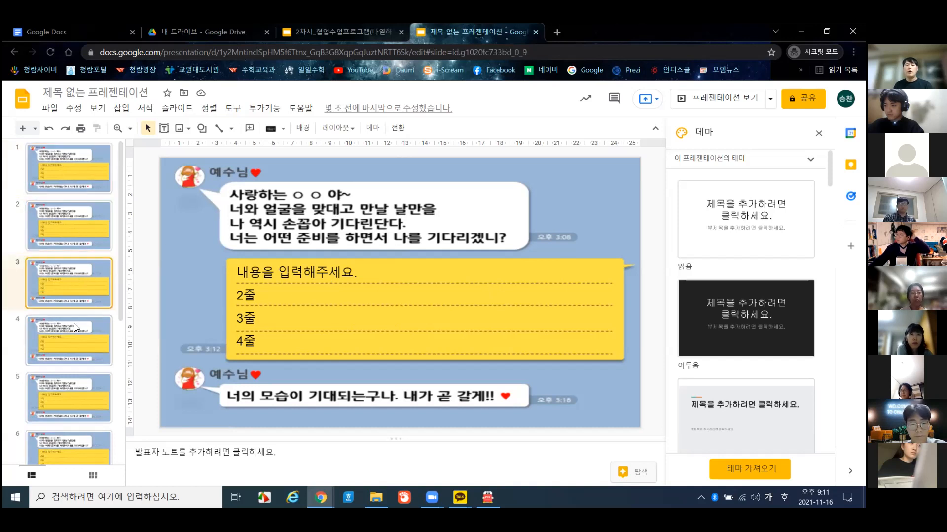
left_click(88, 395)
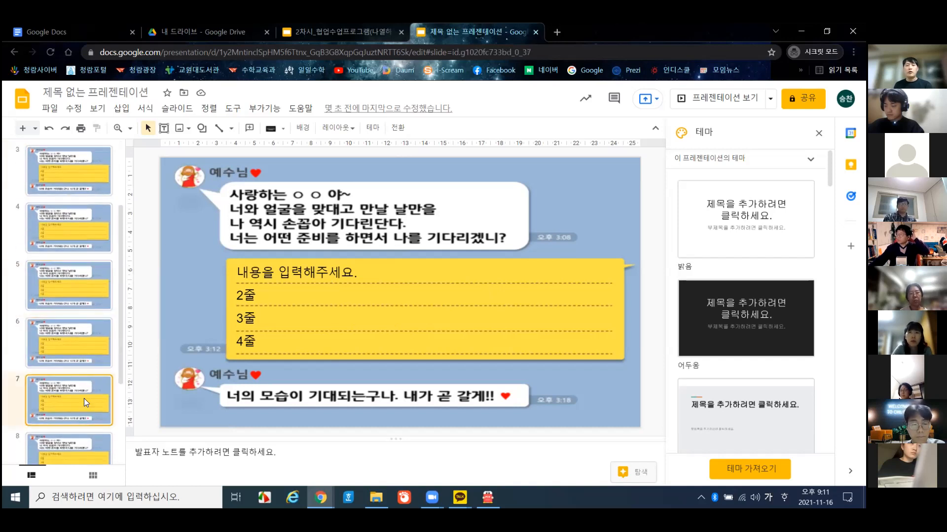
scroll(69, 227, "up", 2)
left_click(83, 160)
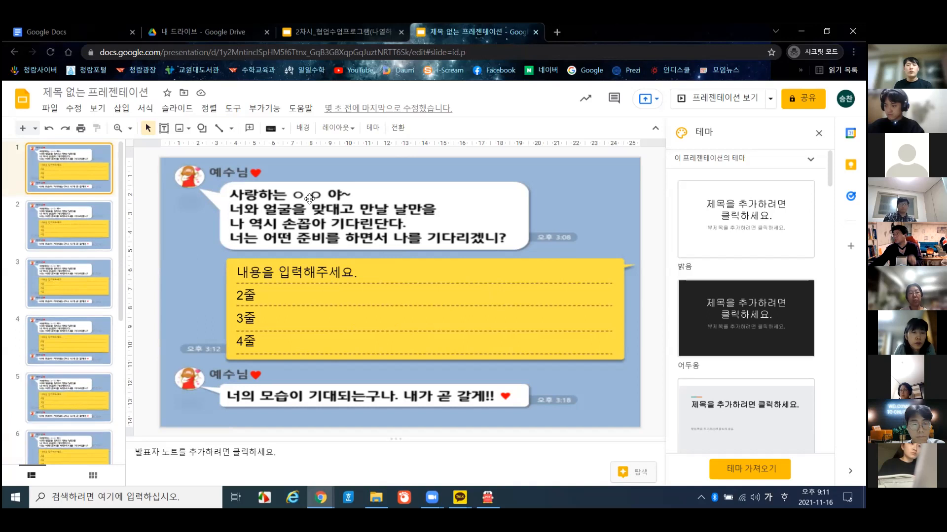
- Insert a text box over the top bubble's greeting and narrow it to fit the name
left_click(125, 110)
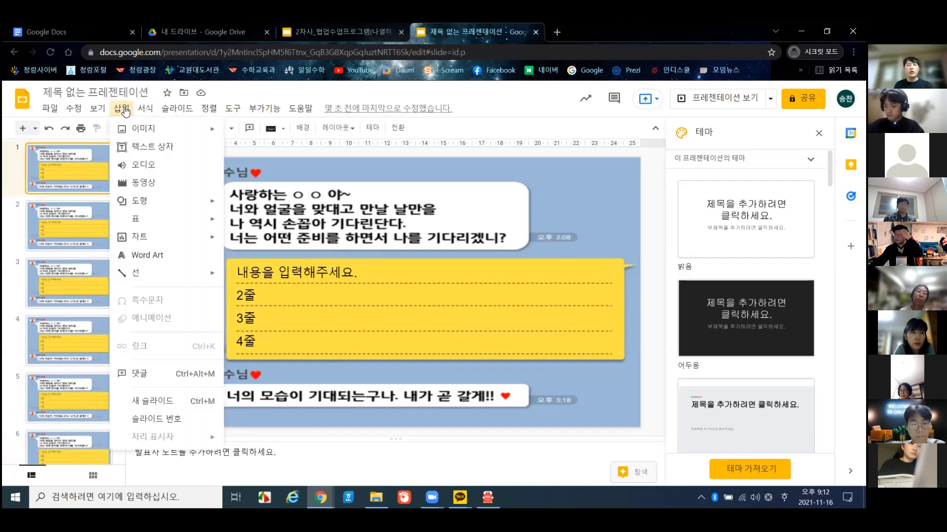
left_click(147, 147)
left_click(292, 193)
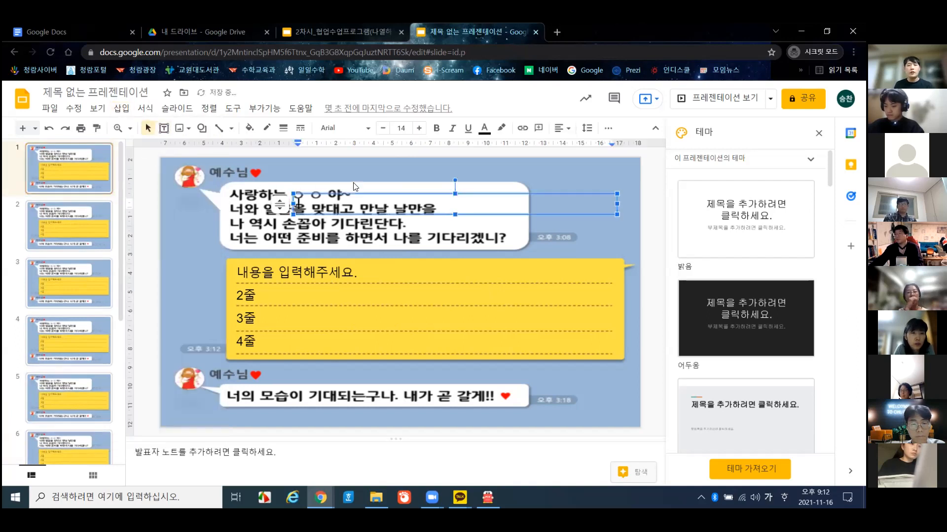
left_click_drag(380, 193, 373, 183)
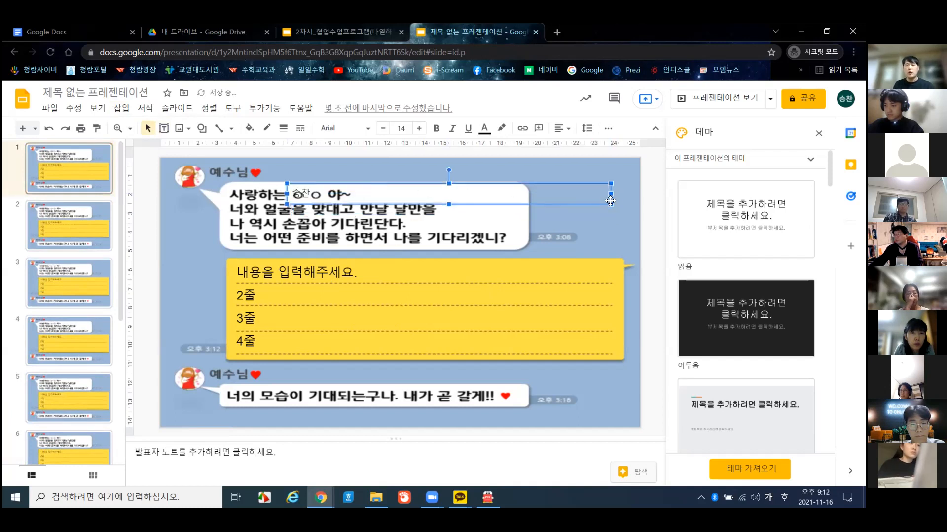
left_click_drag(611, 192, 336, 186)
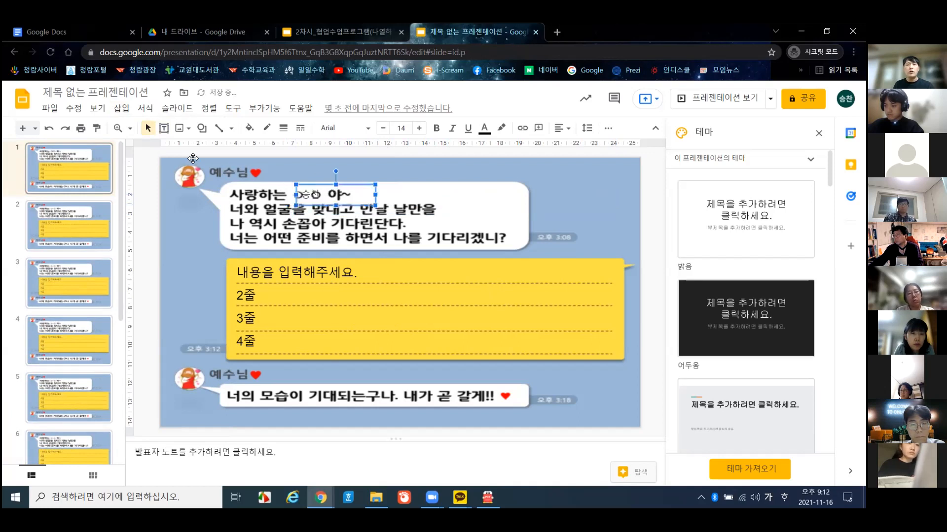
- Make the name bold at 20 pt and place it over the ○ ○ placeholder
left_click(122, 109)
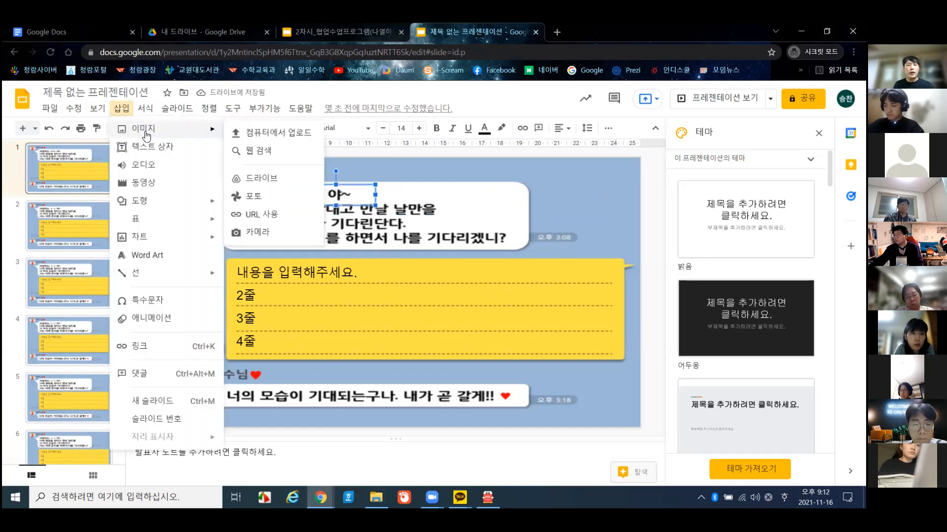
left_click(233, 108)
left_click(340, 89)
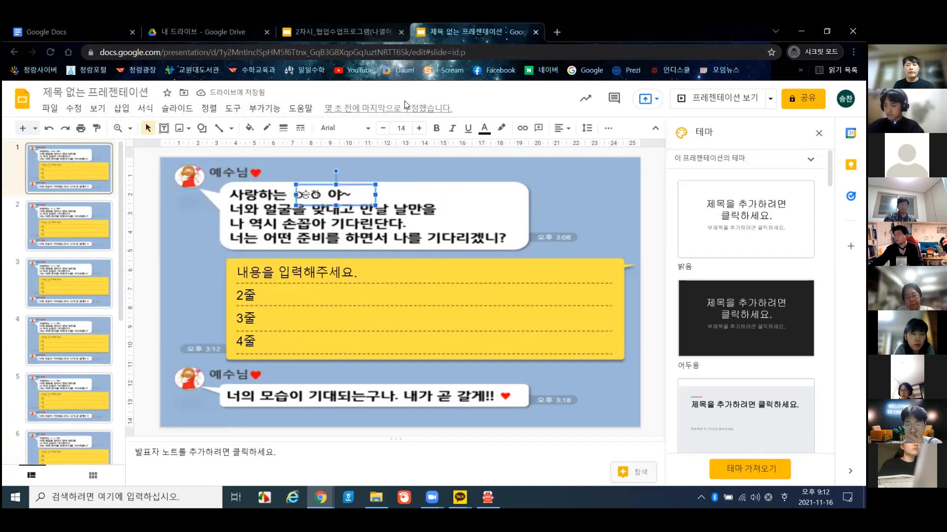
left_click(417, 132)
left_click(417, 132)
left_click(417, 132)
left_click(417, 129)
left_click(417, 129)
left_click(417, 129)
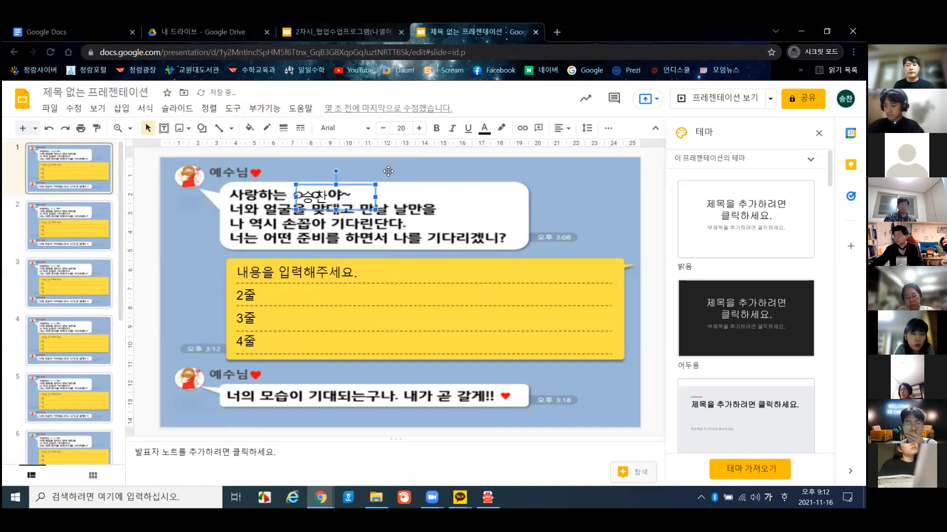
key("ctrl+b")
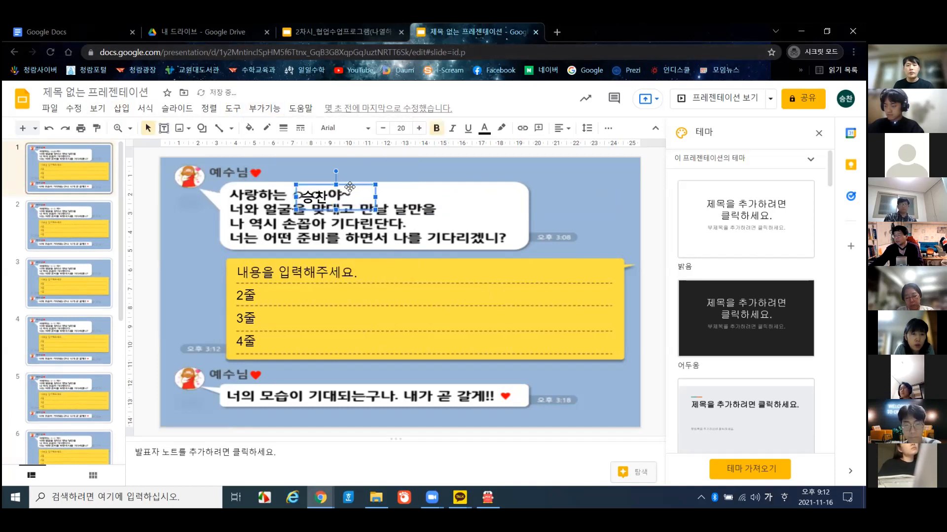
left_click_drag(352, 186, 347, 175)
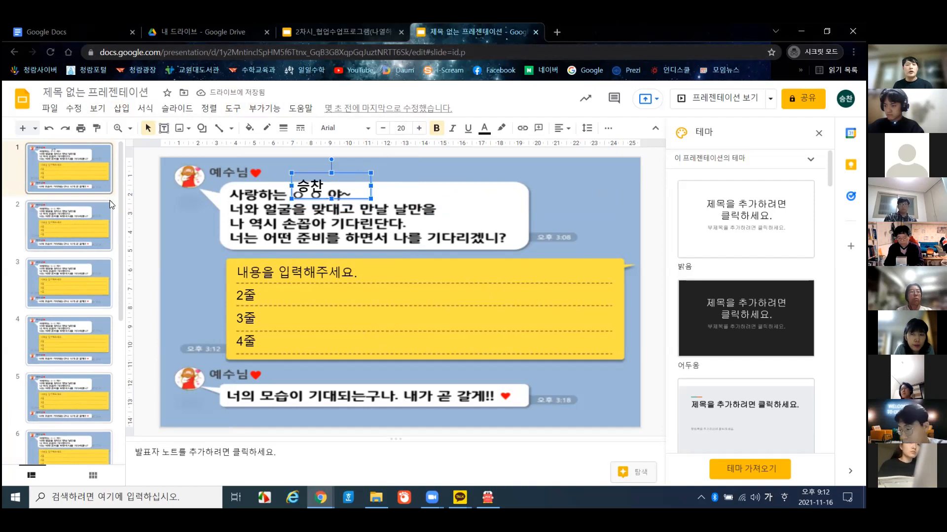
- Compare slide 1 with slide 2, then go back to slide 1
left_click(99, 213)
left_click(97, 172)
left_click(95, 210)
left_click(94, 180)
left_click(95, 207)
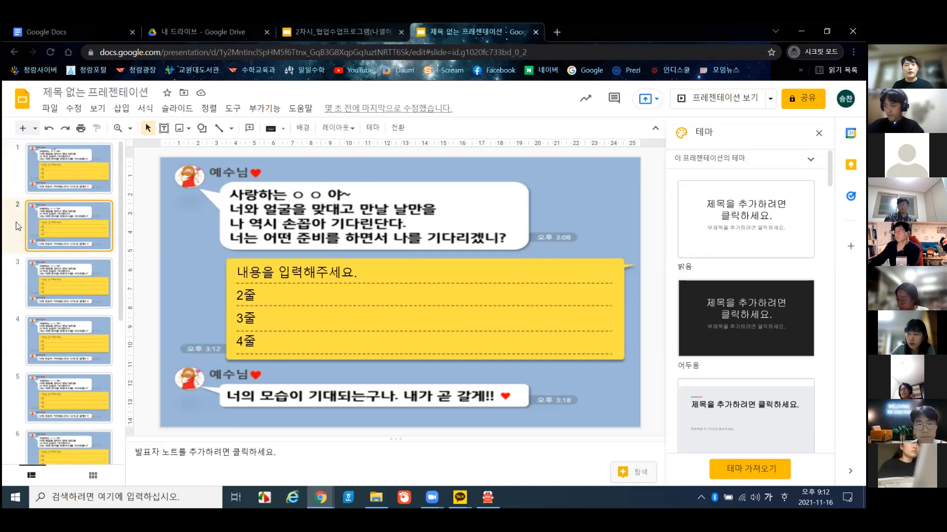
left_click(43, 165)
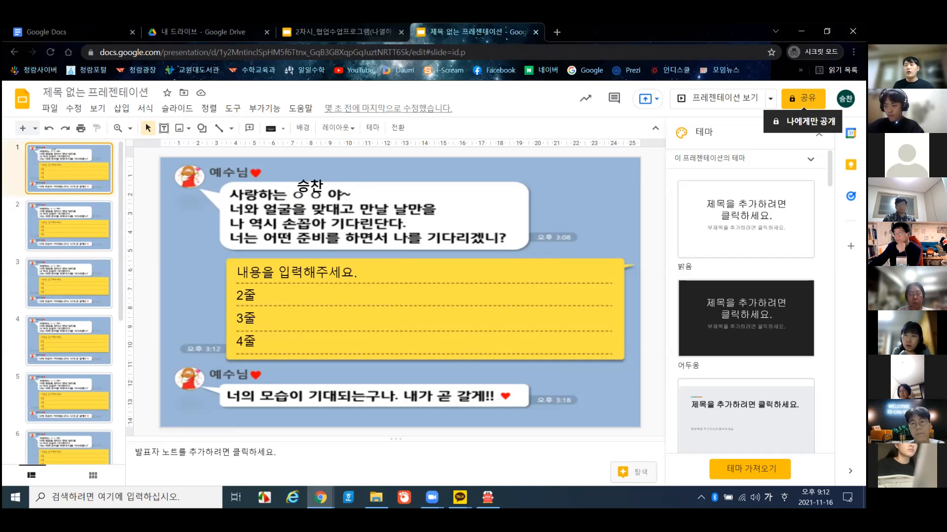
- Rename the presentation to 열매따기
left_click(802, 99)
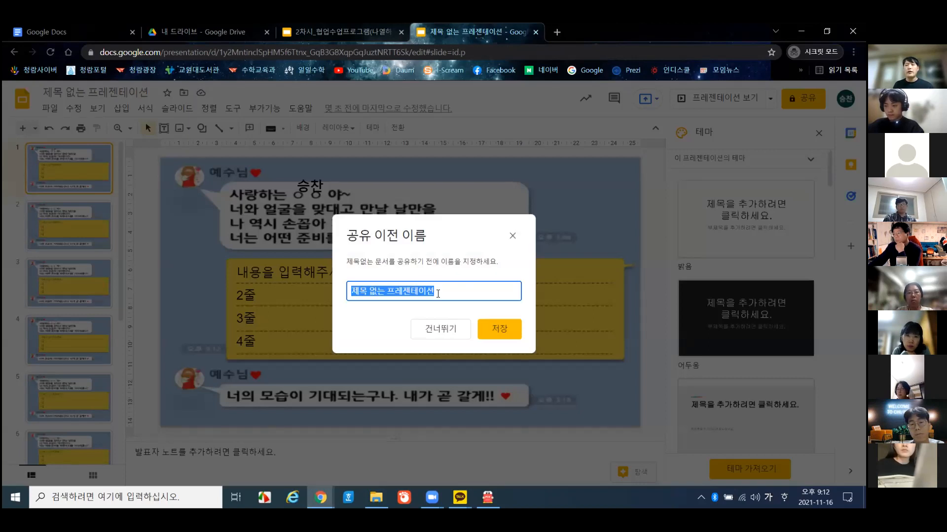
type("열매따기")
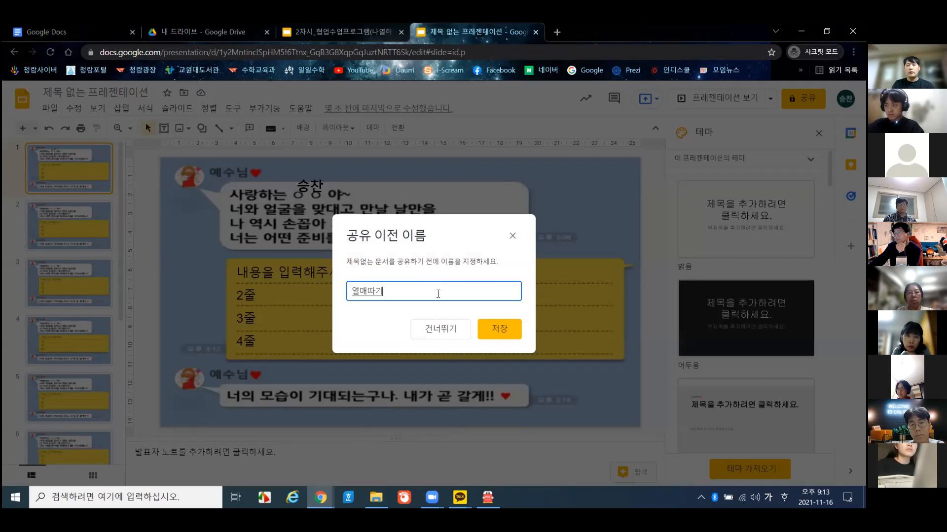
key("Return")
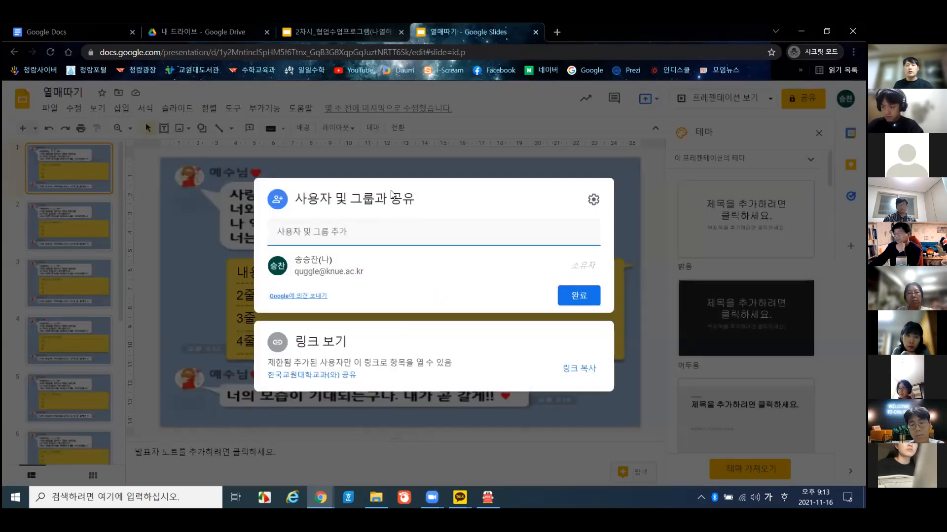
- Let anyone with the link edit the deck and copy its share link
left_click(386, 343)
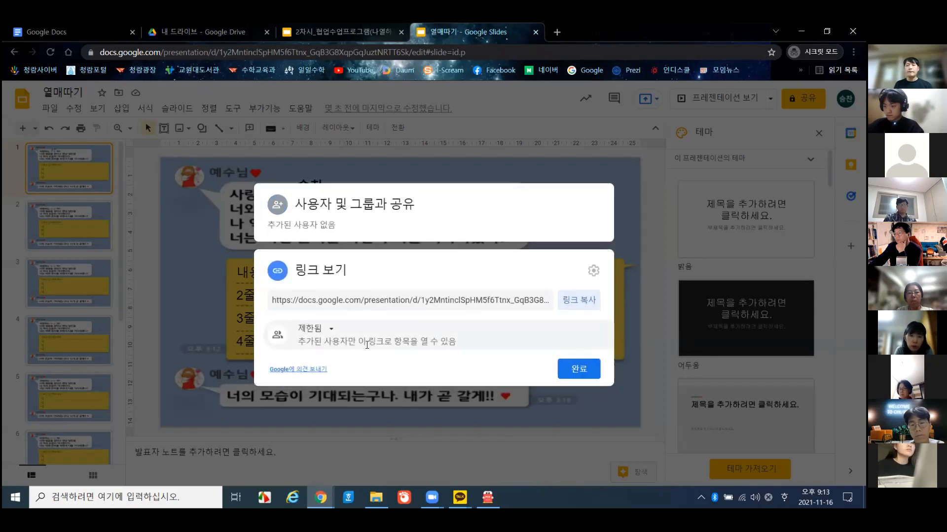
left_click(325, 334)
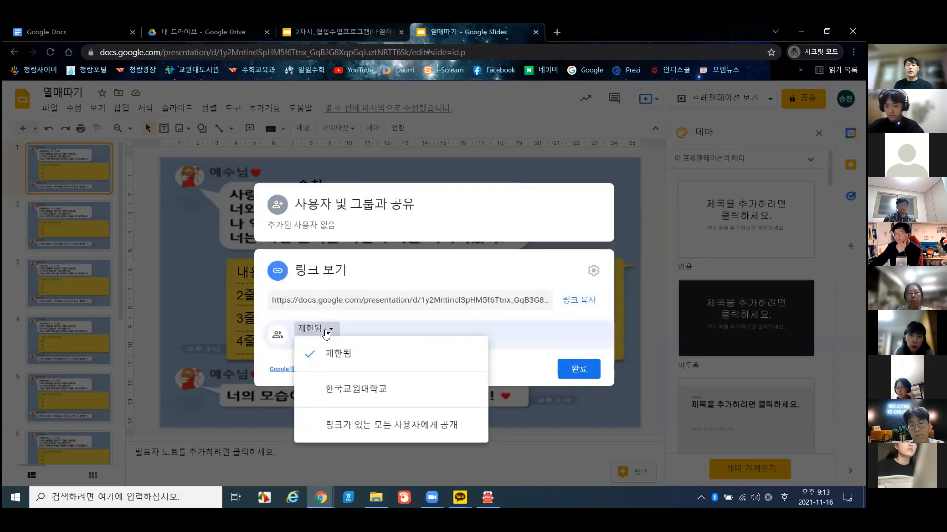
left_click(365, 427)
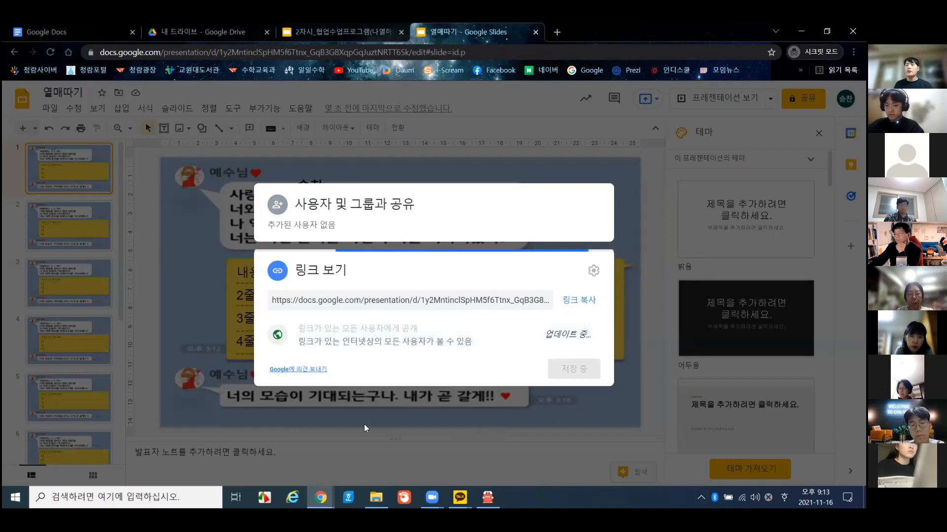
left_click(574, 335)
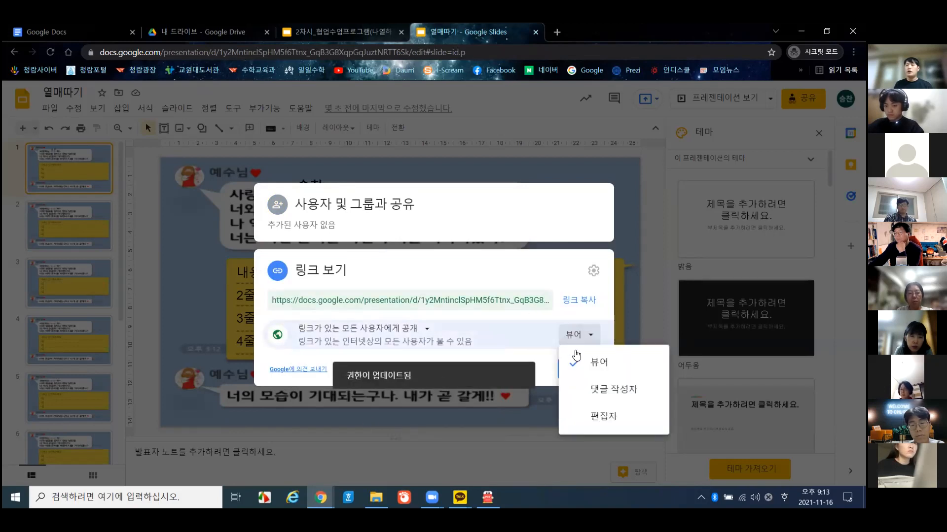
left_click(601, 416)
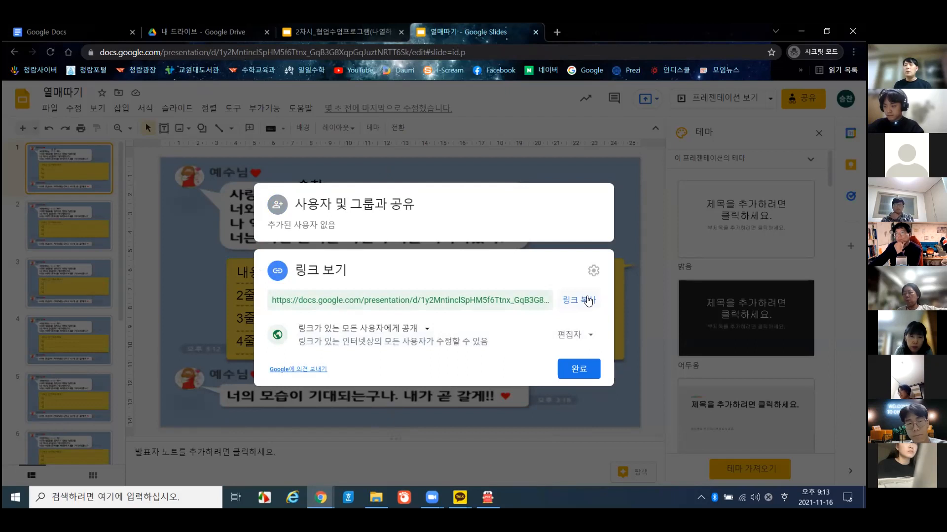
left_click(586, 302)
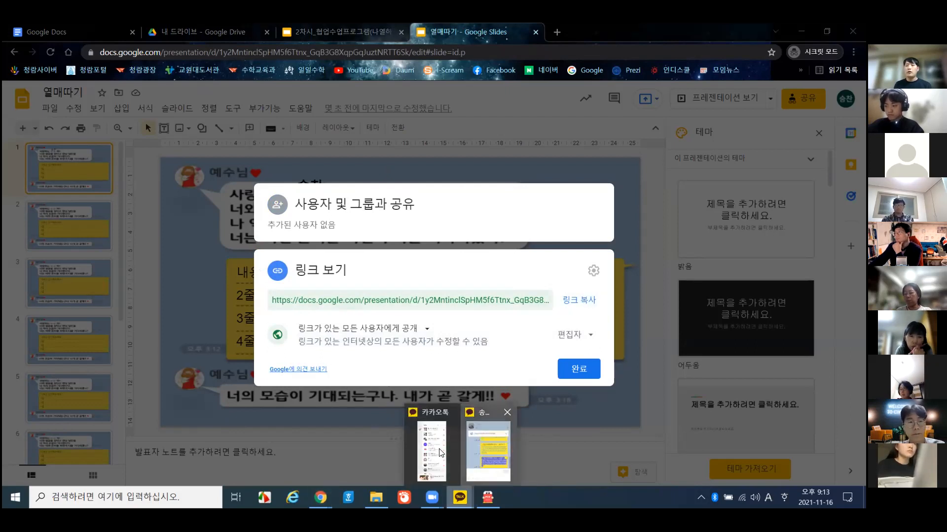
left_click(491, 446)
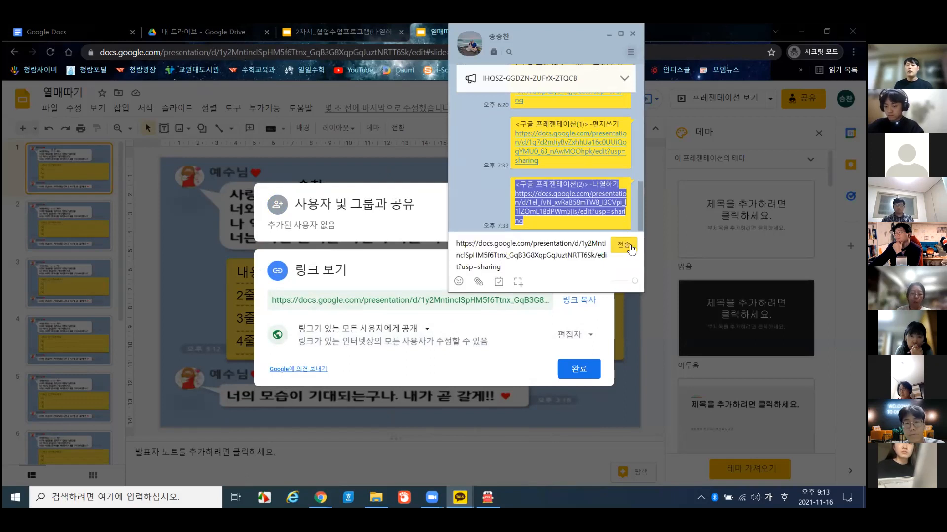
- Paste and send the share link in KakaoTalk, then close the Slides sharing dialog
left_click(631, 250)
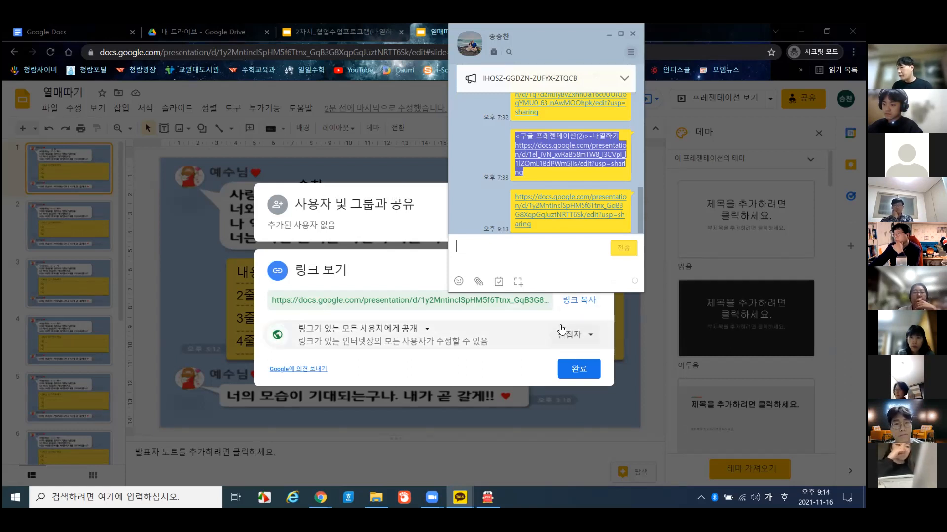
left_click(579, 370)
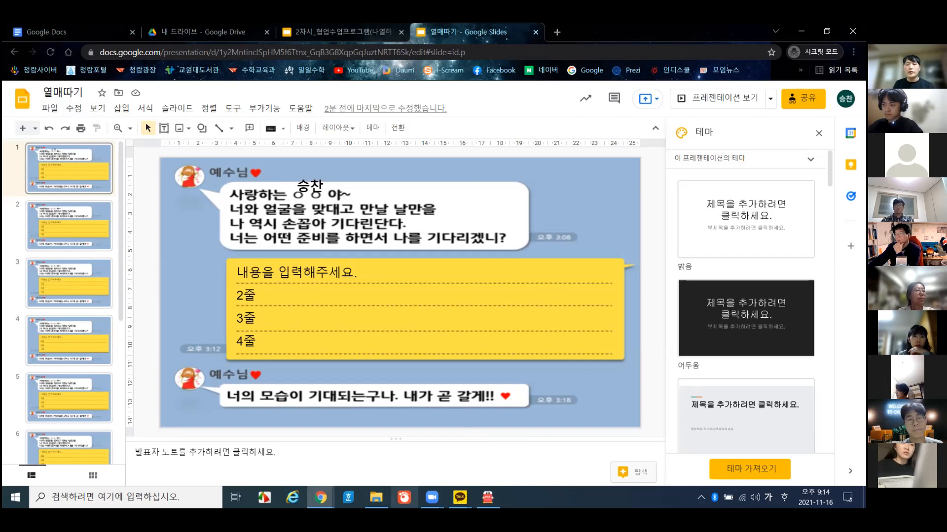
- Select 2강(4)_구글프레젠테이션 변환.pptx in the 2강 folder and open the workshop group chat
left_click(376, 497)
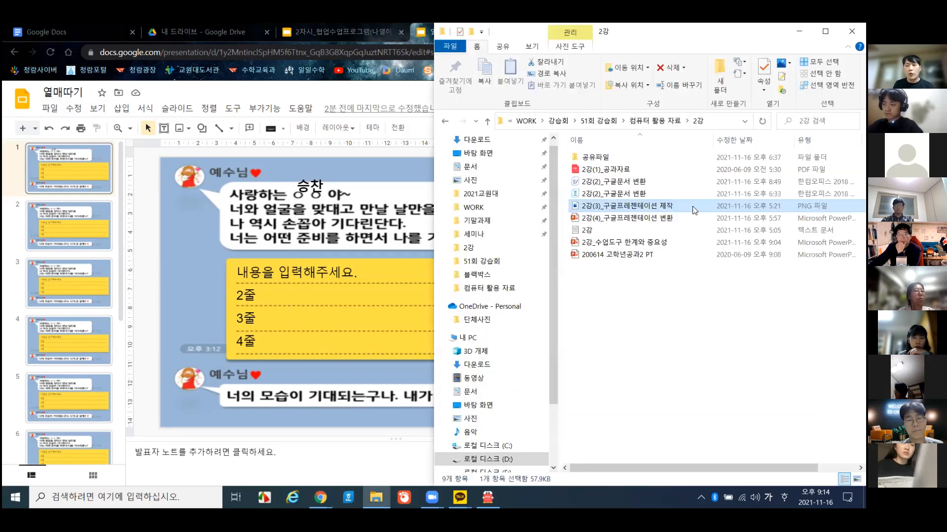
left_click(666, 219)
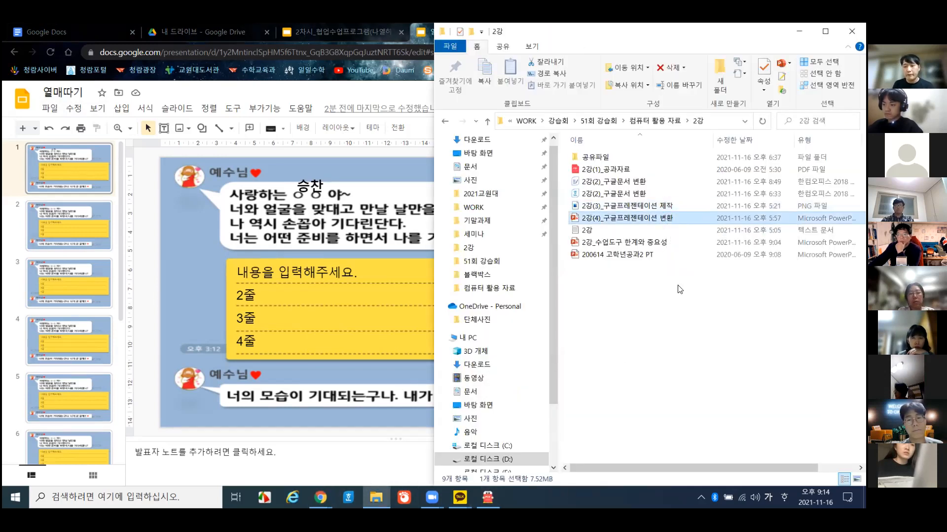
left_click(432, 497)
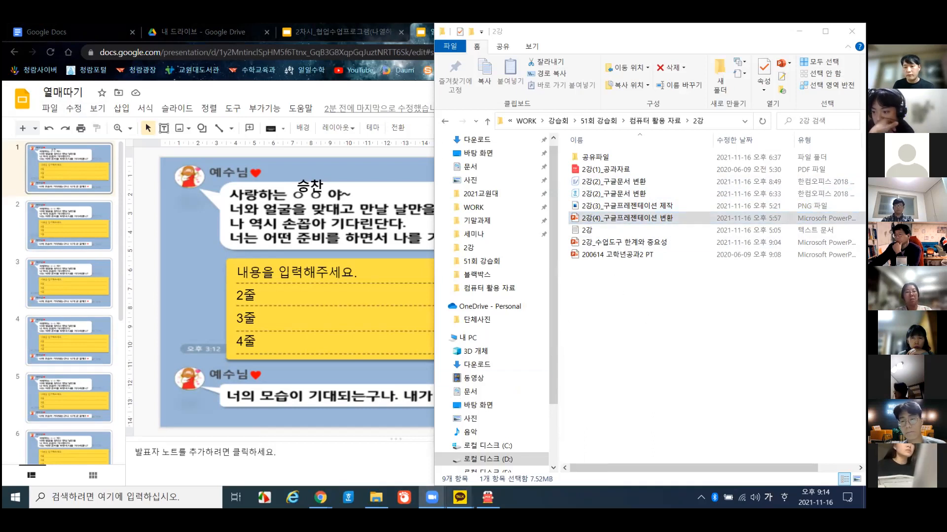
mouse_move(460, 497)
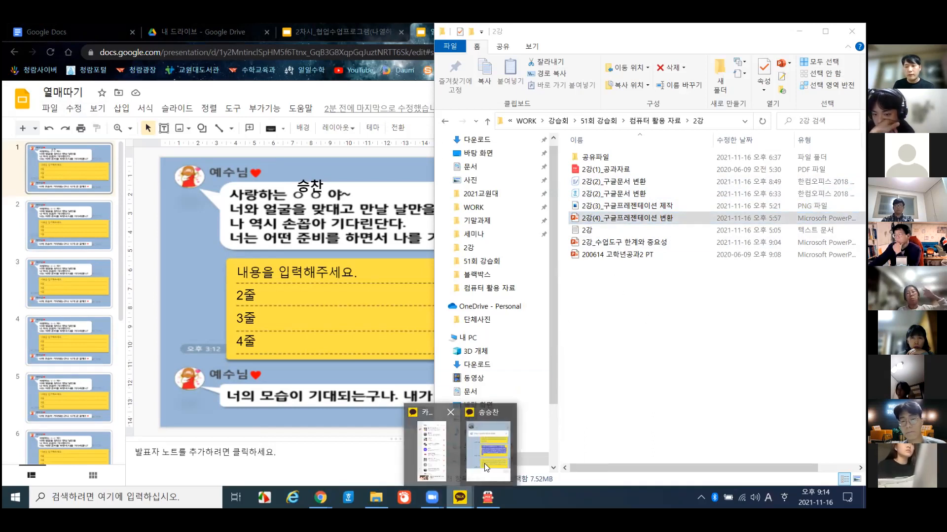
left_click(434, 449)
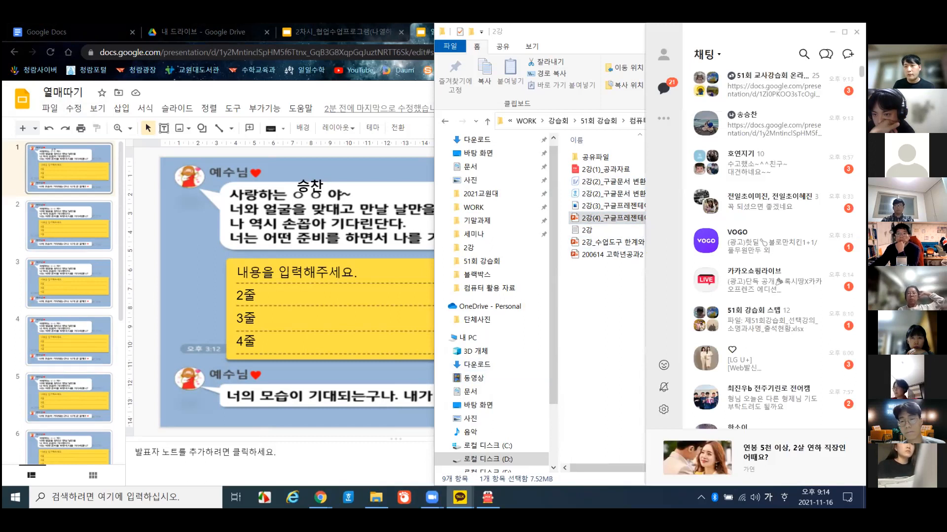
double_click(770, 84)
- Drop the pptx file into the group chat, confirm sending, and minimize the chat and folder windows
left_click_drag(597, 218, 345, 276)
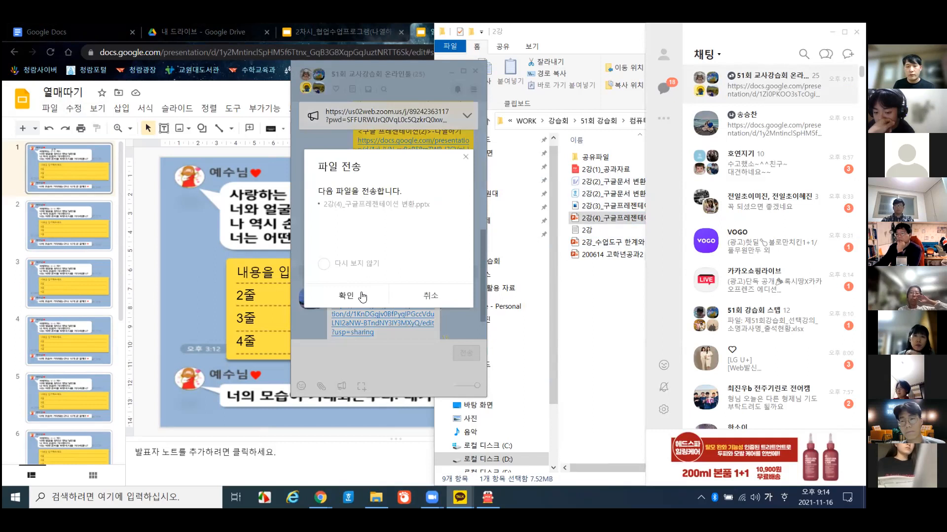
left_click(363, 295)
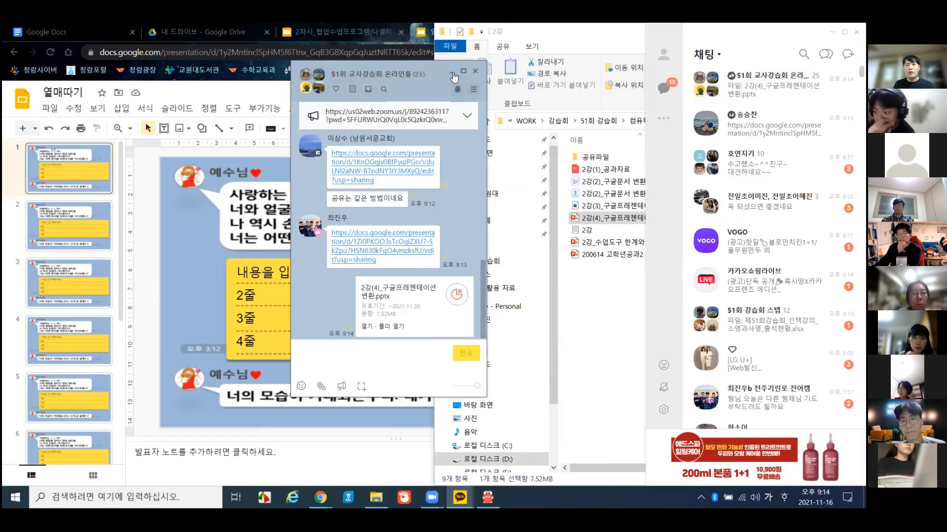
left_click(452, 73)
left_click(618, 385)
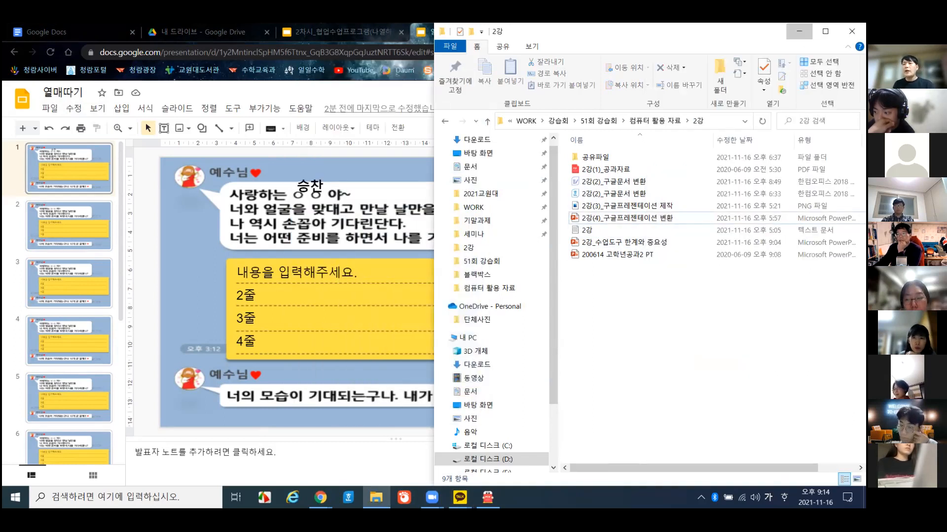
left_click(799, 31)
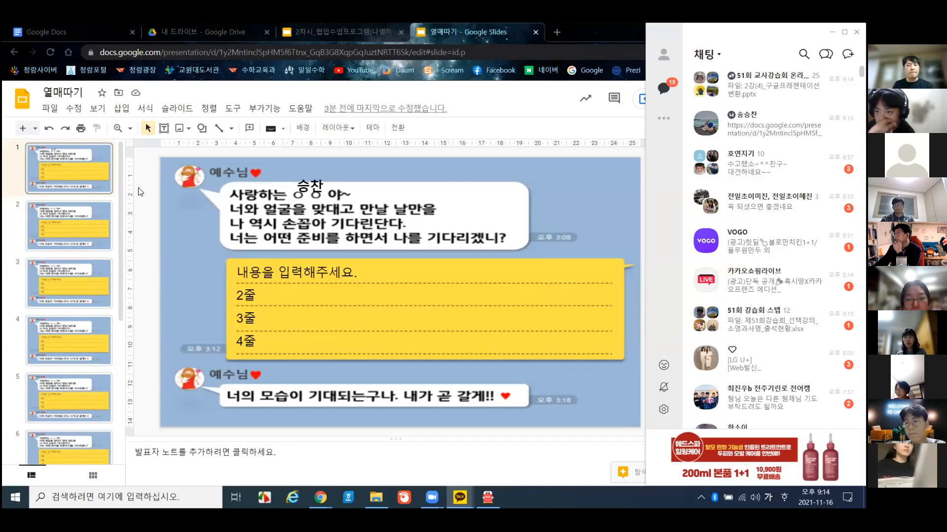
- Bring the deck forward and open the File > Import slides window
left_click(109, 171)
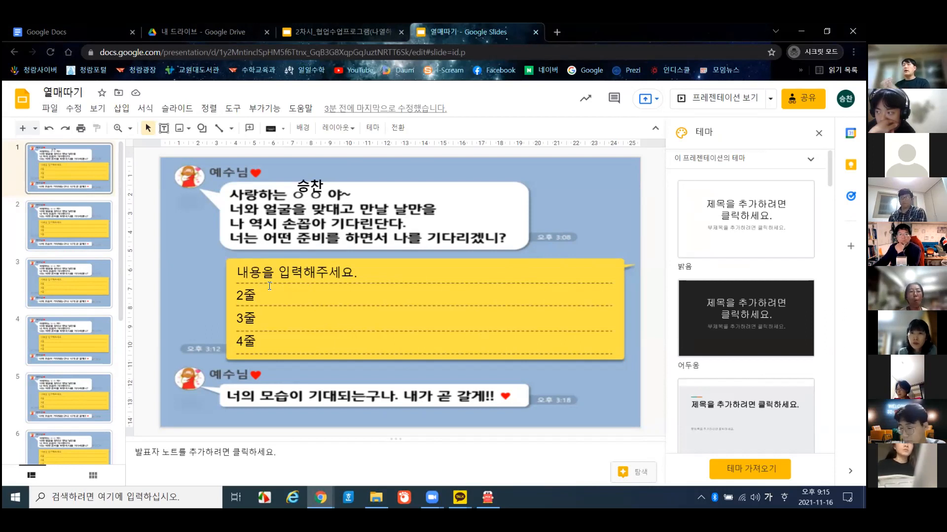
left_click(50, 110)
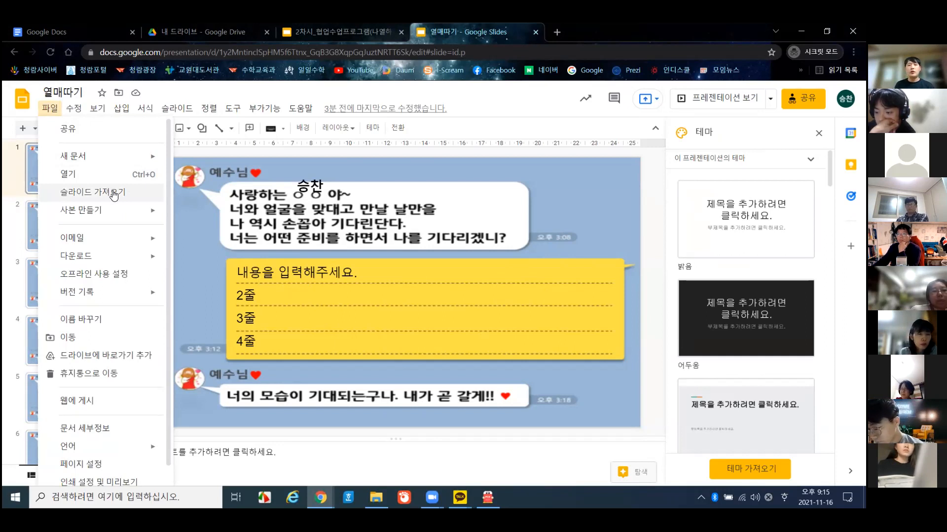
left_click(113, 194)
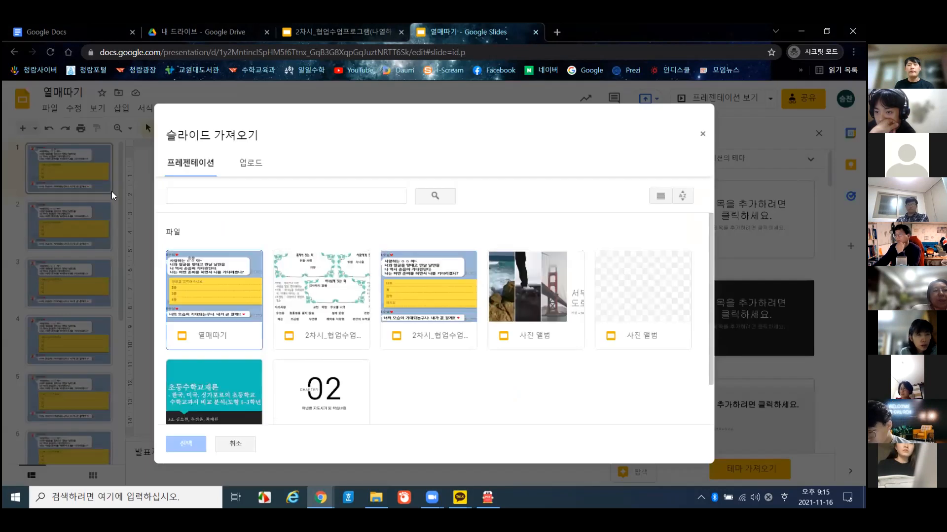
left_click(704, 134)
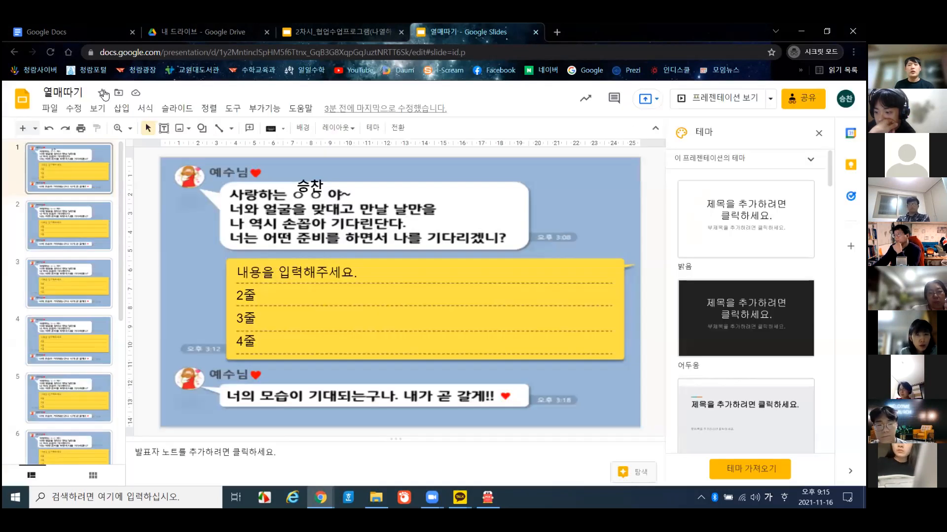
left_click(50, 108)
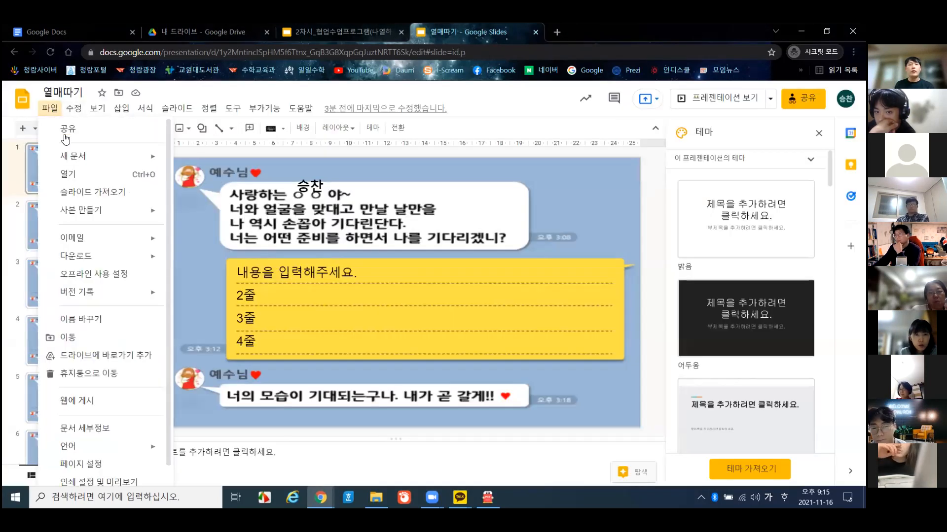
left_click(85, 192)
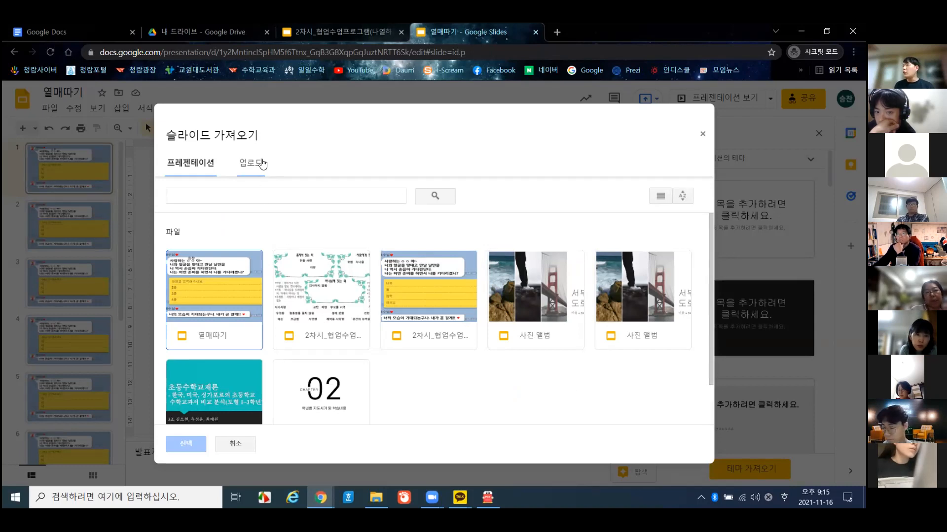
- On the Upload tab, pick 2강(4)_구글프레젠테이션 변환 from the 2강 folder
left_click(262, 164)
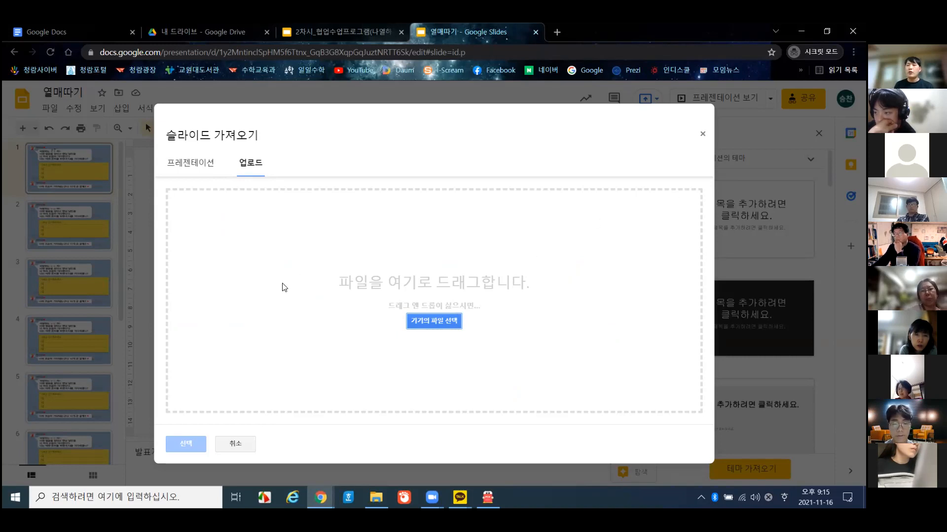
left_click(434, 322)
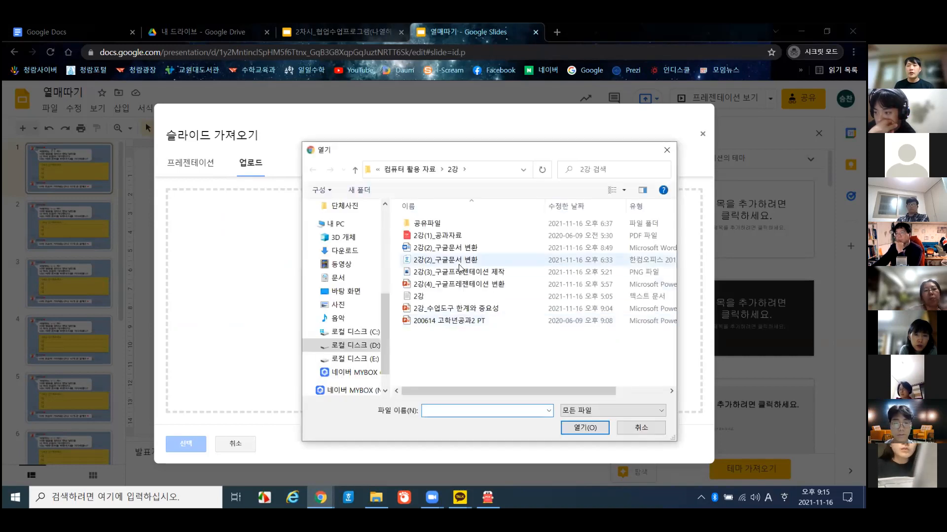
left_click(471, 285)
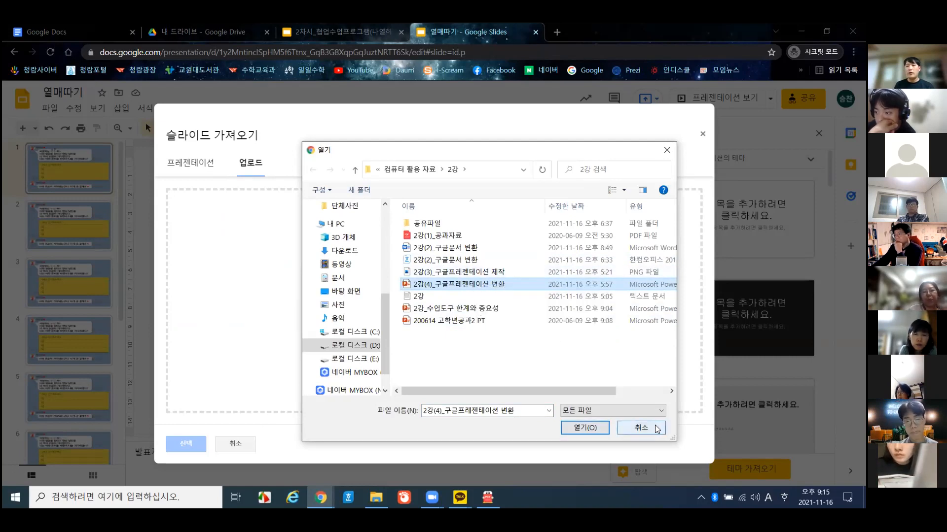
mouse_move(449, 290)
left_mouse_down()
mouse_move(260, 265)
mouse_move(321, 315)
mouse_move(445, 286)
left_mouse_up()
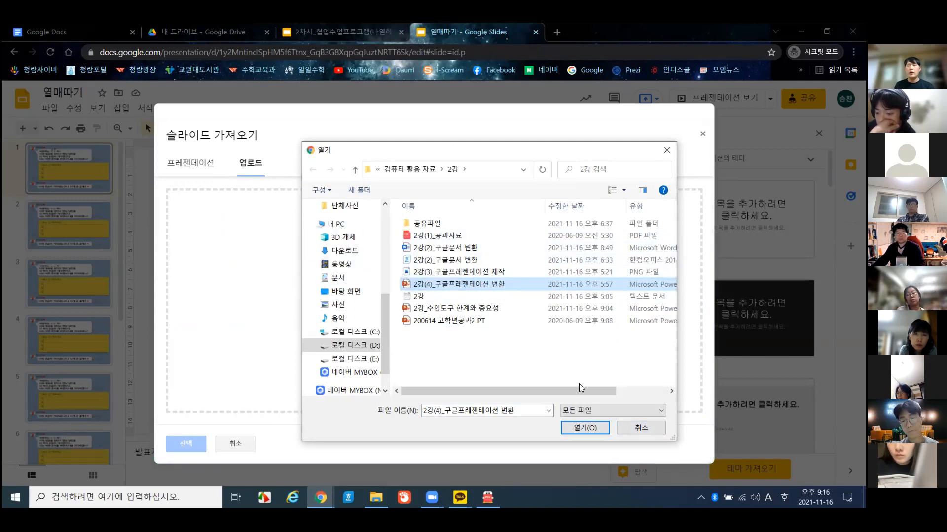
left_click(582, 426)
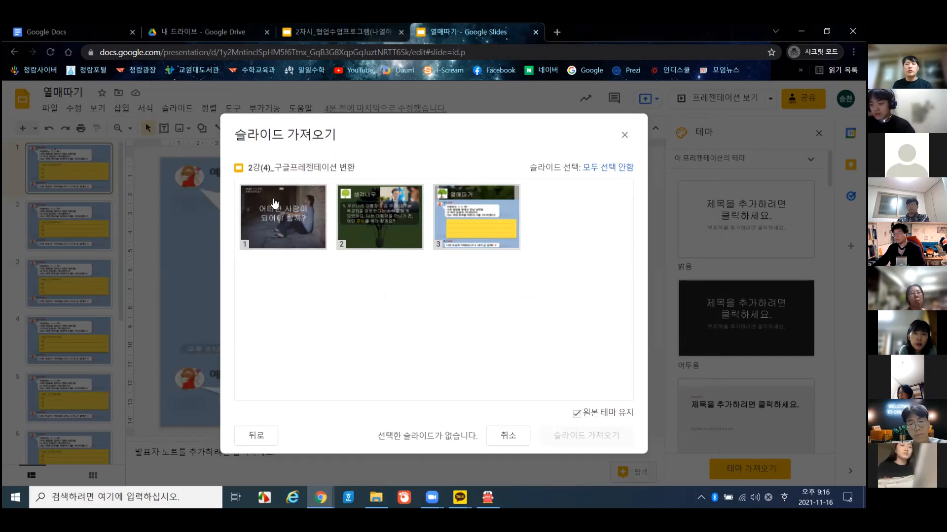
left_click(486, 221)
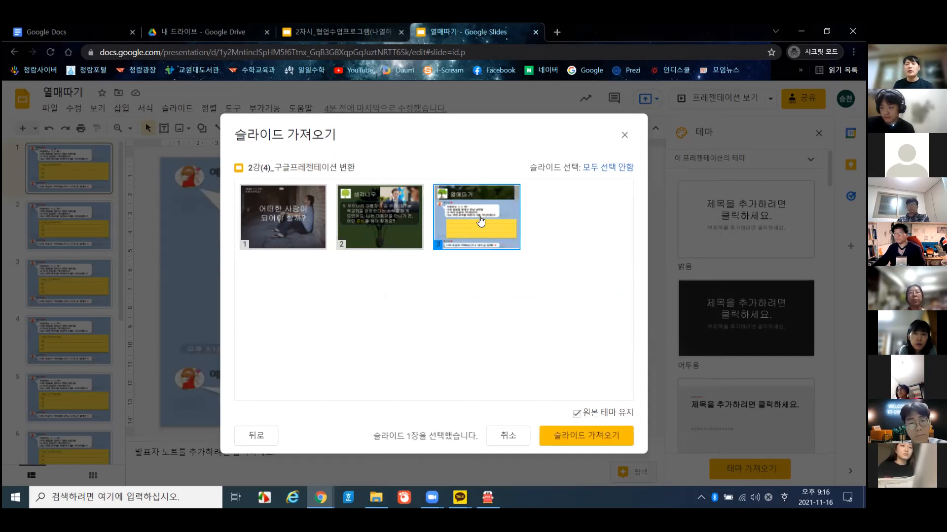
left_click(625, 437)
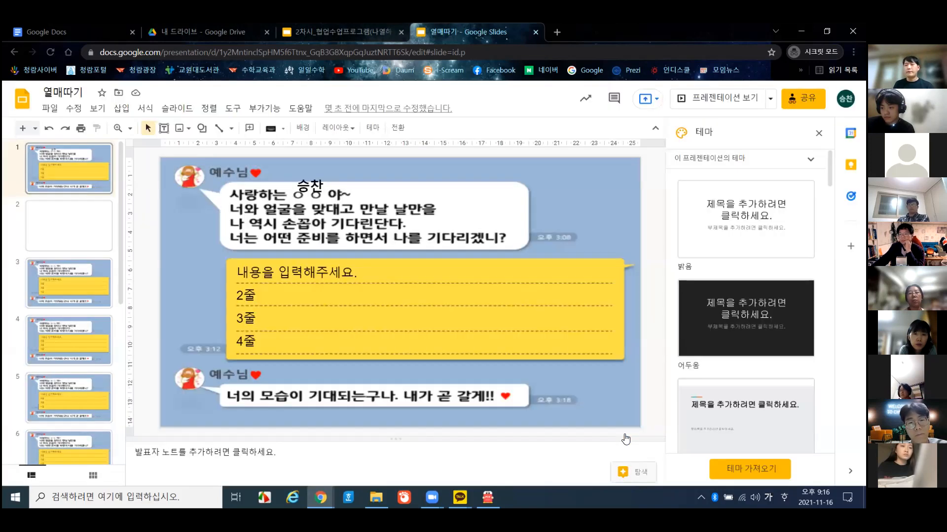
- Delete slide 2's tree picture, 열매따기 title box and leaf background
left_click(61, 227)
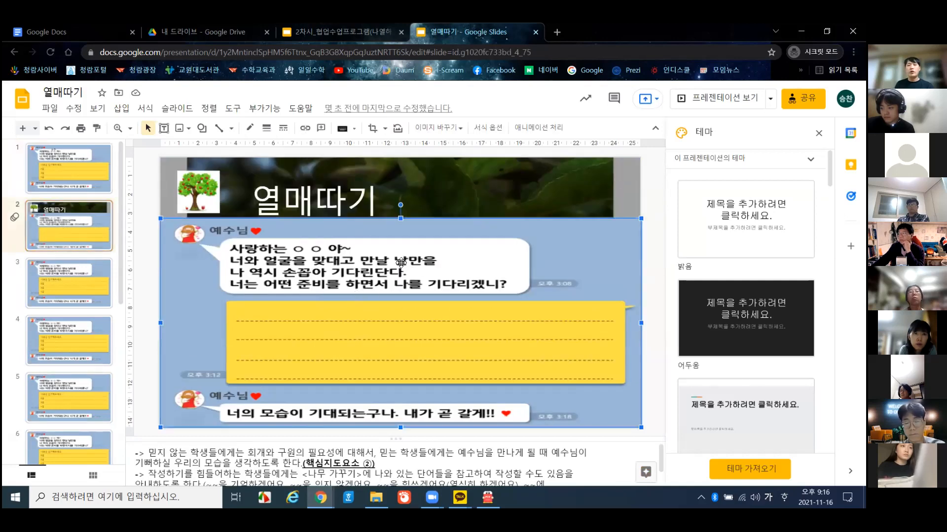
left_click(209, 196)
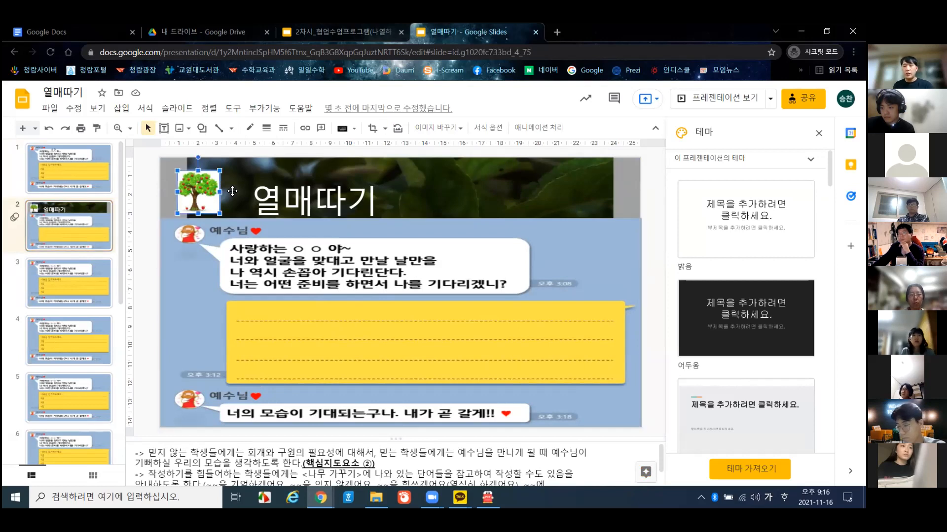
key("Delete")
left_click(294, 180)
key("Delete")
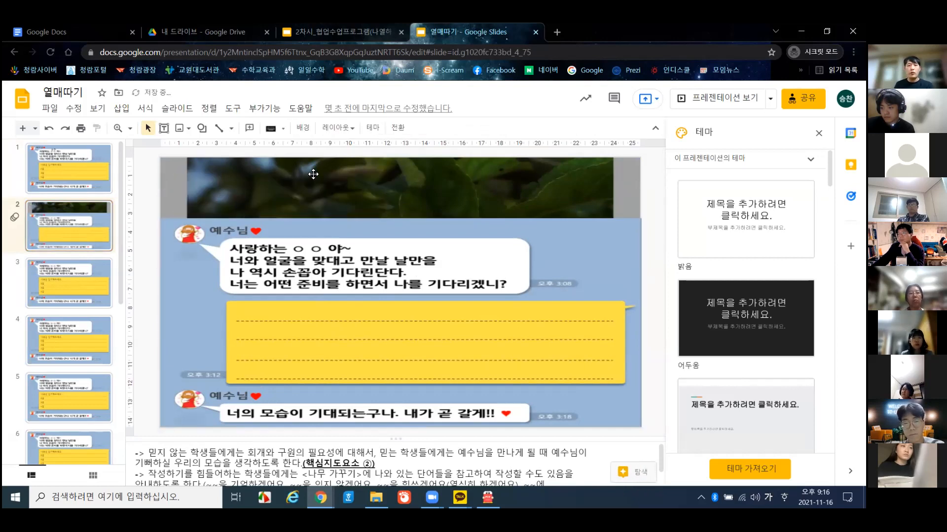
left_click(316, 191)
key("Delete")
- Stretch the chat-message image up to the top of slide 2
left_click(329, 226)
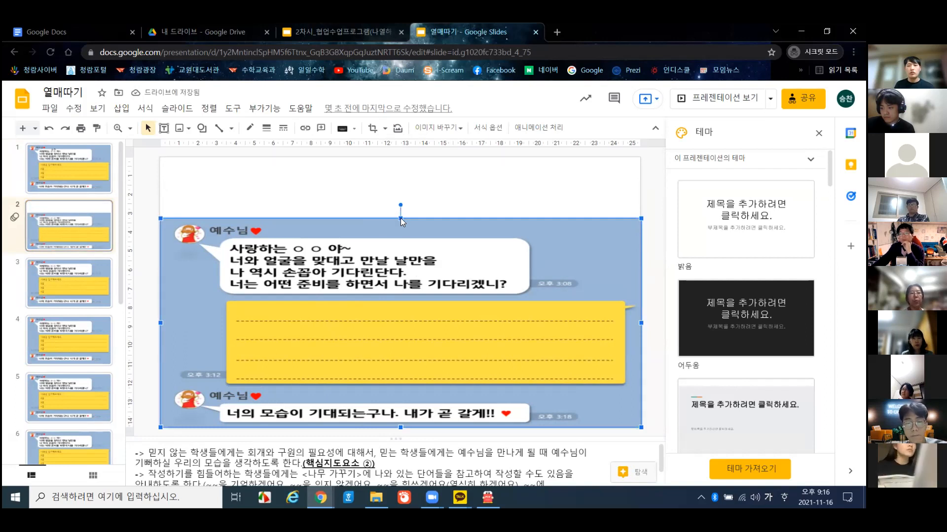
left_click_drag(399, 219, 402, 158)
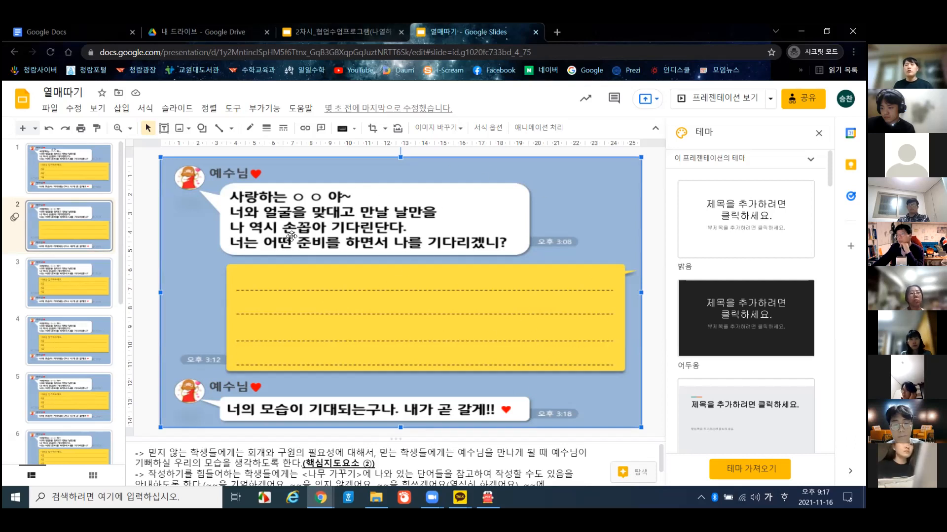
left_click(154, 207)
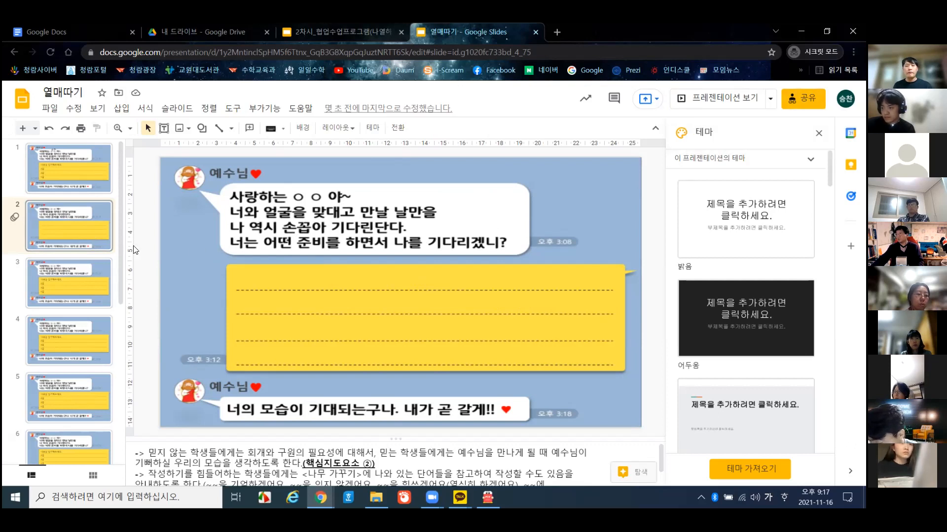
scroll(112, 287, "down", 5)
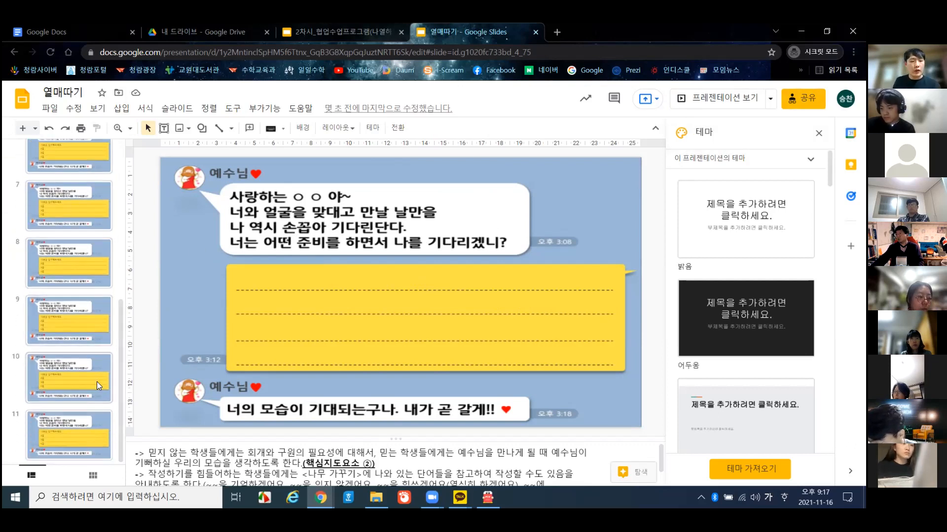
- Glance at slide 11, then scroll back up and reopen slide 2
left_click(86, 423)
scroll(86, 394, "up", 5)
left_click(79, 200)
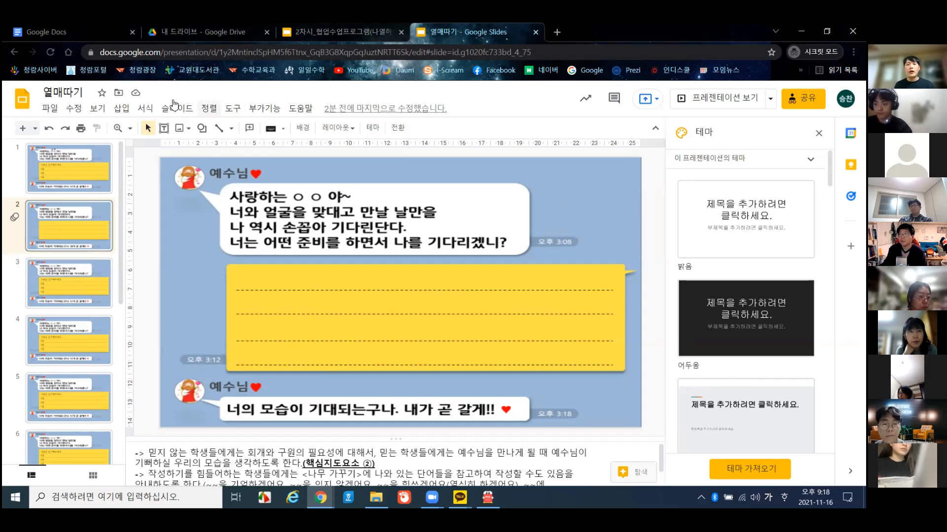
- Cancel the Make available offline extension prompt and close the Theme panel
left_click(54, 108)
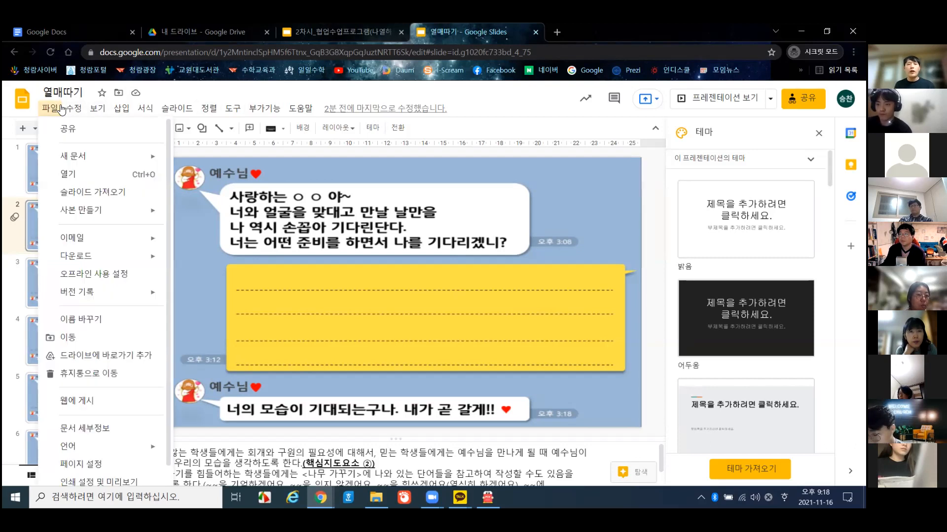
mouse_move(74, 109)
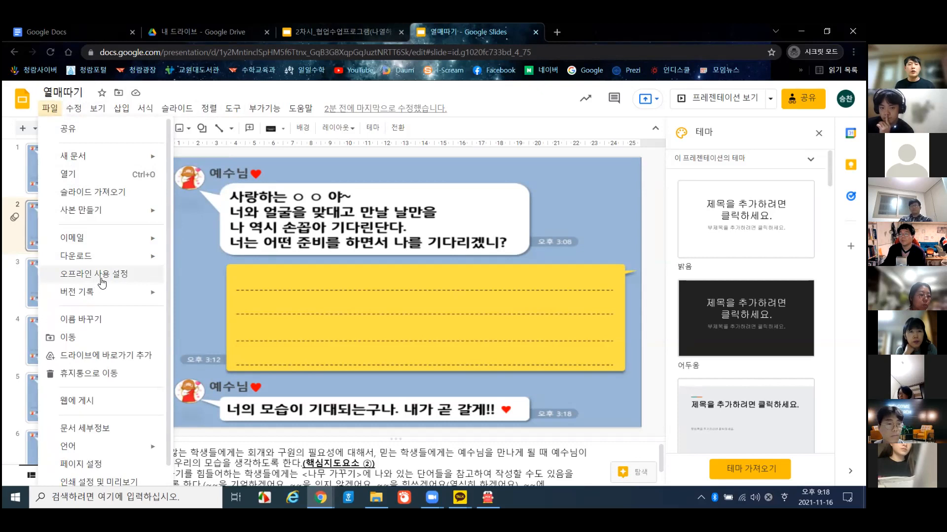
left_click(86, 272)
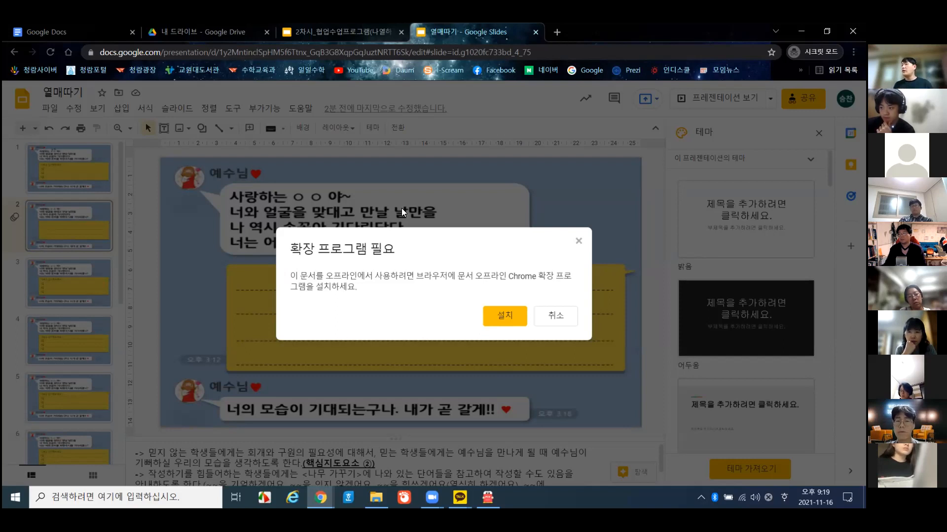
left_click(555, 318)
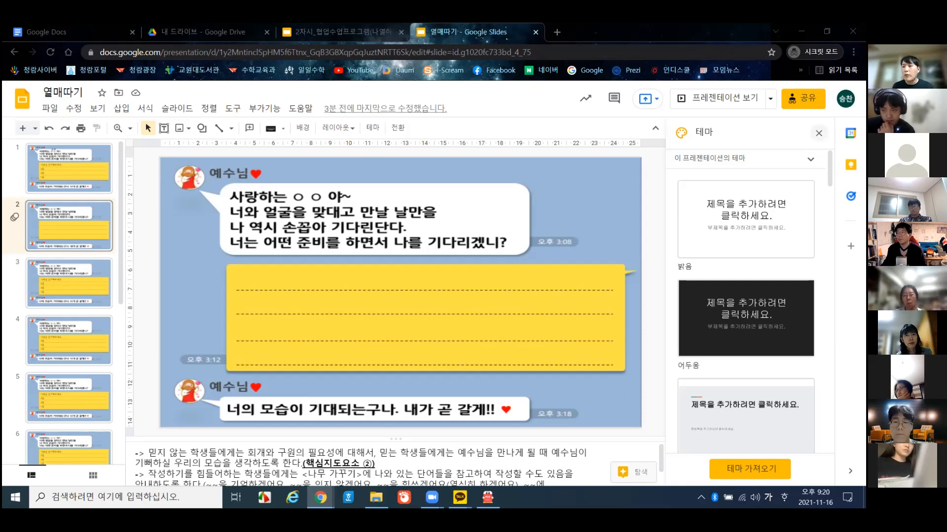
left_click(819, 133)
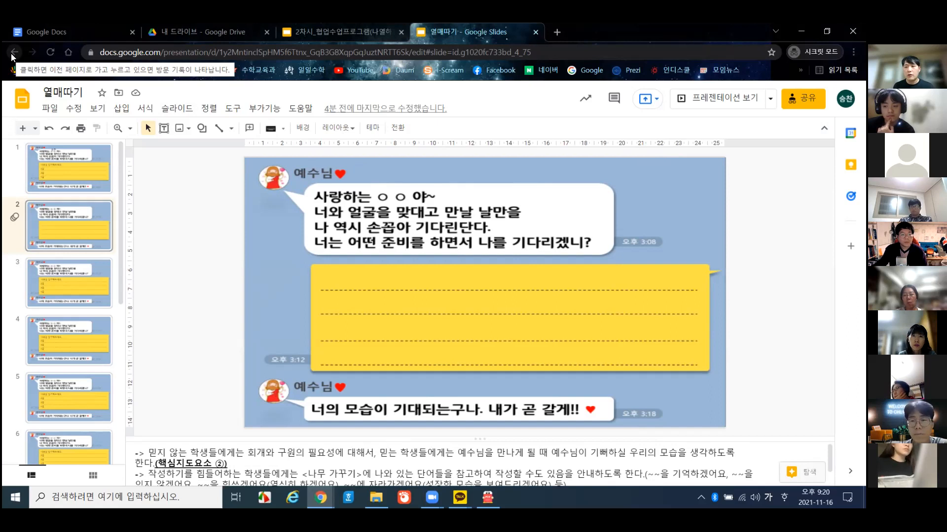
- Return to slide 1 of the 열매따기 deck
left_click(87, 176)
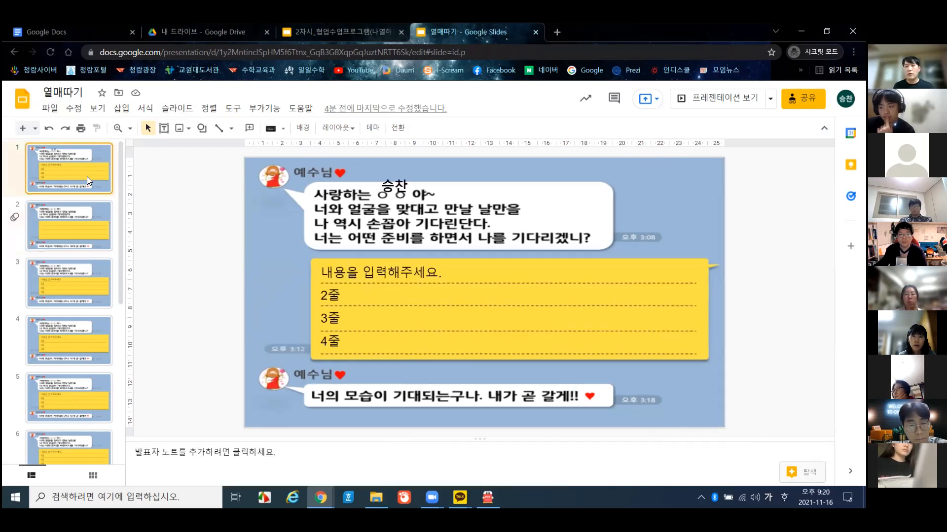
- Fill the 승찬 name text box with teal
left_click(400, 185)
left_click(400, 171)
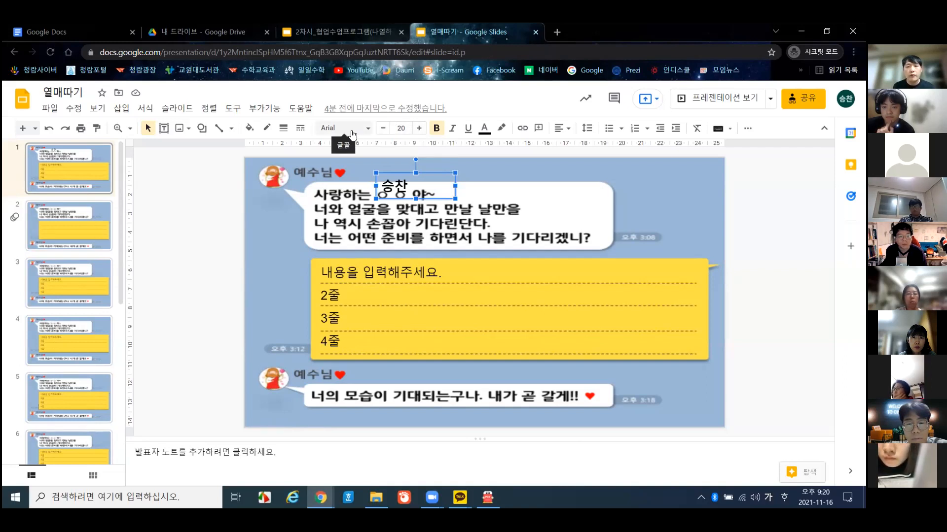
left_click(250, 128)
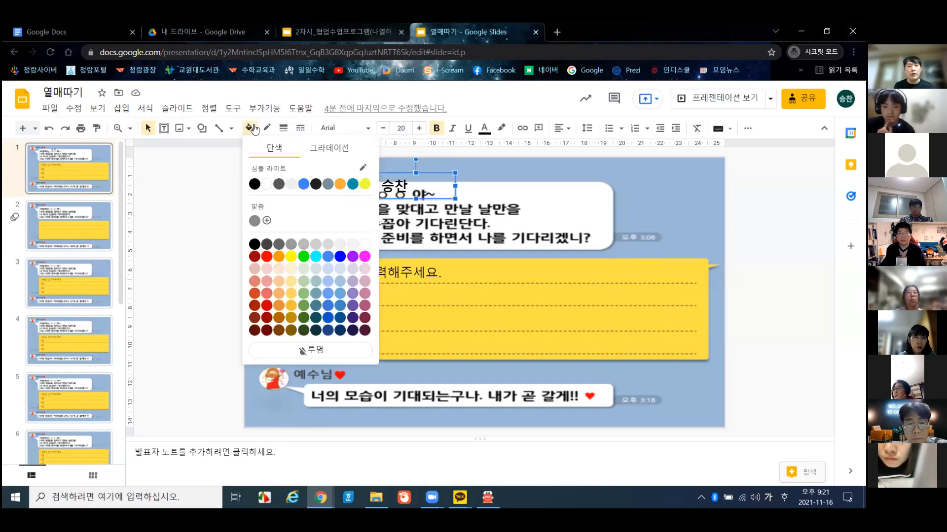
left_click(352, 184)
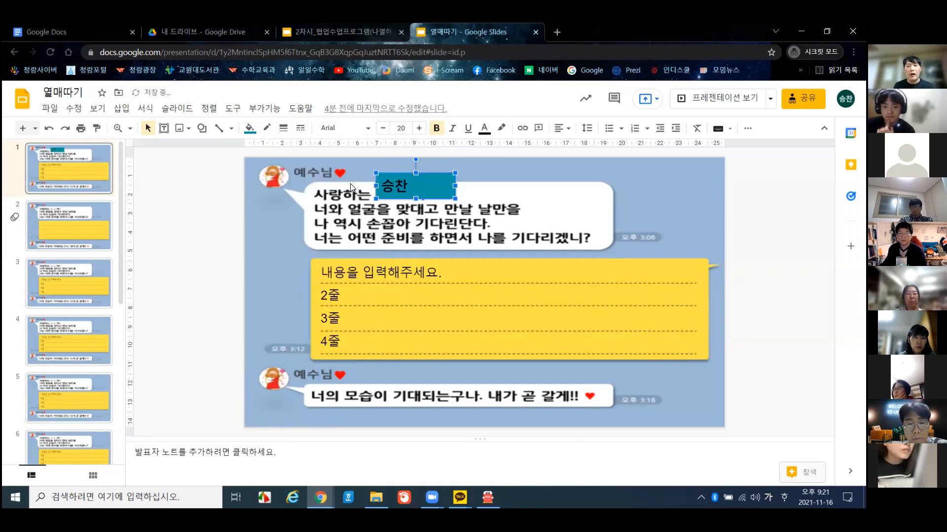
- Narrow the teal name box from both sides and move it over the ○ ○ placeholder
left_click_drag(455, 186, 396, 178)
left_click(400, 191)
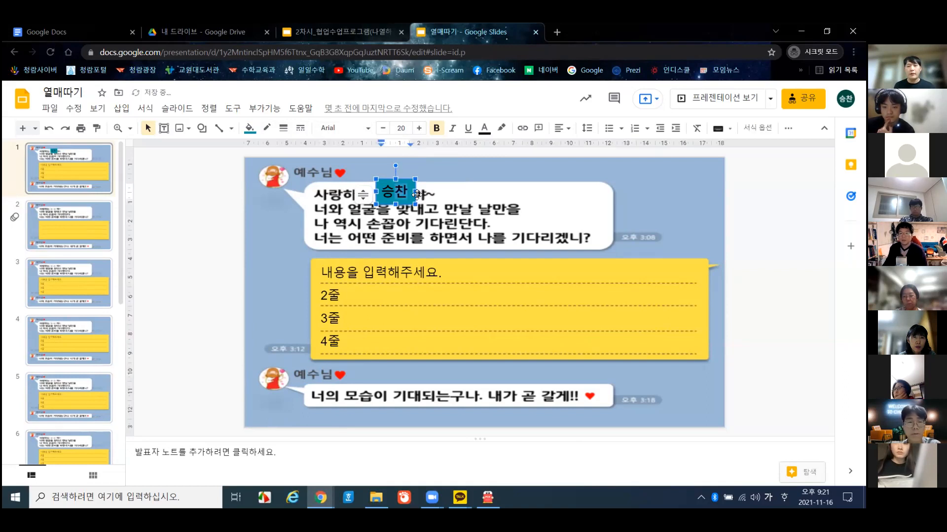
left_click(434, 197)
left_click(406, 199)
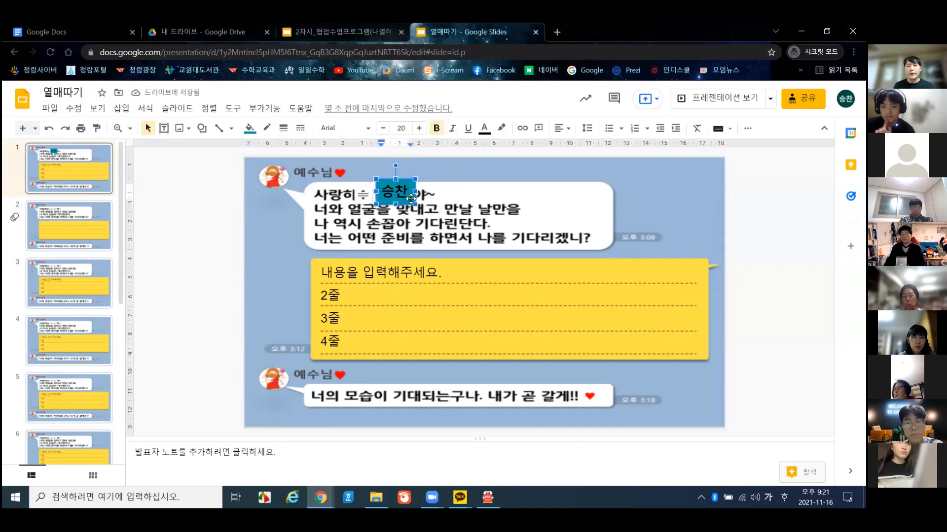
left_click_drag(411, 199, 409, 201)
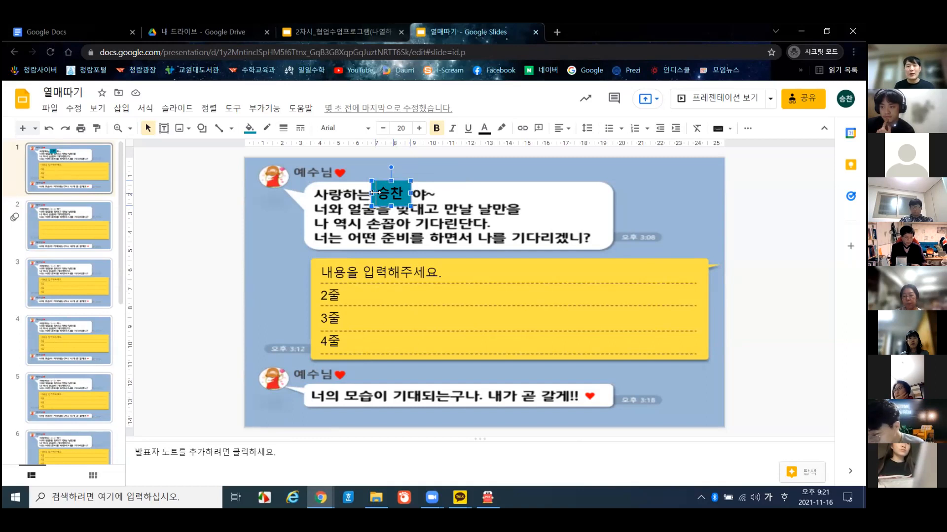
left_click_drag(379, 193, 398, 183)
left_click(201, 222)
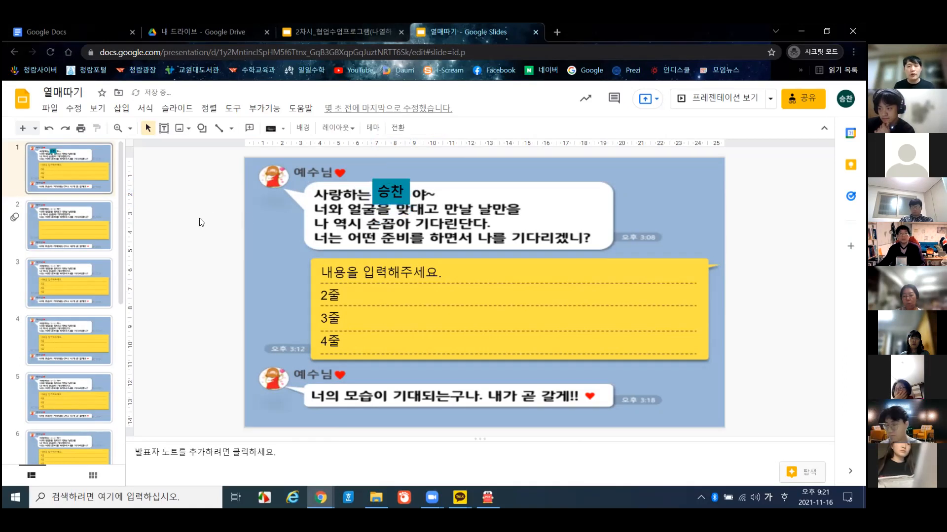
- Nudge the 승찬 box slightly up and right to fine-tune its placement
left_click(394, 196)
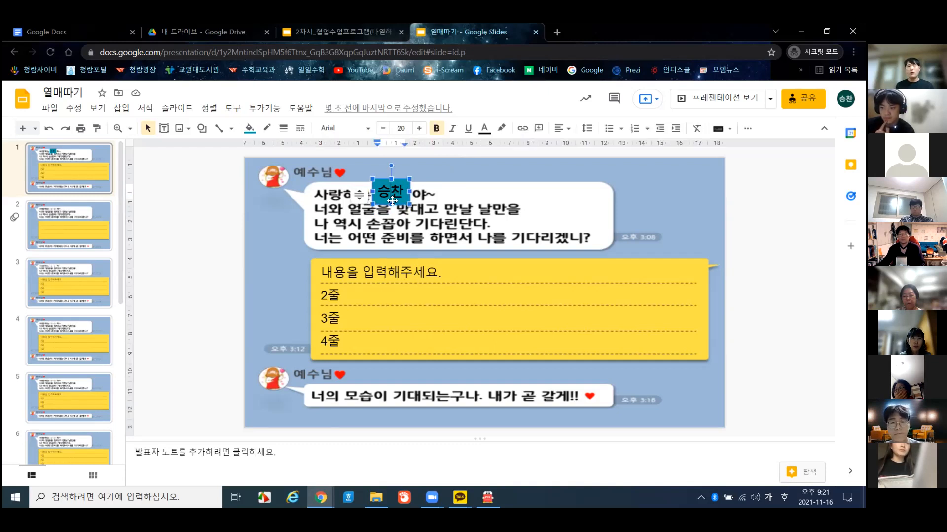
left_click(392, 202)
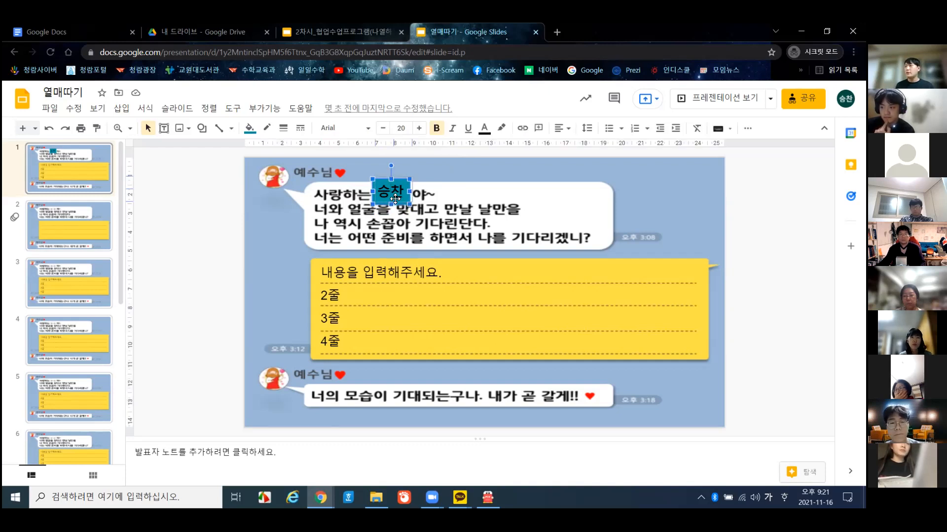
left_click_drag(392, 201, 395, 198)
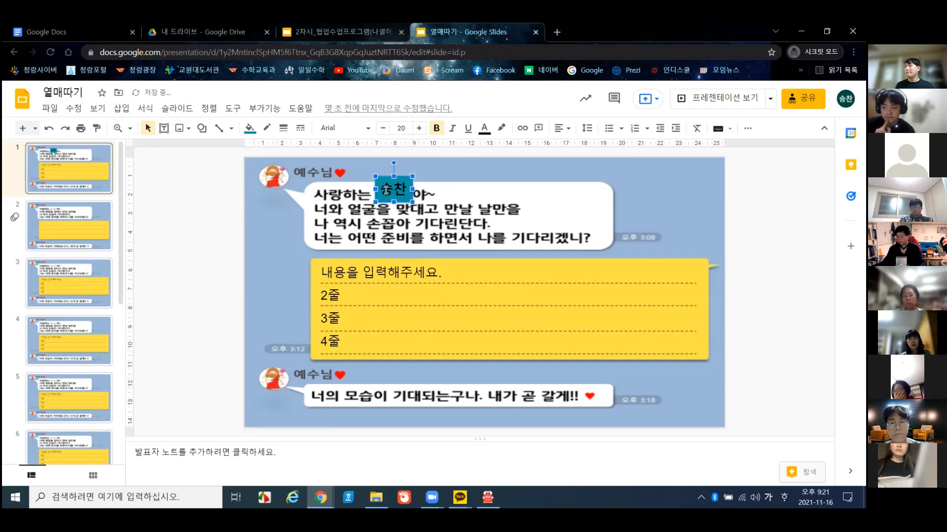
left_click(177, 215)
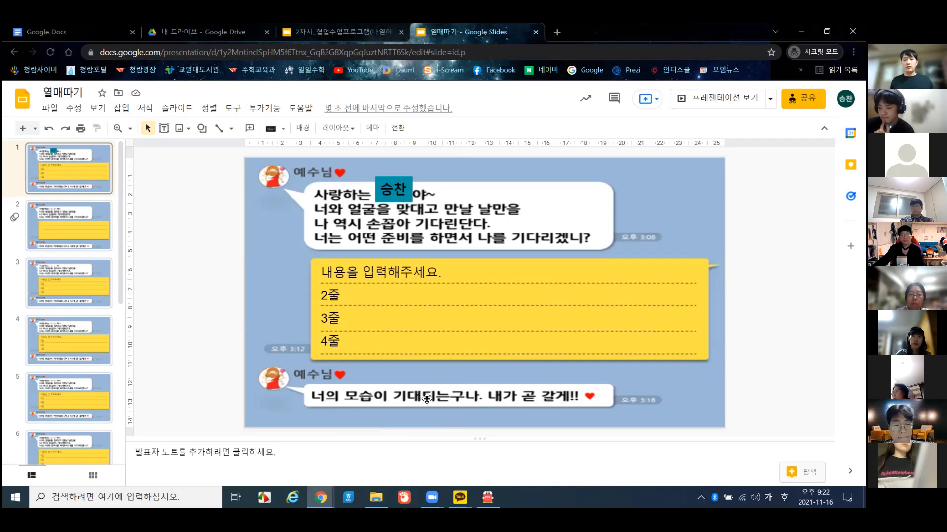
- Shift the teal 승찬 box slightly left and down to cover the blank between 사랑하는 and 야~
left_click(401, 201)
left_click_drag(404, 197, 399, 200)
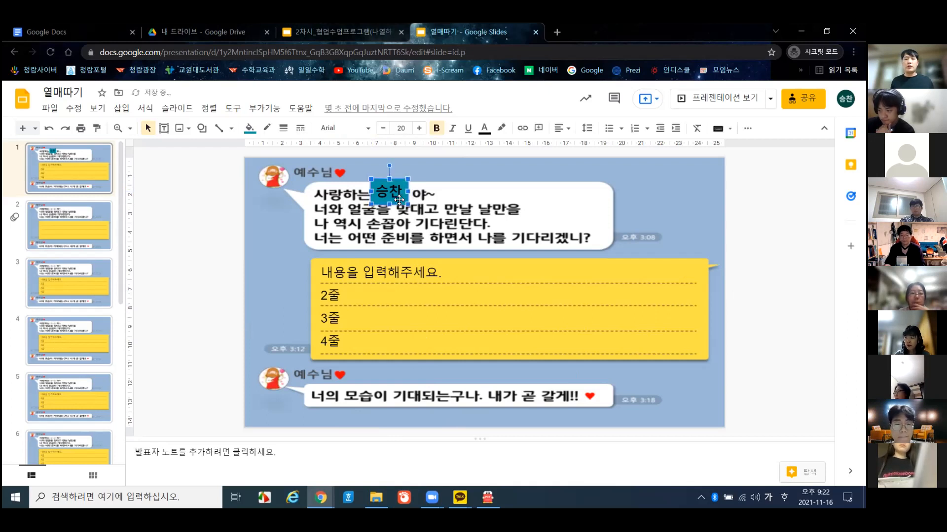
left_click(211, 238)
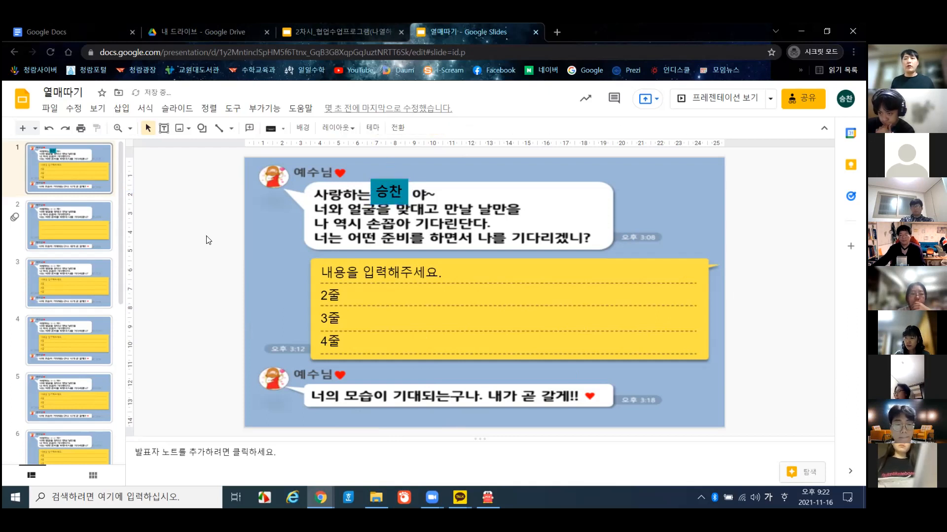